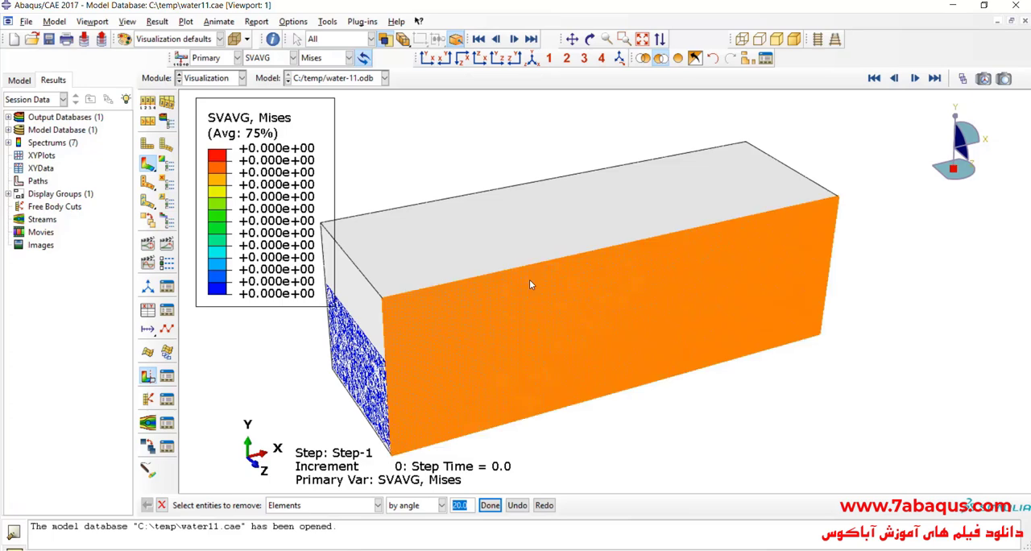
- Remove the element faces on the front side and top of the tank from the display, selecting them by angle
click(529, 279)
click(491, 505)
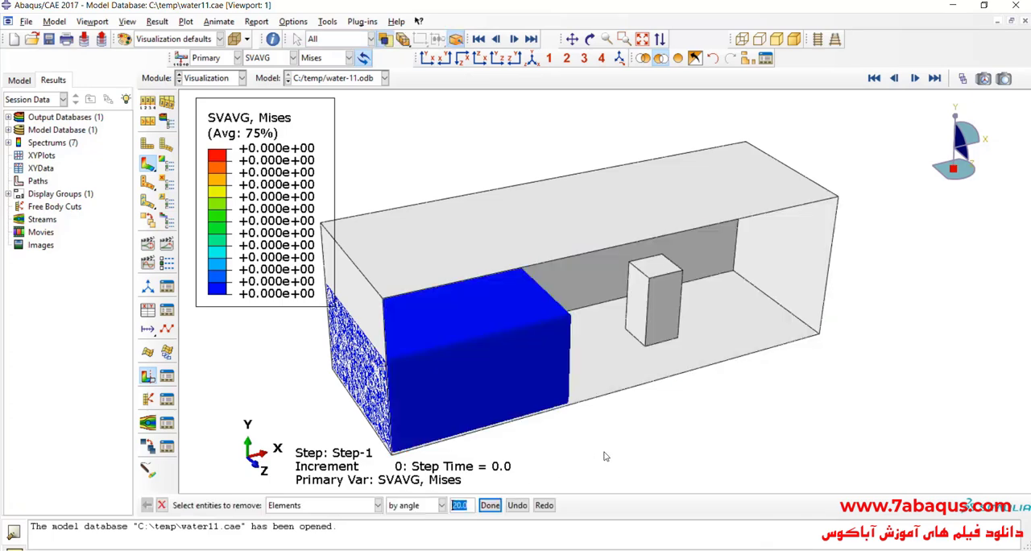
click(644, 221)
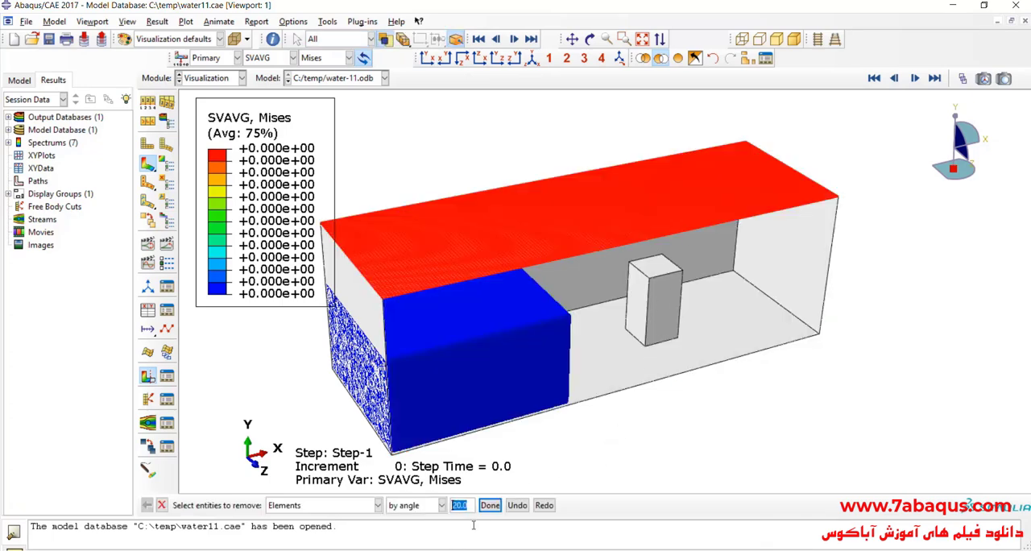
click(491, 505)
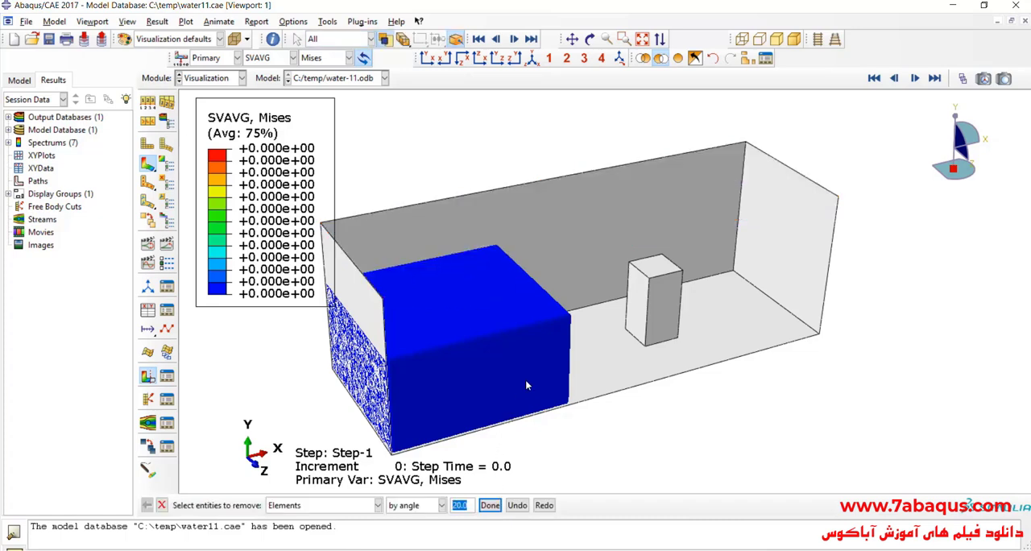
click(161, 505)
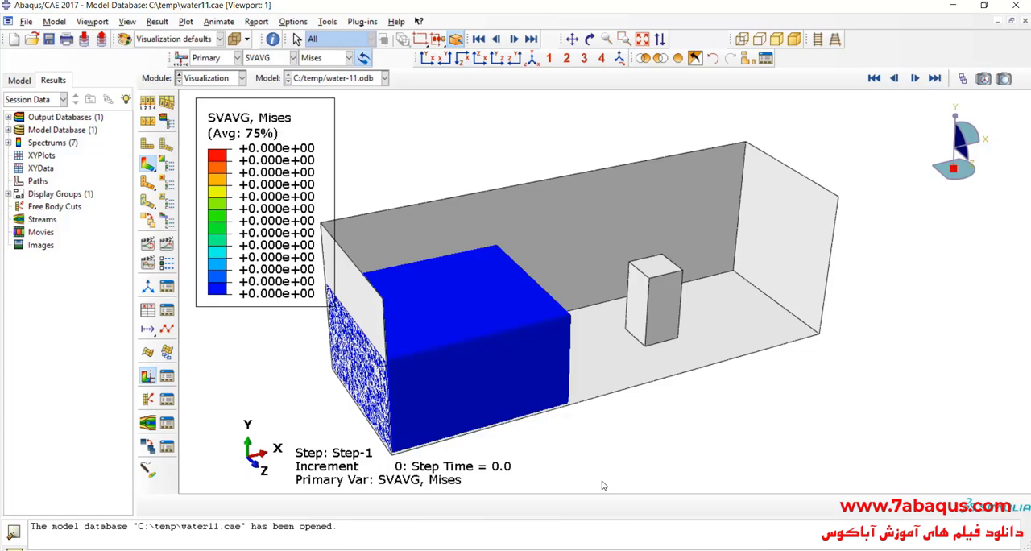
- Play the time-history animation of the water result and examine the flow around the obstacle from several views
click(166, 244)
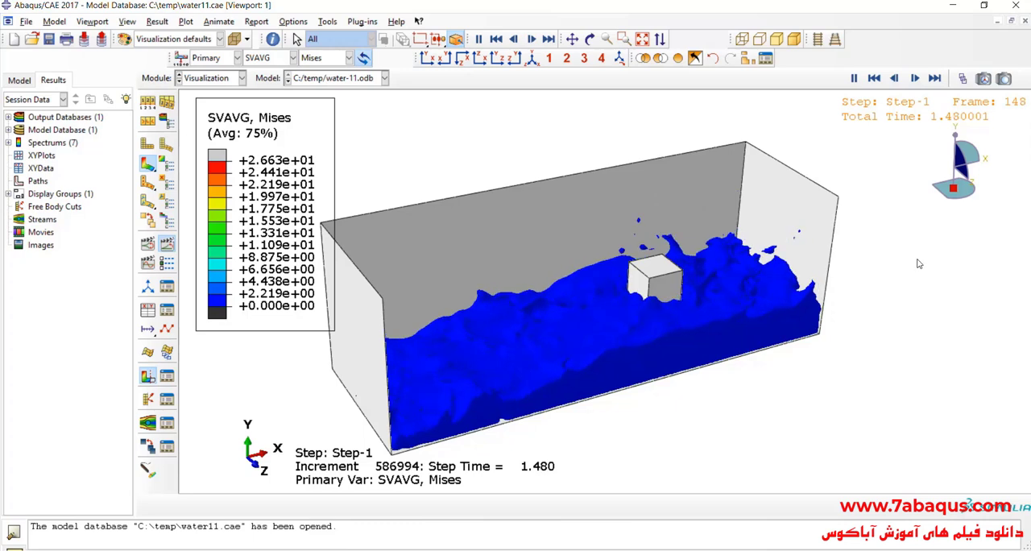
click(590, 38)
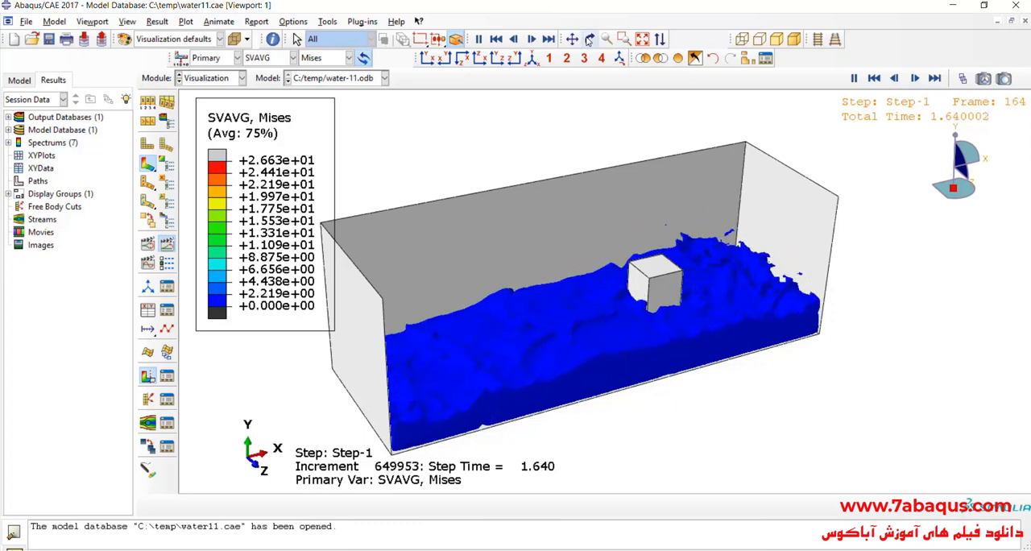
drag(693, 344, 658, 175)
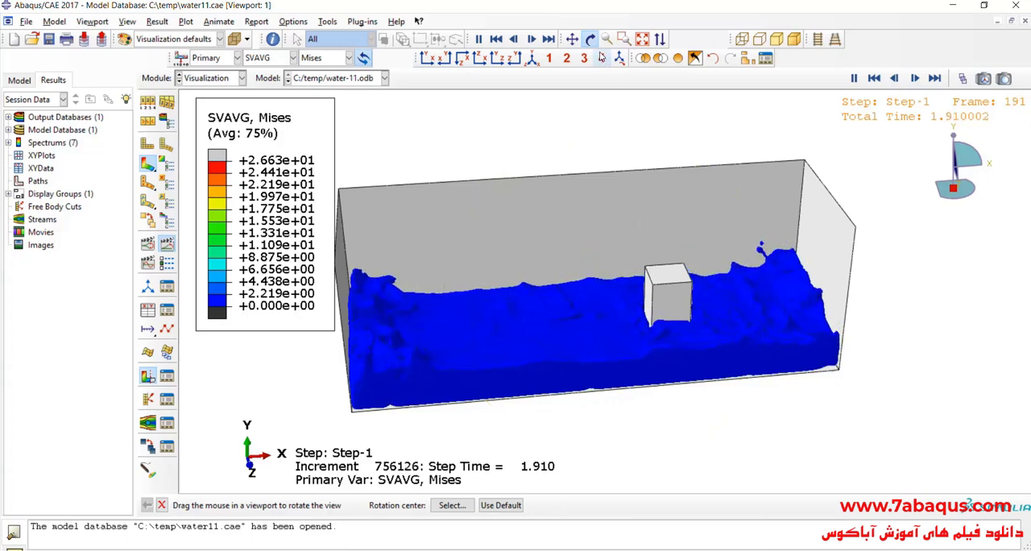
key(Escape)
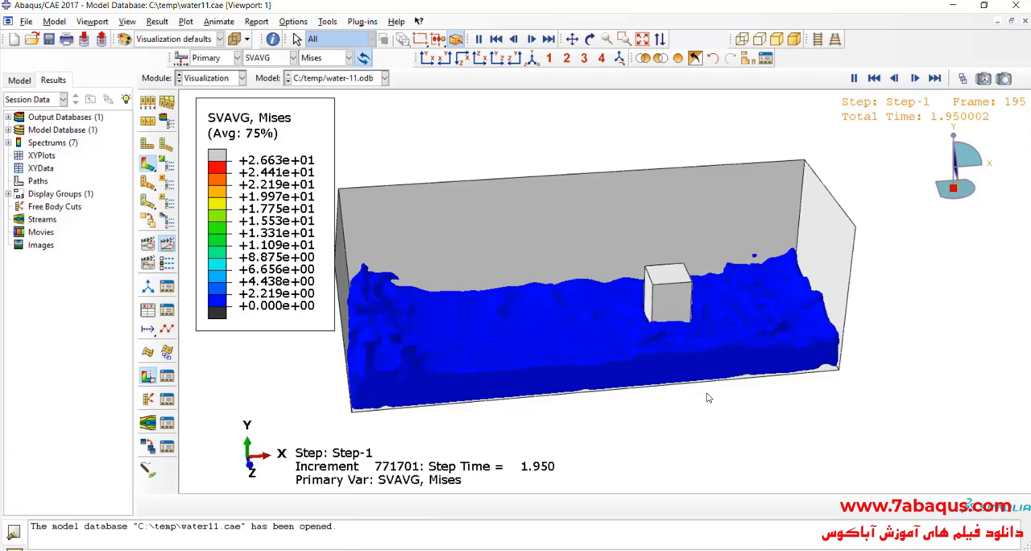
scroll(672, 289, up, 2)
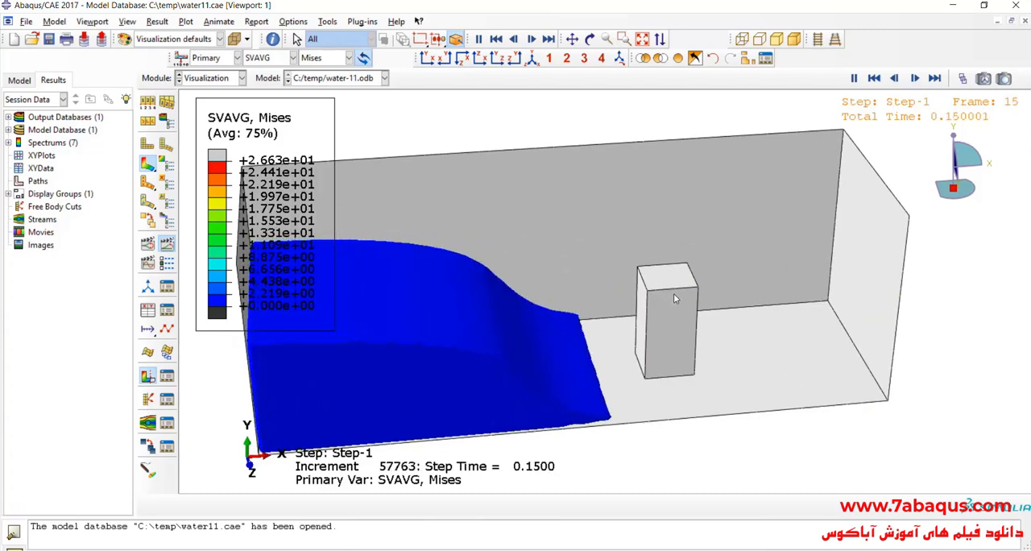
scroll(673, 294, up, 3)
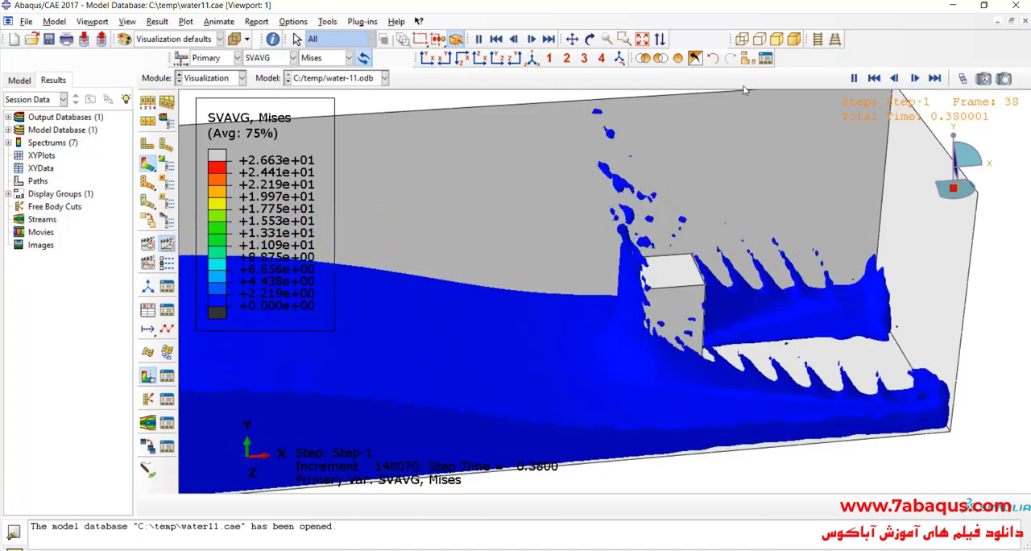
click(572, 39)
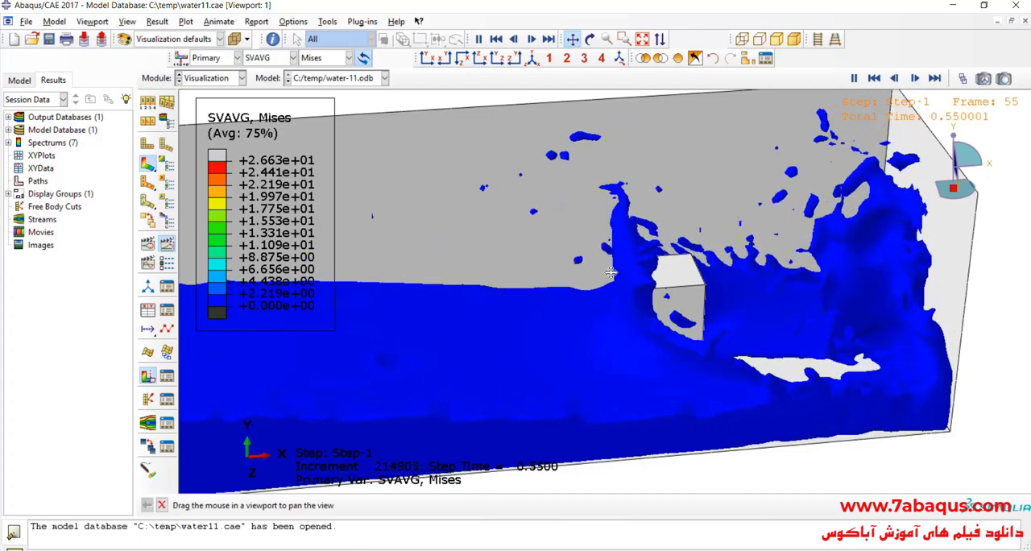
drag(604, 273, 659, 276)
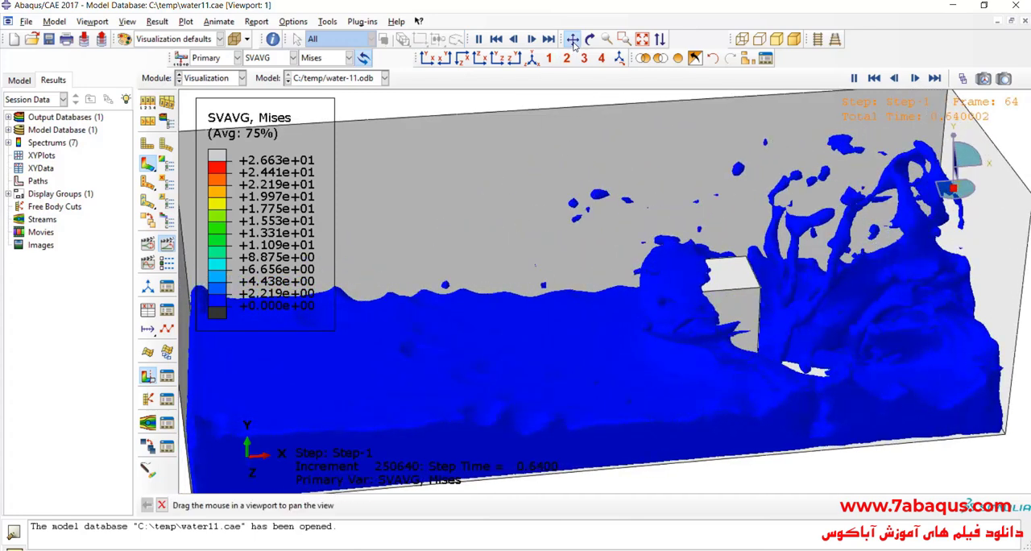
key(Escape)
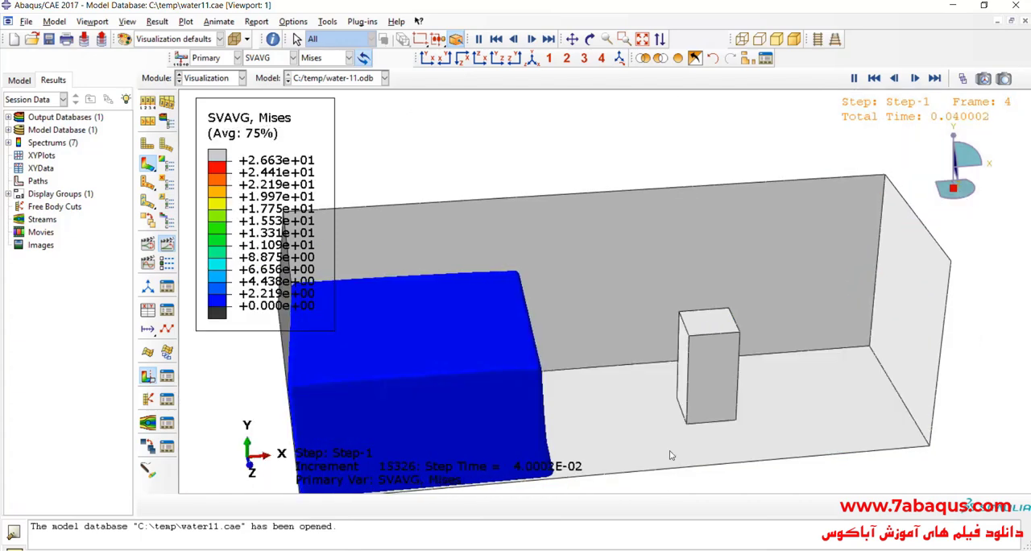
scroll(564, 314, down, 5)
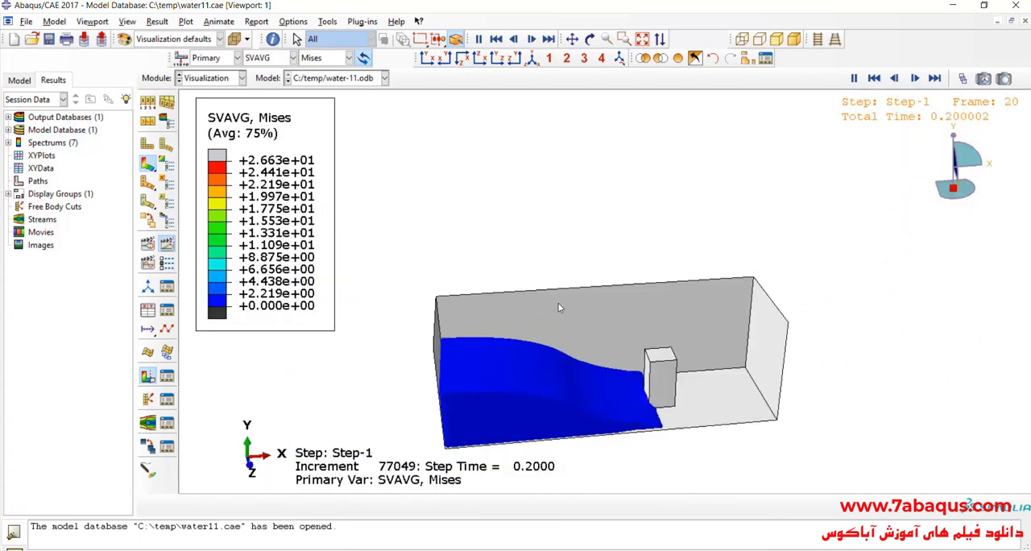
scroll(569, 322, down, 1)
scroll(655, 386, up, 1)
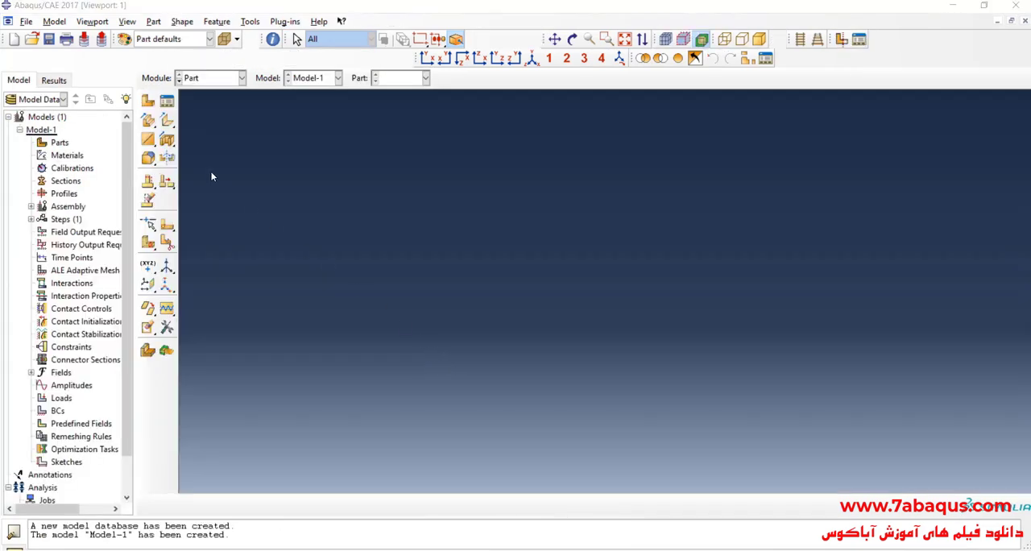
- Create a 3D solid extrusion part named box
click(148, 102)
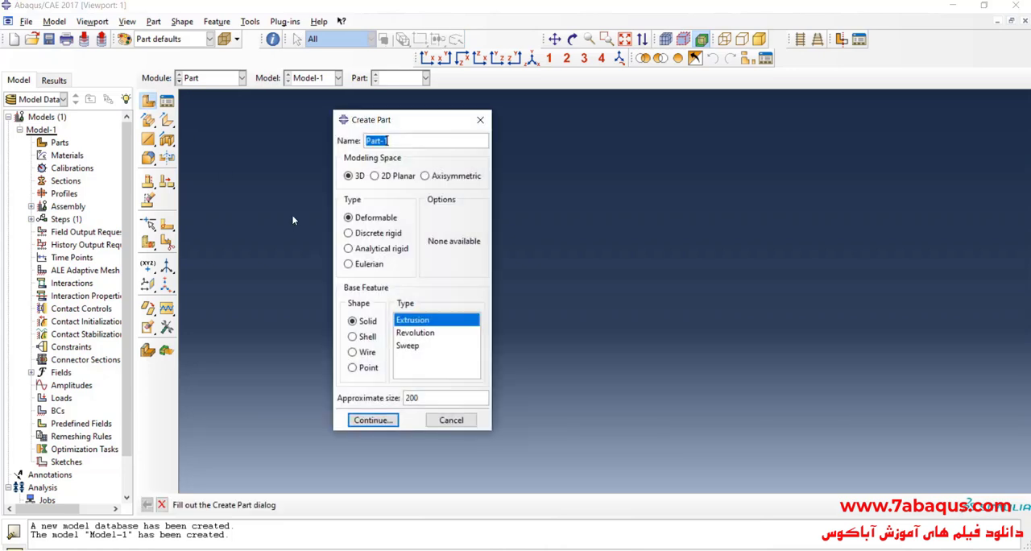
text(box)
click(369, 422)
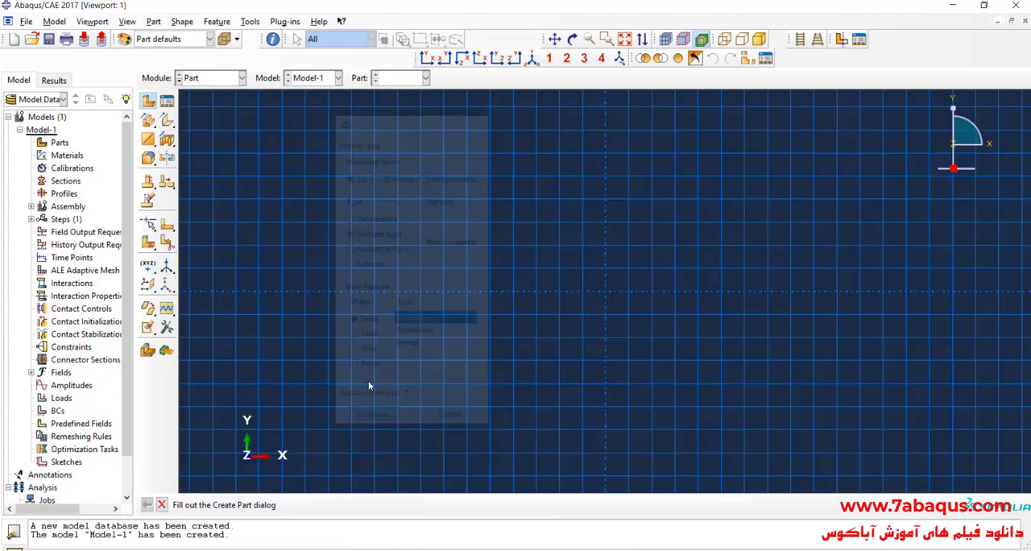
- Sketch a rectangle about 1.1 wide and 0.4 high with its lower-right corner at the origin
click(166, 121)
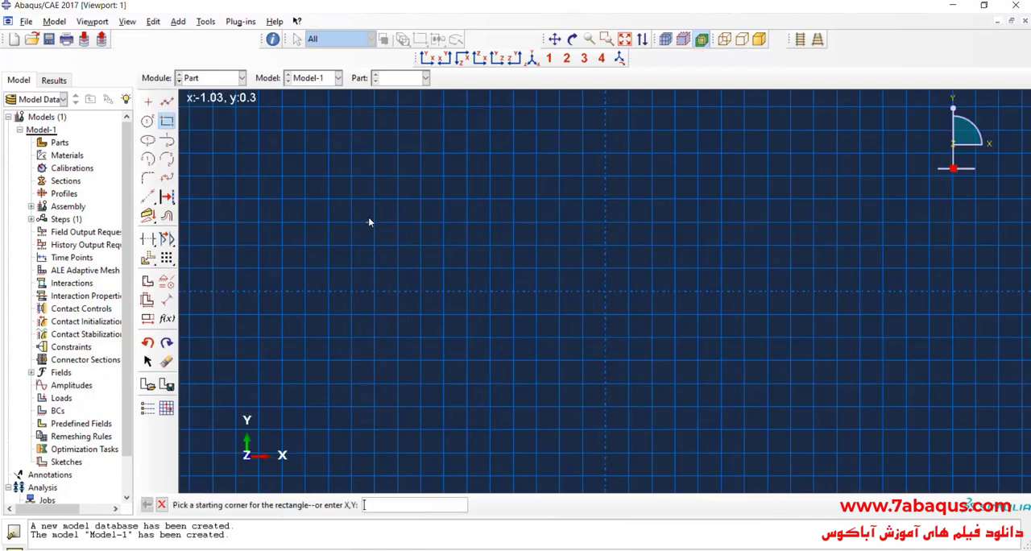
click(351, 199)
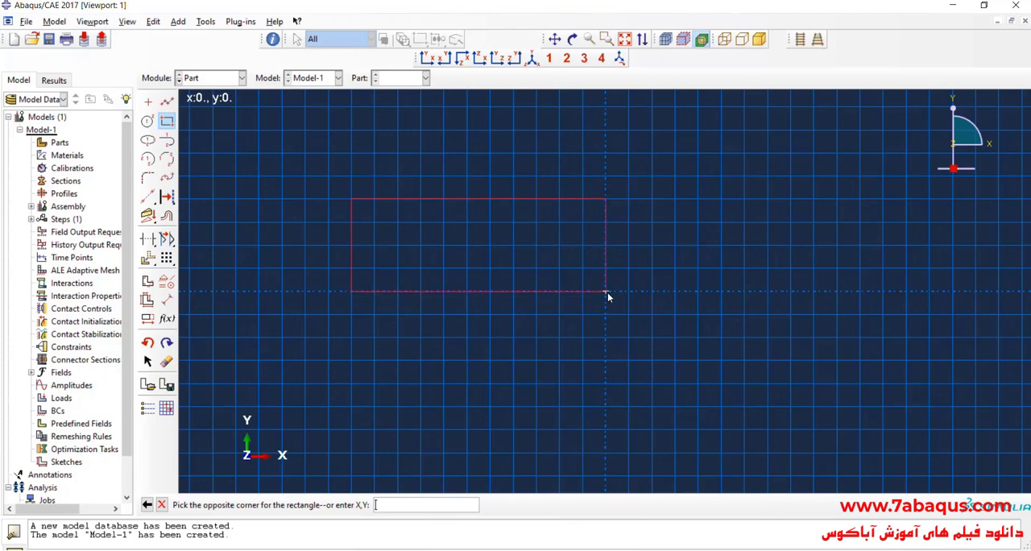
click(606, 292)
- Dimension the rectangle with a width of 1.2 and a height of 0.4
click(167, 299)
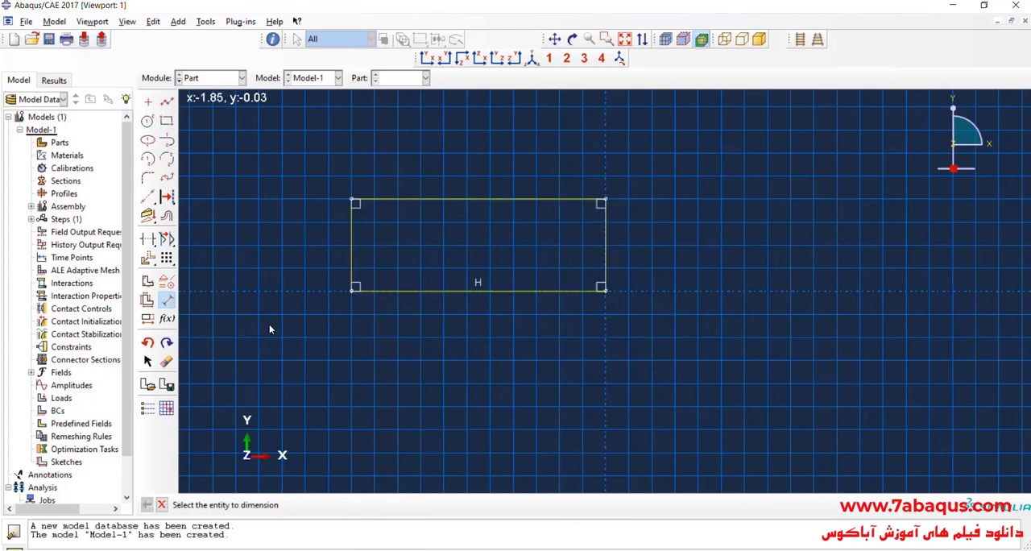
click(463, 292)
click(471, 329)
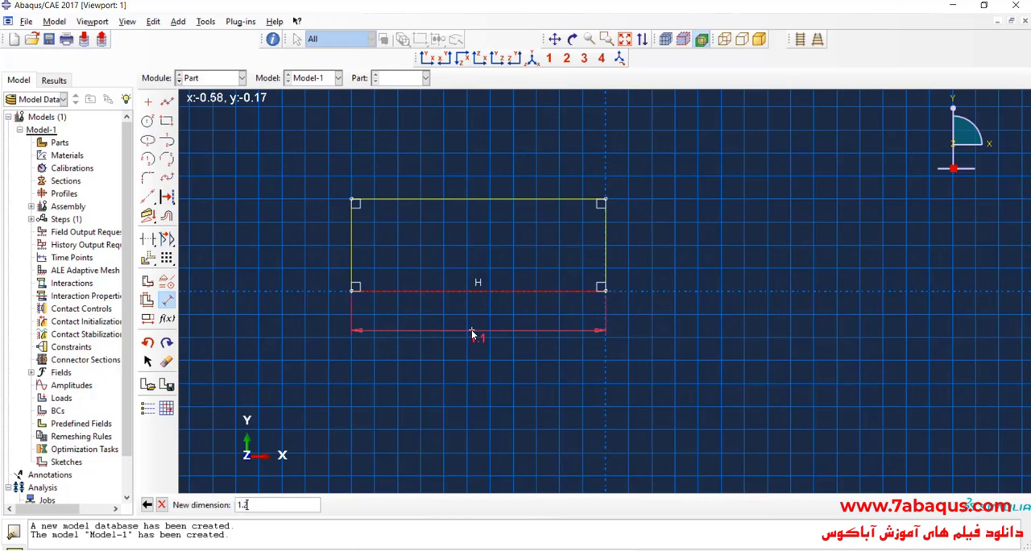
text(.2)
key(Return)
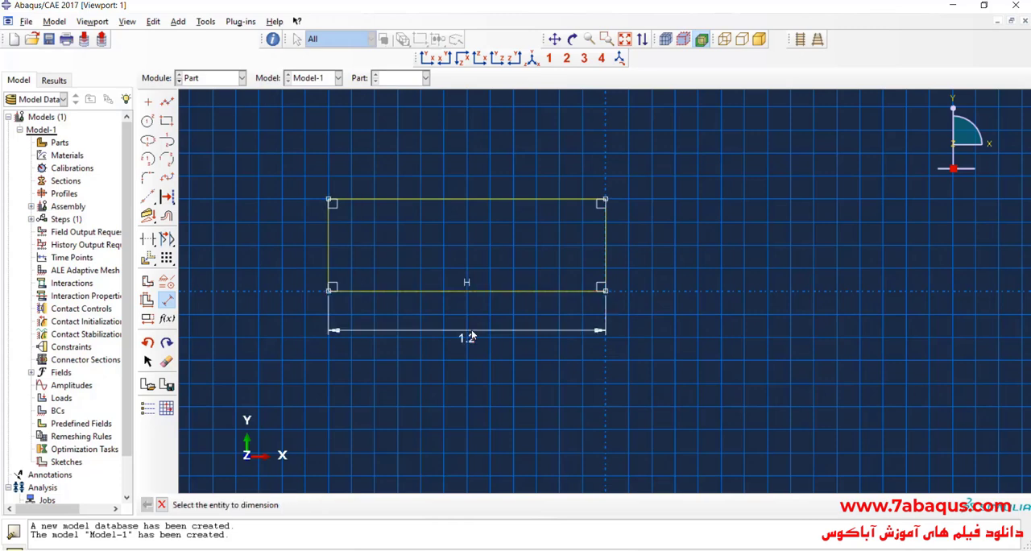
click(330, 246)
click(286, 246)
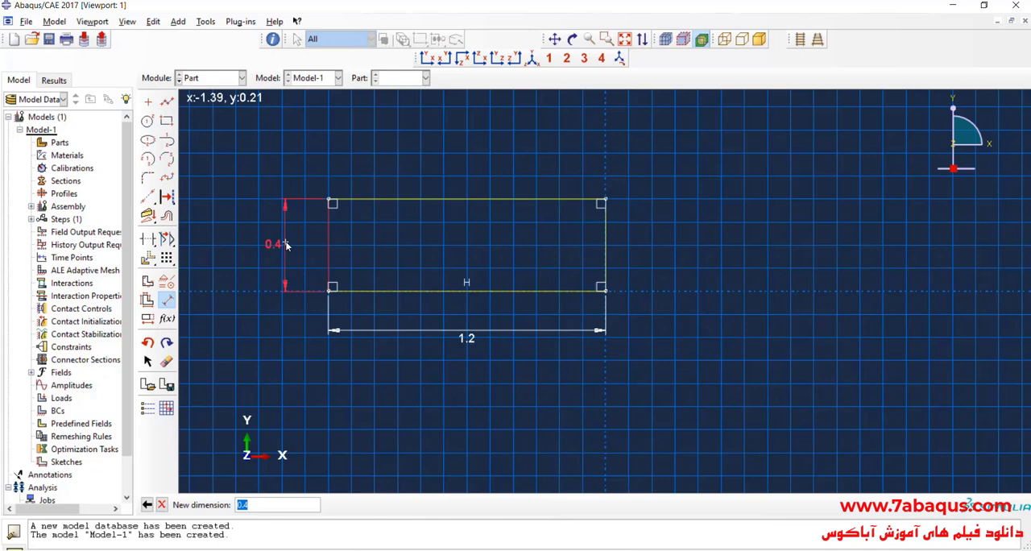
key(Return)
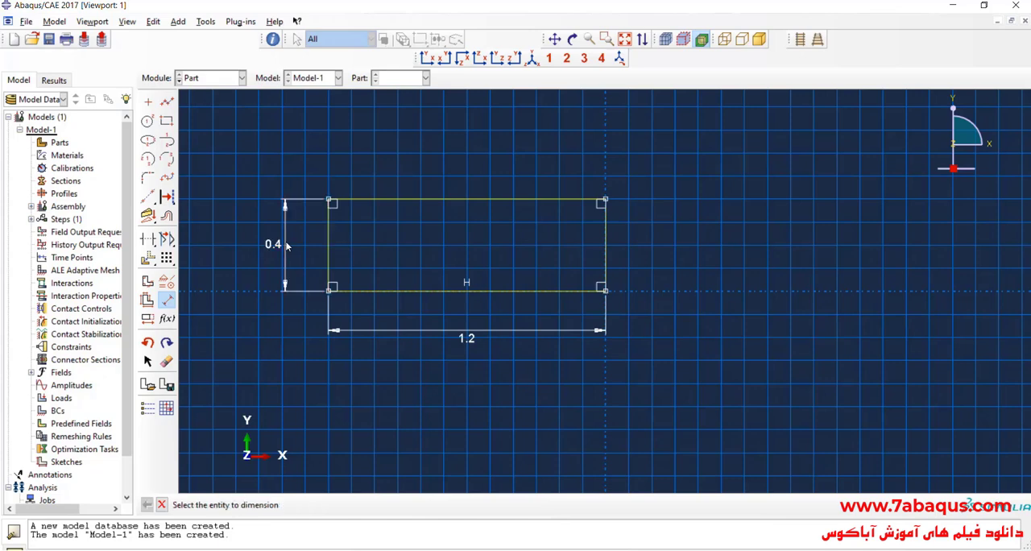
click(174, 306)
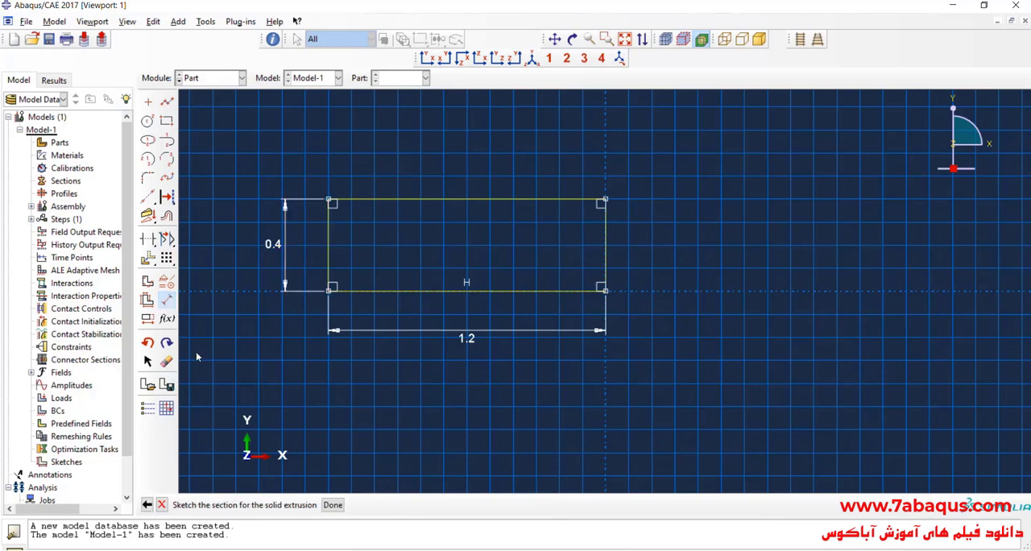
- Finish the section sketch and extrude it to a depth of 0.4
click(326, 505)
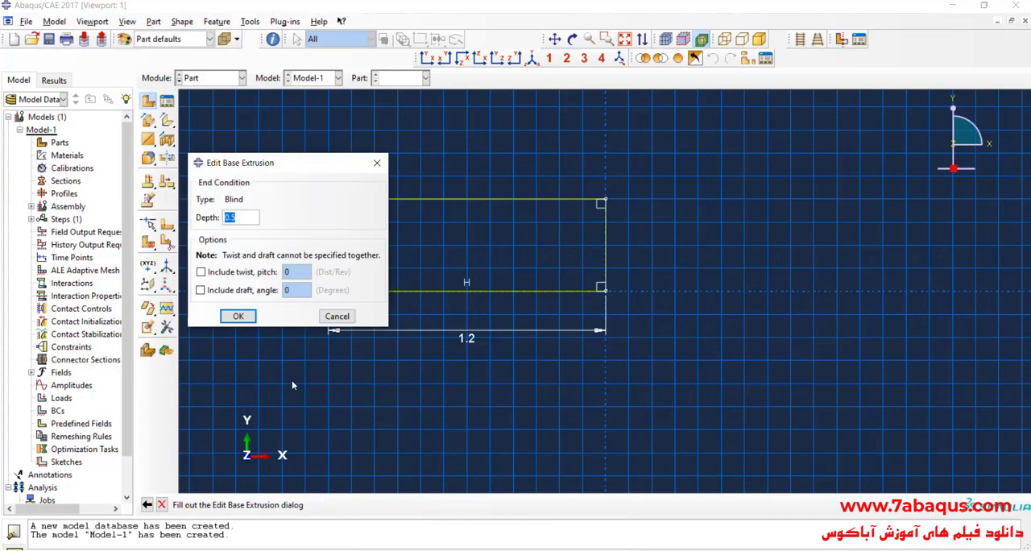
text(4)
click(246, 317)
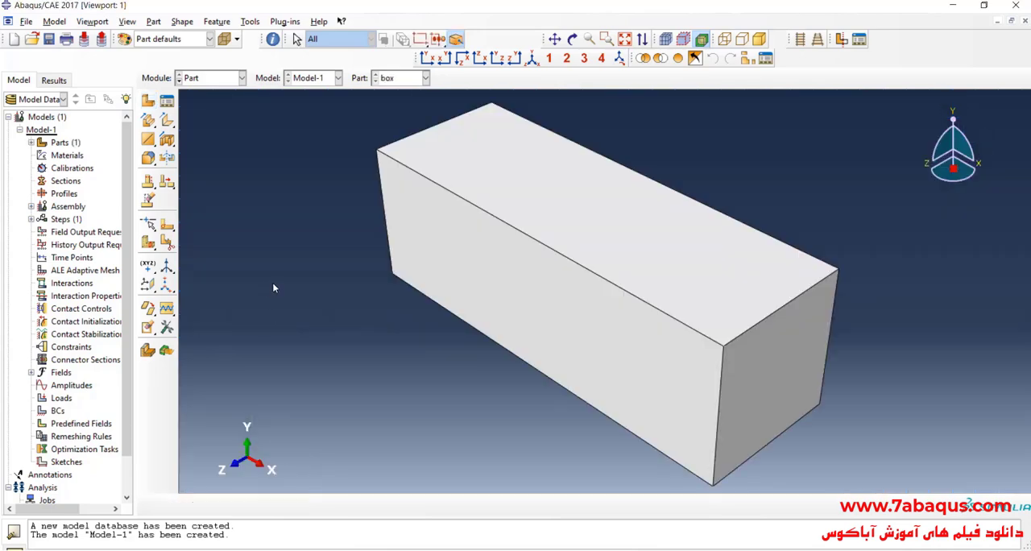
scroll(263, 289, down, 1)
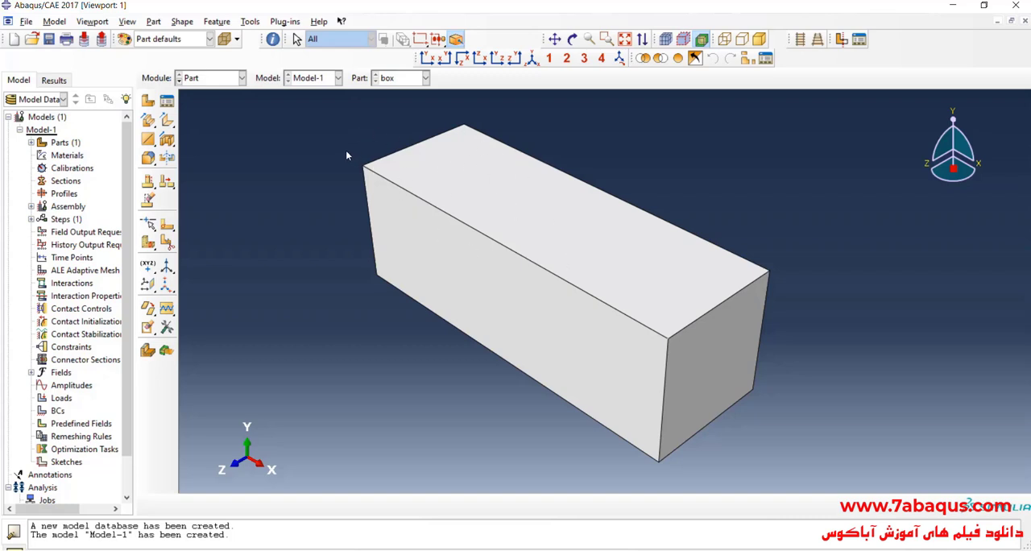
- Check the inside of the solid box with a view cut and turn the cut off again
click(840, 39)
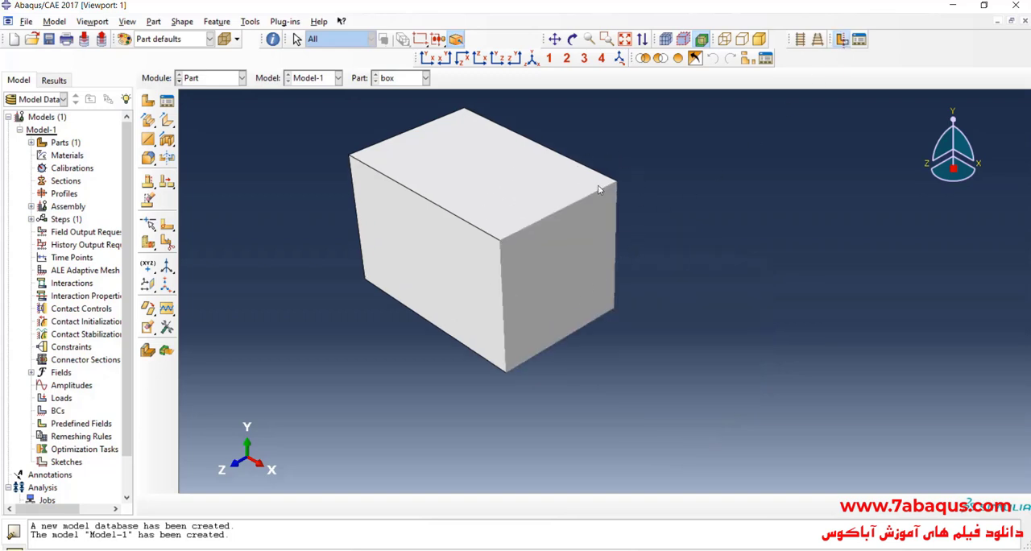
click(837, 43)
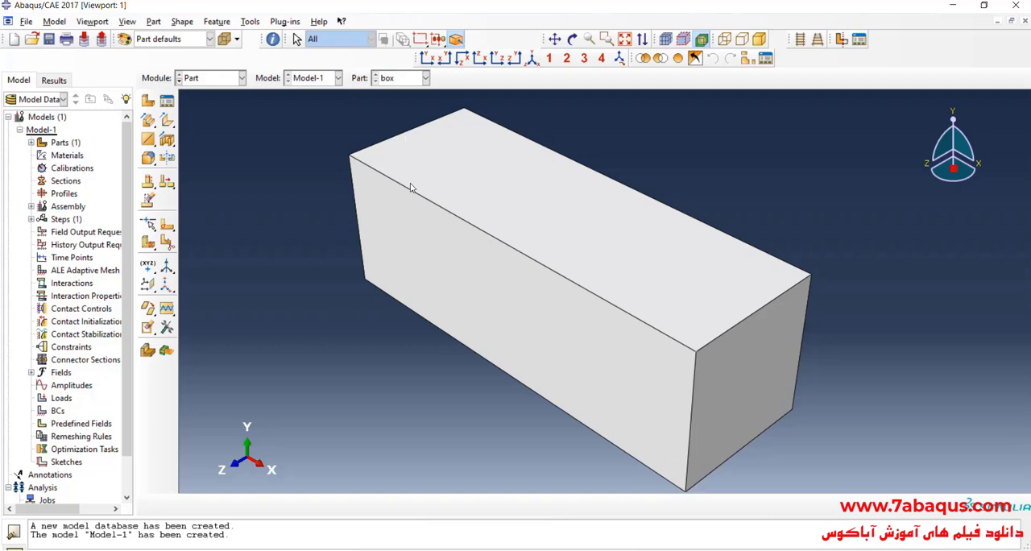
scroll(411, 187, down, 1)
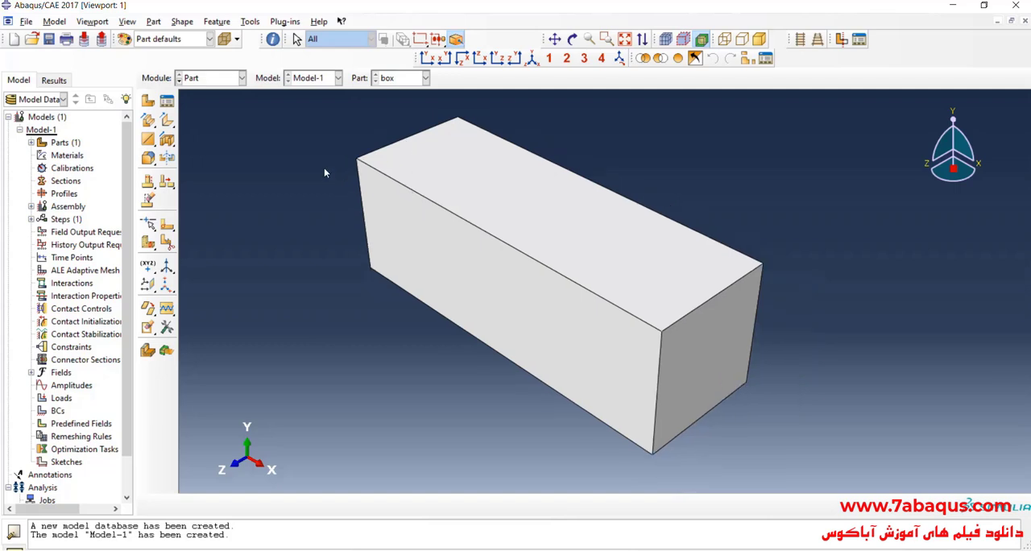
- Convert the solid box into a shell with the Shell From Solid operation, selecting its entire cell
click(182, 21)
mouse_move(191, 54)
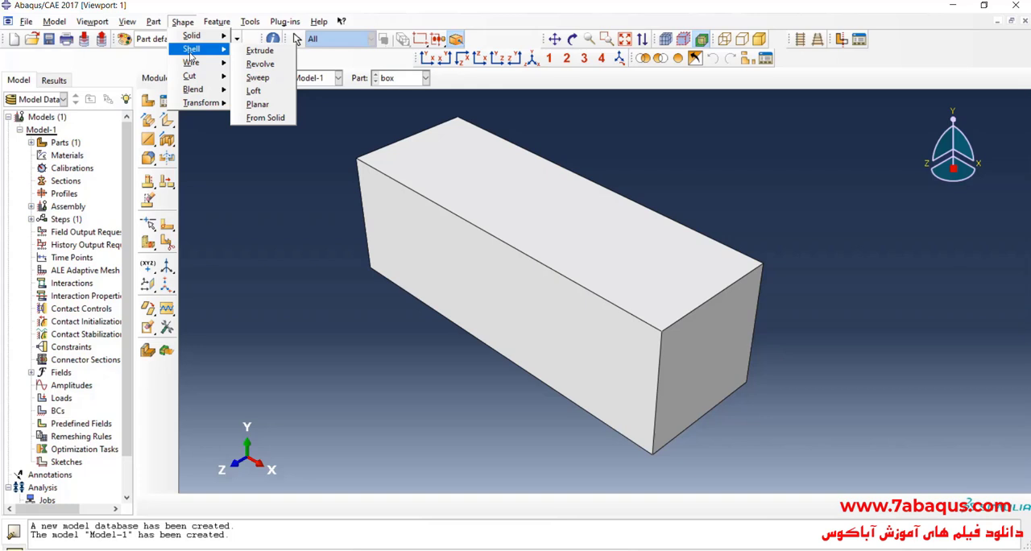
click(266, 118)
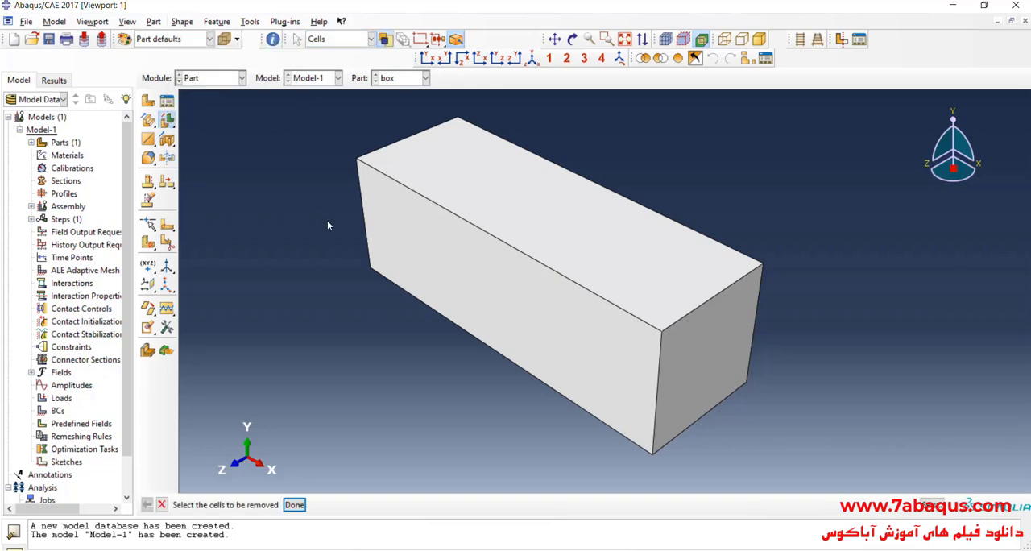
scroll(327, 220, down, 1)
drag(320, 143, 784, 473)
click(295, 504)
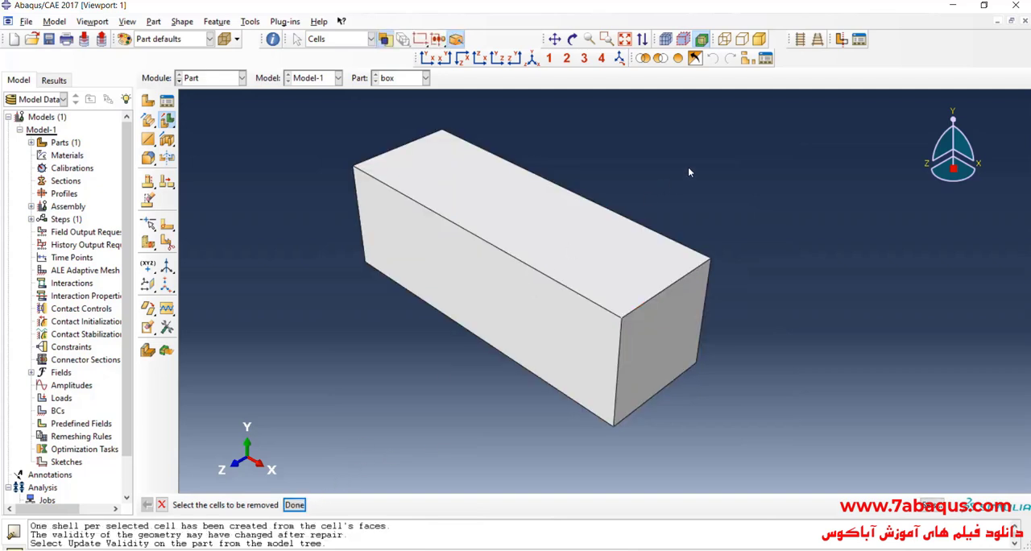
- Inspect the hollow interior of the box shell with a view cut and turn the cut off again
click(841, 39)
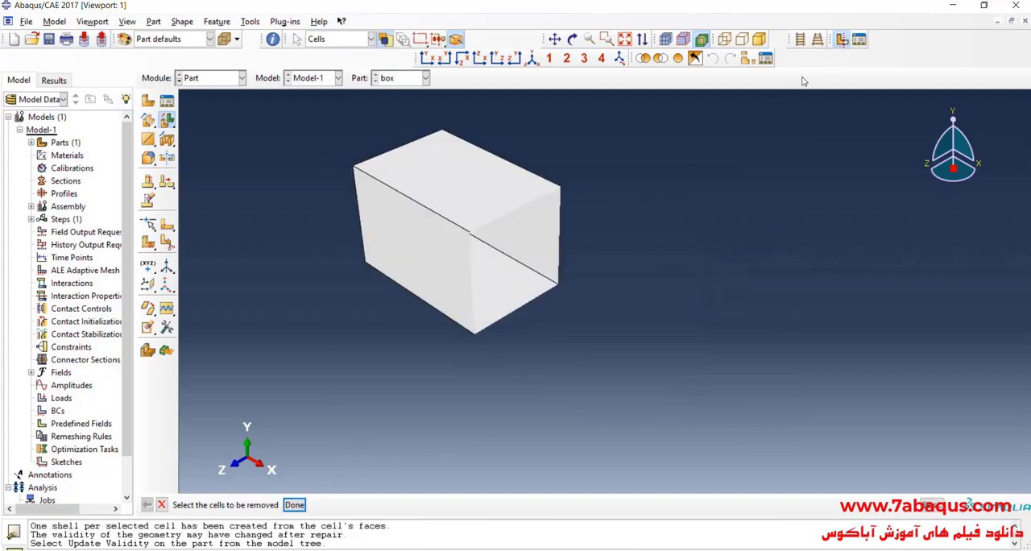
click(572, 39)
drag(524, 225, 637, 293)
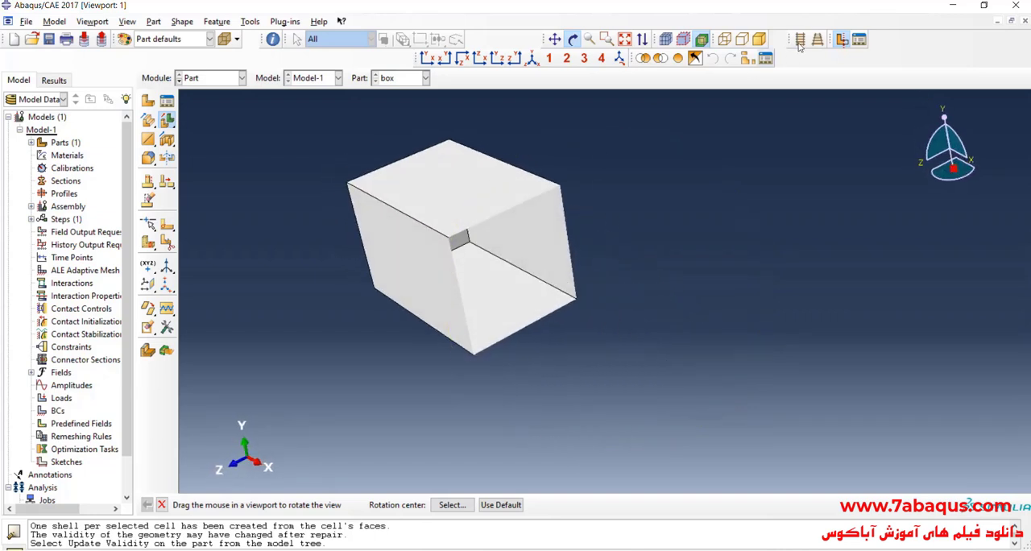
click(841, 41)
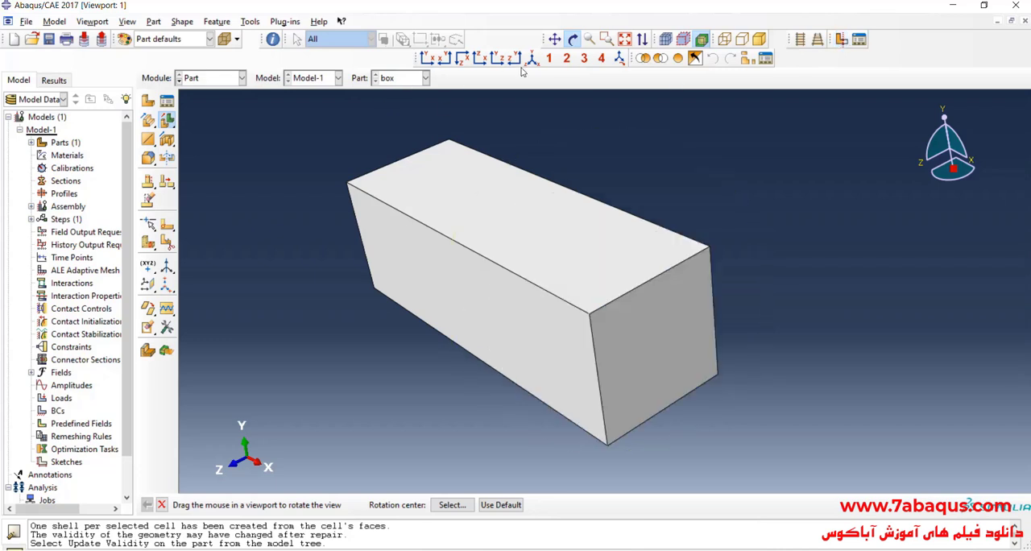
mouse_move(519, 201)
mouse_down()
mouse_move(513, 292)
mouse_move(488, 298)
mouse_move(575, 195)
mouse_move(501, 200)
mouse_move(520, 218)
mouse_up()
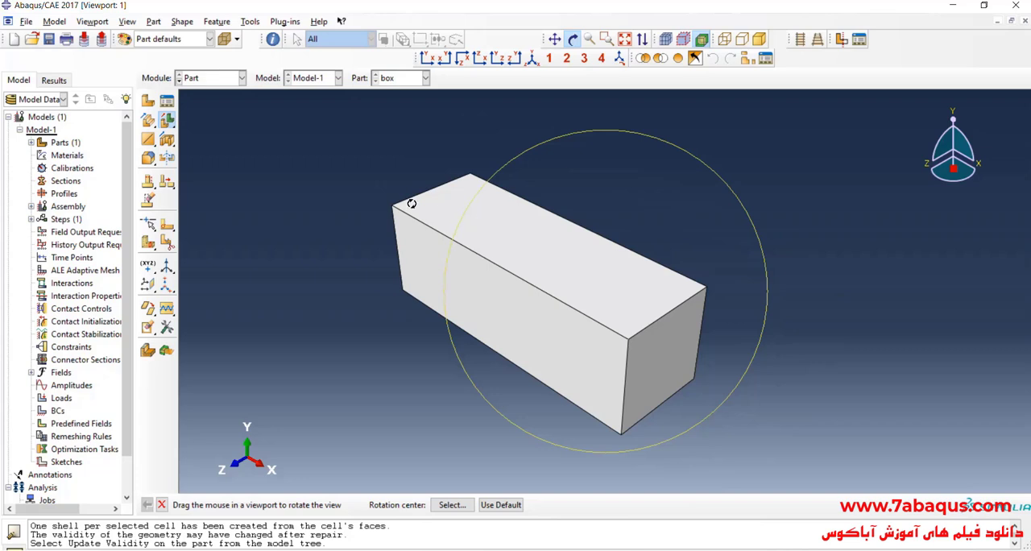
- Create a reference point at the midpoint of the box shell's long upper front edge
click(250, 21)
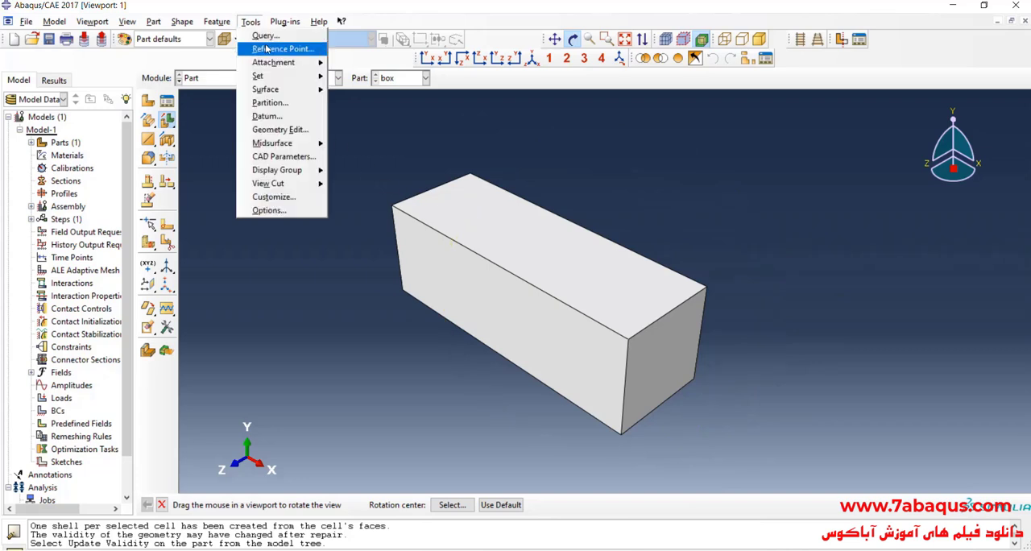
click(271, 51)
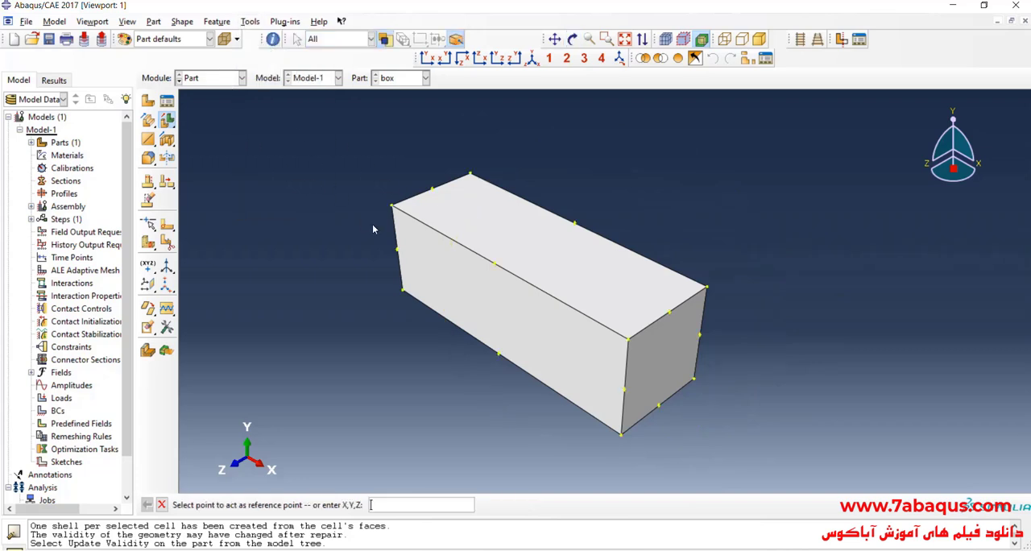
click(495, 268)
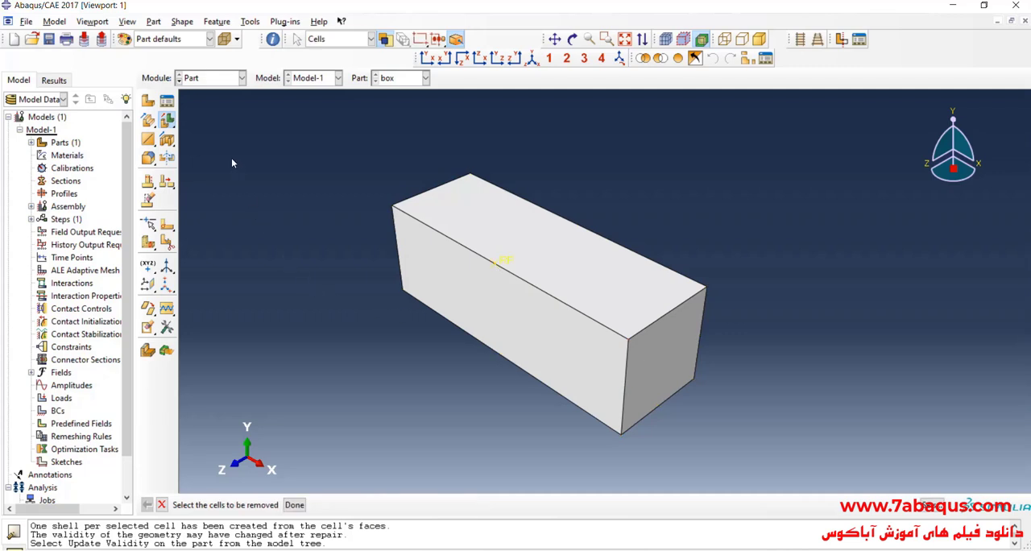
- Start a new 3D discrete rigid part named column as a solid extrusion with an approximate size of 1
click(147, 100)
text(column)
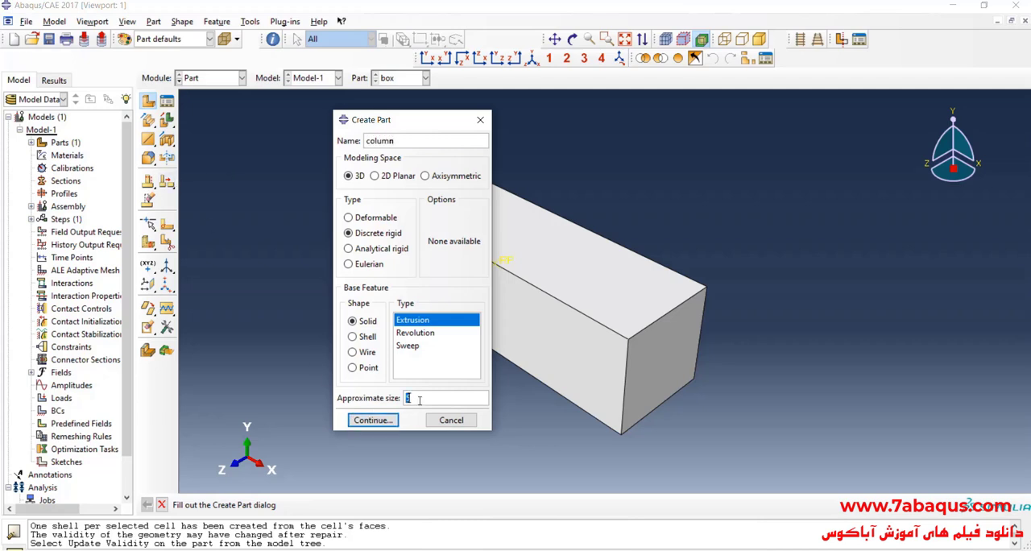
click(378, 421)
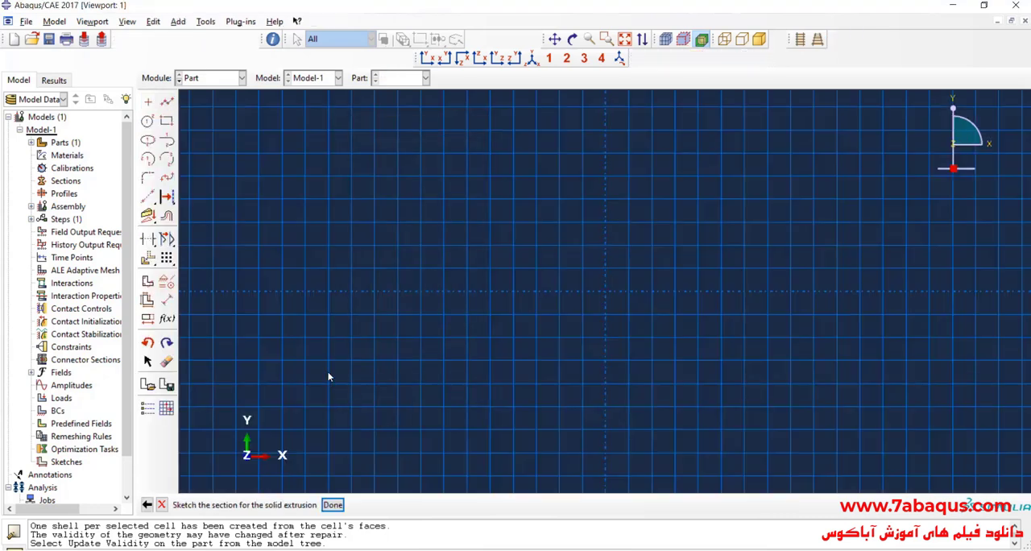
- Sketch a rectangle about 0.12 wide and 0.06 high, left of the vertical axis with its base on the horizontal axis
click(165, 120)
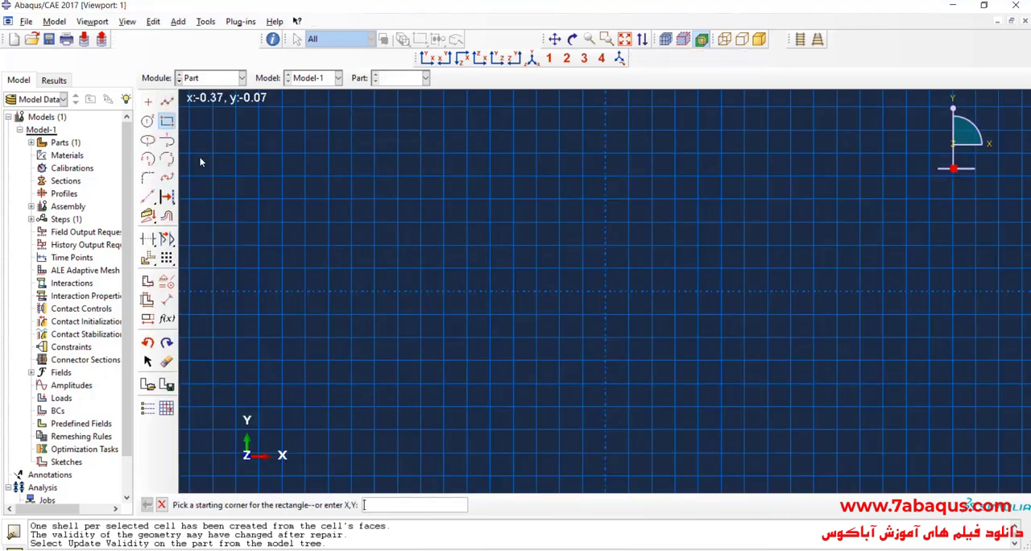
click(421, 222)
key(Escape)
- Dimension the column's rectangle with a width of 0.2 and a height of 0.1
click(166, 299)
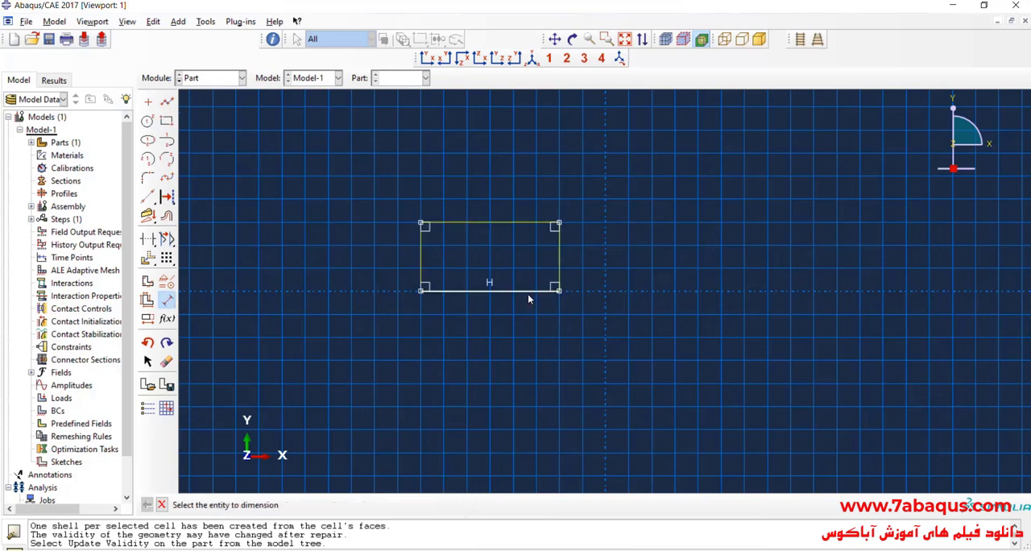
click(527, 291)
click(520, 322)
key(BackSpace)
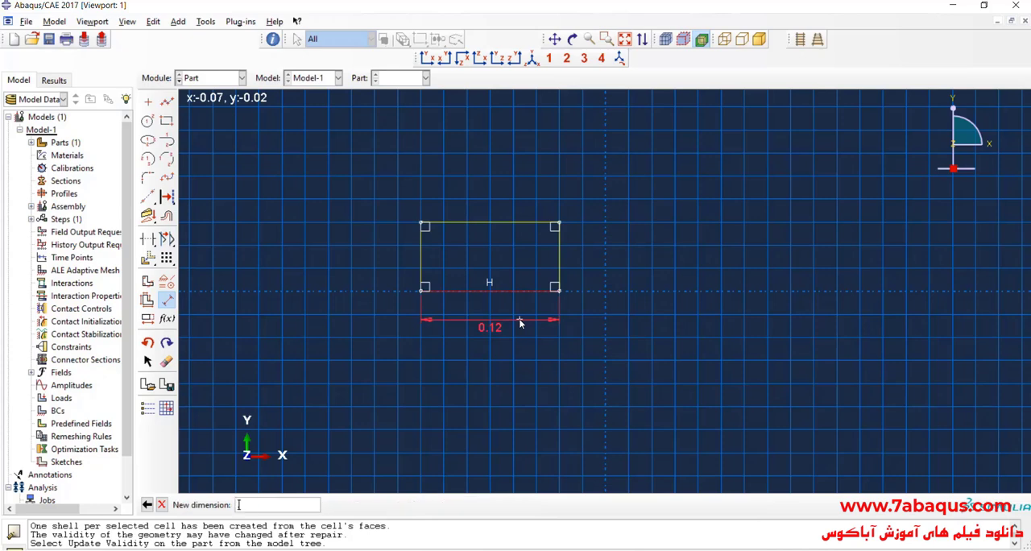
text(.2)
key(Return)
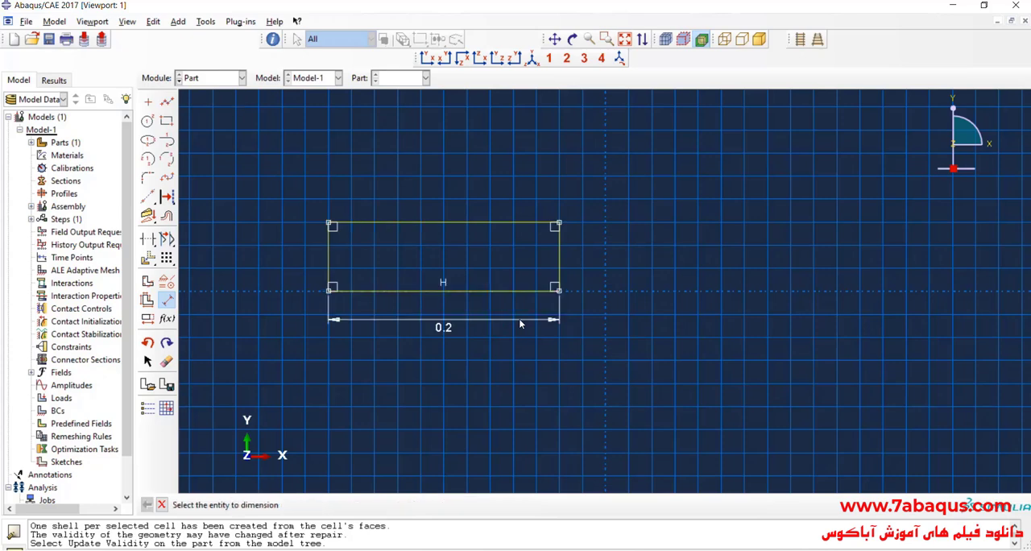
click(330, 262)
click(297, 259)
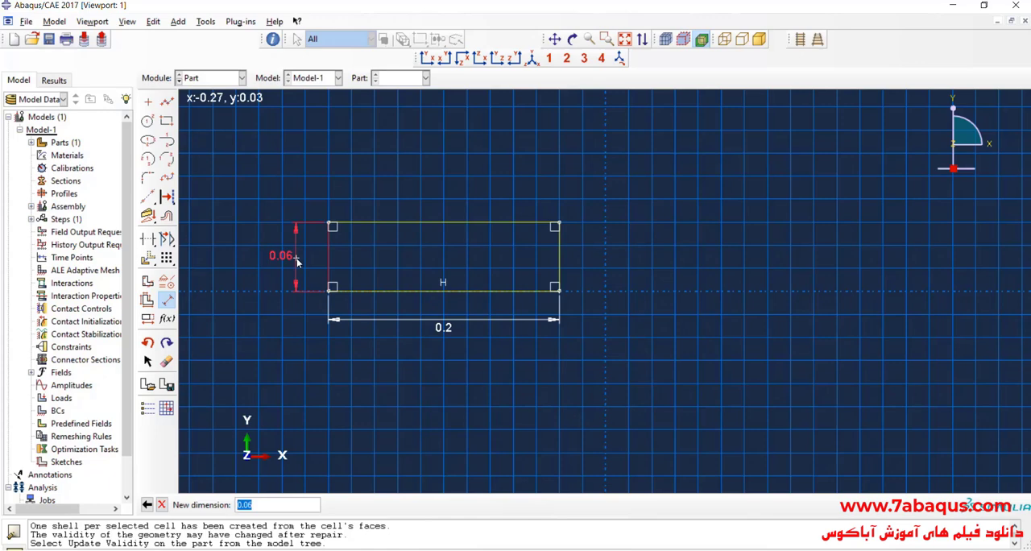
text(.1)
key(Return)
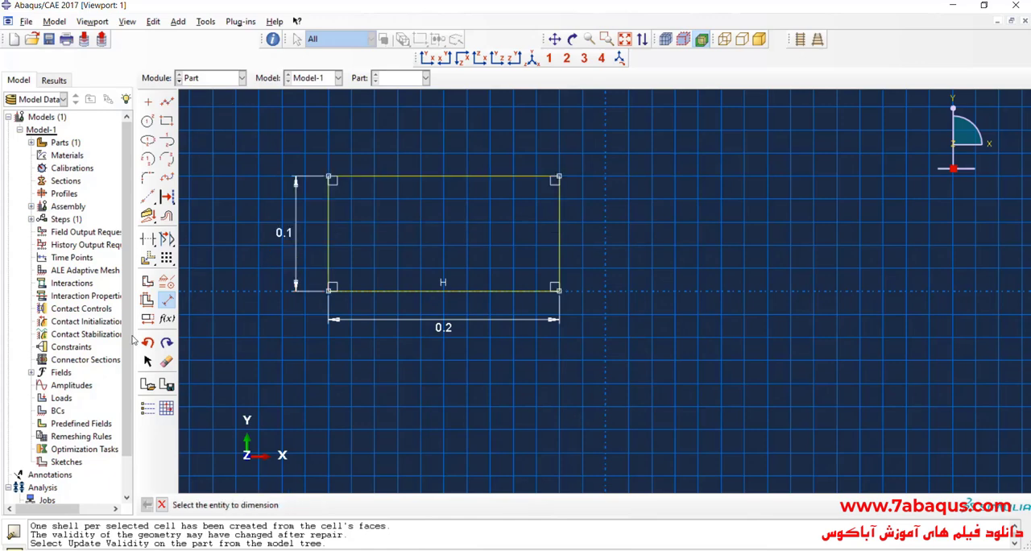
- Finish the column's section sketch and extrude it to a depth of 0.1
click(167, 300)
click(333, 504)
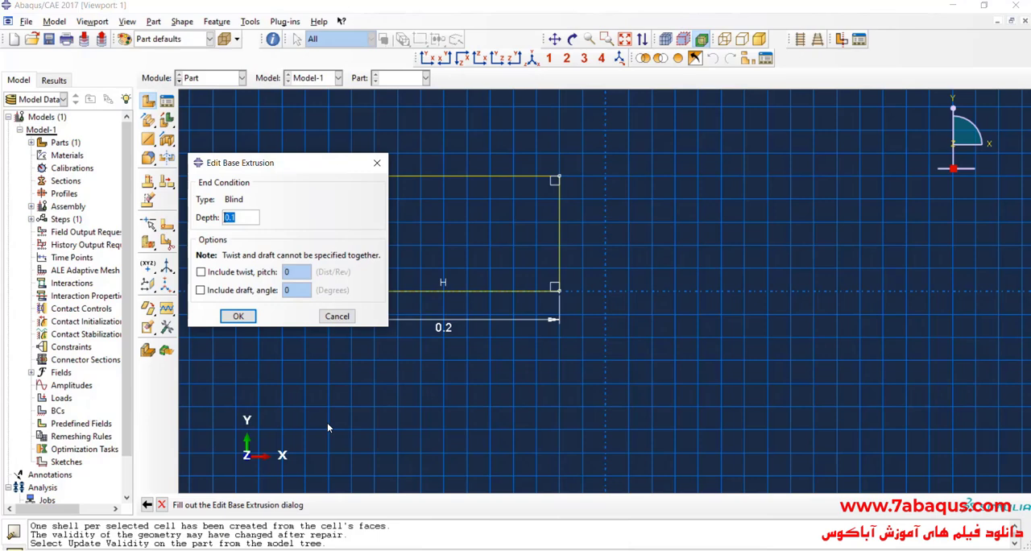
text(.)
click(238, 316)
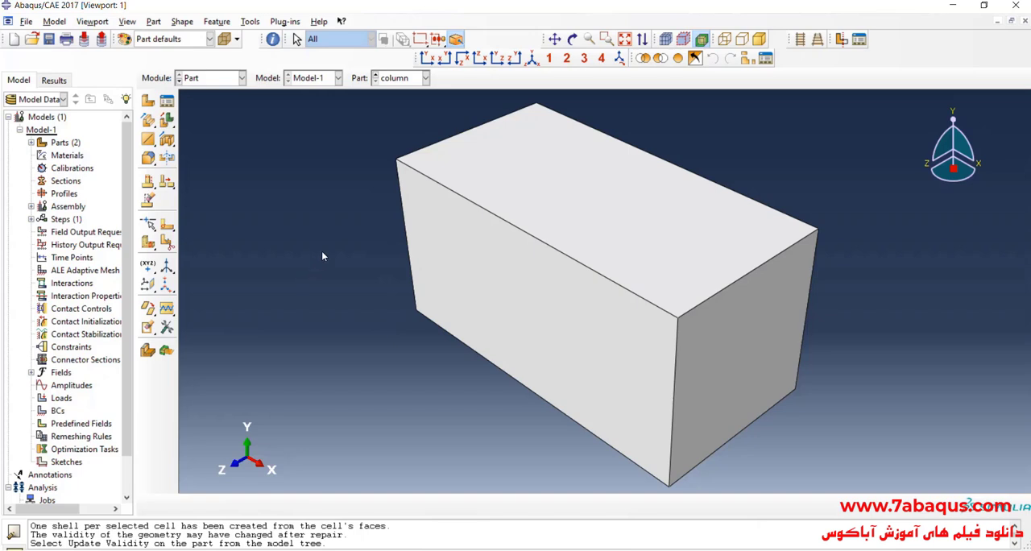
scroll(330, 253, down, 1)
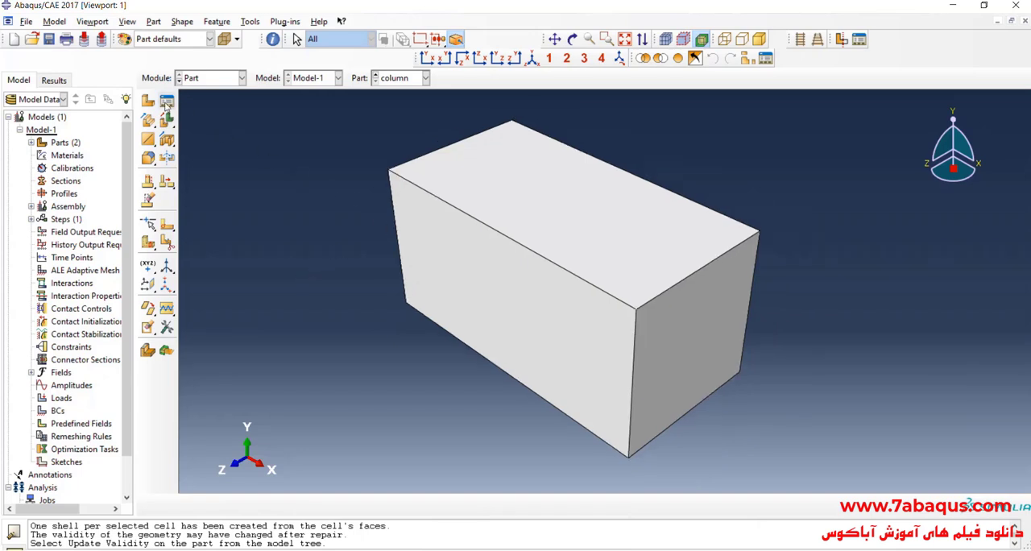
- Start a new 3D deformable part named water as a solid extrusion, adjusting its approximate size
click(149, 99)
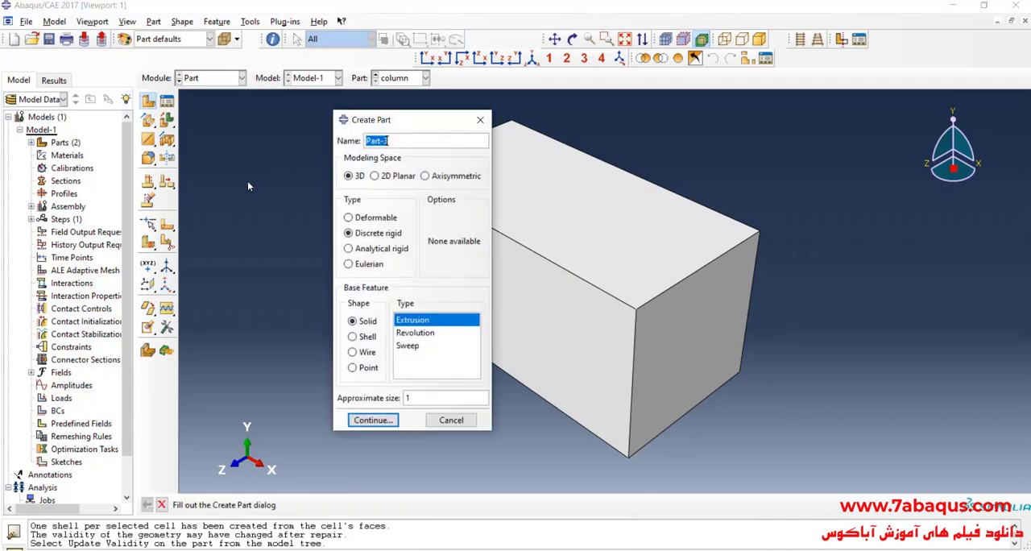
text(water)
click(355, 178)
click(366, 224)
double_click(419, 394)
click(372, 422)
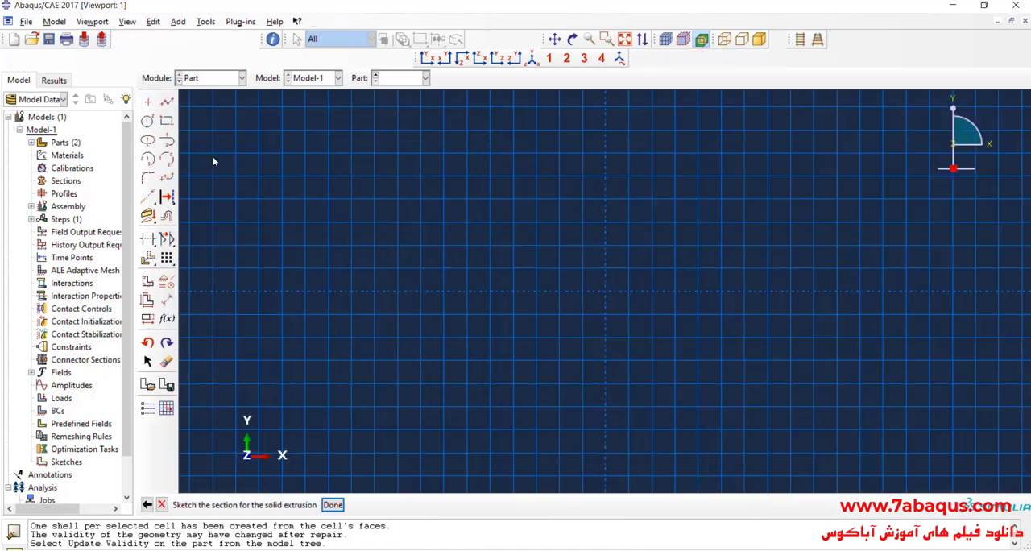
- Sketch a rectangle about 0.8 wide and 0.4 high, left of the vertical axis with its base on the horizontal axis
click(167, 121)
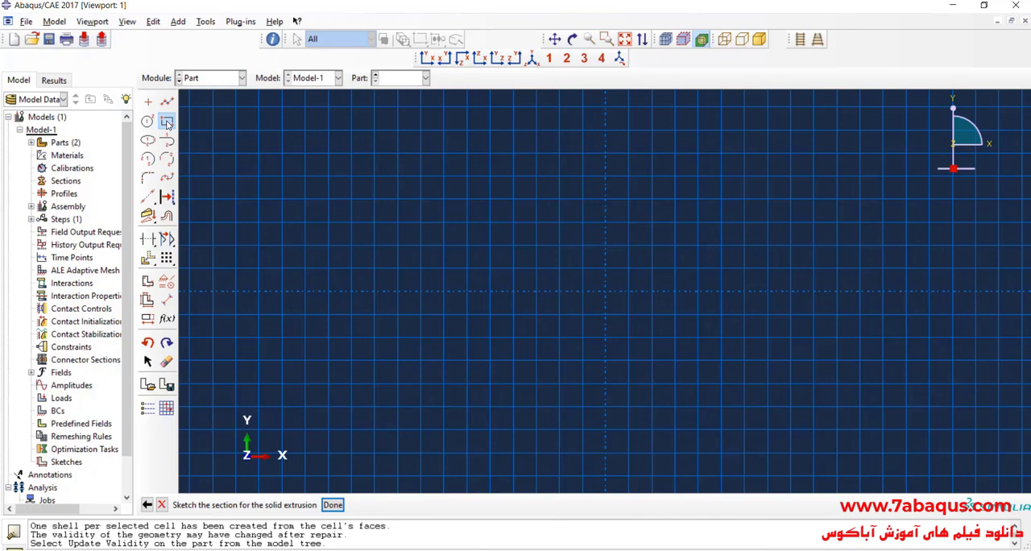
click(399, 199)
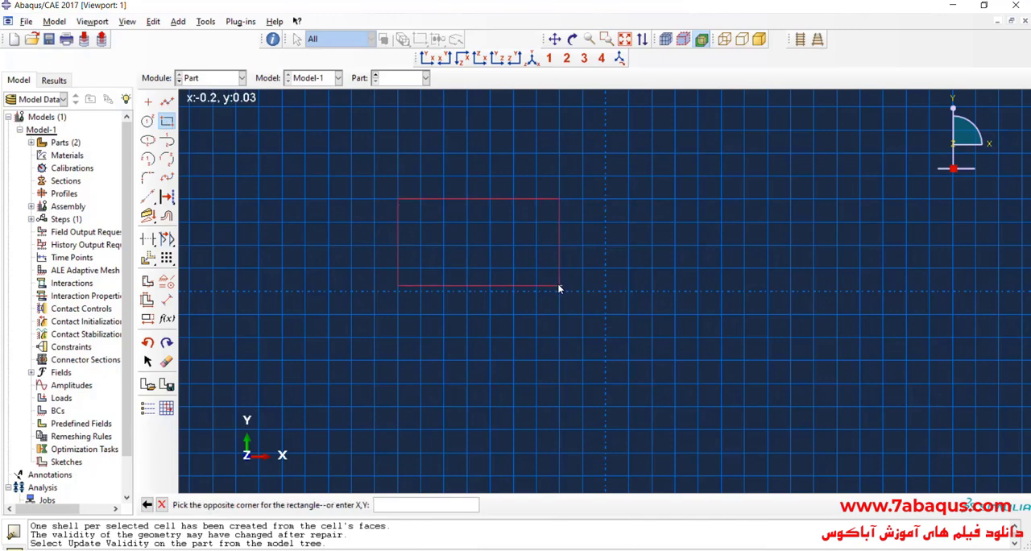
click(583, 291)
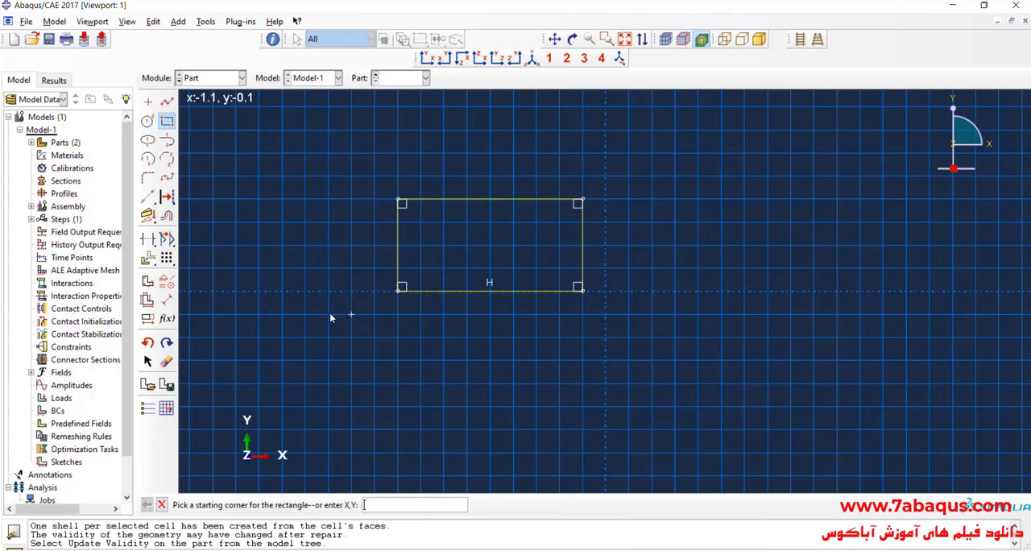
- Dimension the water part's rectangle with a width of 0.45 and a height of 0.25
click(167, 300)
click(468, 291)
click(475, 322)
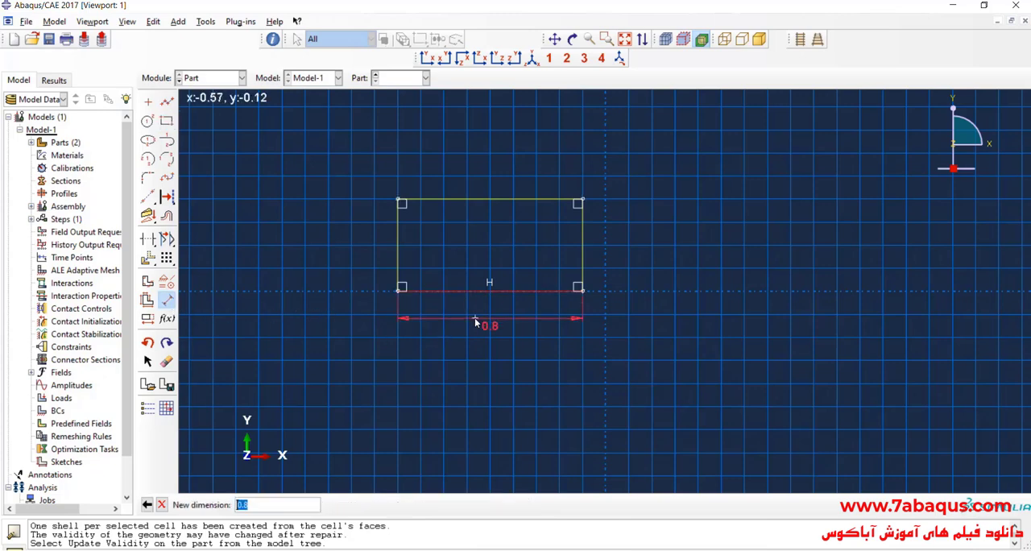
text(.45)
key(Return)
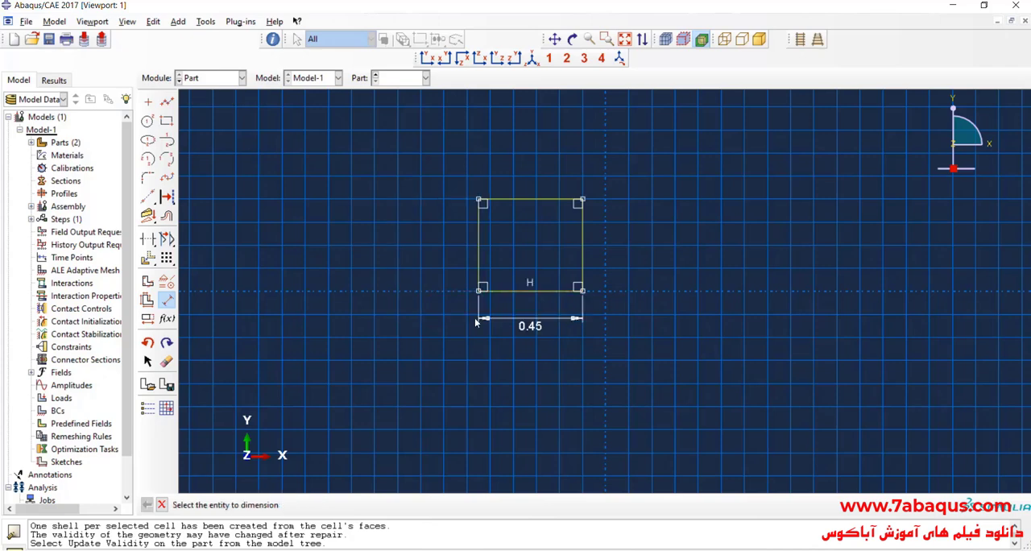
click(480, 254)
click(442, 258)
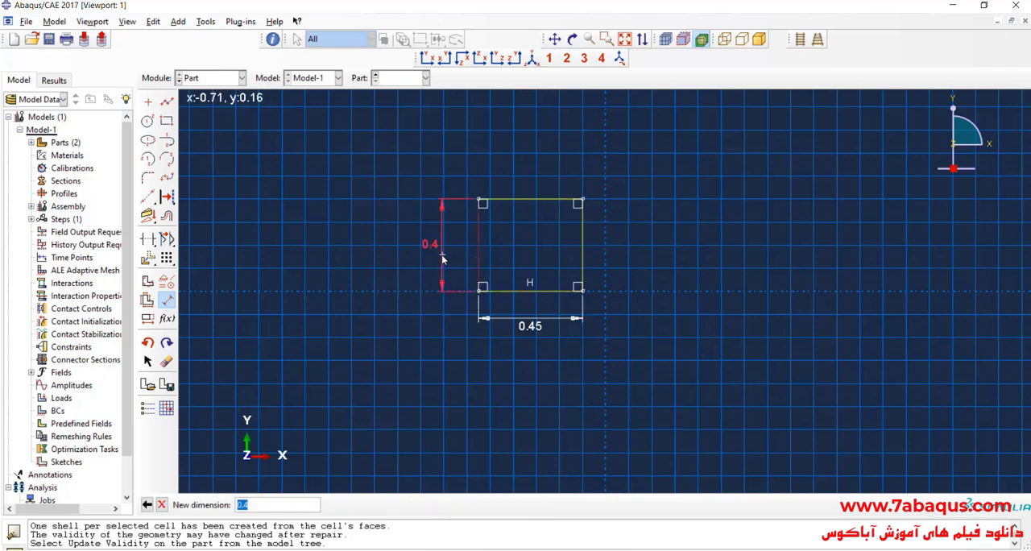
key(BackSpace)
key(Return)
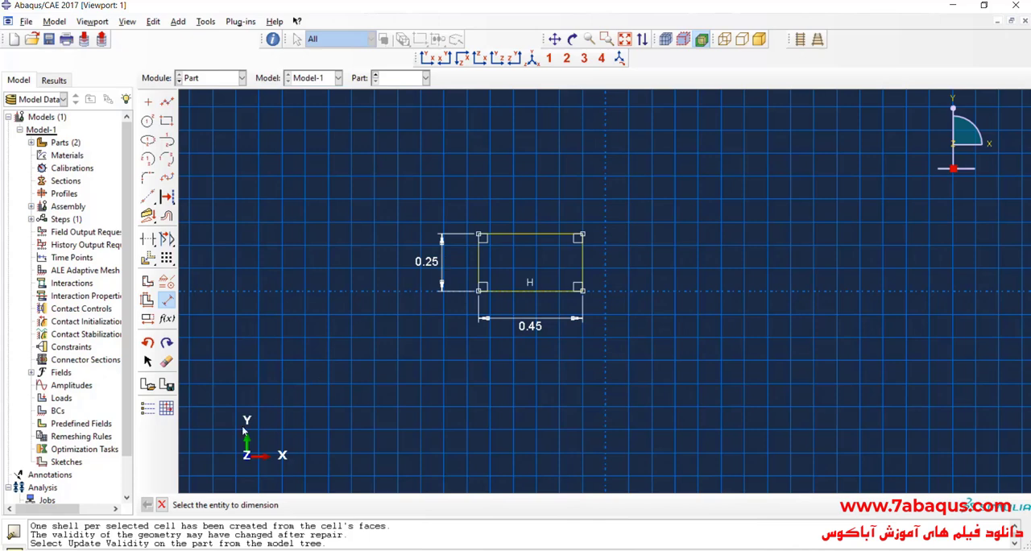
- Finish the water part's section sketch and extrude it to a depth of 0.4
key(Escape)
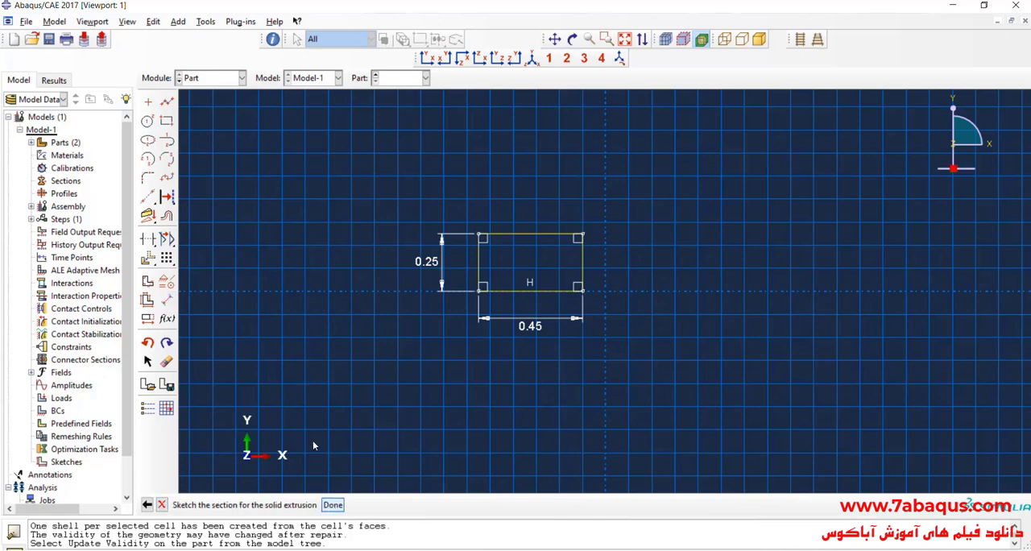
middle_click(313, 445)
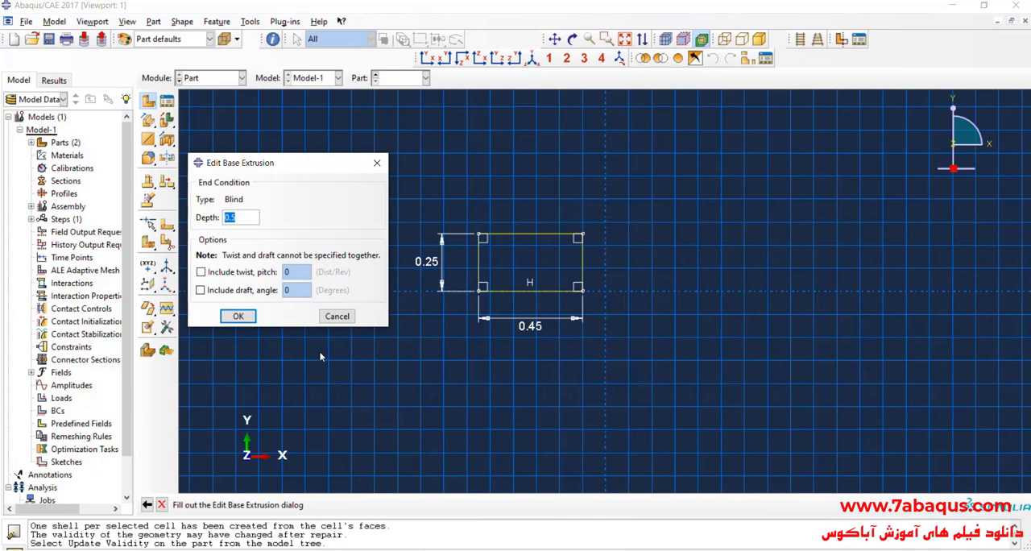
key(BackSpace)
text(4)
click(239, 316)
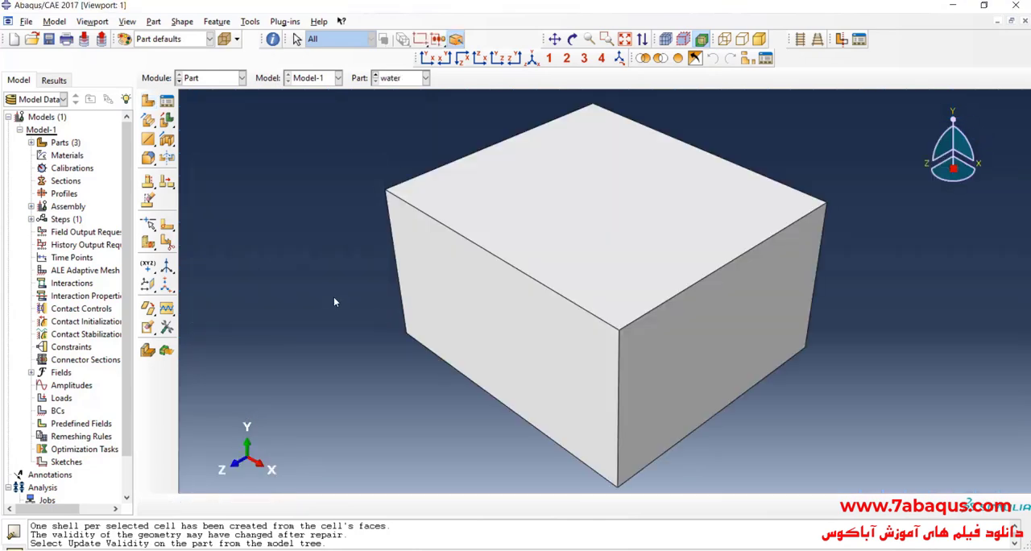
scroll(406, 290, down, 1)
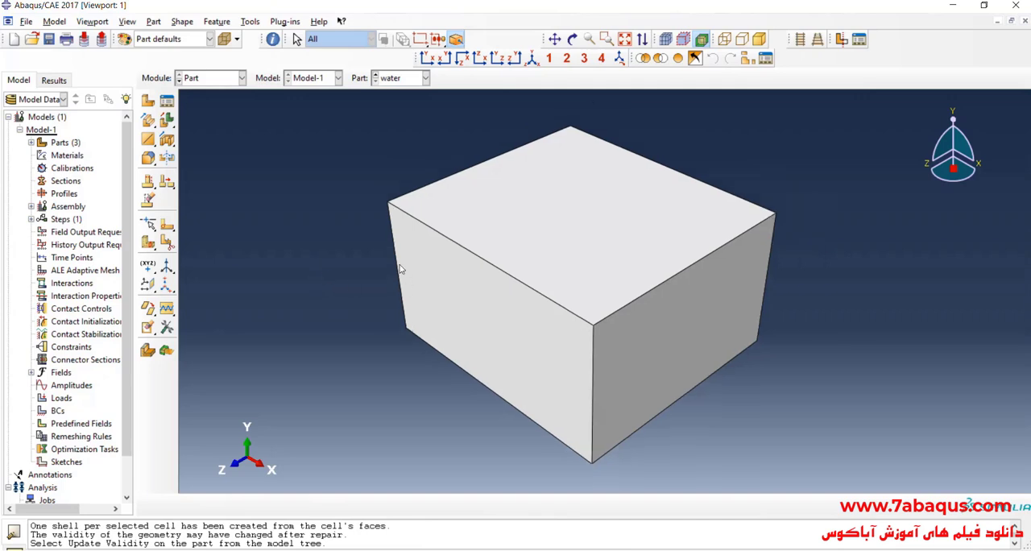
- In the Assembly module, create dependent instances of the box and water parts with auto-offset from other instances
click(235, 81)
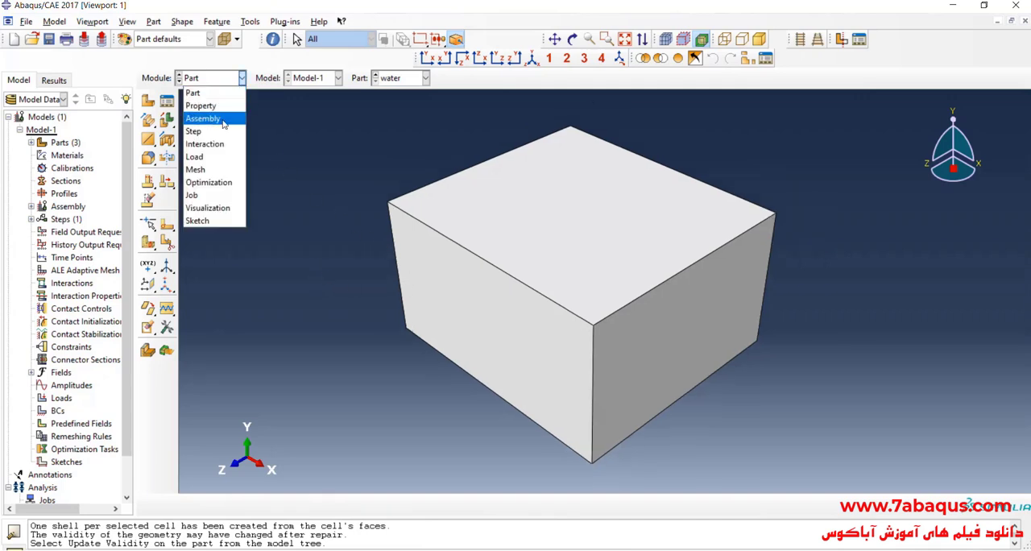
click(206, 115)
click(149, 101)
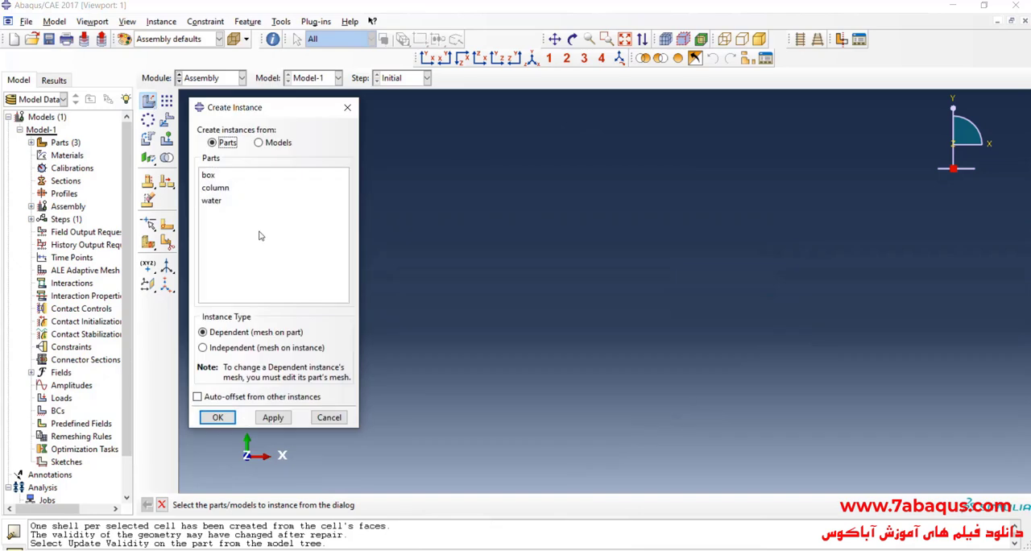
click(212, 177)
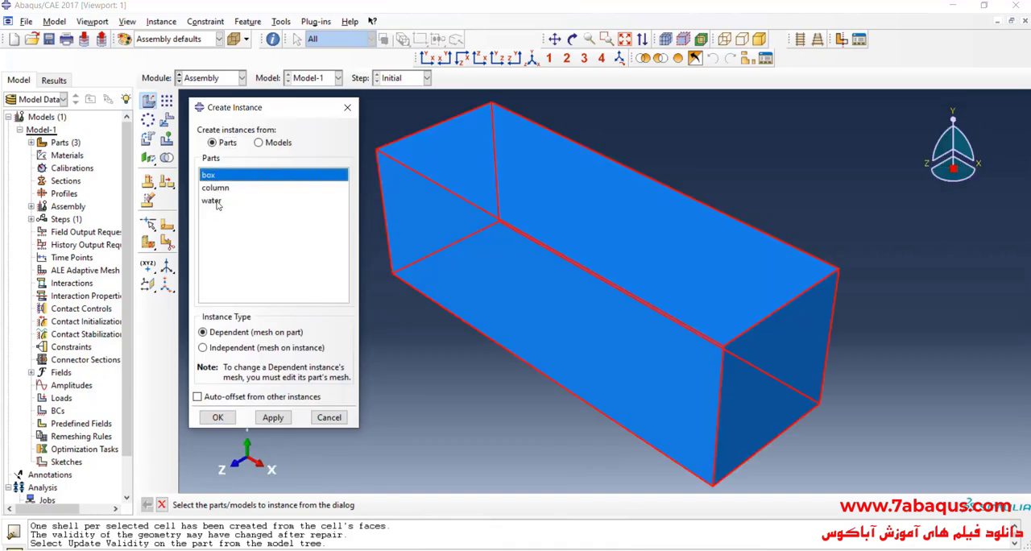
ctrl+click(216, 203)
click(236, 398)
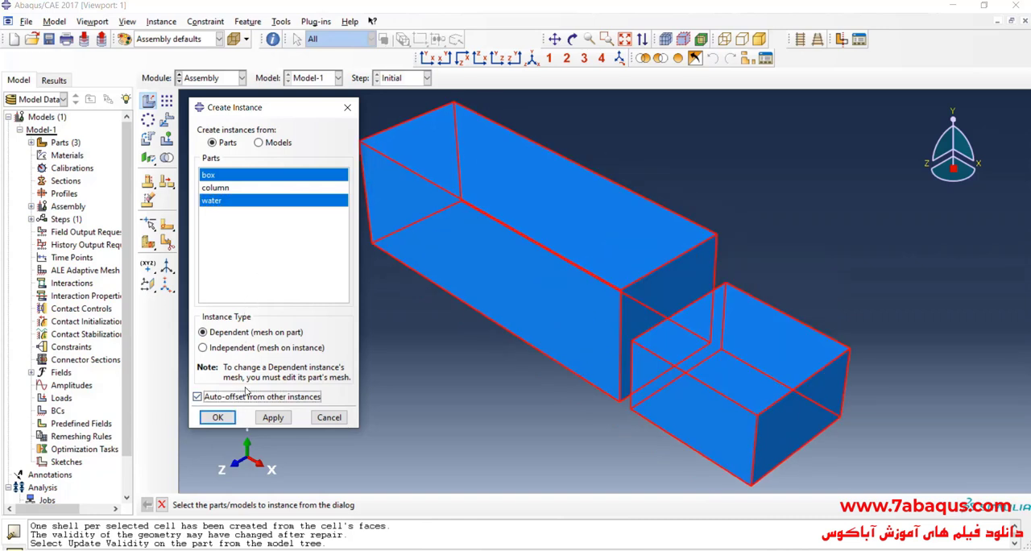
click(217, 418)
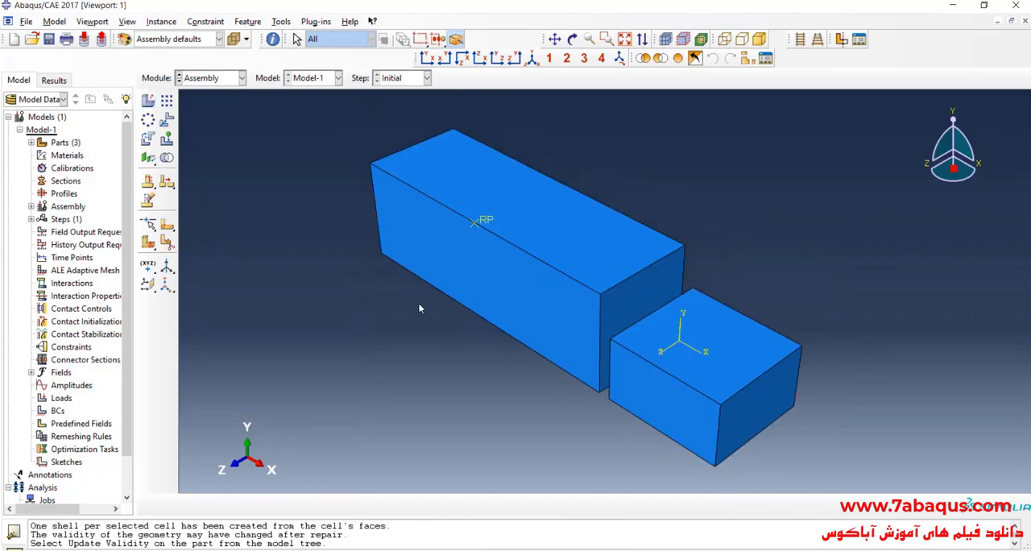
- Remove the box's top face from the display so the interior is exposed
click(660, 58)
click(531, 226)
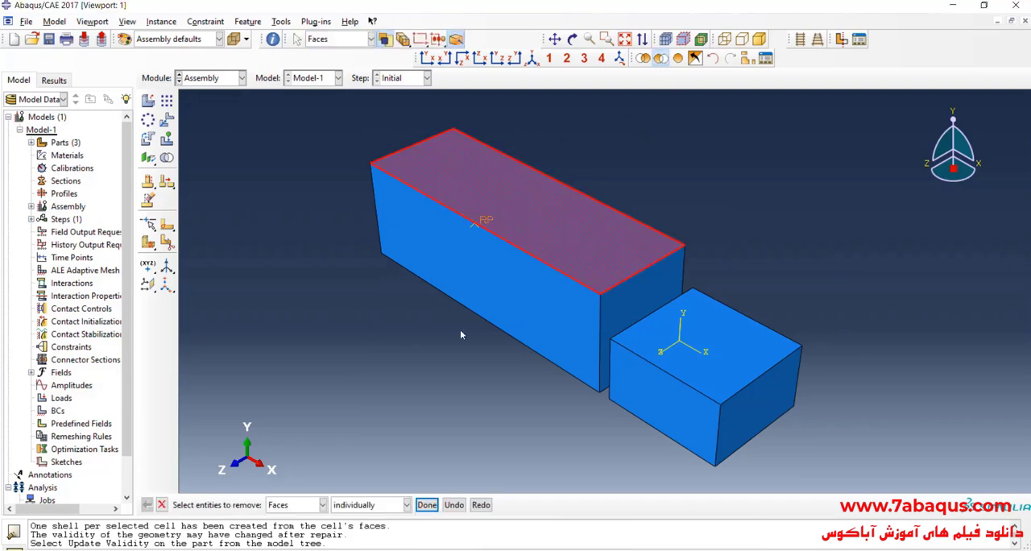
click(426, 504)
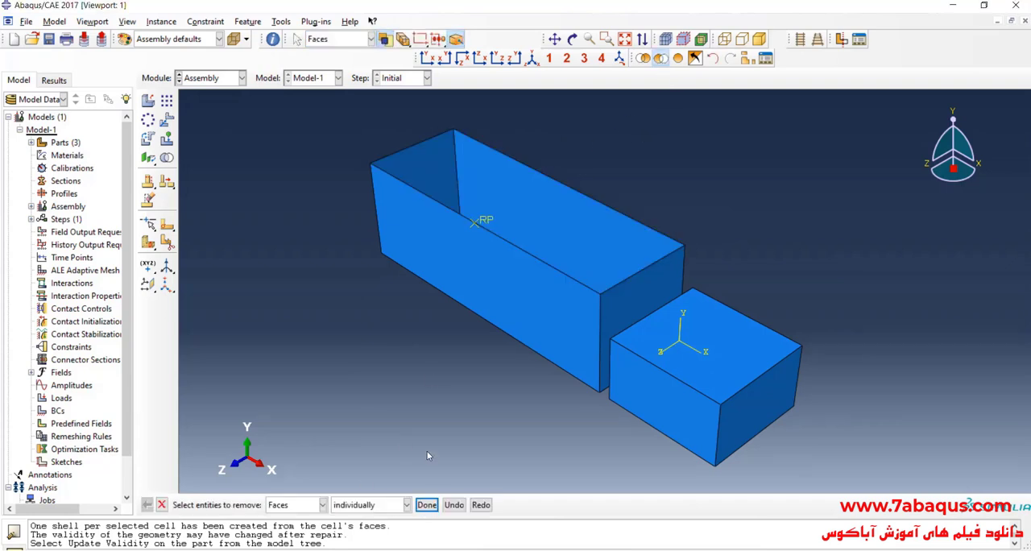
- Translate the water instance from its lower front corner to the matching lower corner at the far end of the box
click(167, 121)
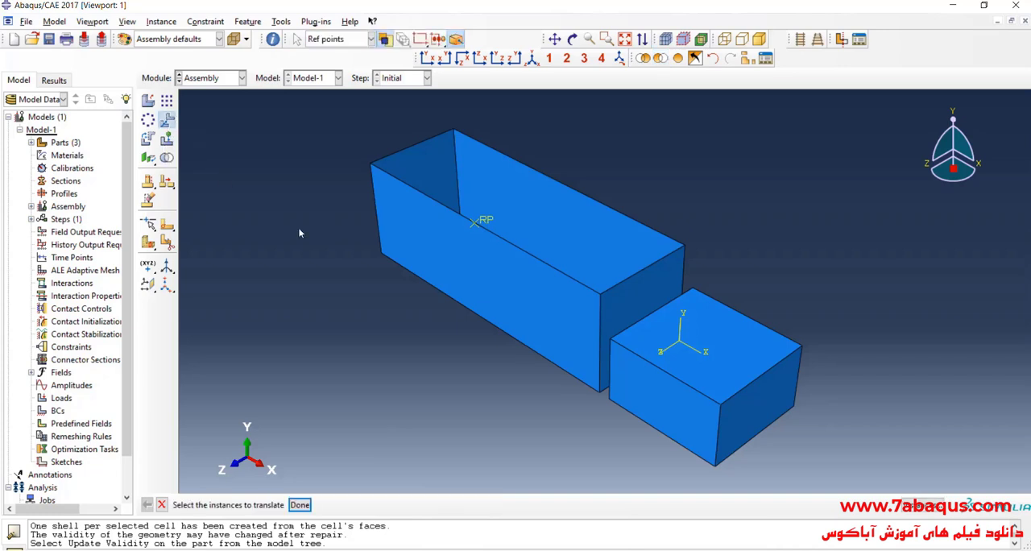
click(659, 399)
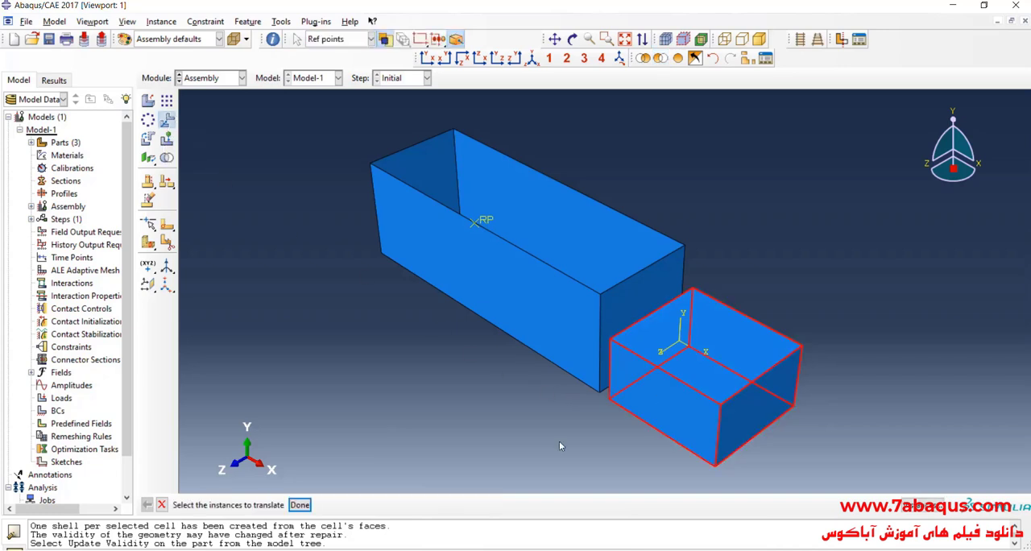
click(300, 505)
click(609, 399)
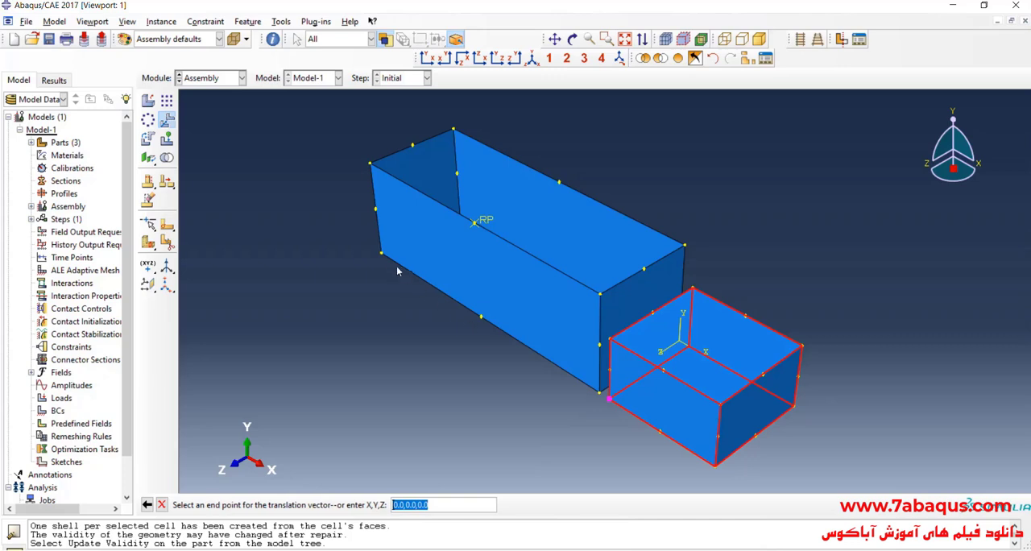
click(382, 254)
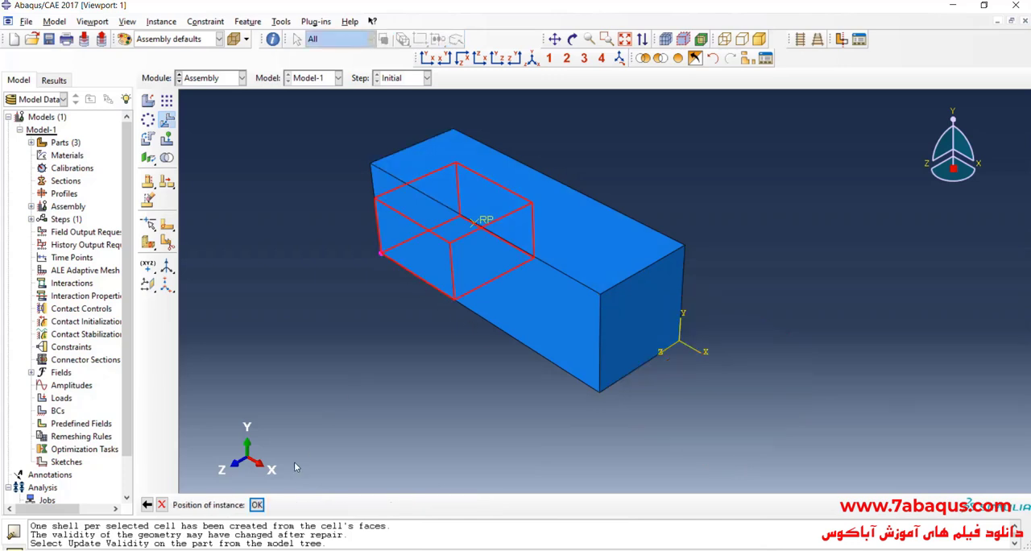
click(257, 507)
- Remove the box's long front side face from the display to expose the water block inside
scroll(491, 207, up, 1)
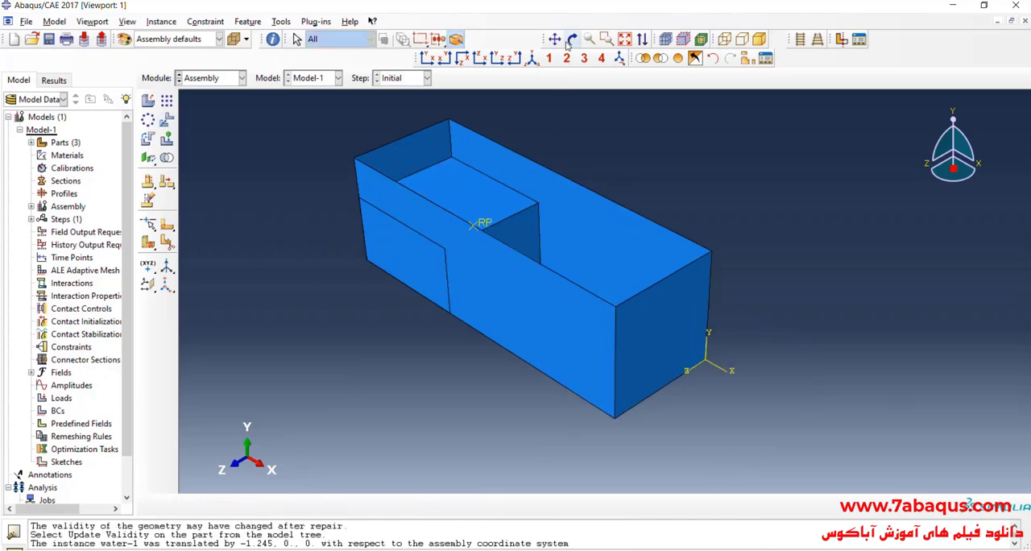
click(572, 39)
drag(547, 165, 388, 181)
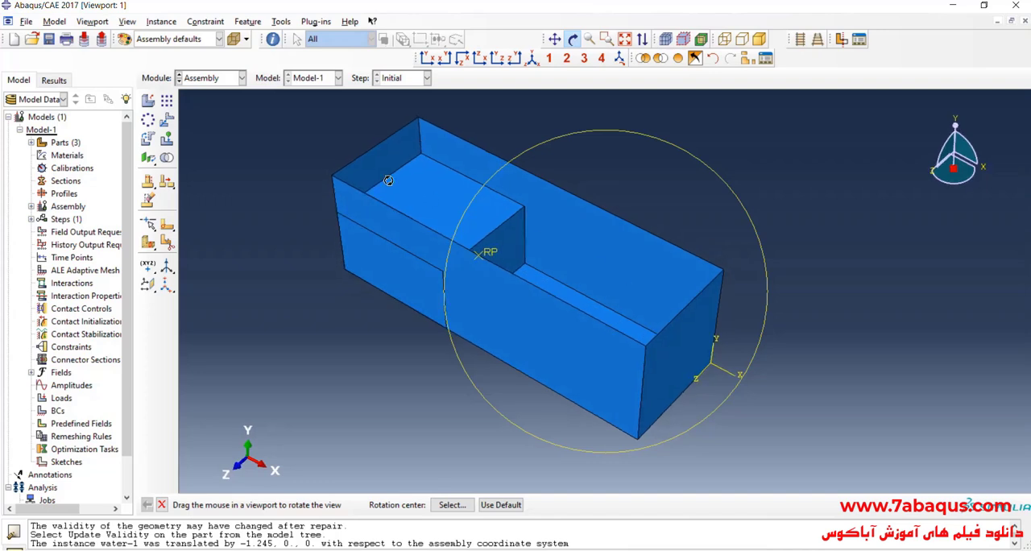
click(661, 60)
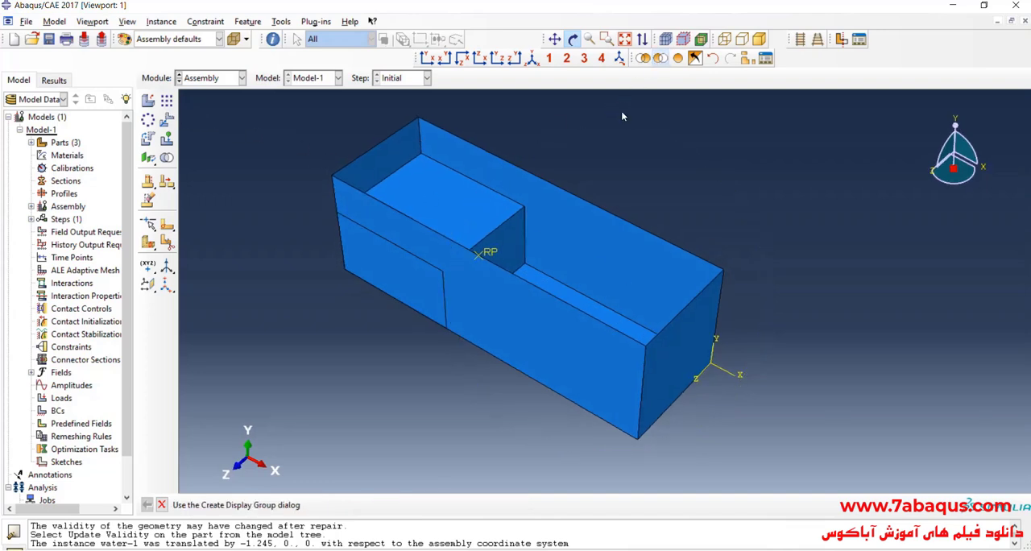
click(518, 339)
click(427, 505)
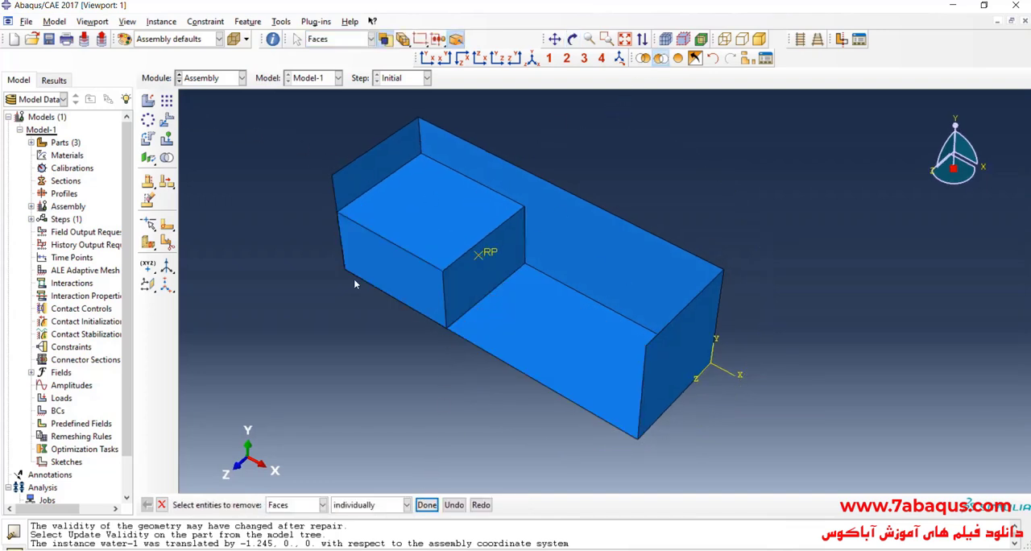
- Try to create an instance of the column part in the assembly
click(148, 100)
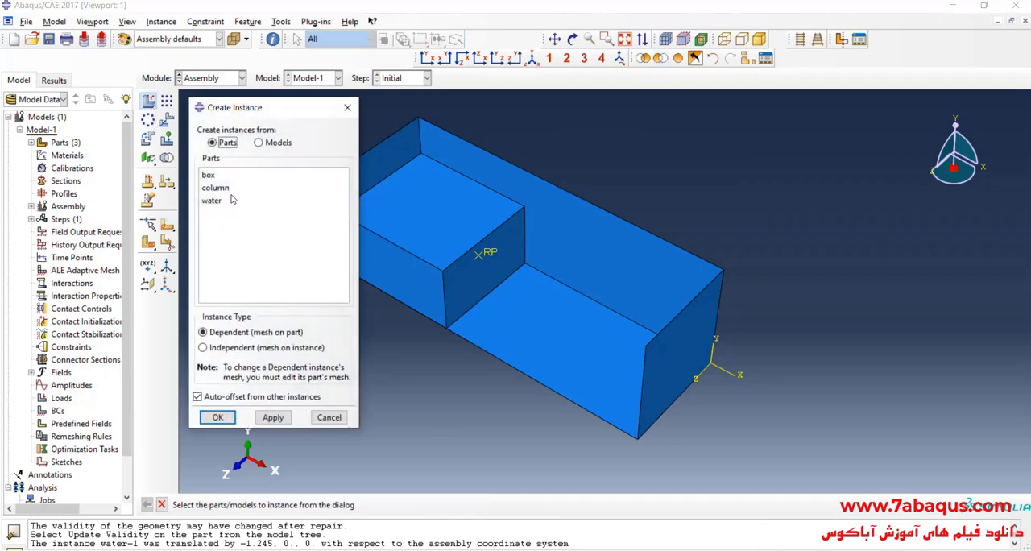
click(219, 187)
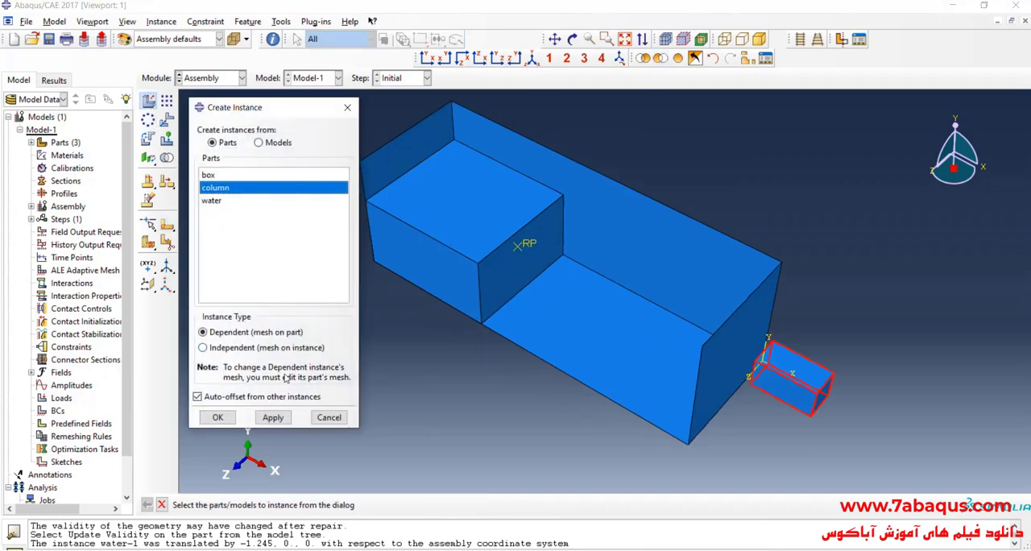
click(218, 417)
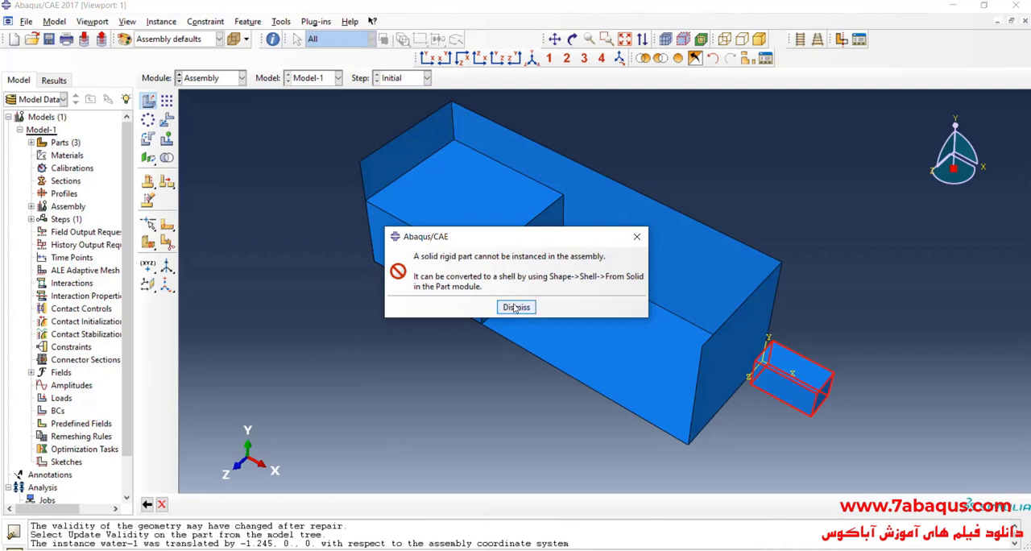
click(517, 307)
click(354, 105)
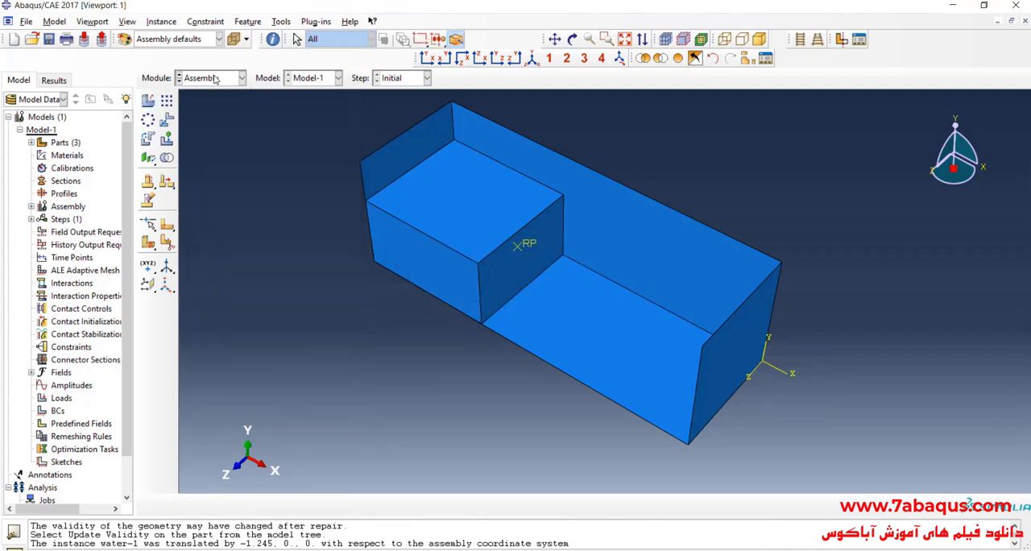
- Return to the Part module and convert the column part from a solid to a shell by selecting its entire cell
click(211, 78)
click(198, 93)
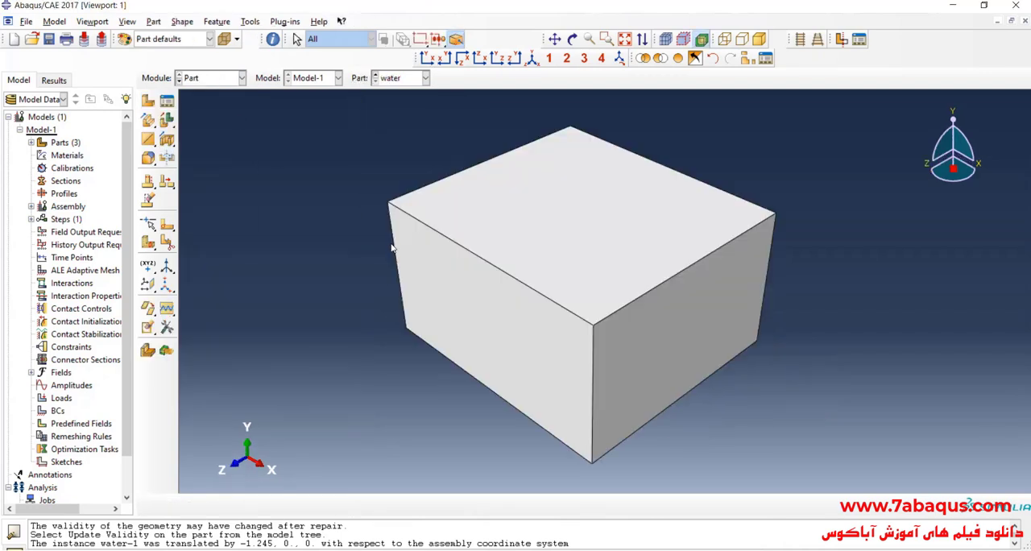
click(406, 78)
click(402, 105)
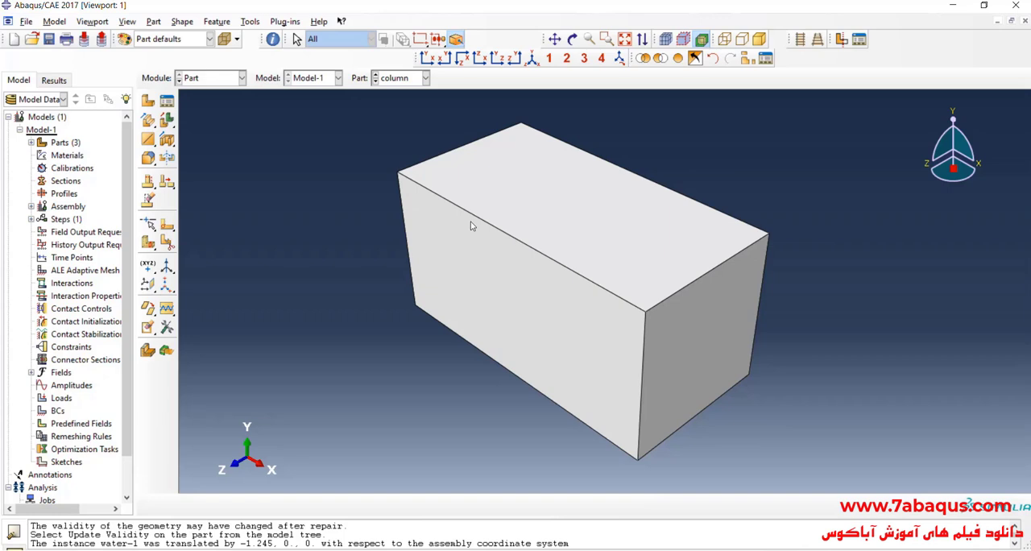
click(182, 23)
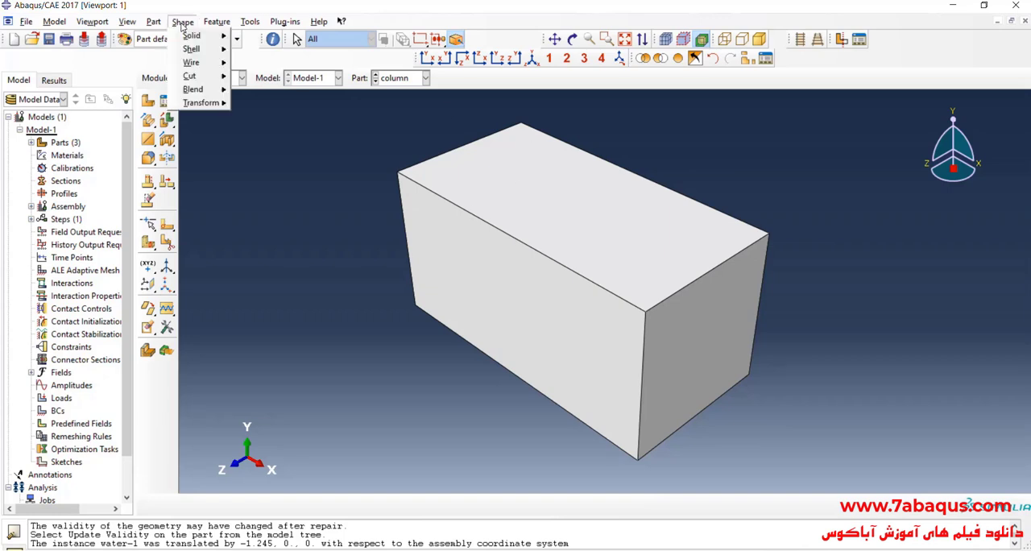
mouse_move(197, 49)
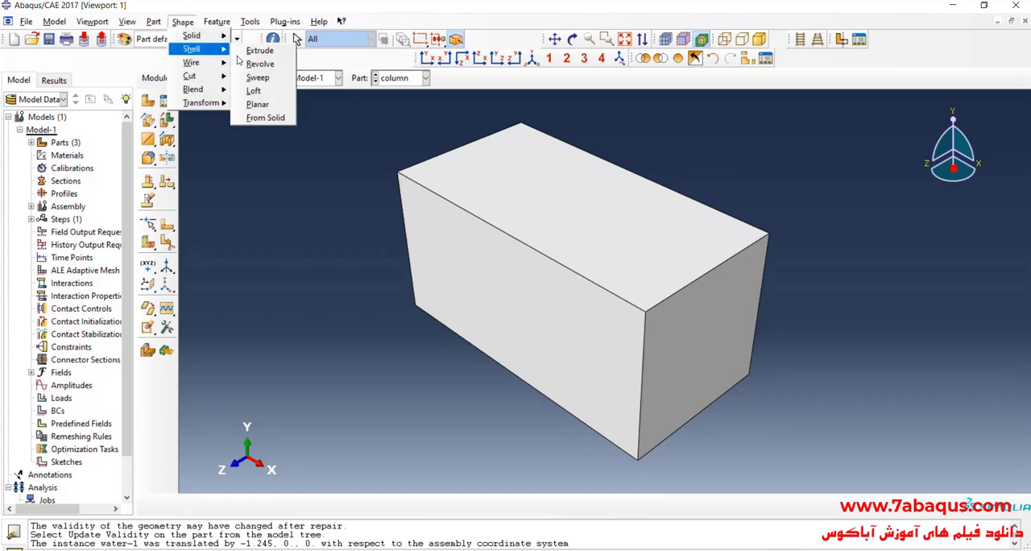
click(269, 118)
drag(359, 137, 872, 489)
click(294, 505)
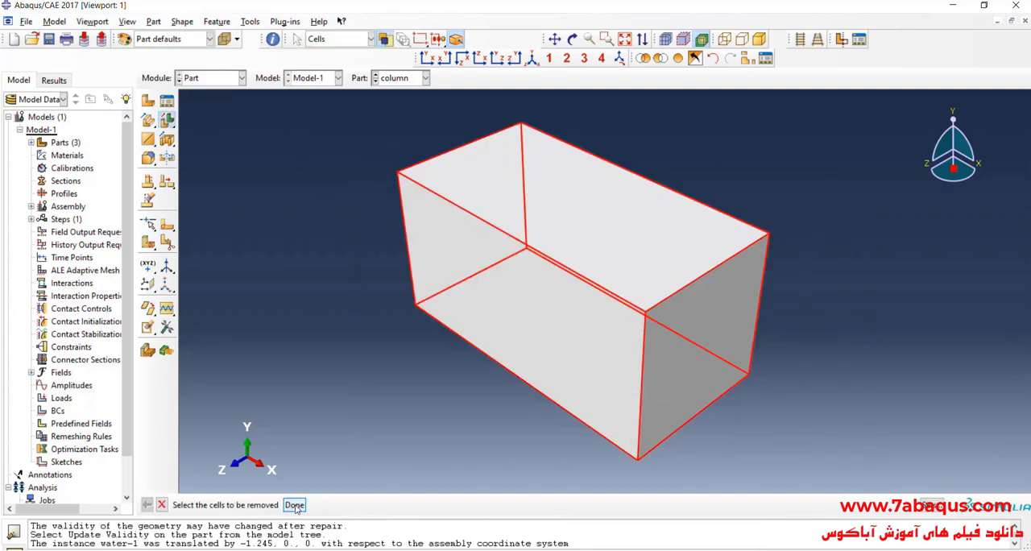
- Create a reference point on the column at the midpoint of the upper long front edge
click(840, 41)
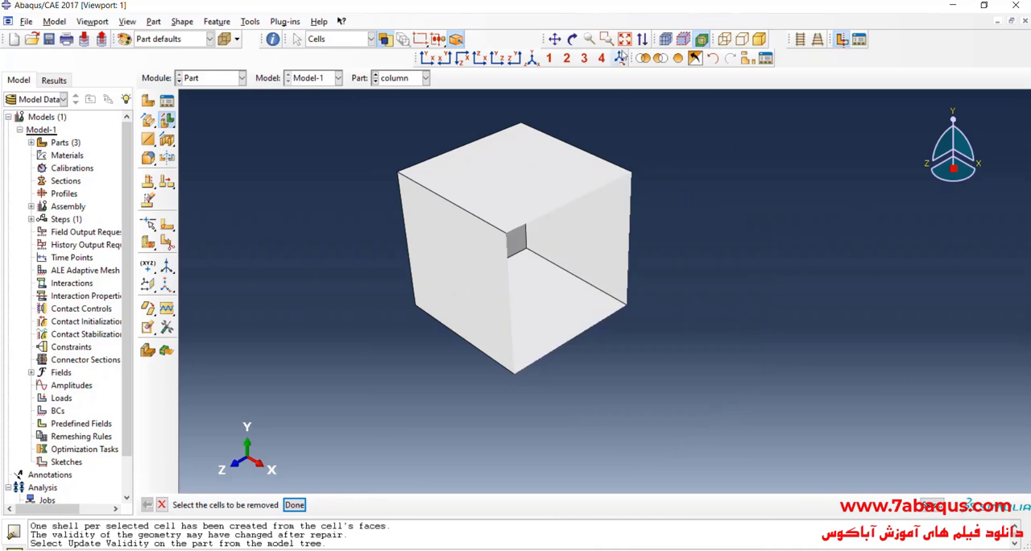
click(573, 38)
drag(608, 284, 669, 316)
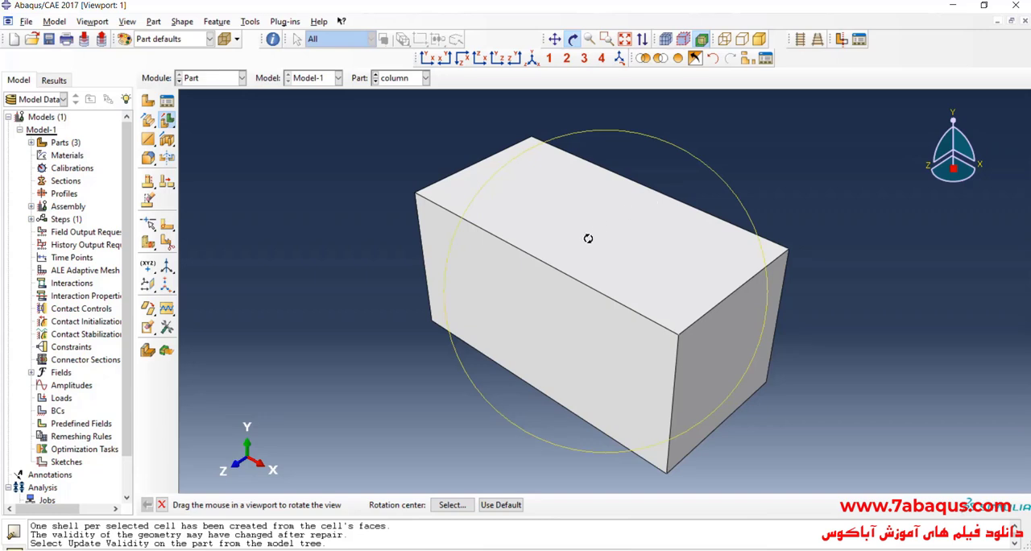
drag(591, 234, 440, 203)
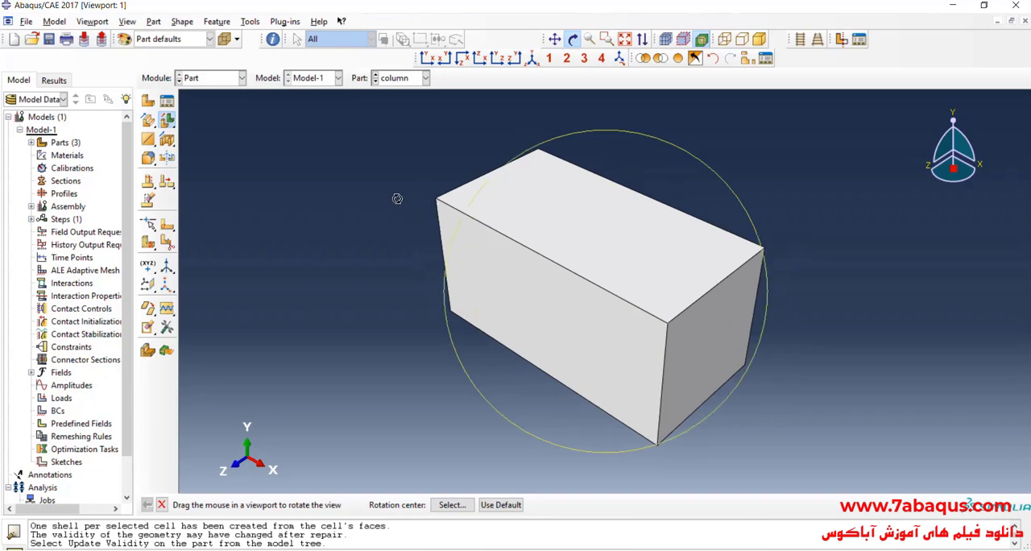
click(250, 21)
click(278, 48)
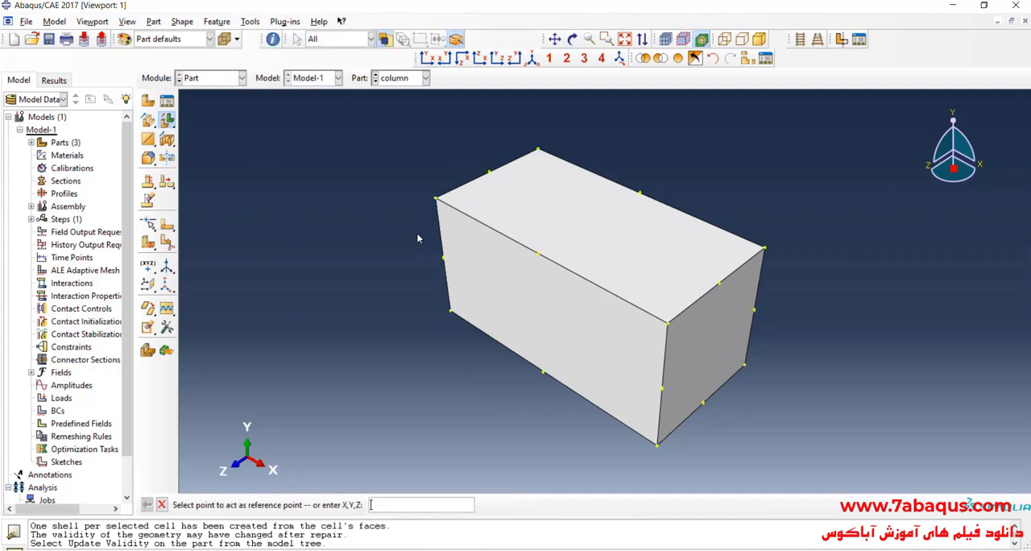
click(537, 252)
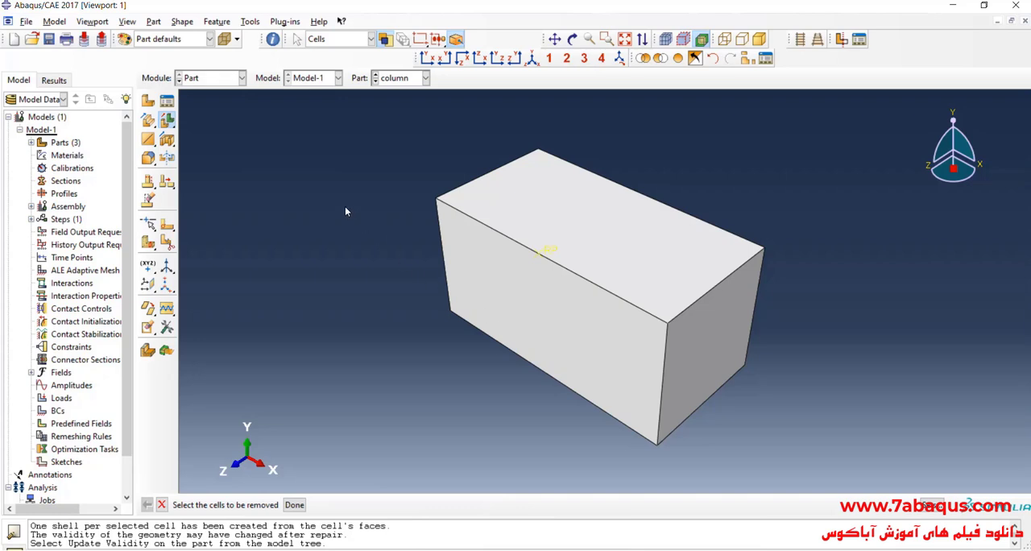
- Return to the Assembly module and create a dependent instance of the column part, auto-offset from the other instances
click(211, 77)
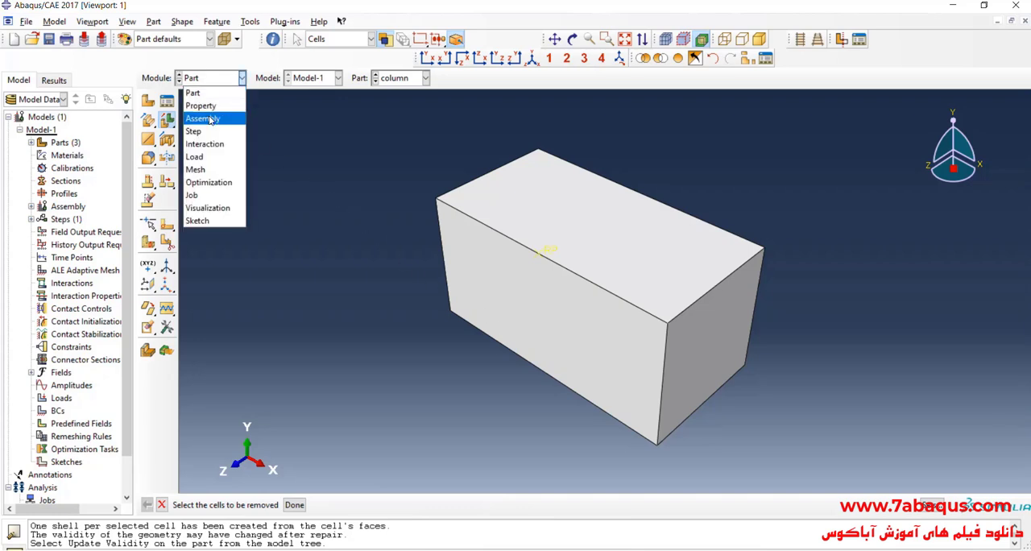
click(206, 117)
click(148, 100)
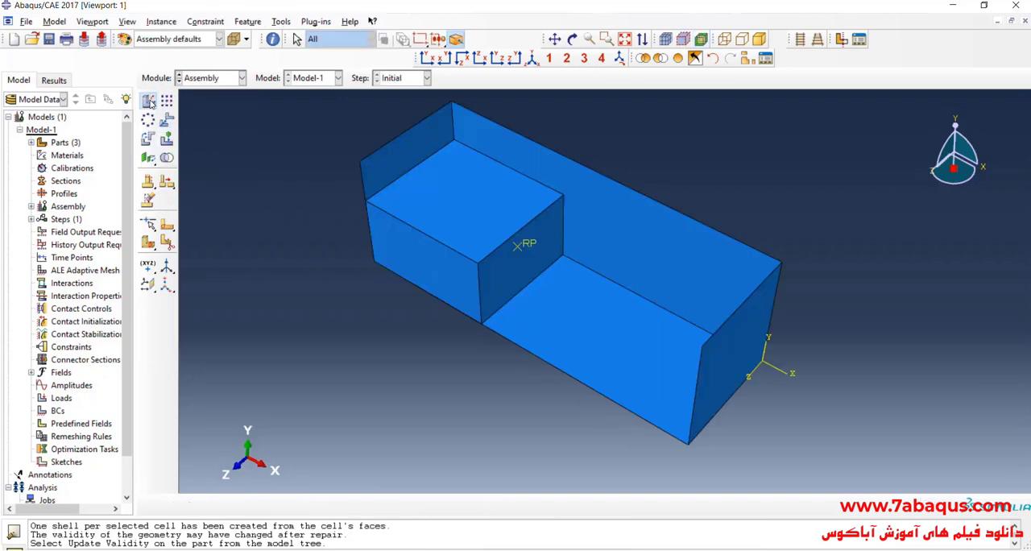
click(216, 187)
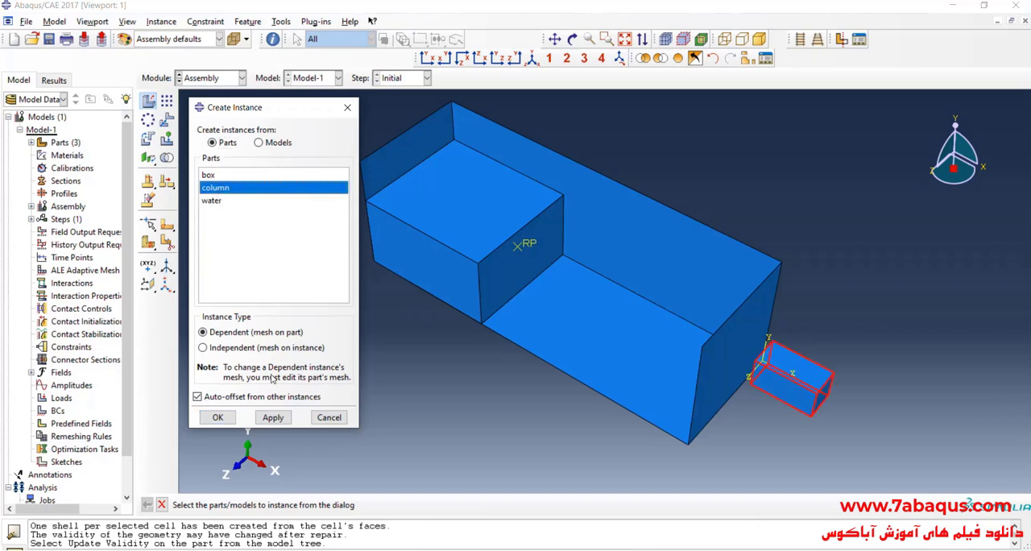
click(228, 419)
scroll(853, 406, down, 1)
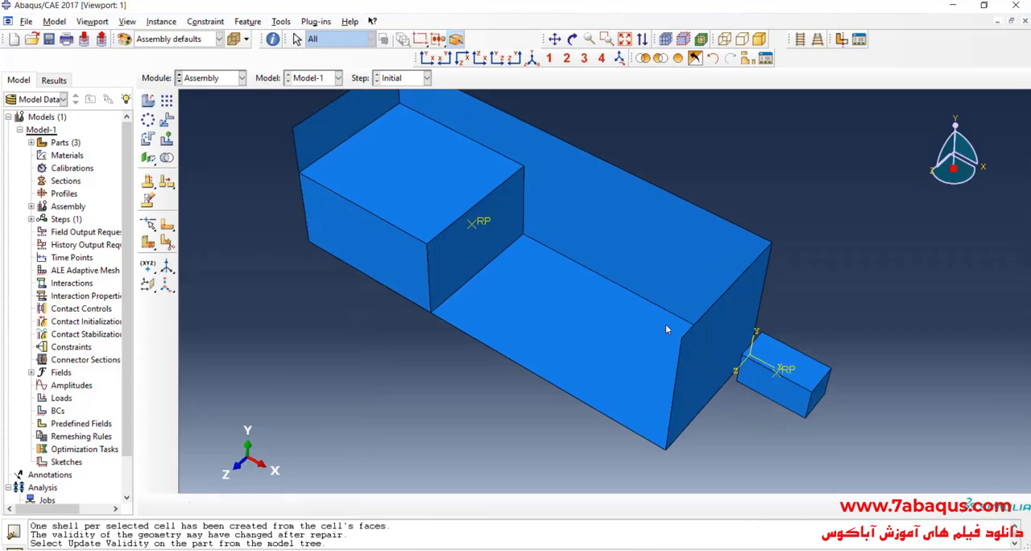
- Rotate the column instance 90 degrees about the bottom short edge at its end farthest from the box, so it stands upright
click(148, 138)
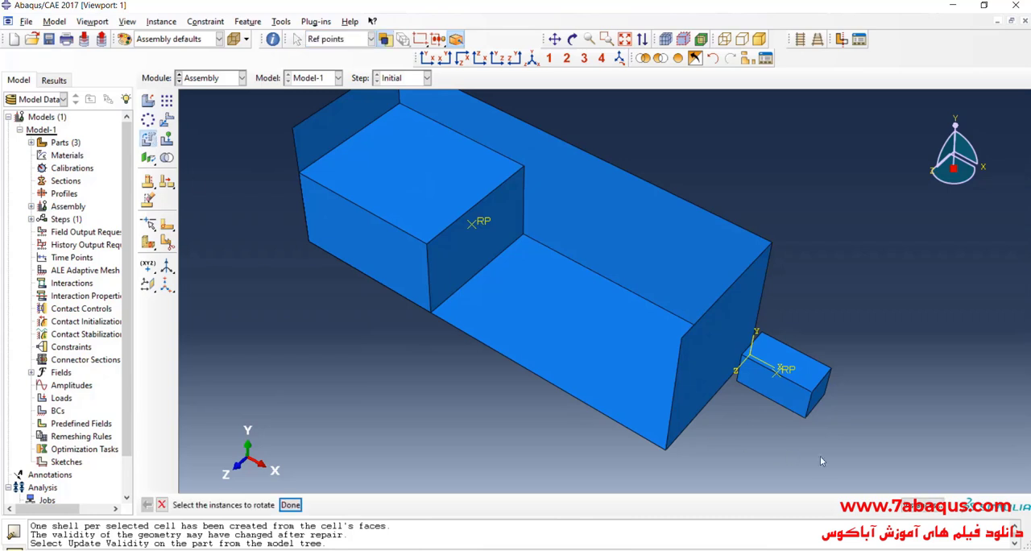
drag(834, 428, 834, 428)
click(290, 504)
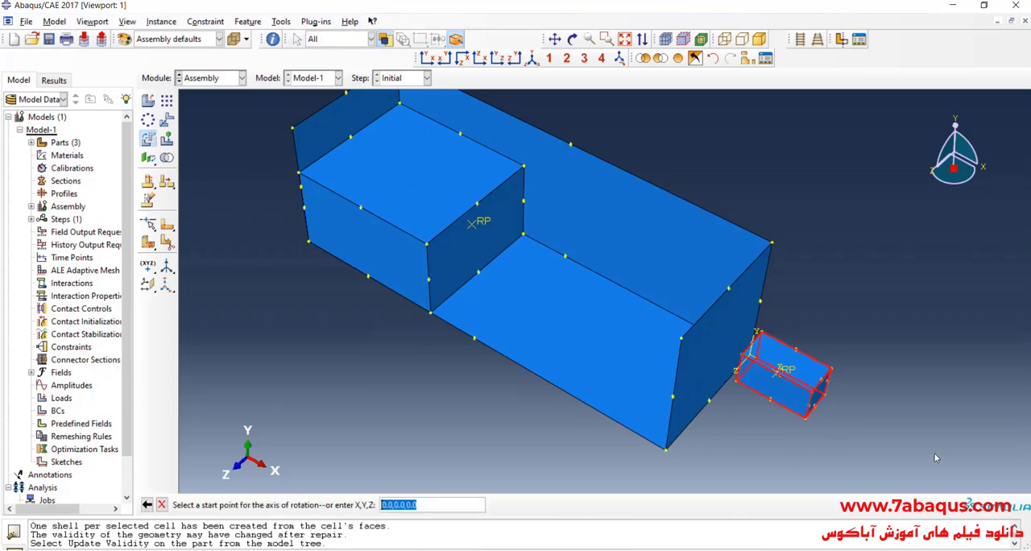
scroll(925, 440, down, 1)
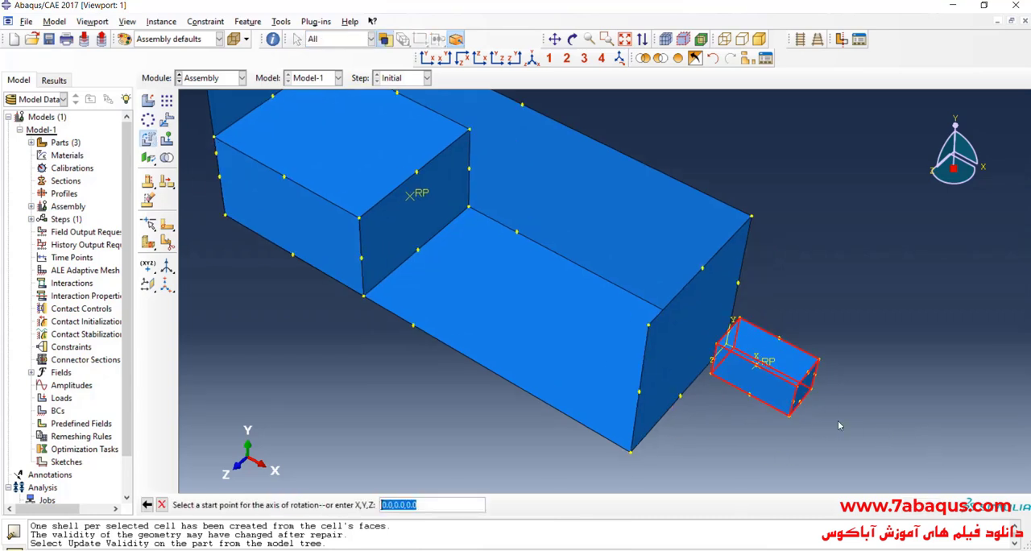
click(790, 414)
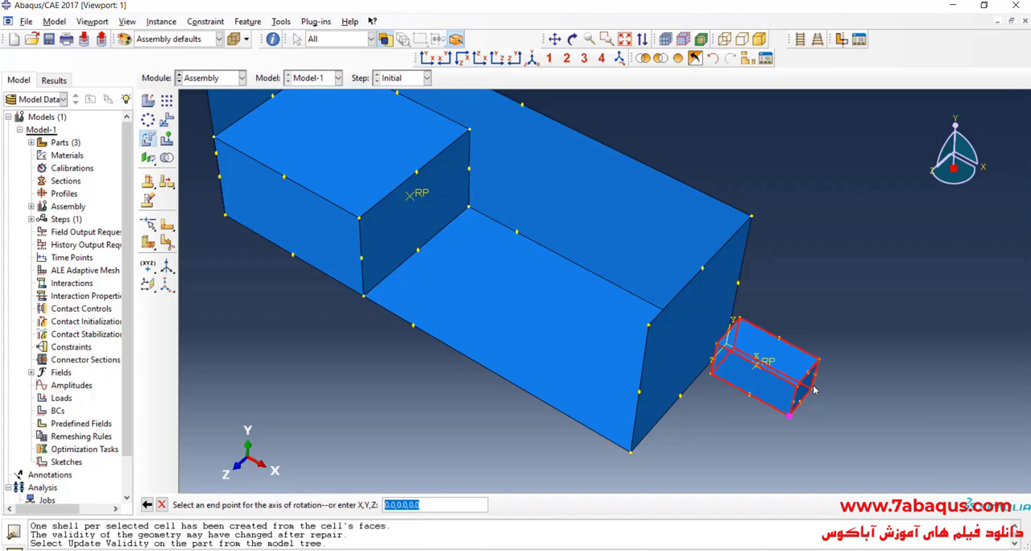
click(814, 392)
key(Return)
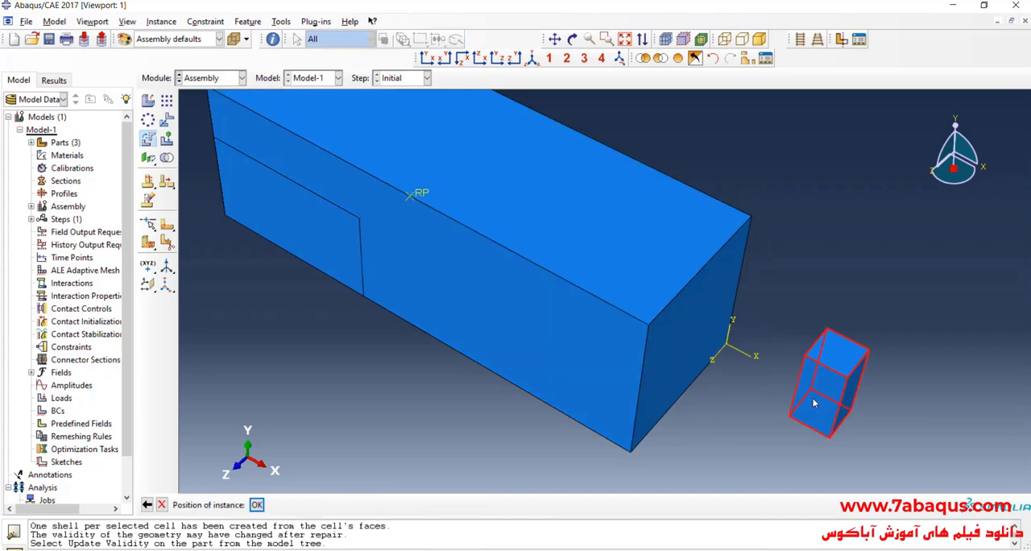
key(Return)
- Translate the column instance from the midpoint of its bottom edge to the midpoint of the water block's bottom edge inside the box
click(166, 120)
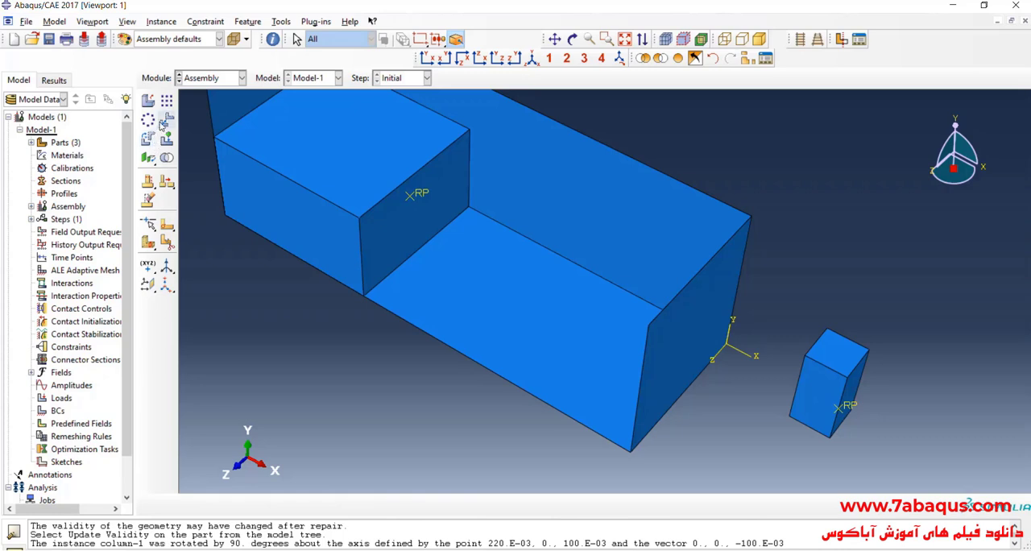
click(793, 407)
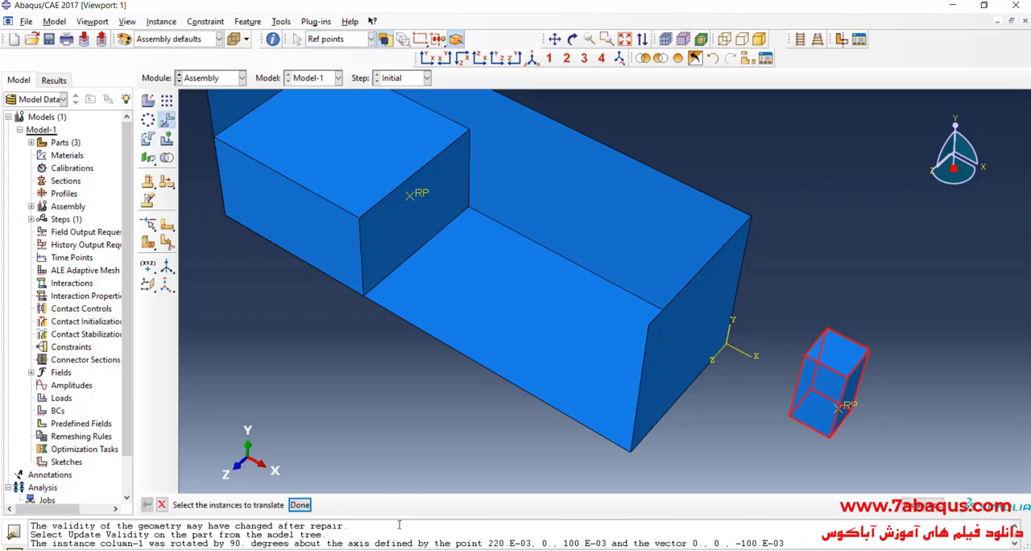
click(300, 505)
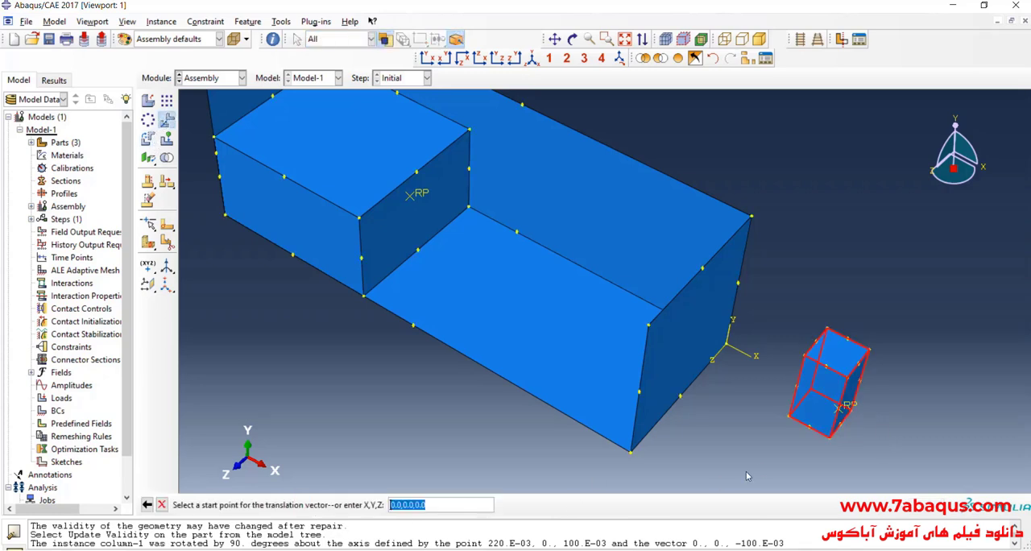
click(803, 407)
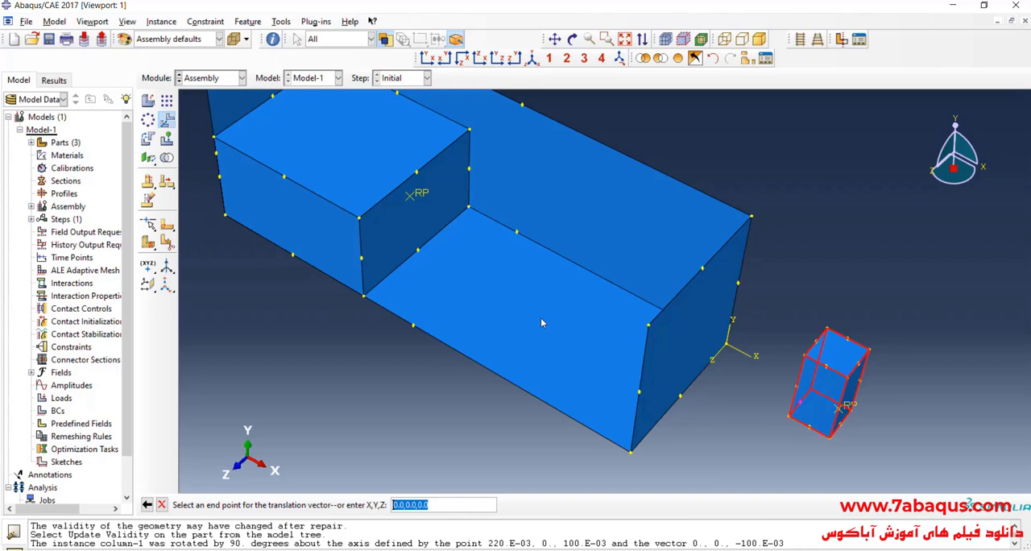
click(418, 252)
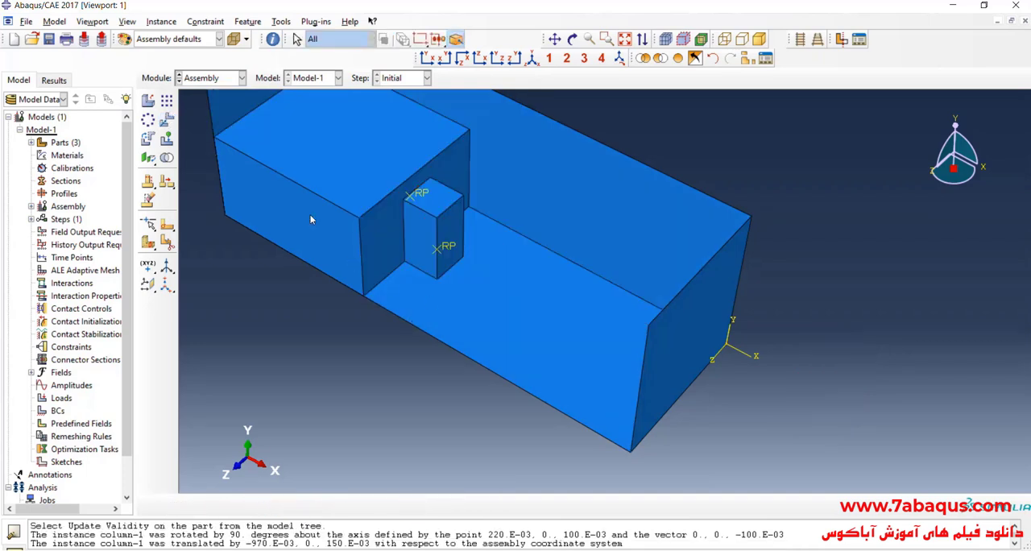
- Translate the column instance by the vector 0.3,0,0 away from the water block, starting from the origin
click(166, 119)
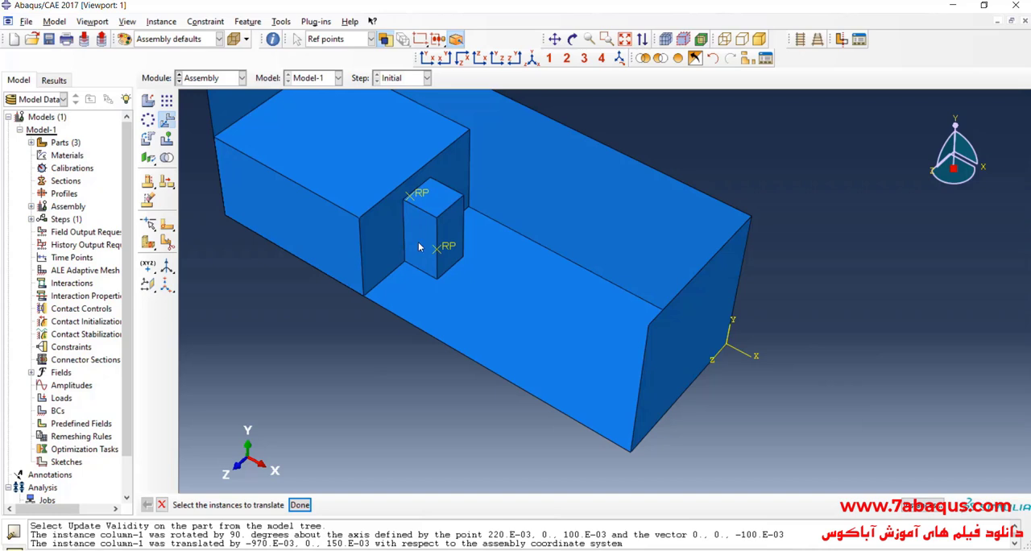
click(418, 246)
click(300, 504)
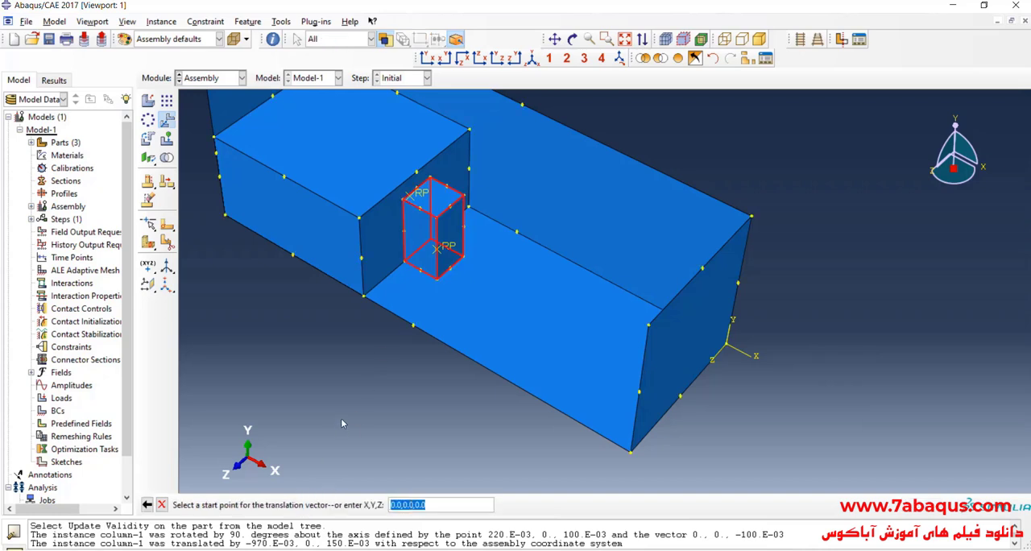
key(Return)
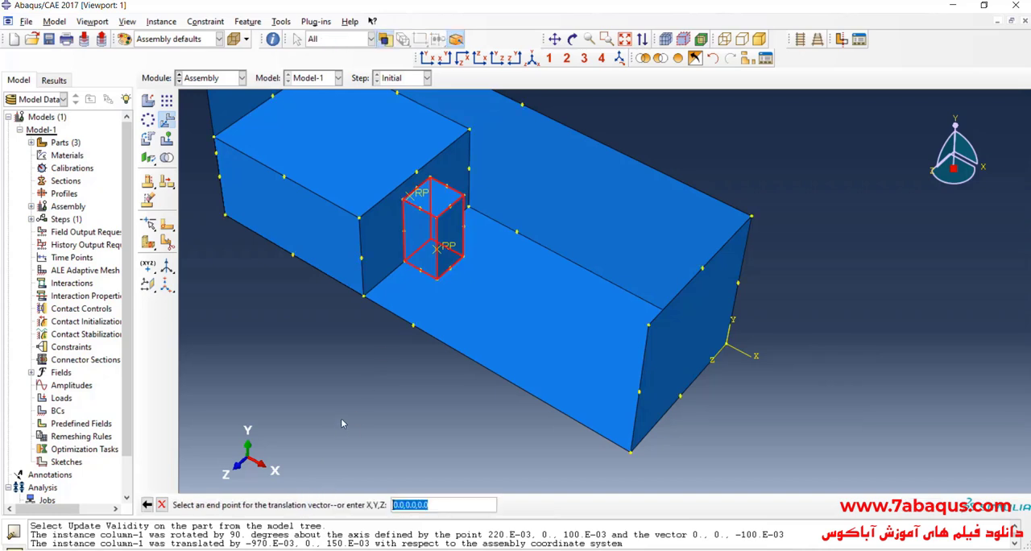
text(.3,0,0)
key(Return)
key(Return)
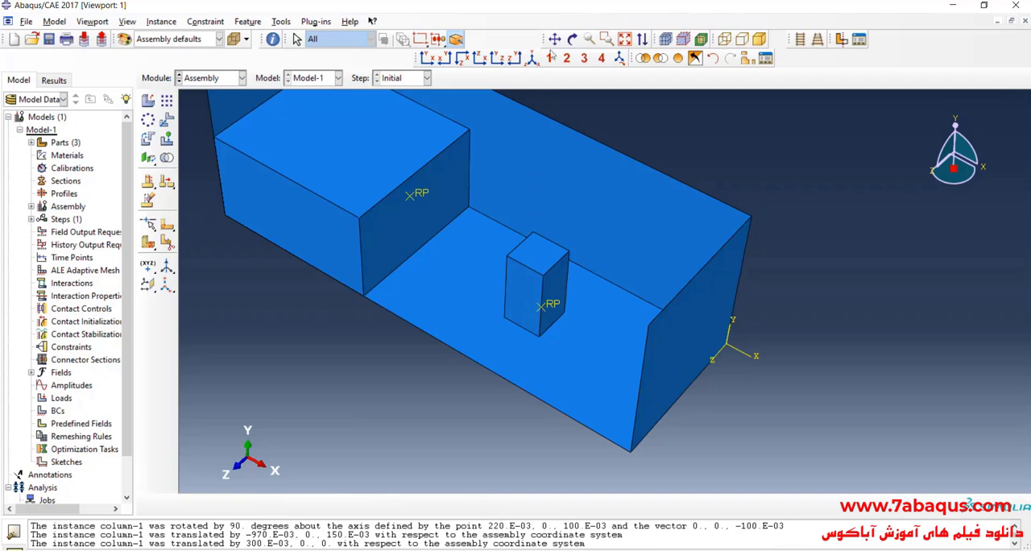
- Display the assembly as translucent to see the water block and column inside the box
click(571, 39)
drag(612, 242, 642, 235)
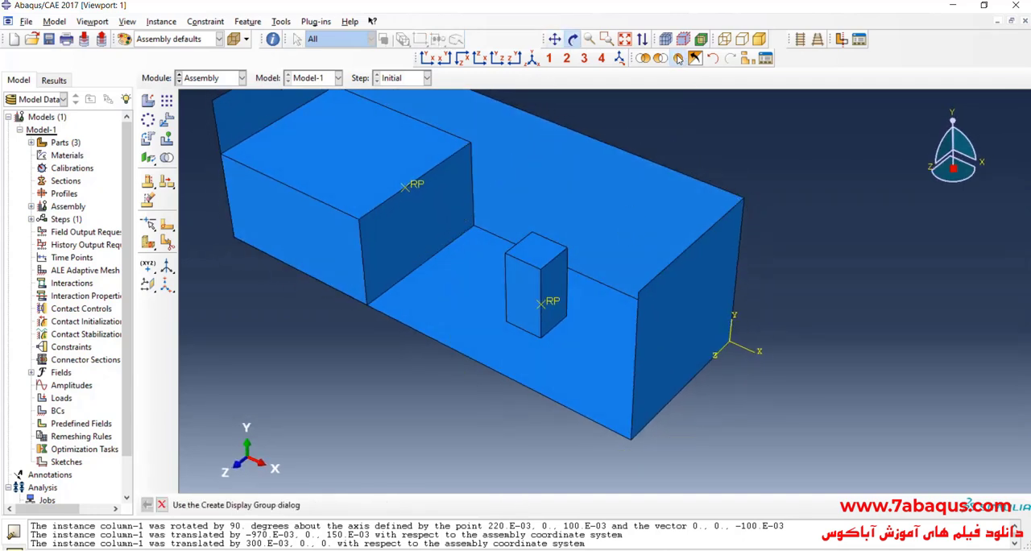
click(679, 59)
scroll(688, 297, down, 1)
click(234, 40)
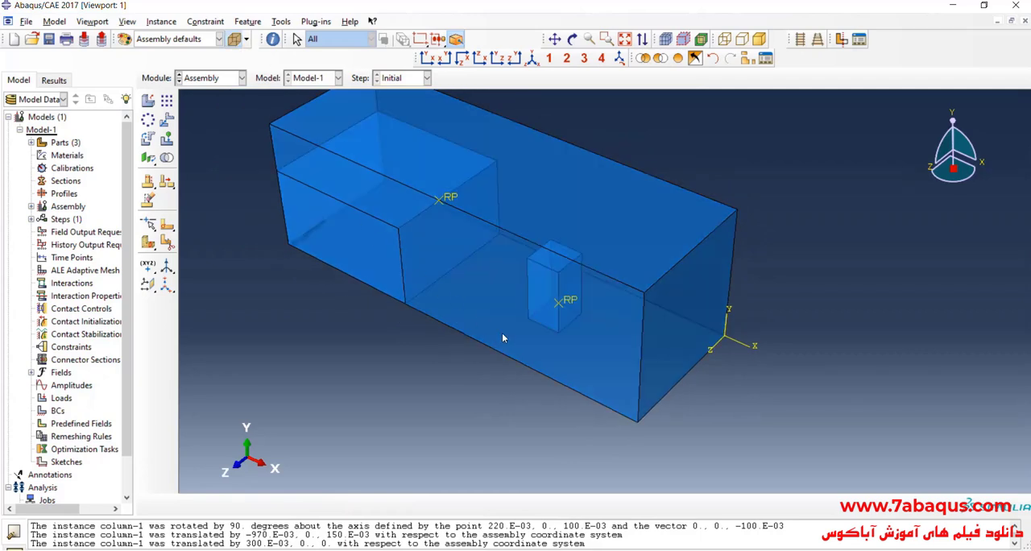
- Return to the Part module and start a 3D Eulerian part named Eulerian with an extruded solid base feature
click(214, 77)
click(228, 95)
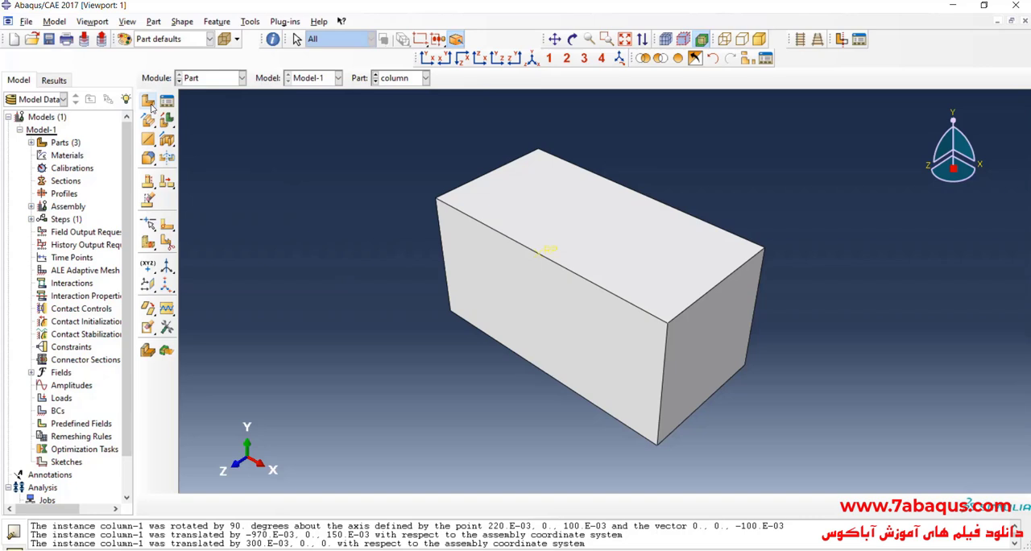
click(149, 102)
text(E)
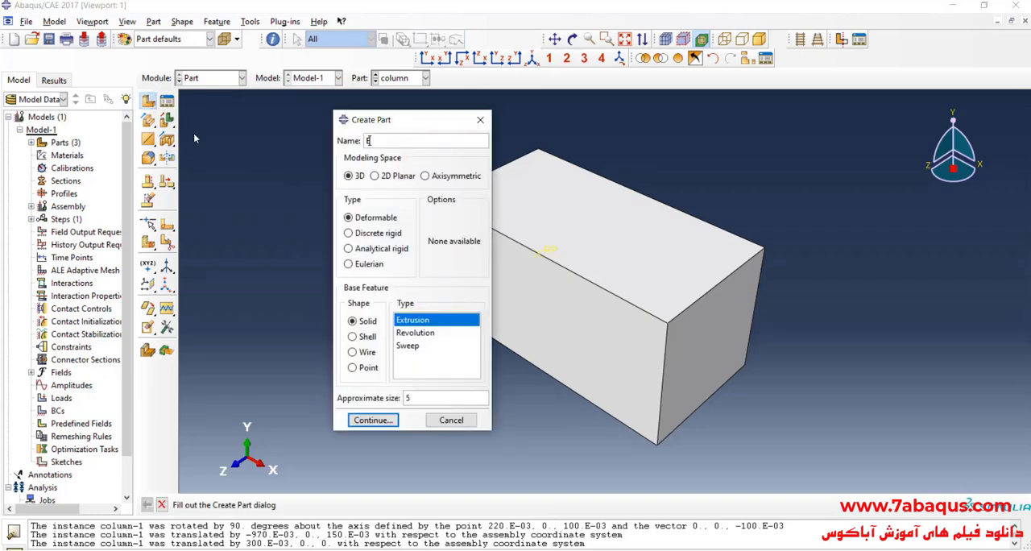
text(ulerian)
click(369, 264)
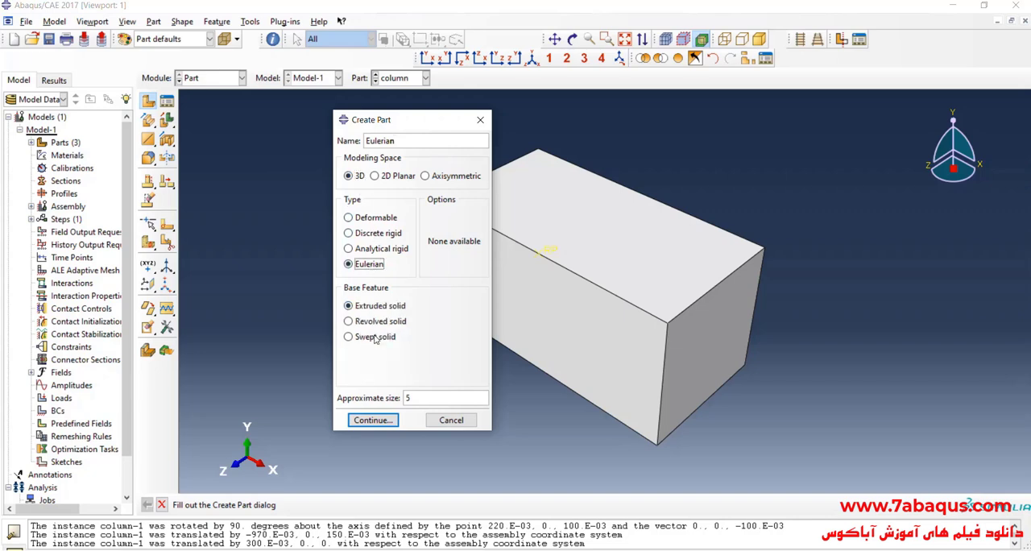
click(372, 419)
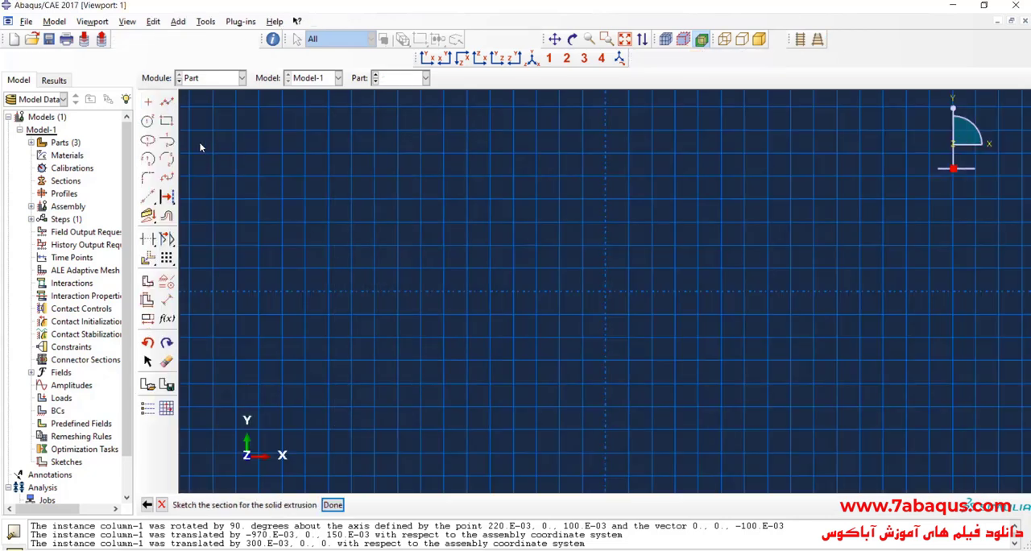
- Sketch a rectangle about 1 wide and 0.5 high from (-1, 0.4) to (0, -0.1) as the section
click(166, 120)
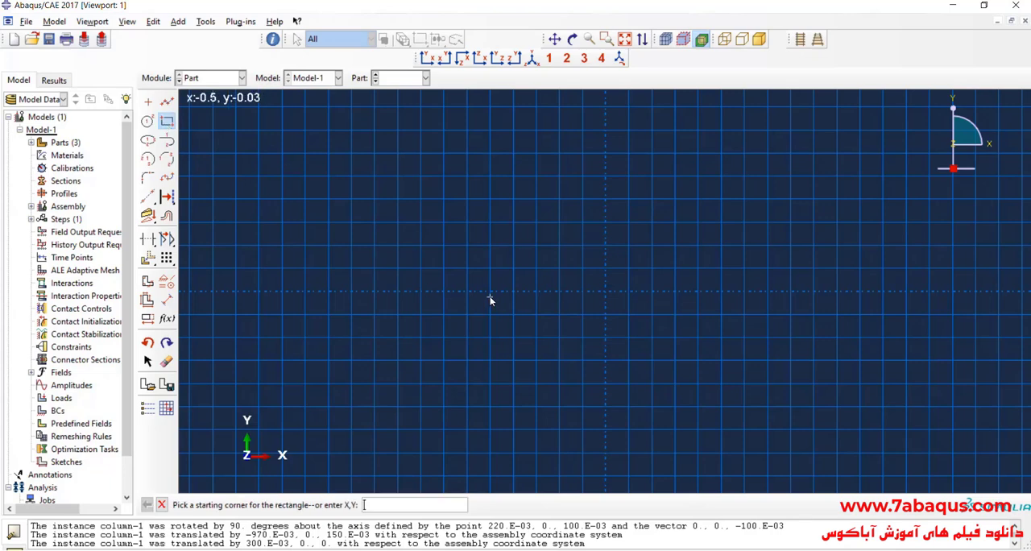
click(375, 202)
click(606, 314)
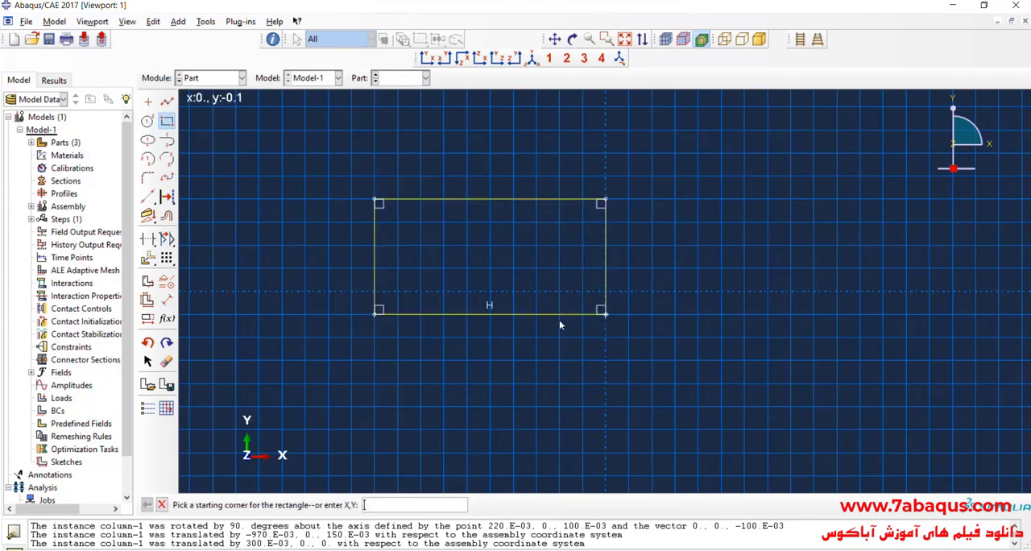
- Dimension the rectangle's lower edge and set its length to 1.275
click(166, 300)
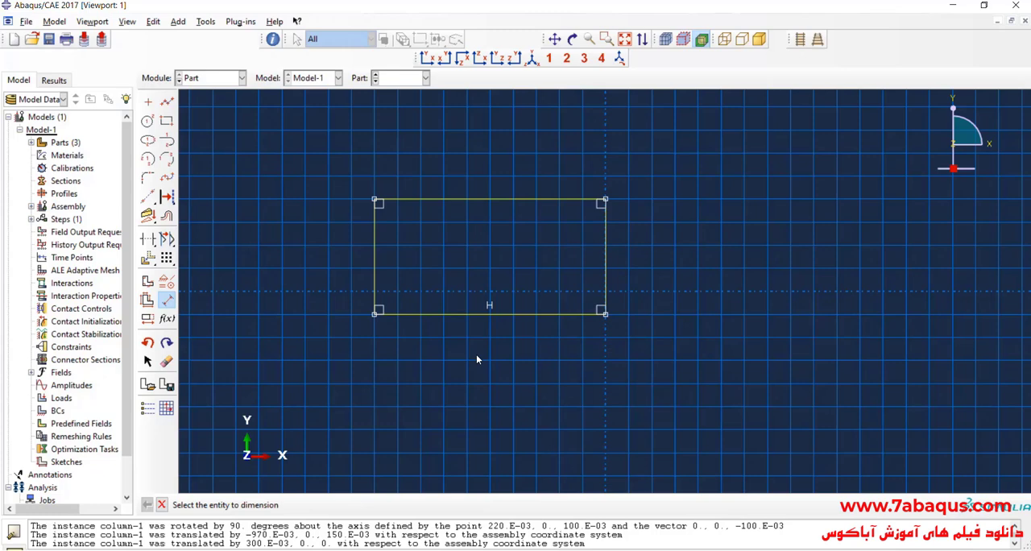
click(493, 315)
click(503, 363)
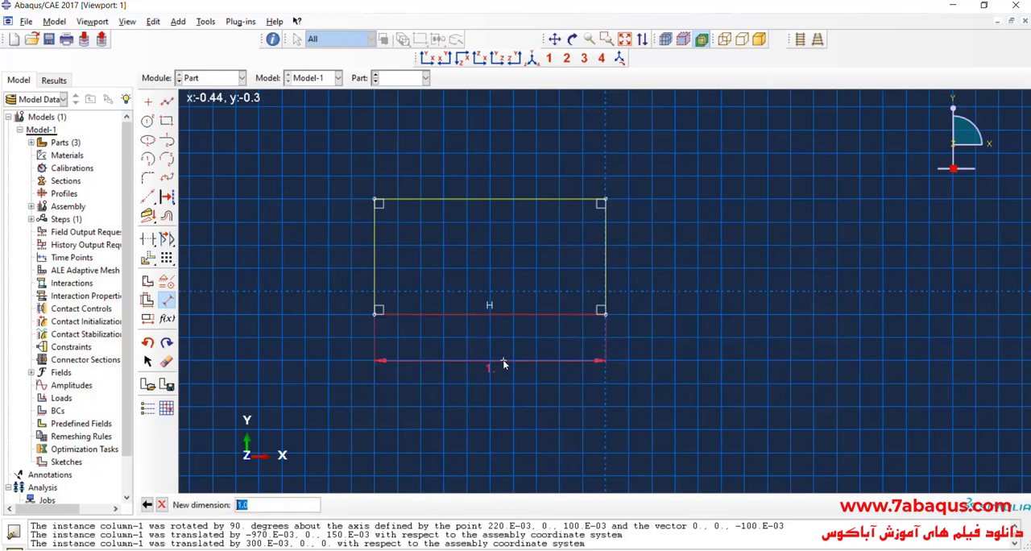
text(1.275)
key(Return)
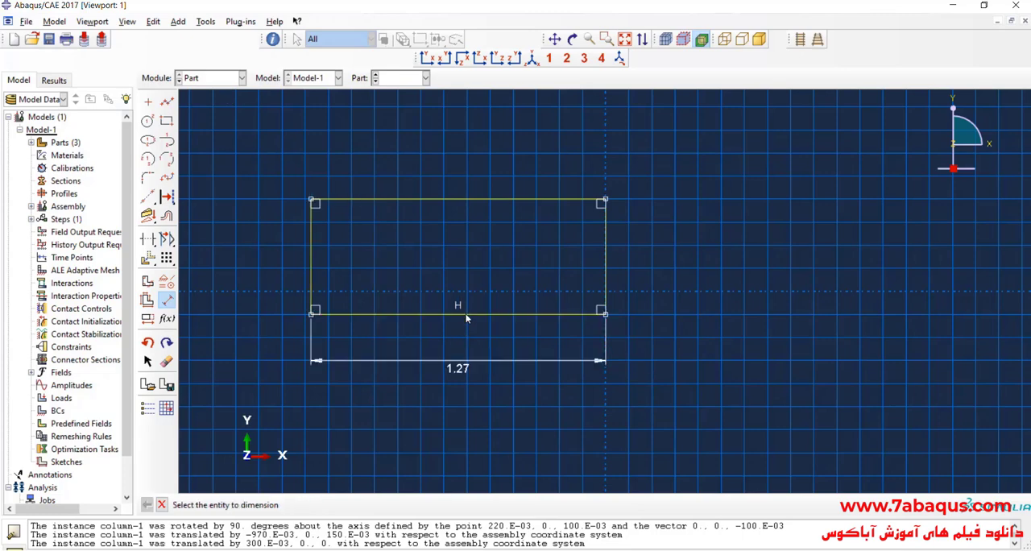
click(147, 318)
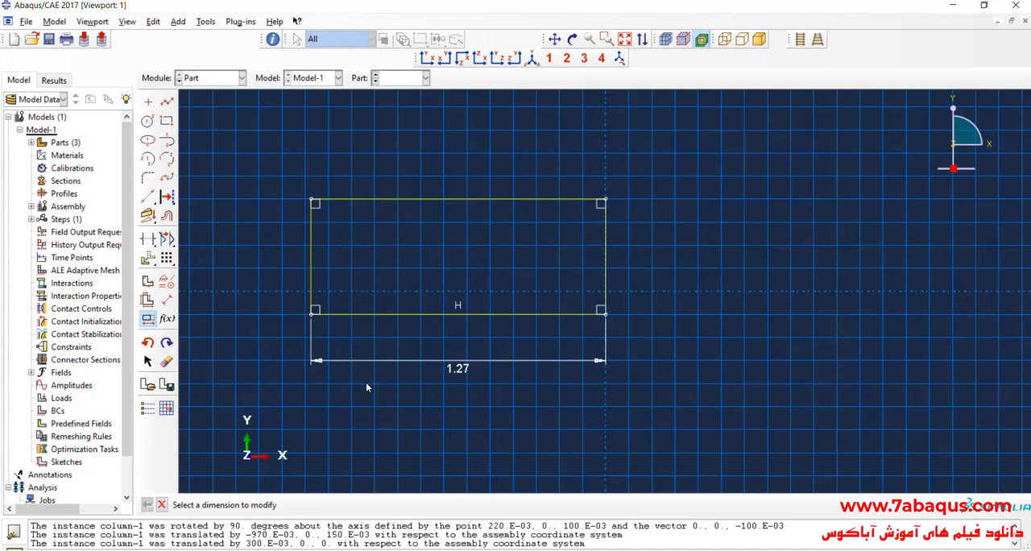
click(447, 367)
click(926, 375)
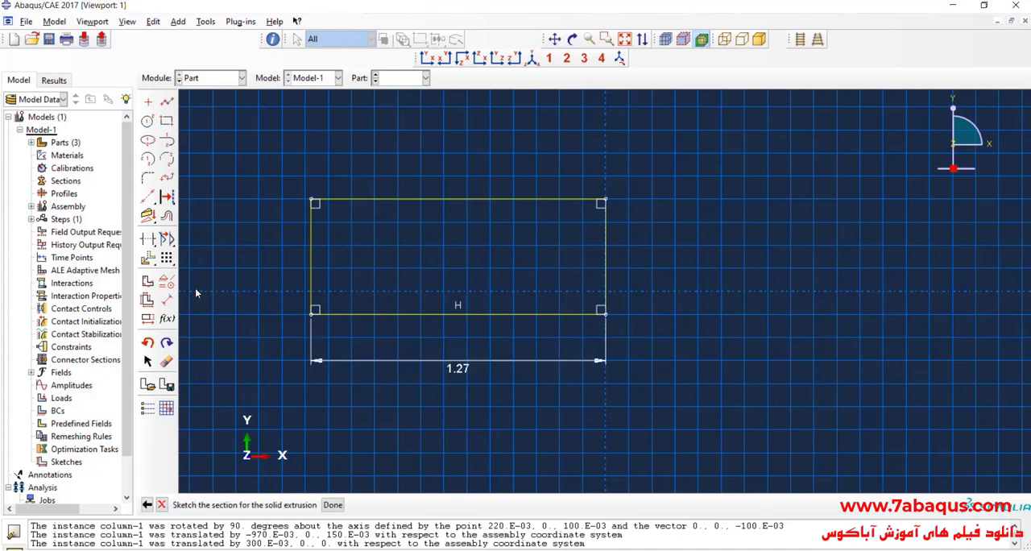
- Dimension the rectangle's vertical side and set its height to 0.475
click(167, 299)
click(311, 278)
click(269, 274)
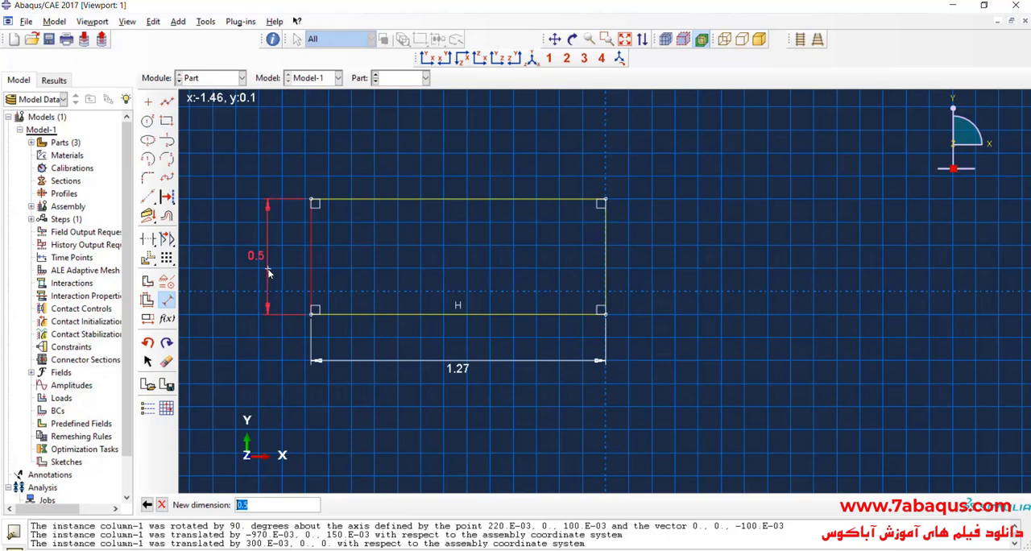
text(.475)
key(Return)
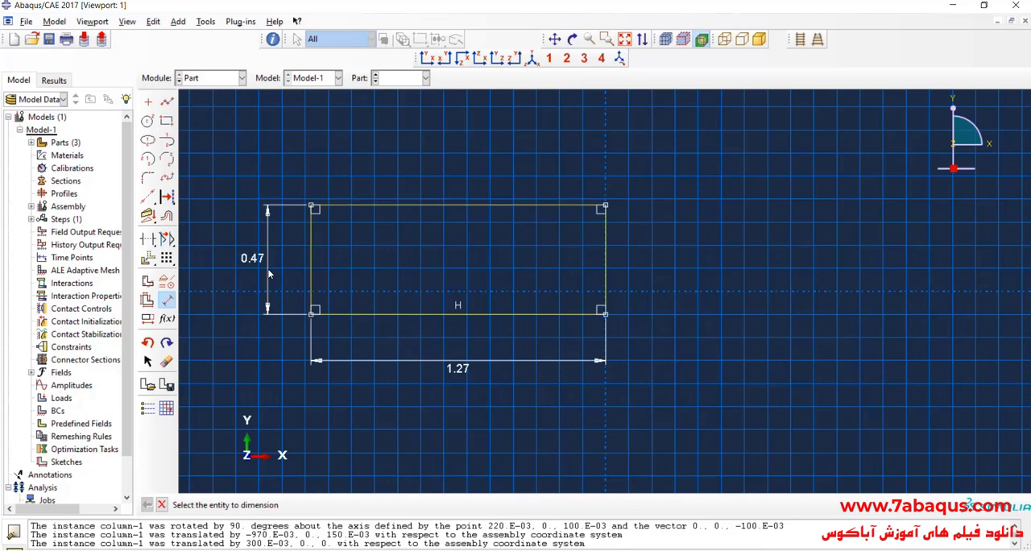
key(Escape)
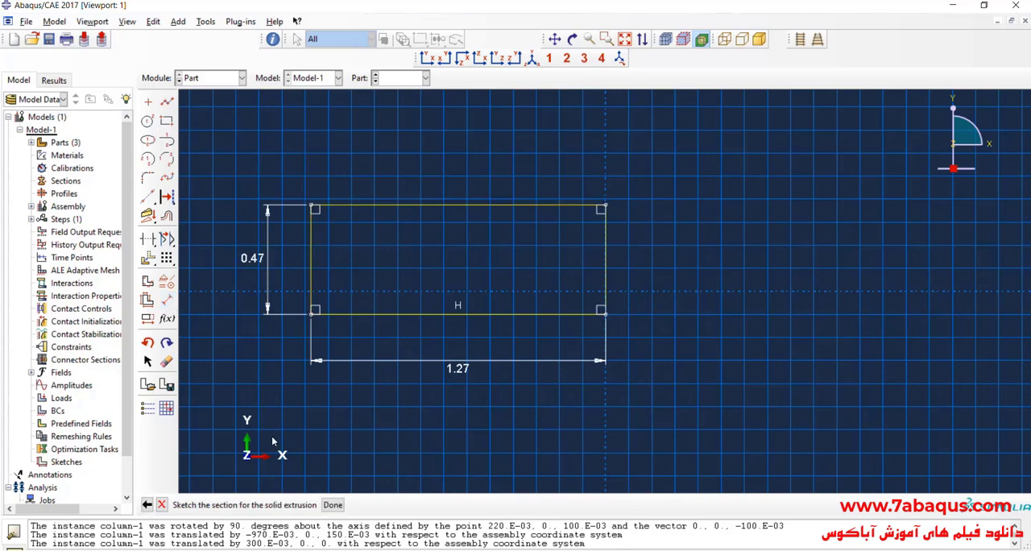
- Finish the section sketch and extrude the Eulerian part to a depth of 0.47
click(332, 504)
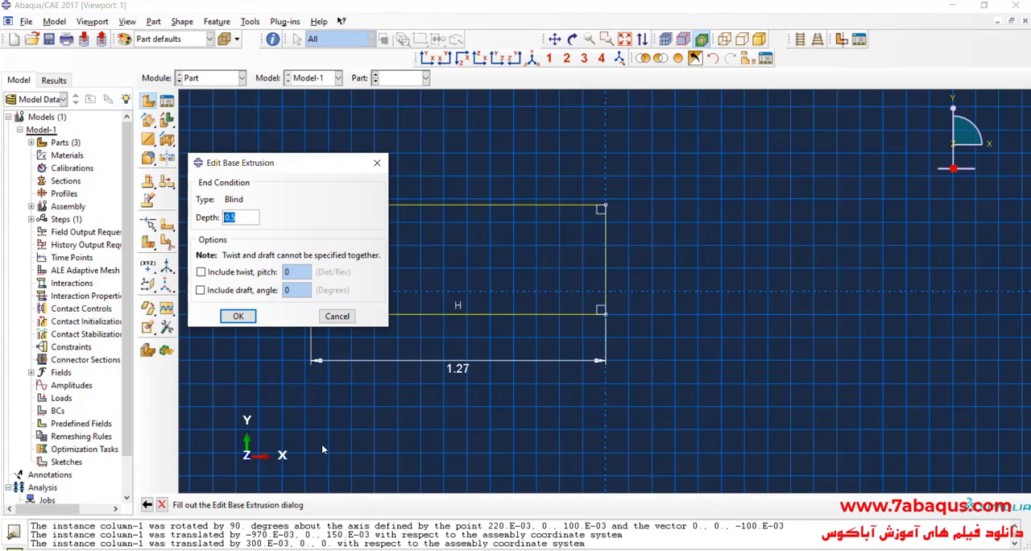
text(.47)
key(Return)
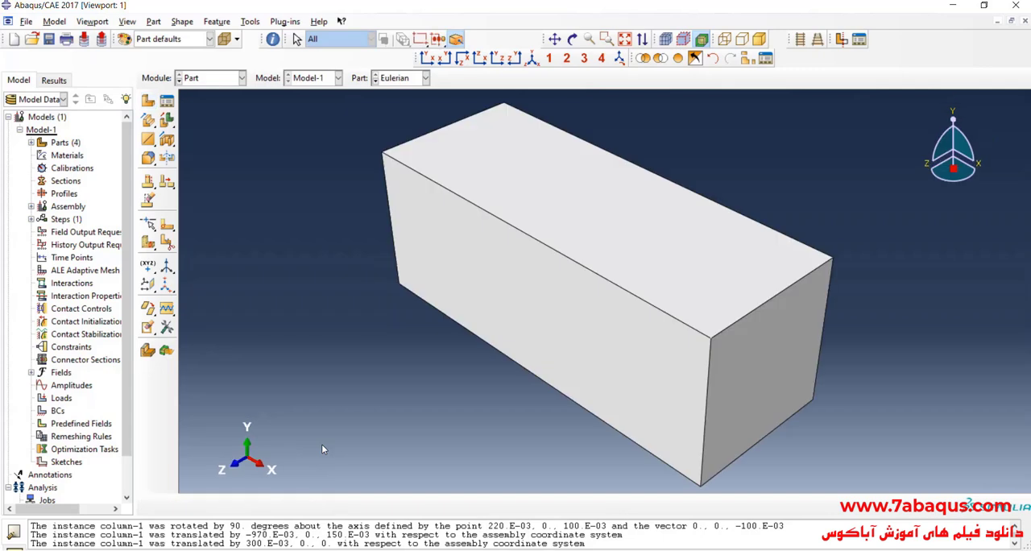
- Add a dependent instance of the Eulerian part to the assembly, offset from the other instances
click(217, 81)
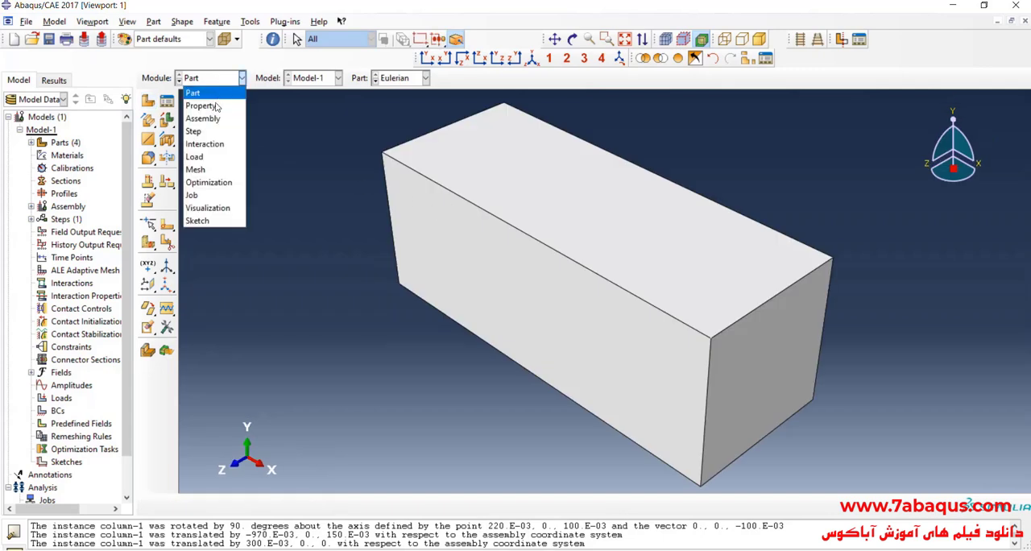
click(206, 114)
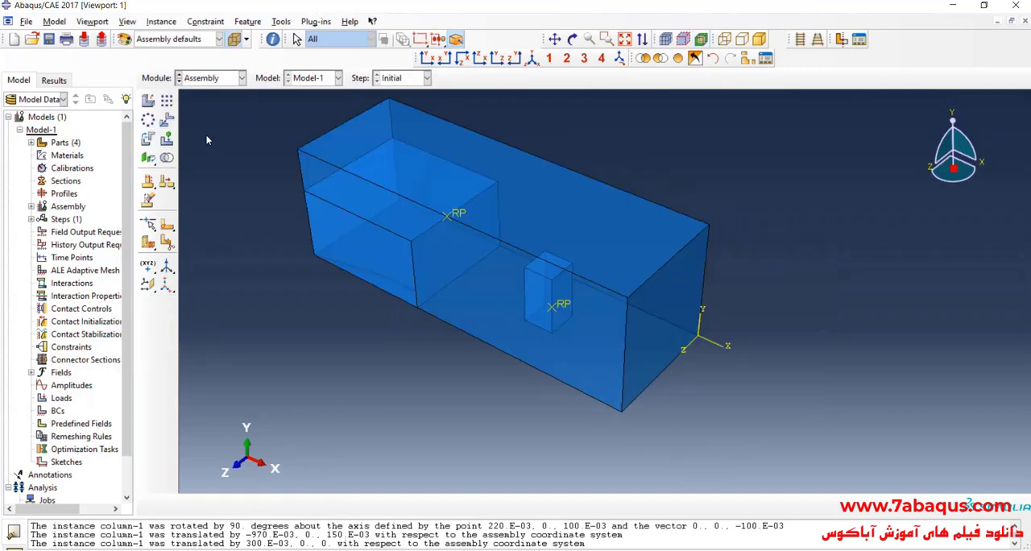
click(148, 99)
click(221, 176)
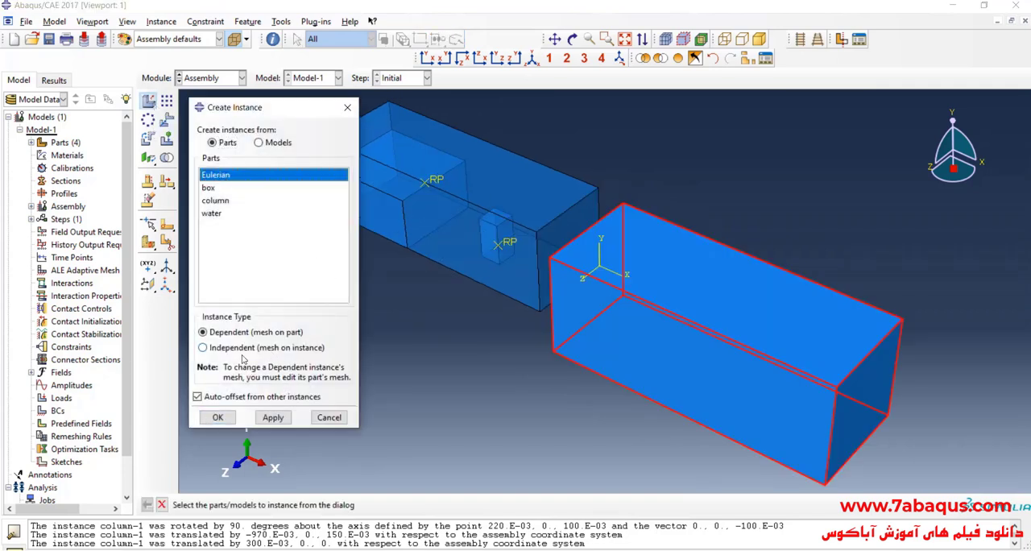
click(216, 418)
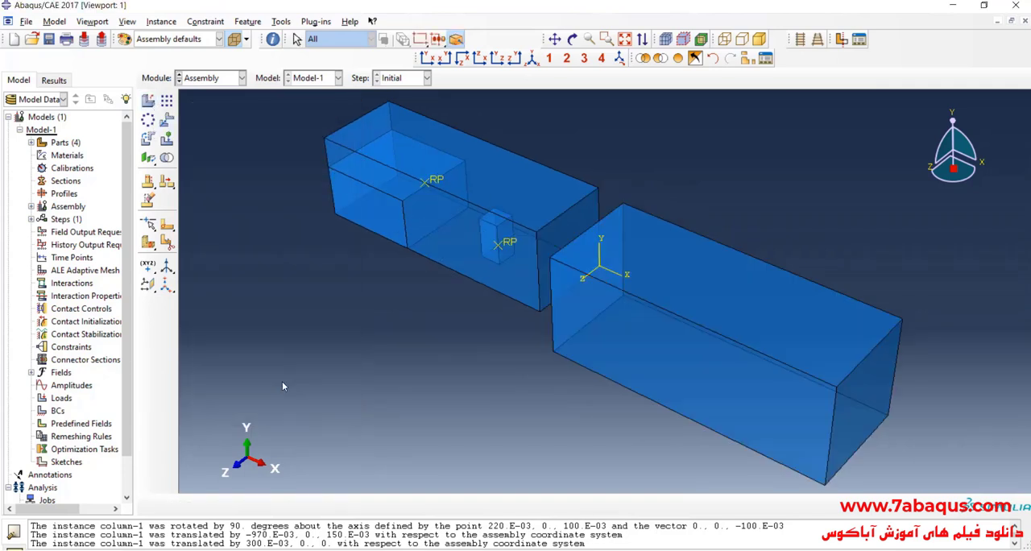
- Translate the Eulerian instance from the midpoint of its lower end edge to the midpoint of the box's matching lower end edge
click(167, 119)
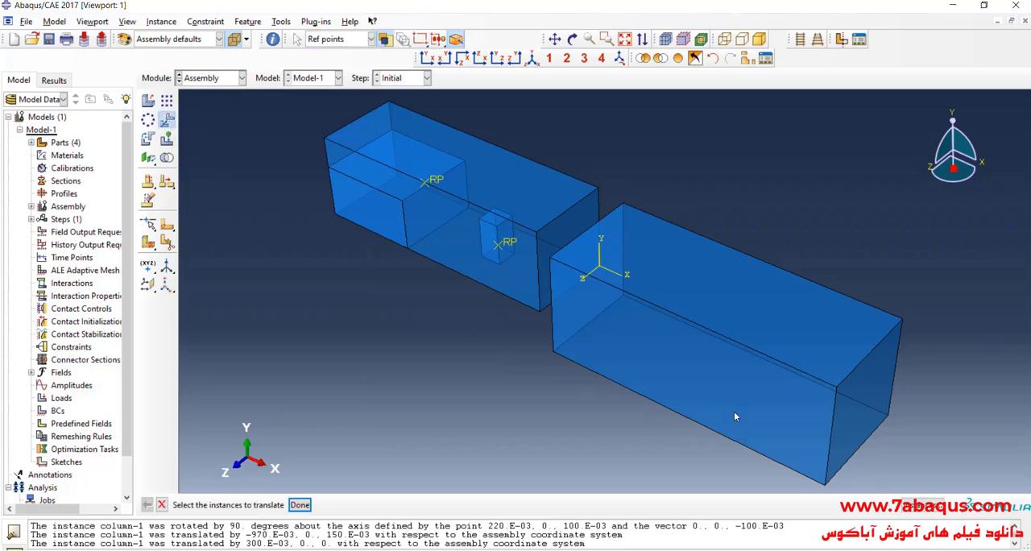
click(705, 425)
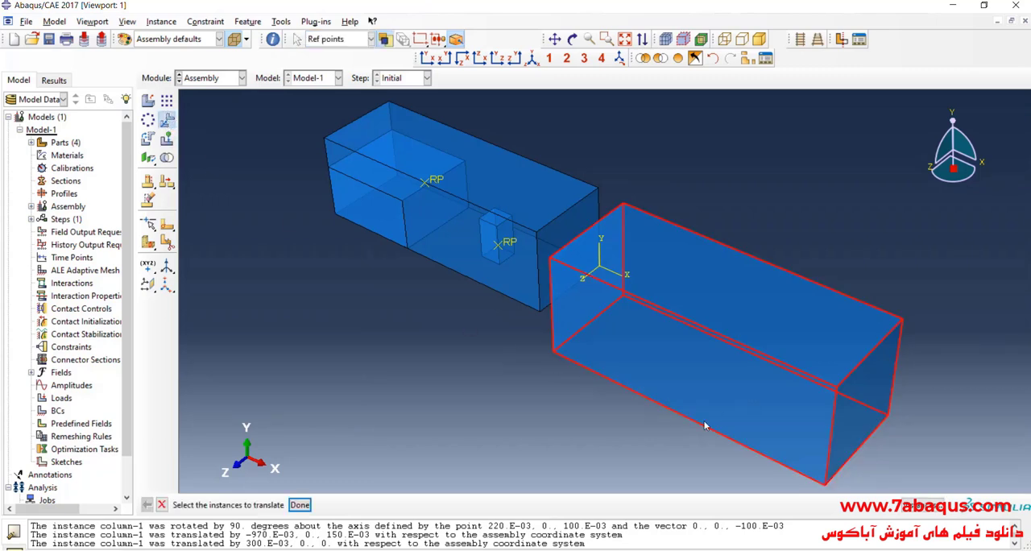
click(299, 505)
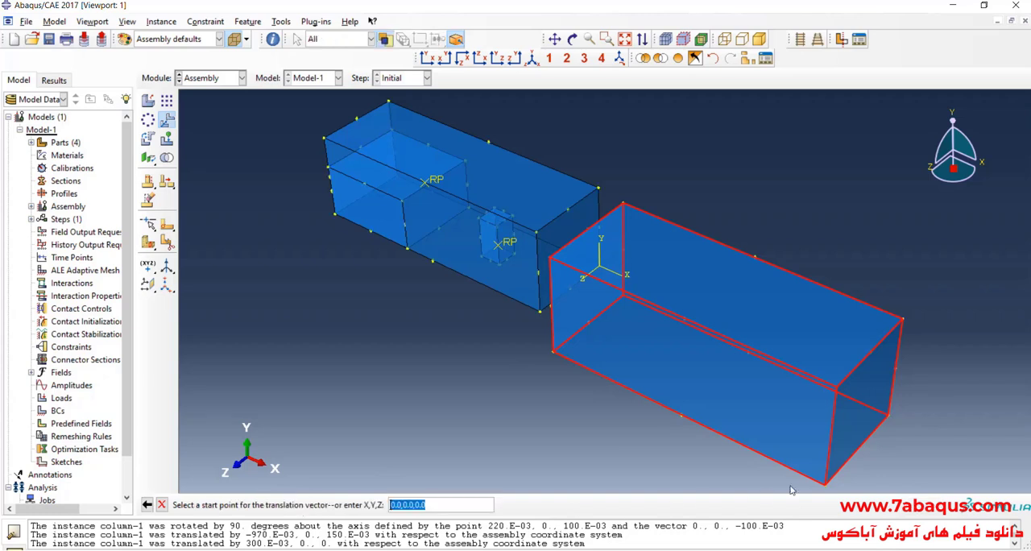
click(858, 451)
scroll(558, 276, down, 5)
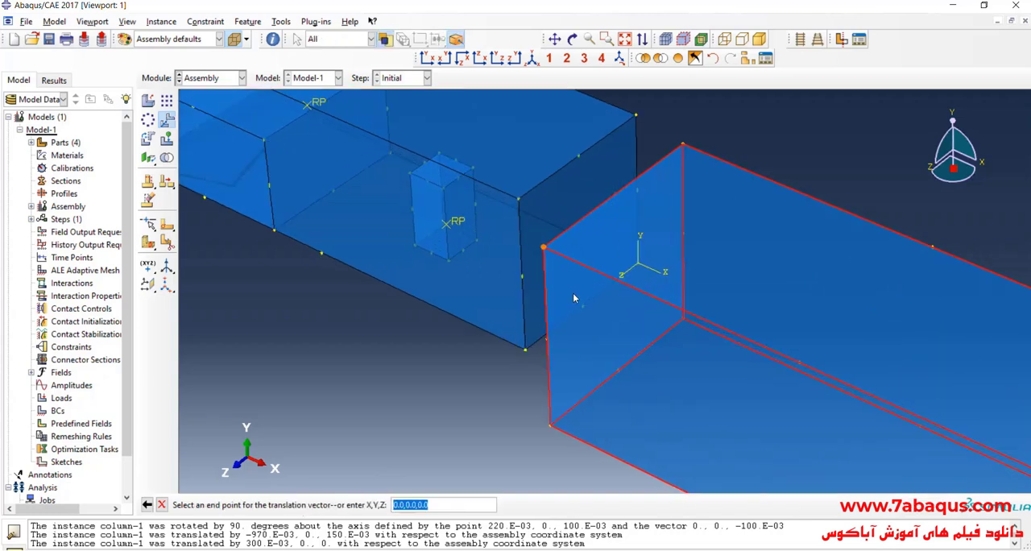
click(586, 309)
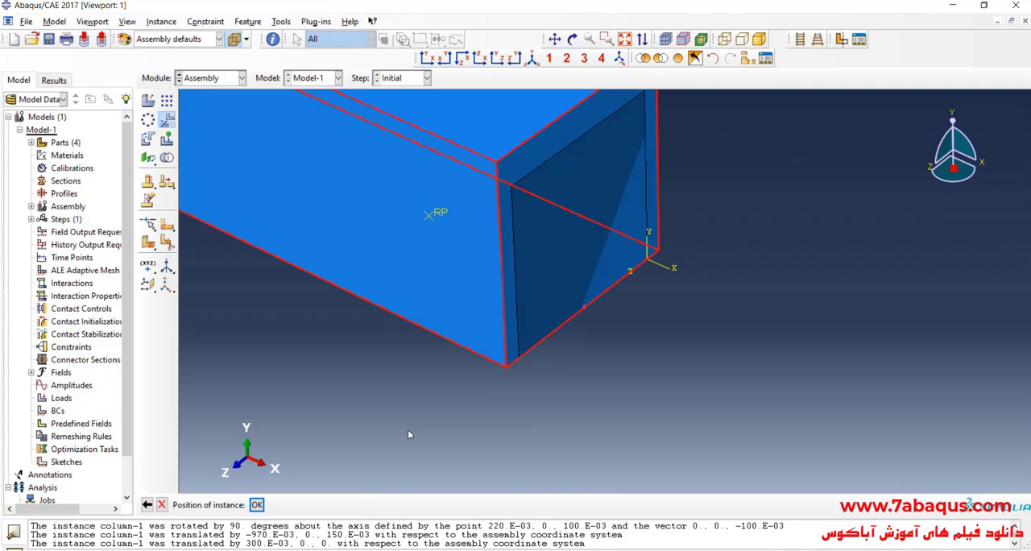
click(257, 504)
scroll(507, 346, up, 5)
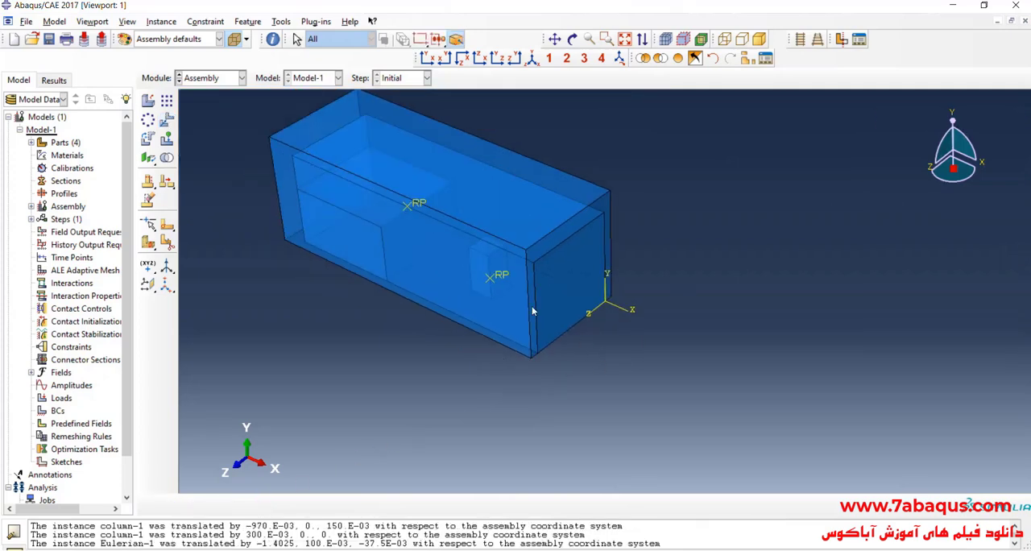
- Translate the Eulerian instance by 0.0375 along X, starting from the origin
click(167, 119)
click(561, 182)
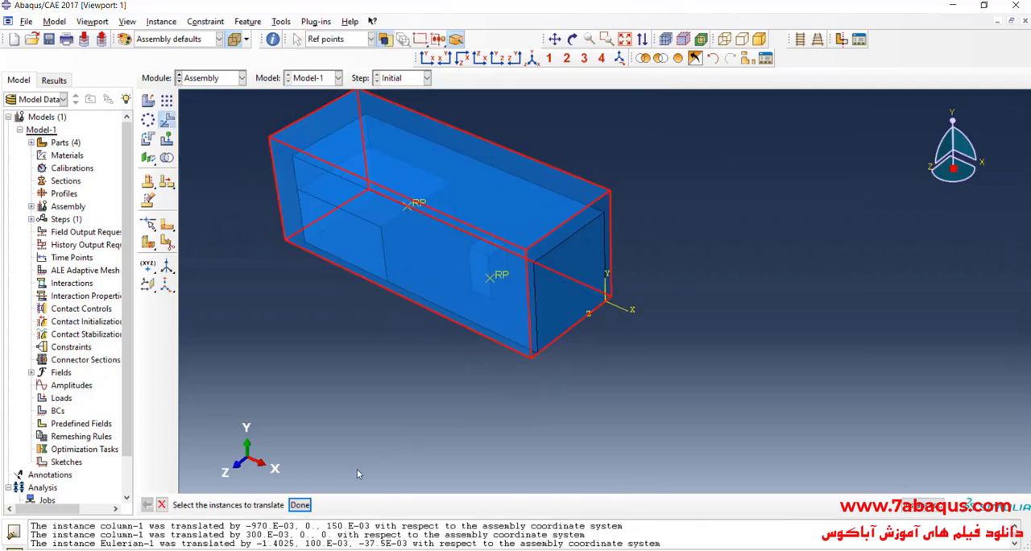
click(300, 505)
key(Return)
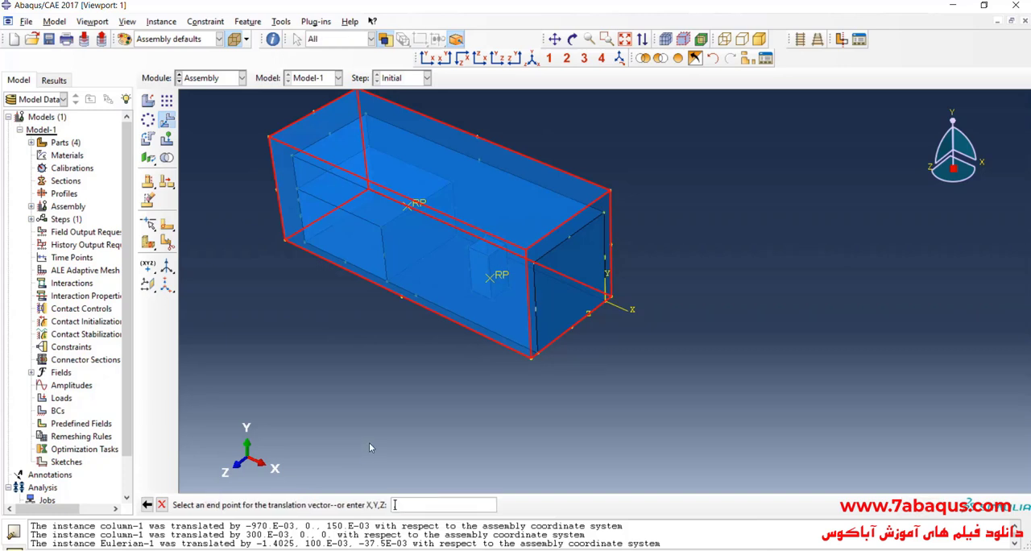
text(.0375 0,0)
key(Return)
key(Return)
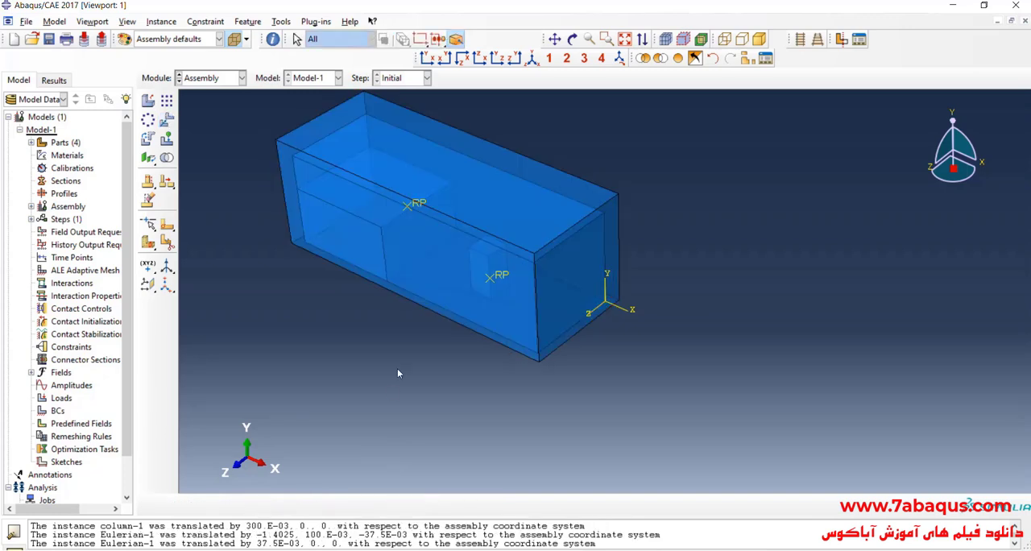
- Translate the Eulerian instance by -0.0375 along Y, starting from the origin
click(167, 119)
click(619, 258)
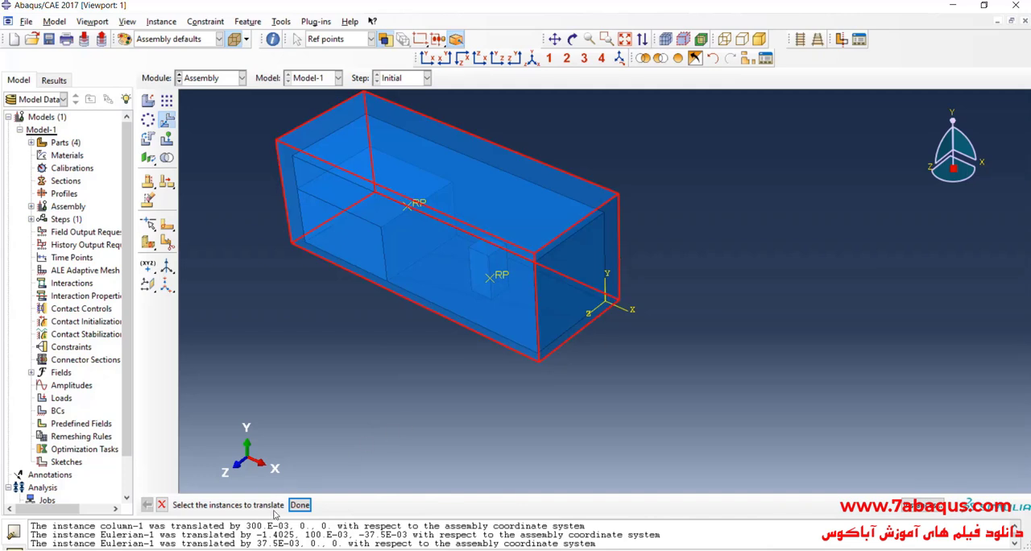
click(299, 504)
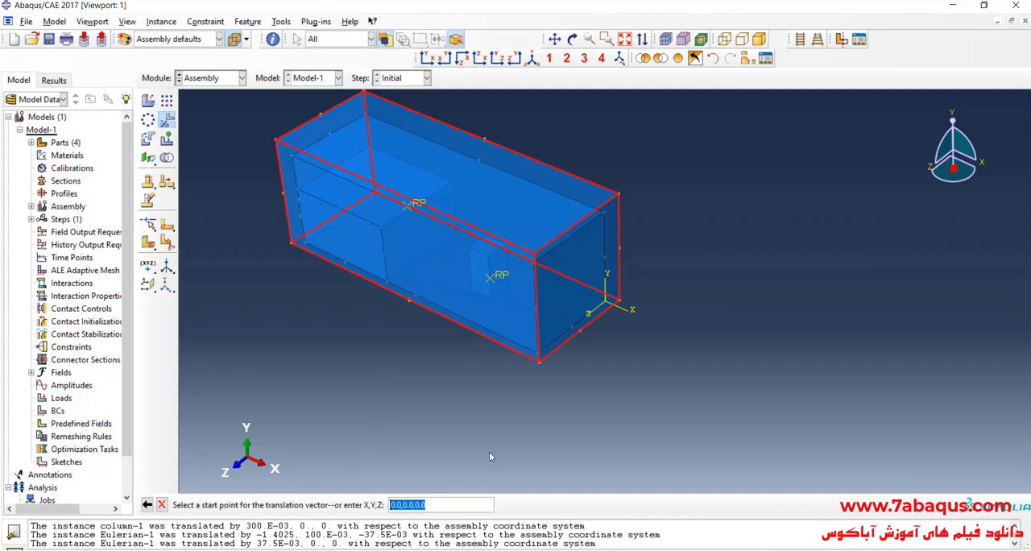
key(Return)
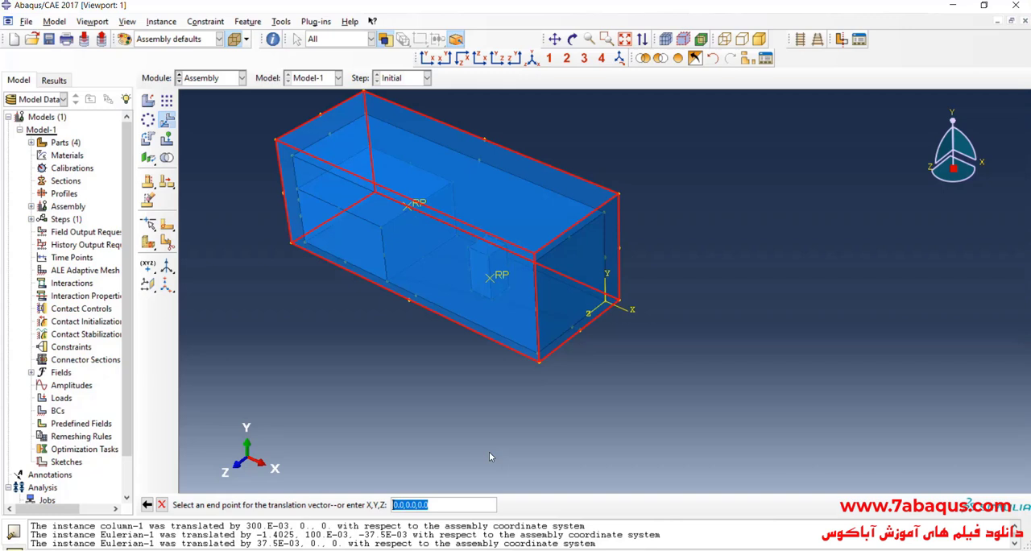
text(0,-.0375,0)
key(Return)
key(Return)
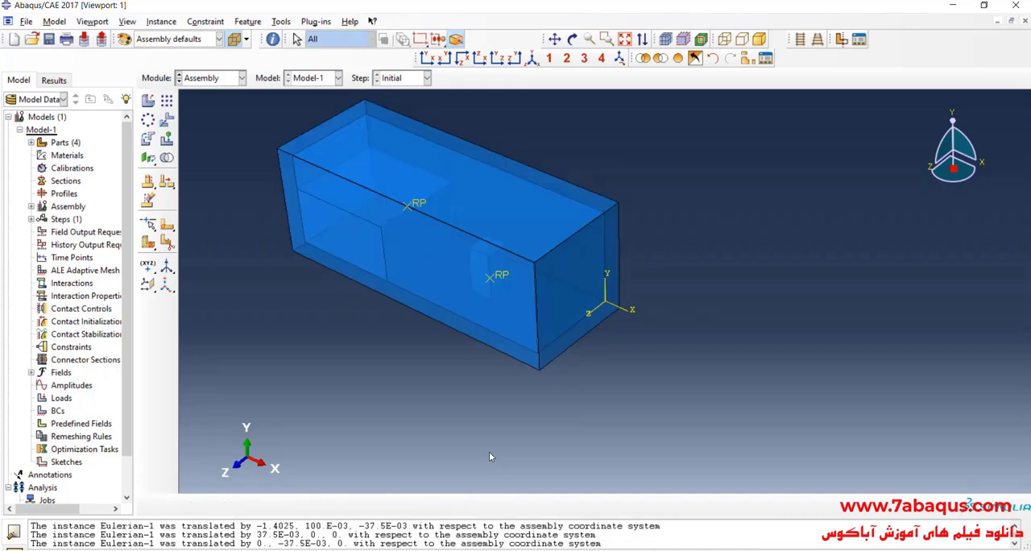
- Check the Eulerian instance's clearance around the box in the standard orthogonal views with parallel projection, and return to an isometric perspective view
click(427, 58)
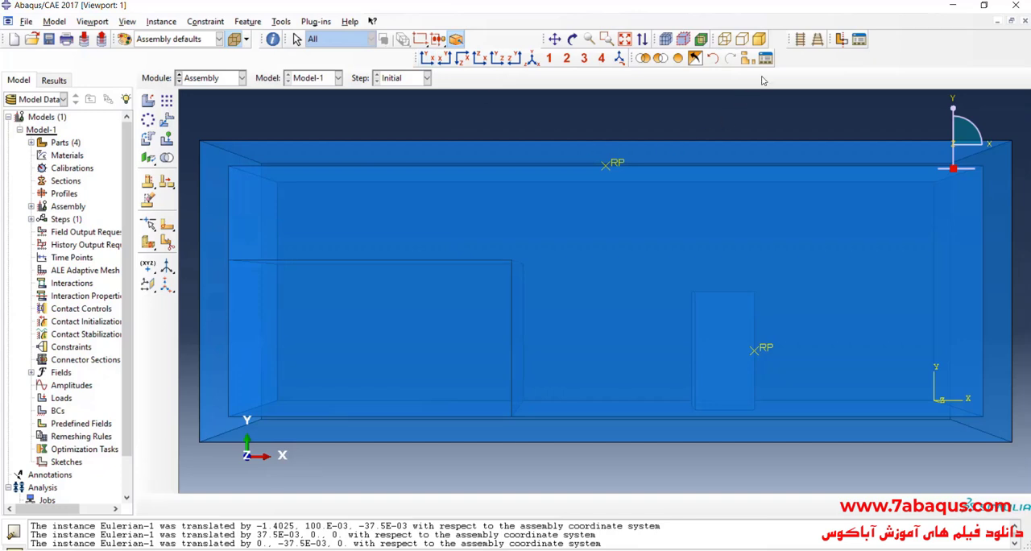
click(800, 38)
scroll(361, 239, down, 2)
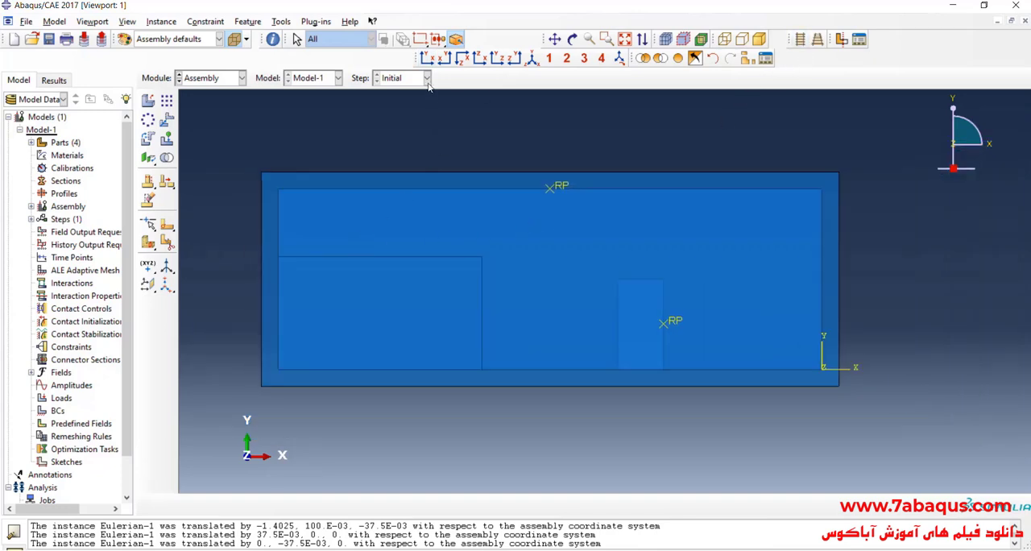
click(446, 60)
click(464, 59)
click(484, 61)
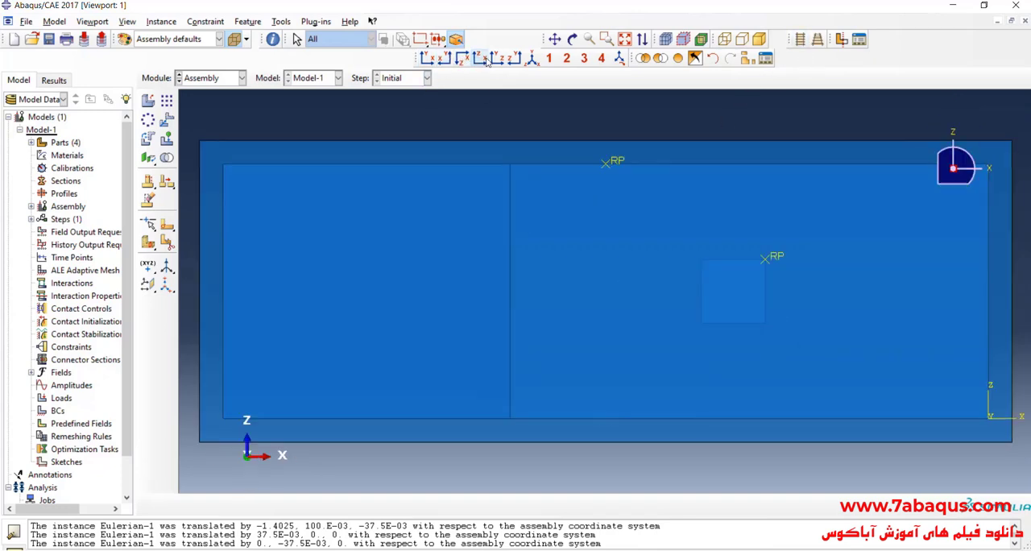
click(499, 60)
click(515, 60)
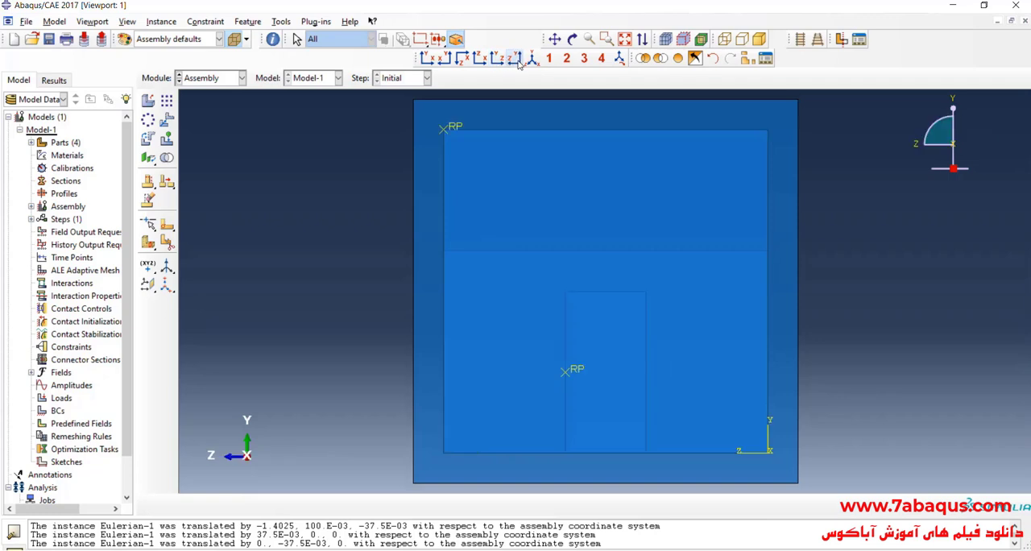
click(532, 58)
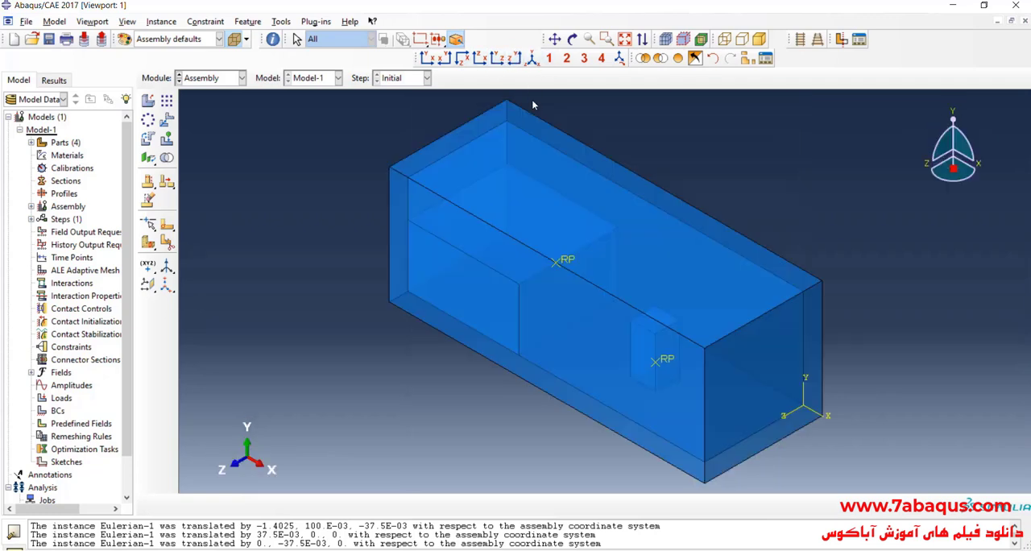
click(819, 40)
scroll(420, 285, up, 1)
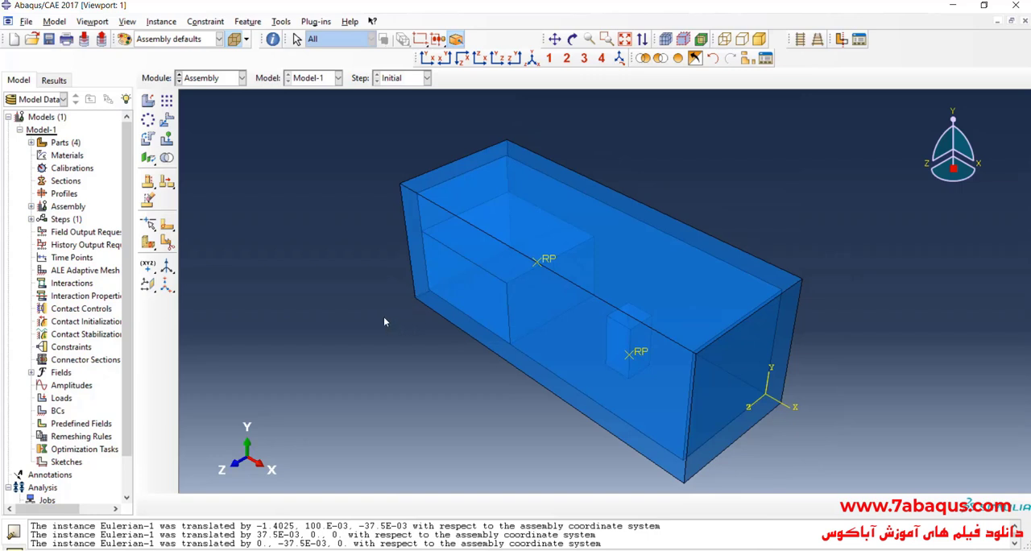
- In the Property module, create a material named water with a mass density of 1000
click(206, 79)
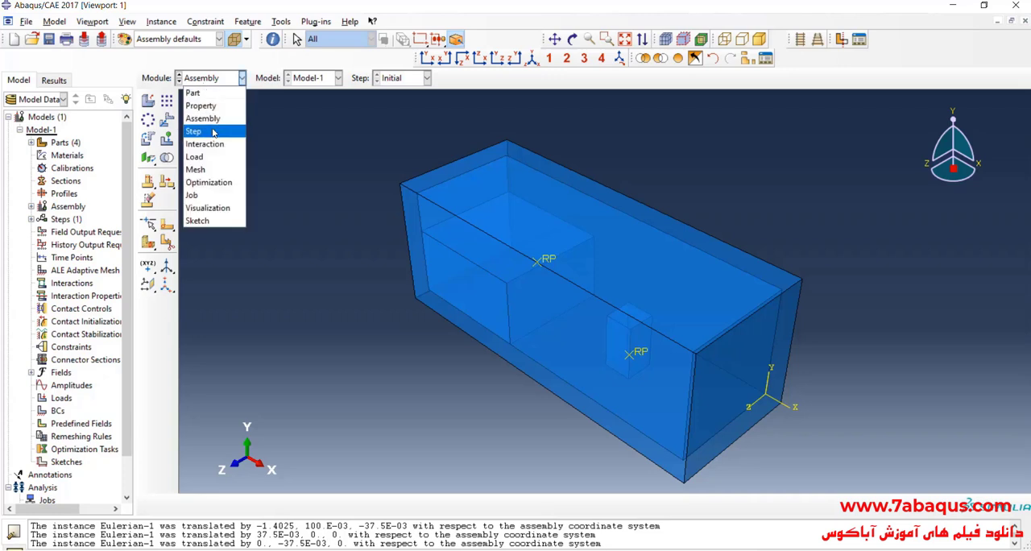
click(216, 106)
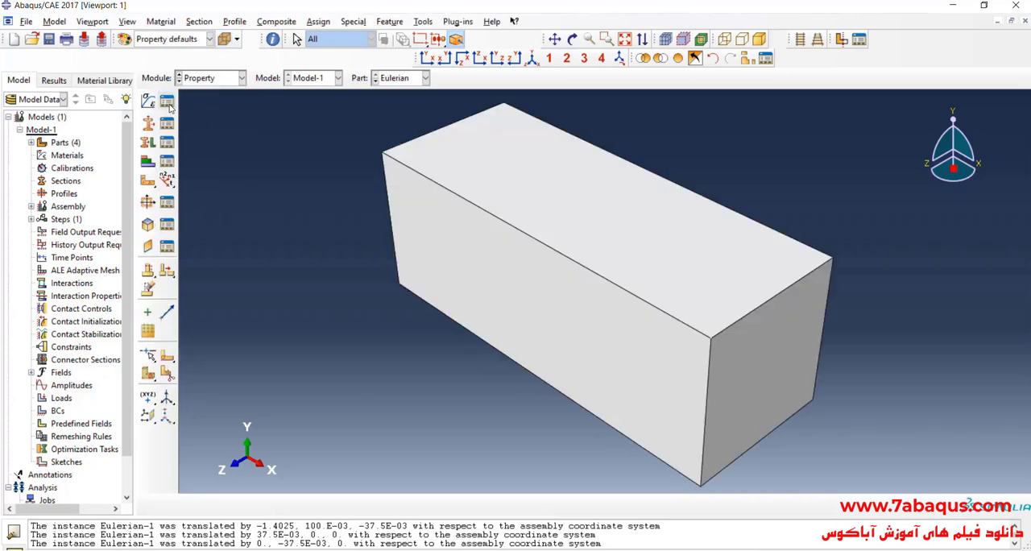
click(149, 100)
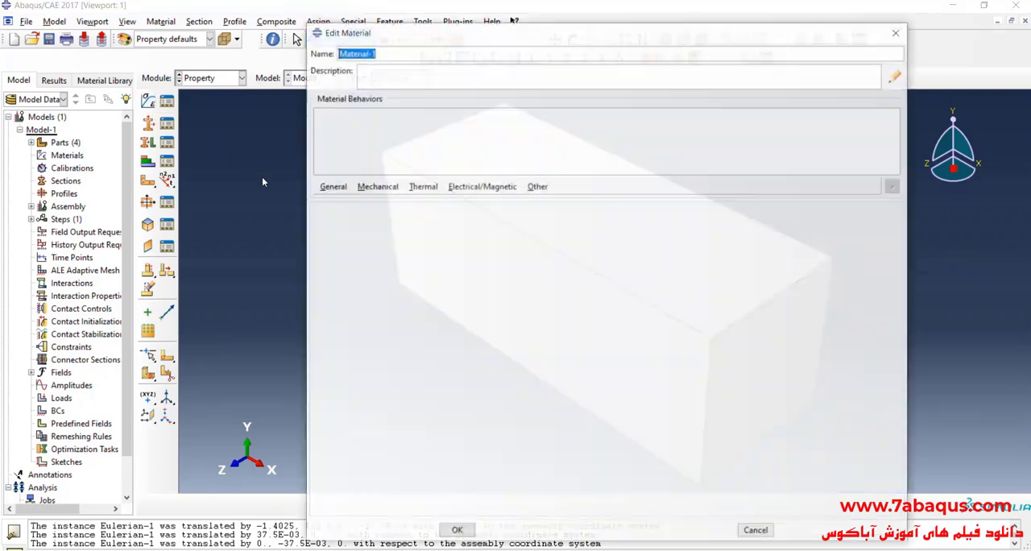
text(water)
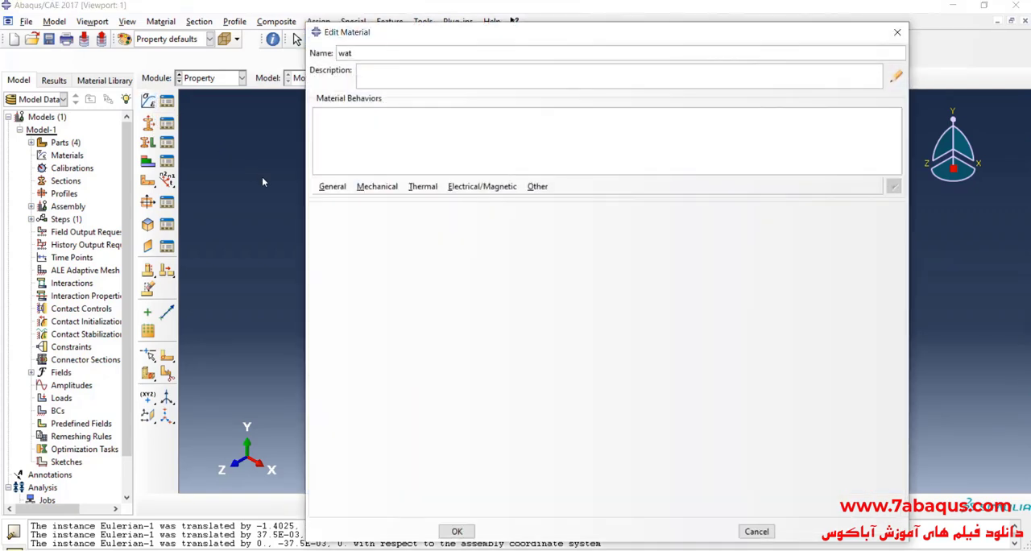
click(332, 187)
click(342, 201)
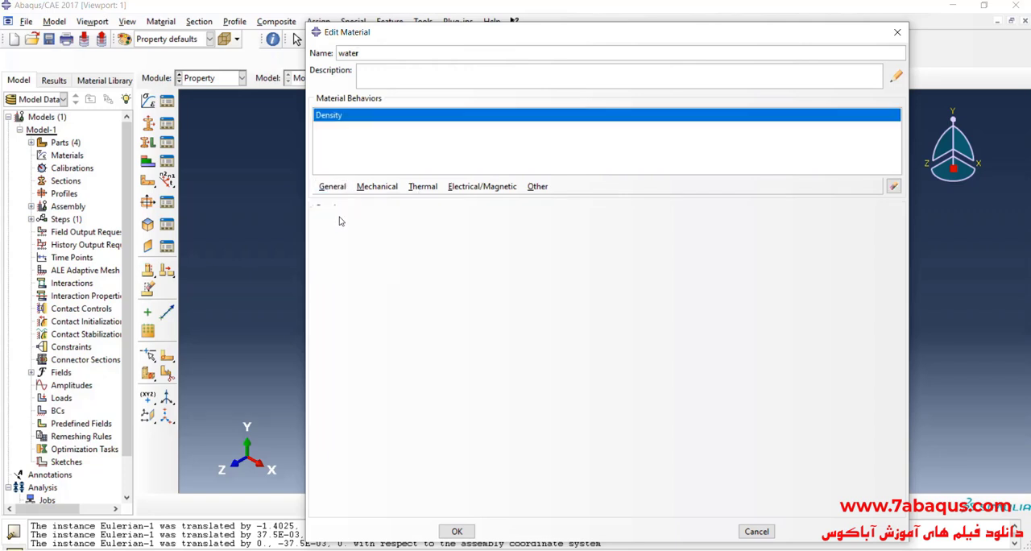
click(352, 318)
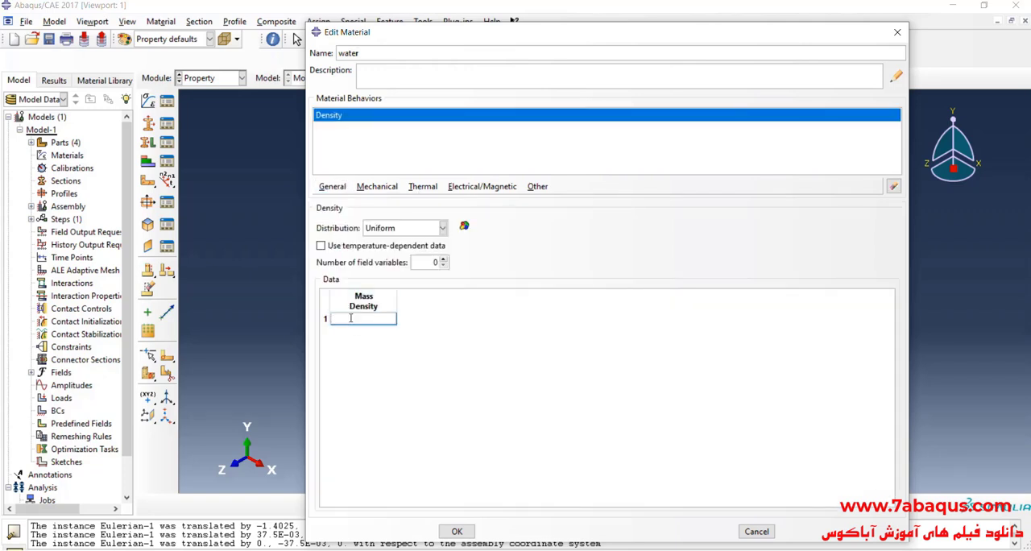
text(1000)
- Add an Eos behavior of type Us - Up to the water material and set c0 to 1500
click(378, 187)
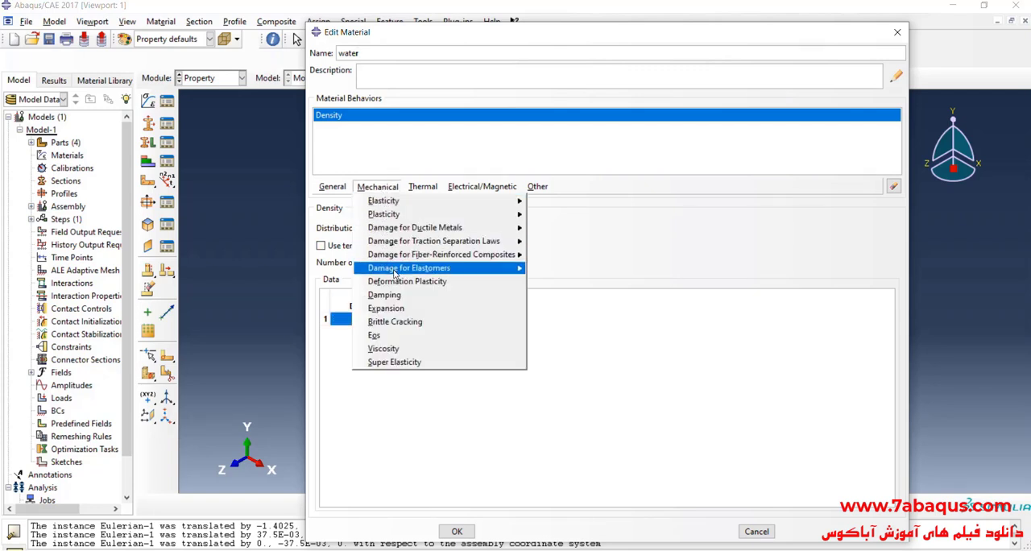
click(408, 337)
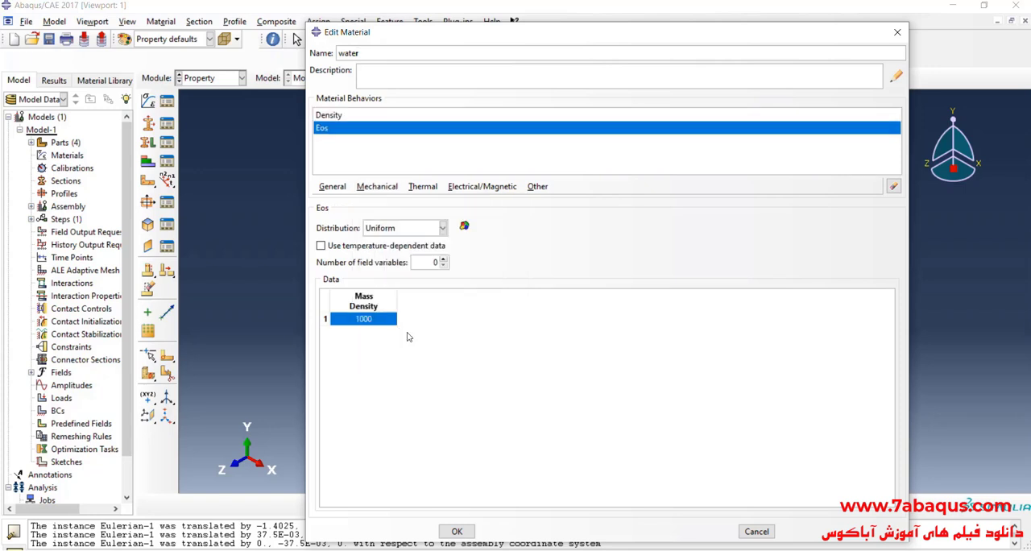
click(369, 233)
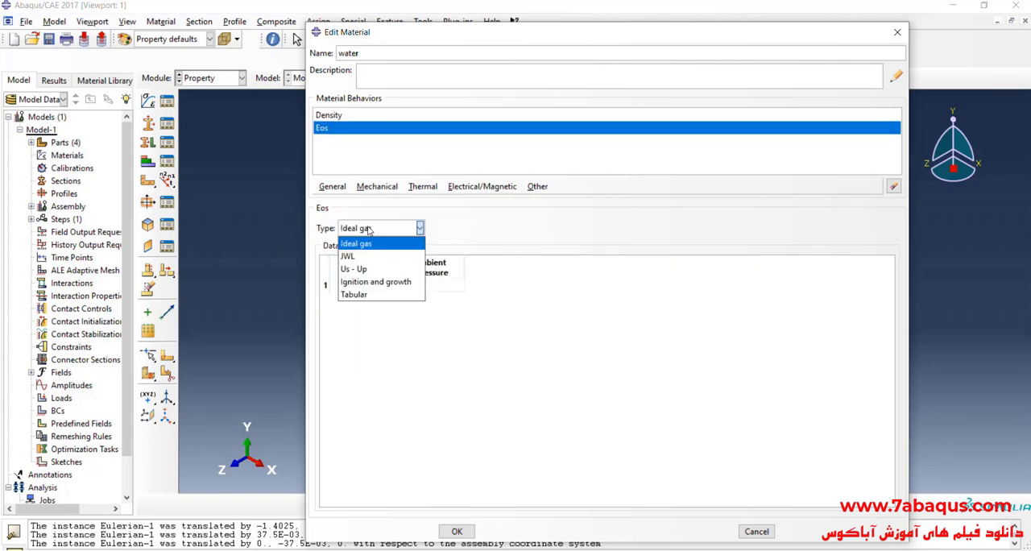
click(370, 271)
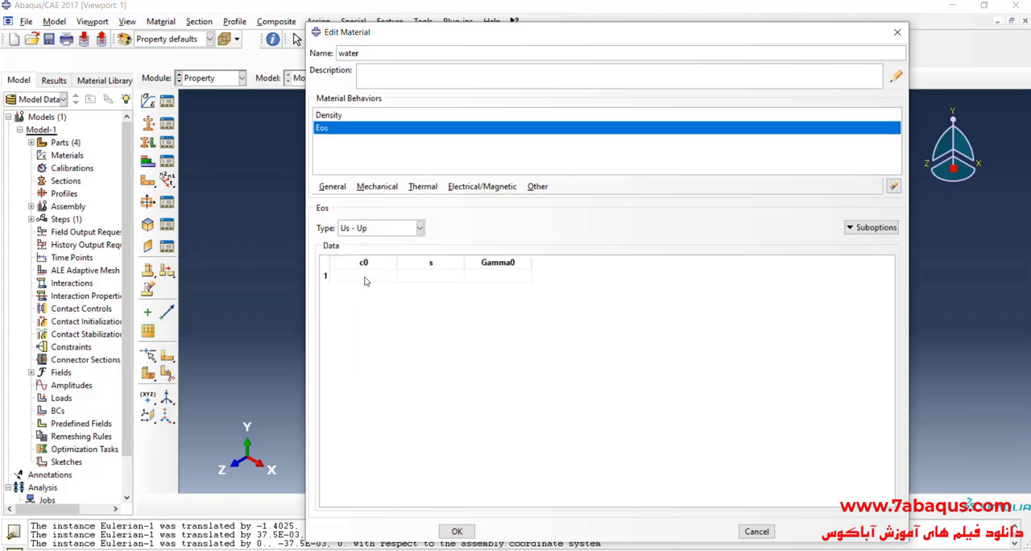
click(364, 276)
text(1500)
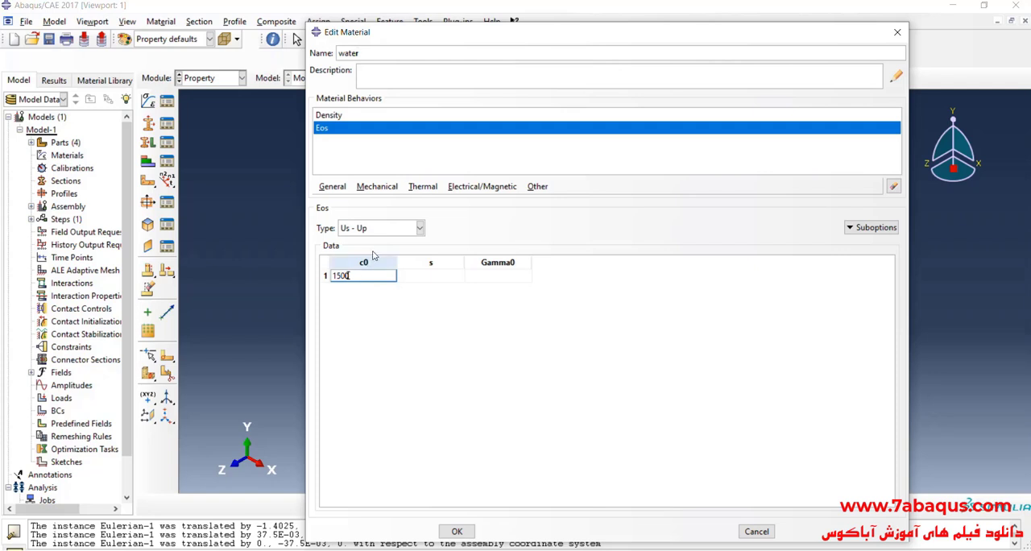
- Add a Newtonian viscosity of 0.001 to the water material and save the material
click(369, 188)
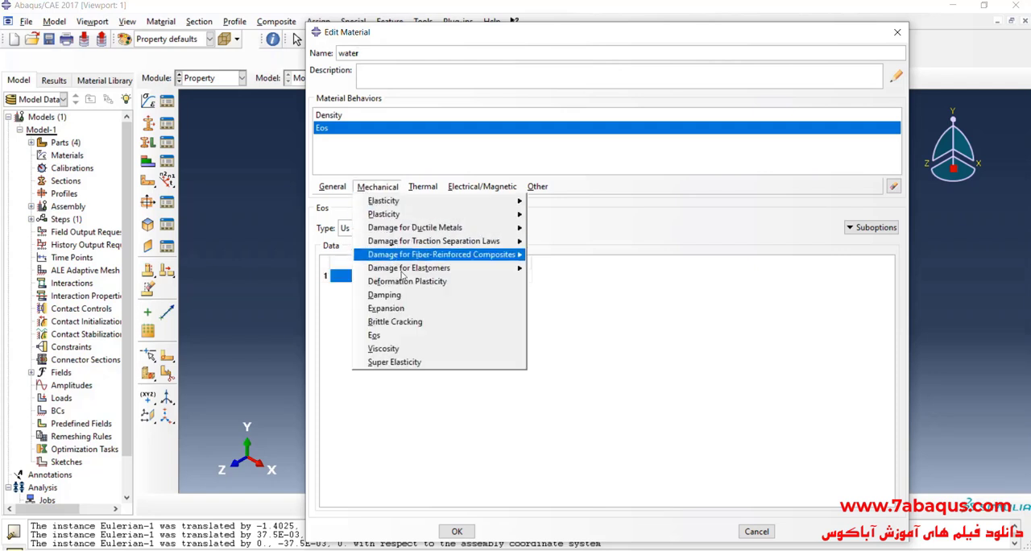
click(423, 349)
click(376, 322)
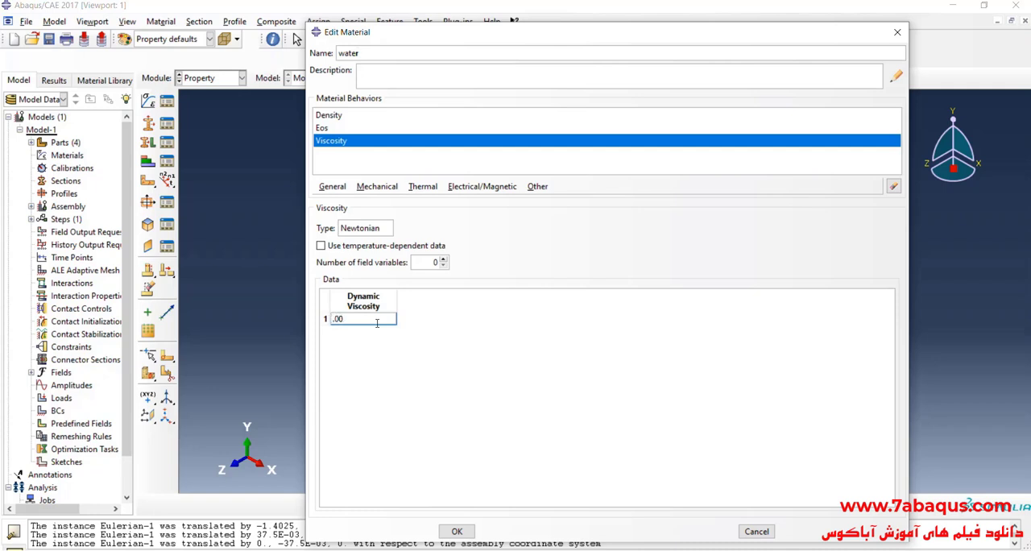
text(.001)
click(457, 530)
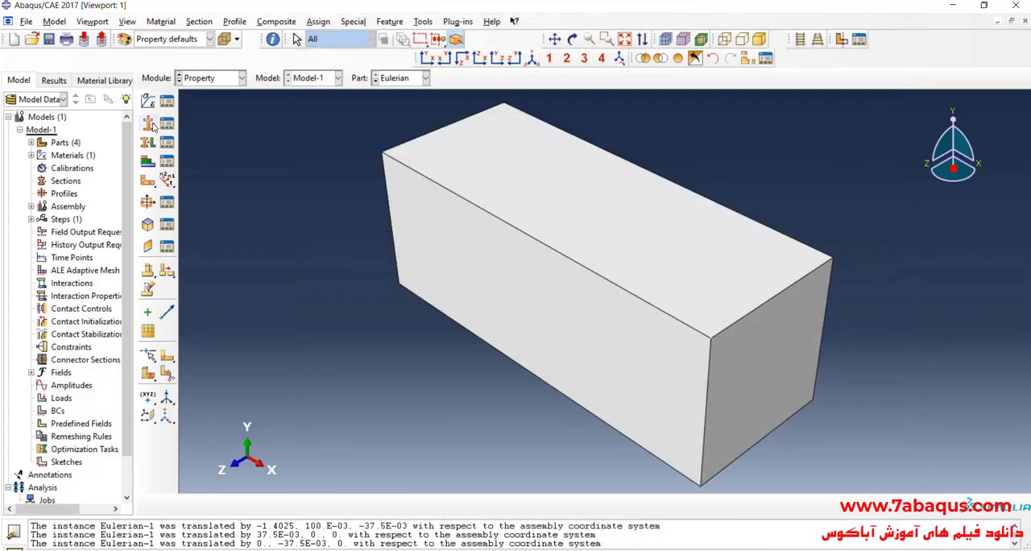
- Create a solid Eulerian section with water as its base material and assign it to the Eulerian part
click(149, 123)
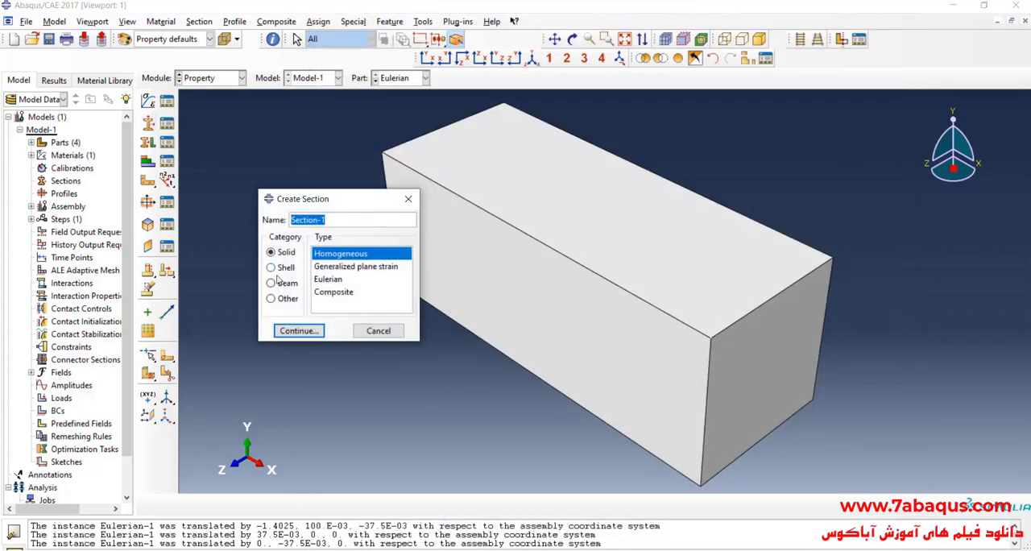
click(332, 282)
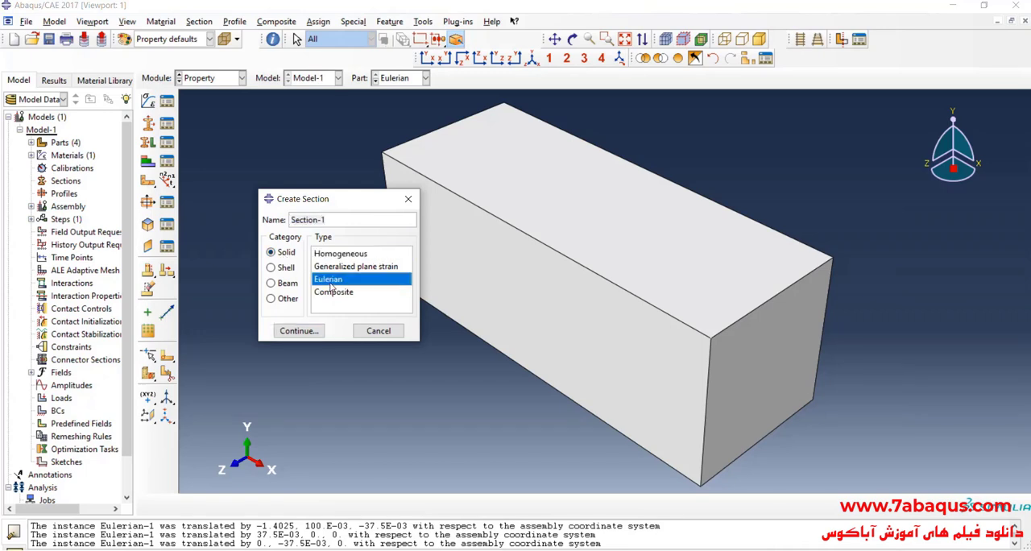
click(305, 336)
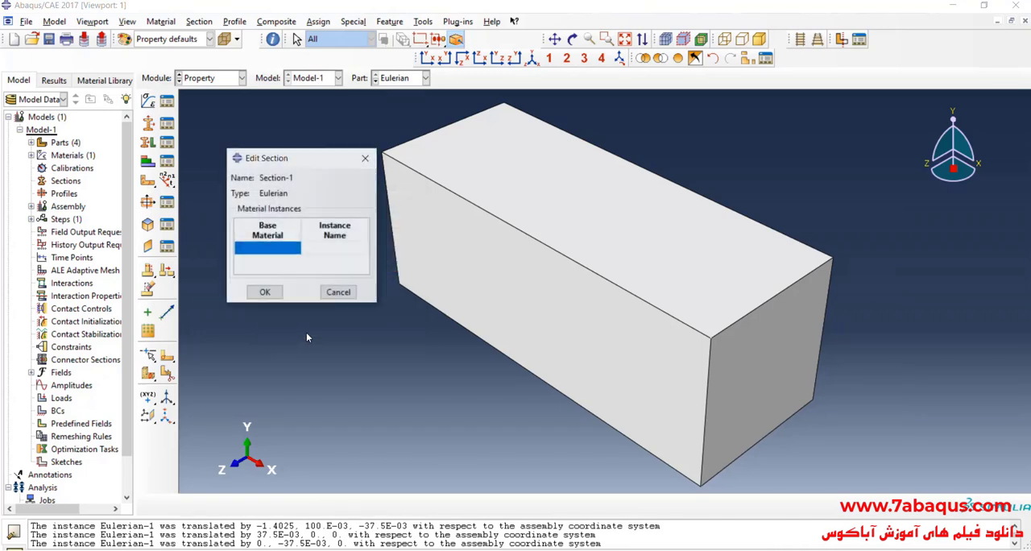
click(279, 250)
click(270, 262)
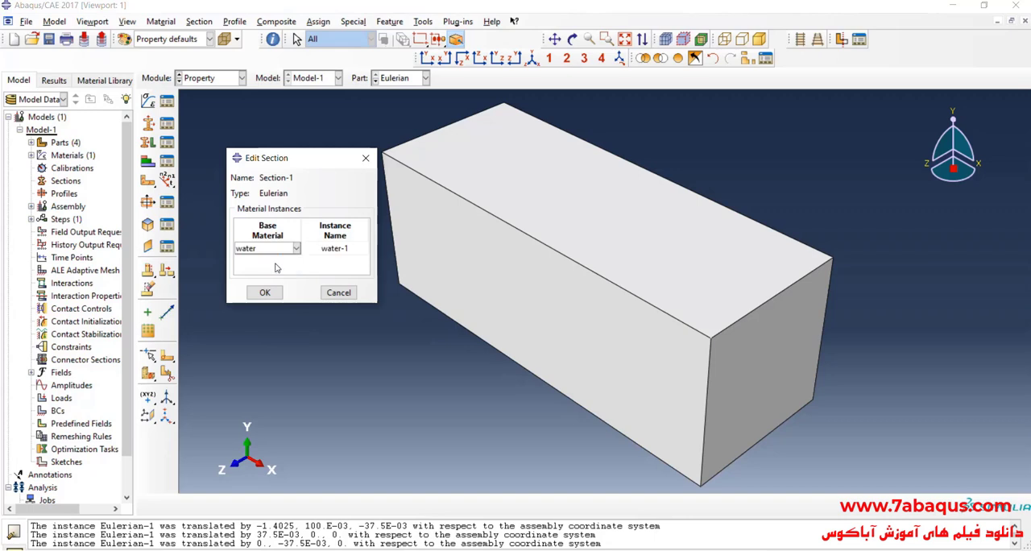
click(264, 292)
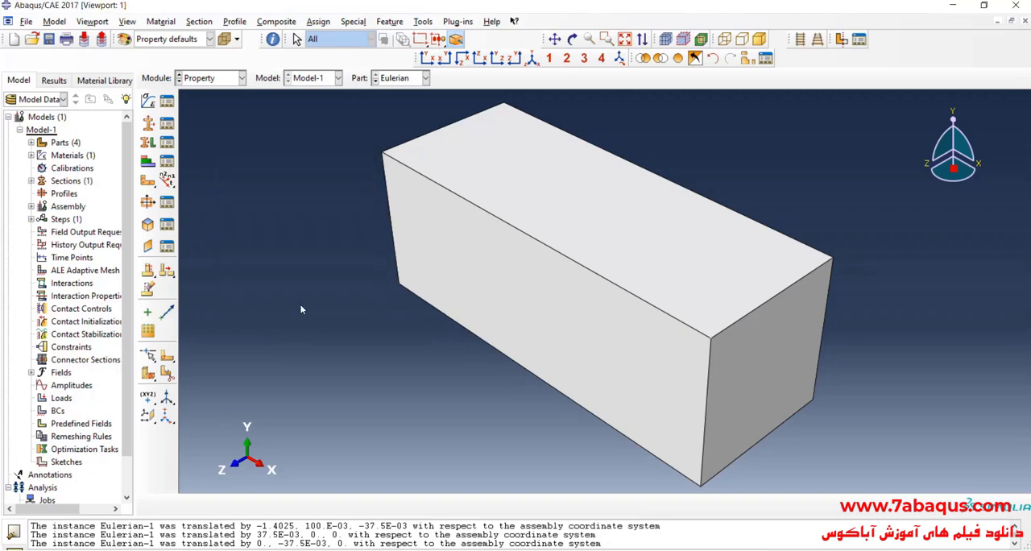
click(148, 142)
click(339, 368)
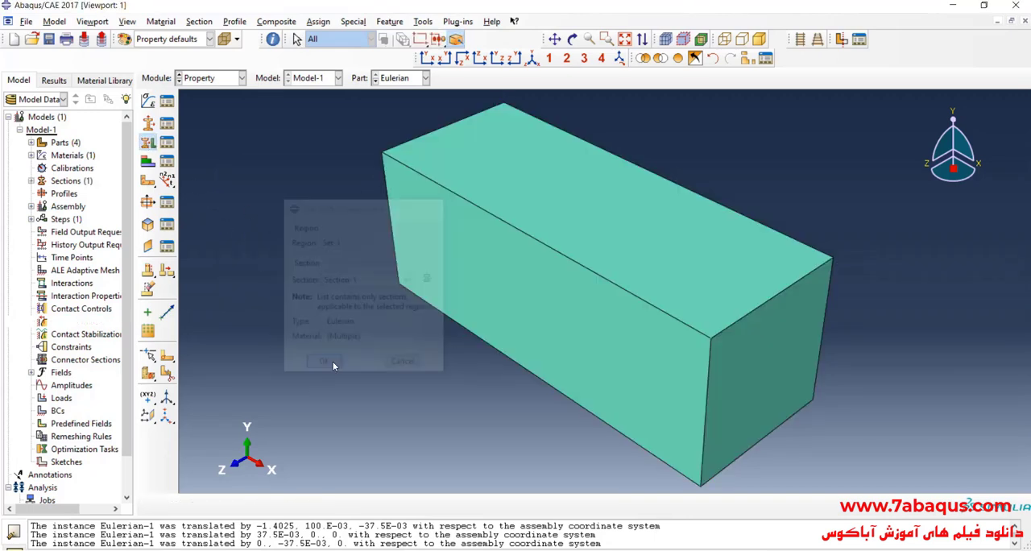
- In the Step module, create a Dynamic, Explicit step after Initial with a time period of 2
click(216, 78)
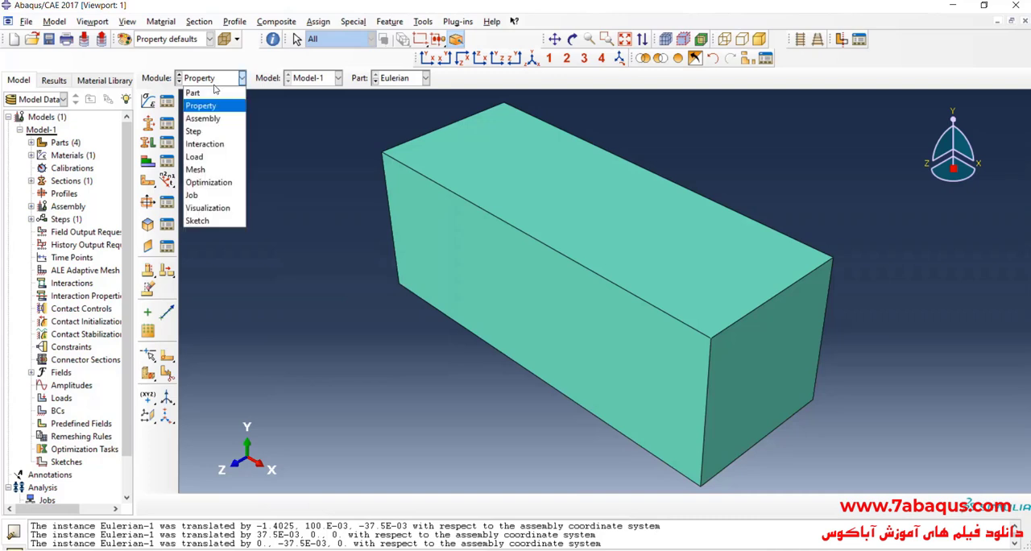
click(219, 132)
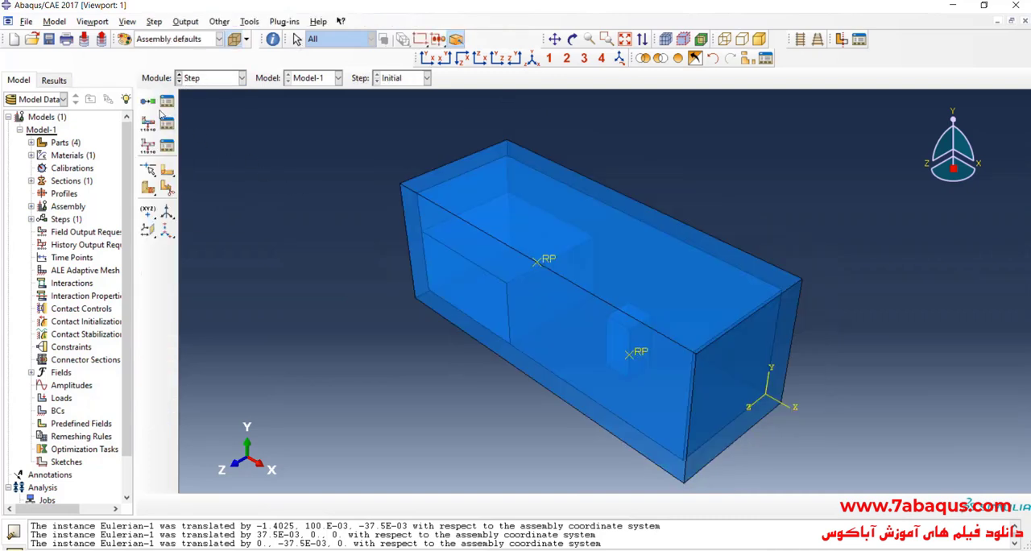
click(150, 102)
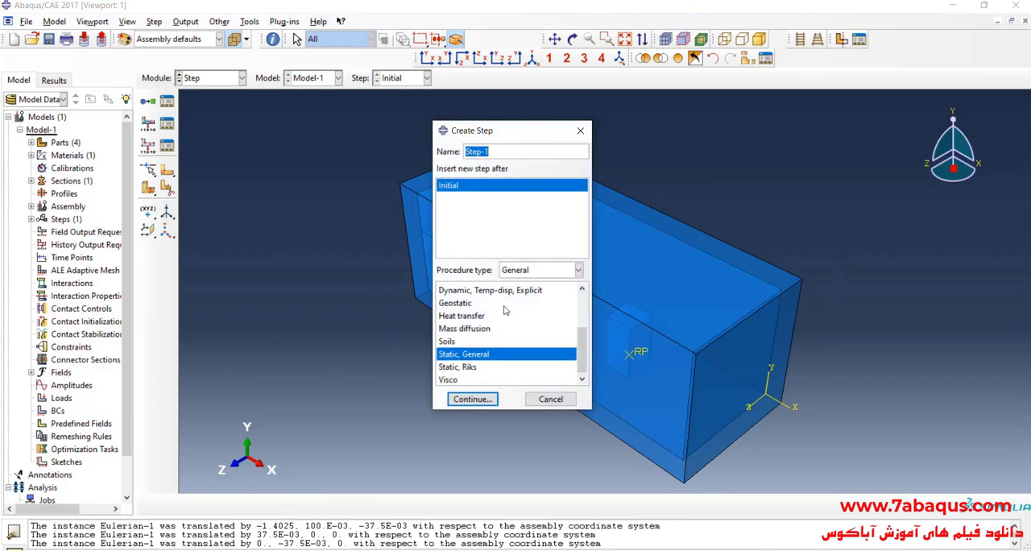
scroll(496, 333, up, 2)
click(488, 355)
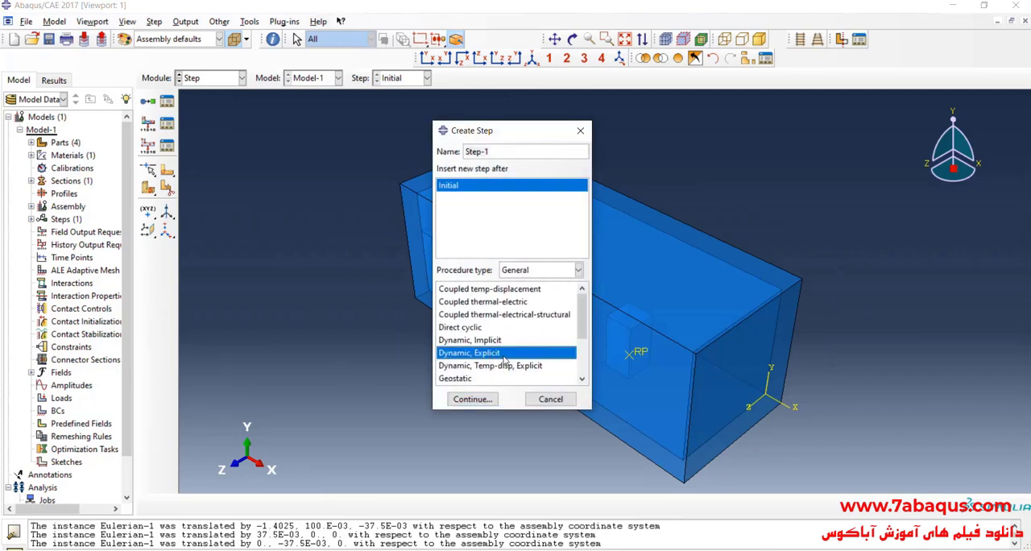
click(475, 398)
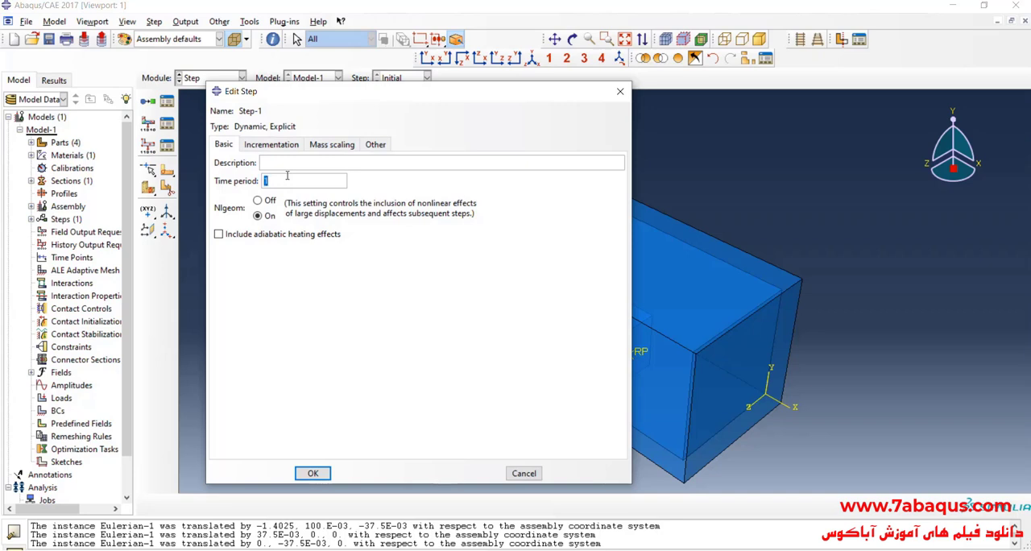
text(2)
click(314, 474)
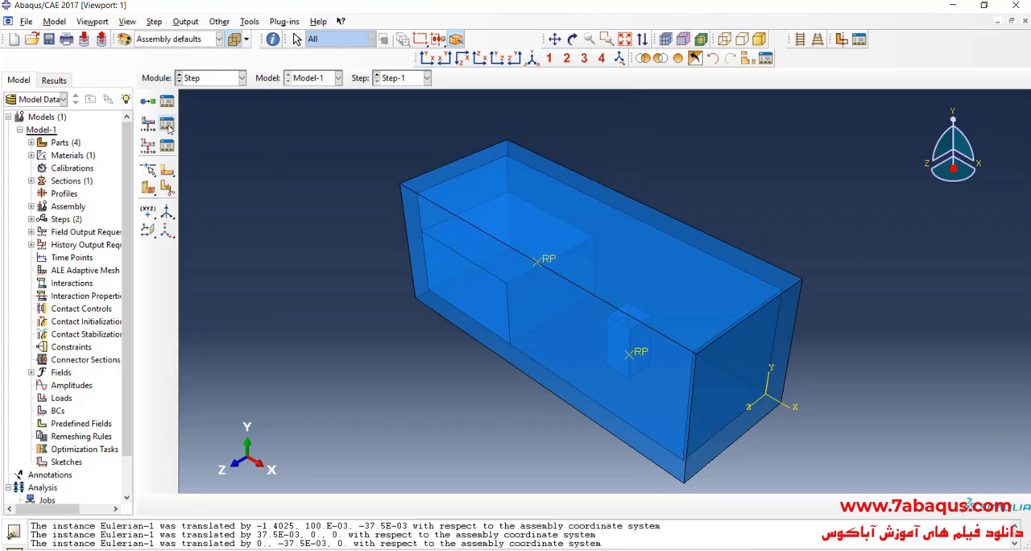
- Increase the number of evenly spaced time intervals in the F-Output-1 field output request
click(168, 125)
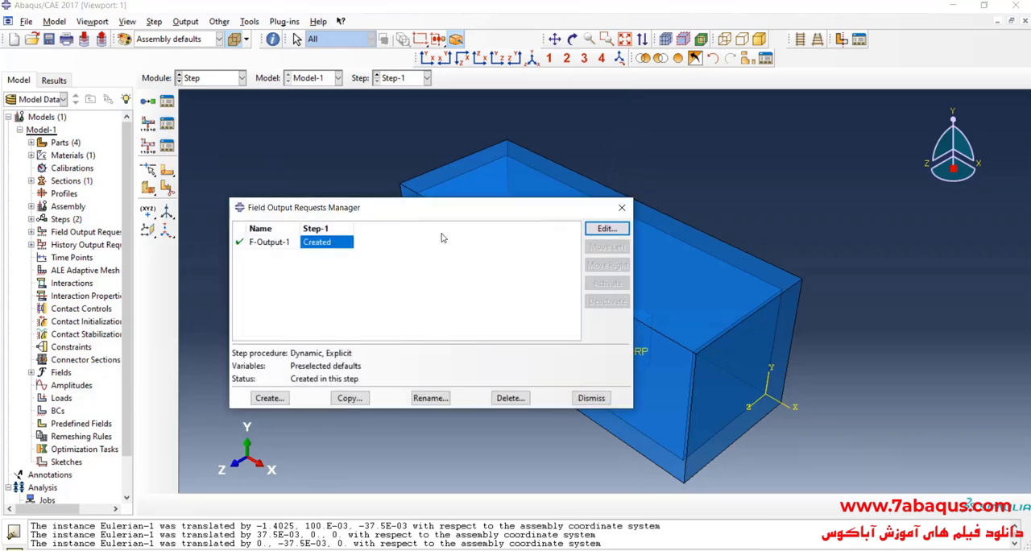
click(606, 228)
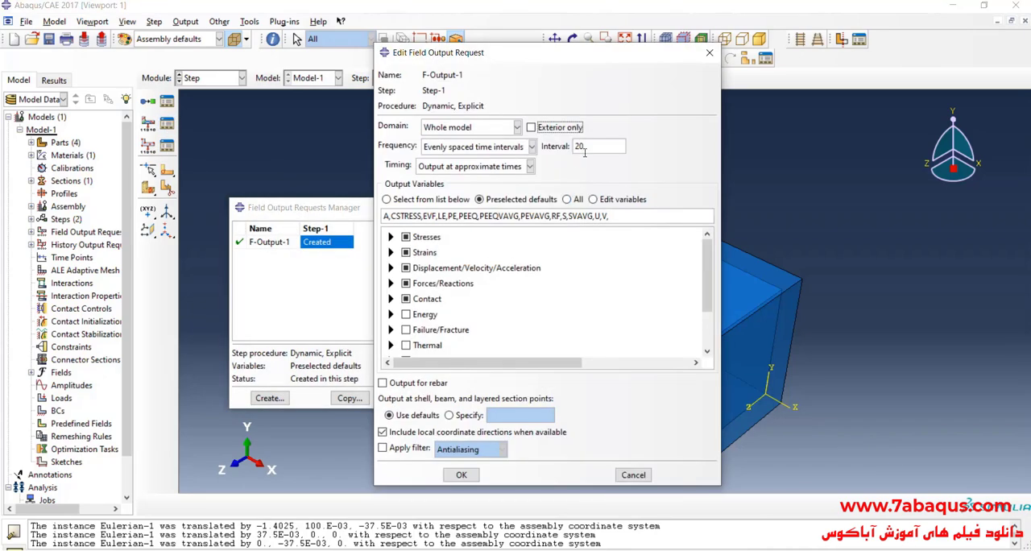
click(585, 151)
text(0)
click(462, 475)
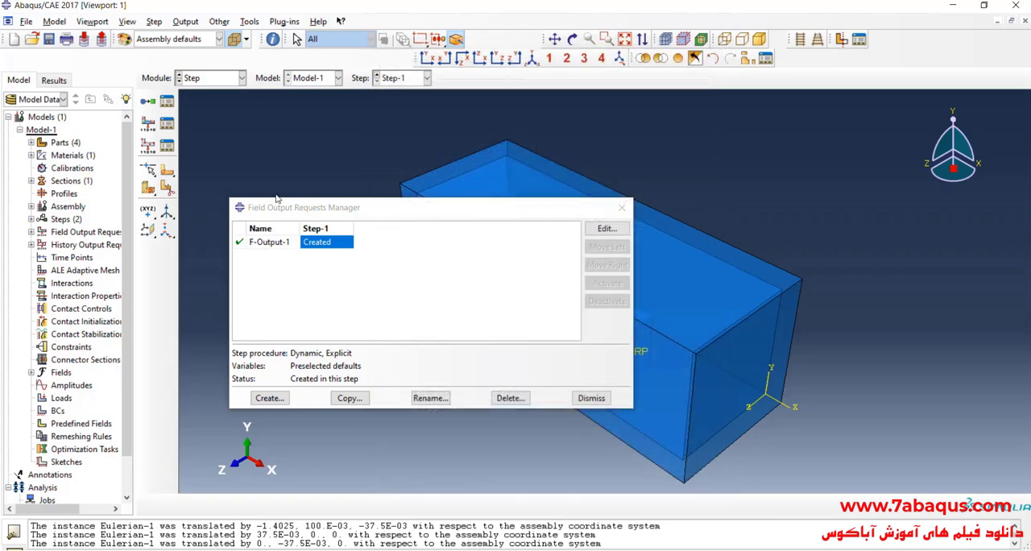
- In the Interaction module, create a General contact (Explicit) interaction in Step-1, with a new default contact property as the global property assignment
click(218, 77)
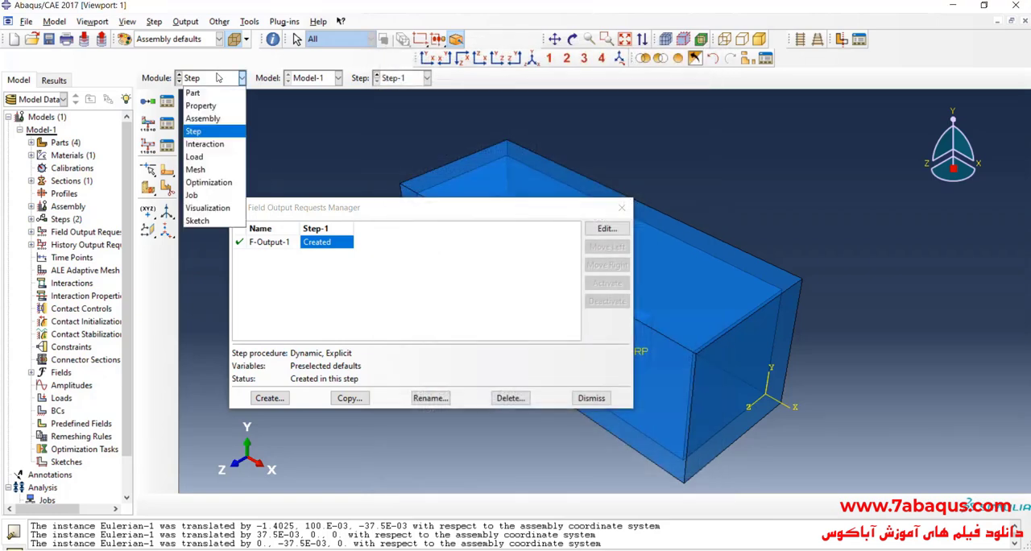
click(205, 143)
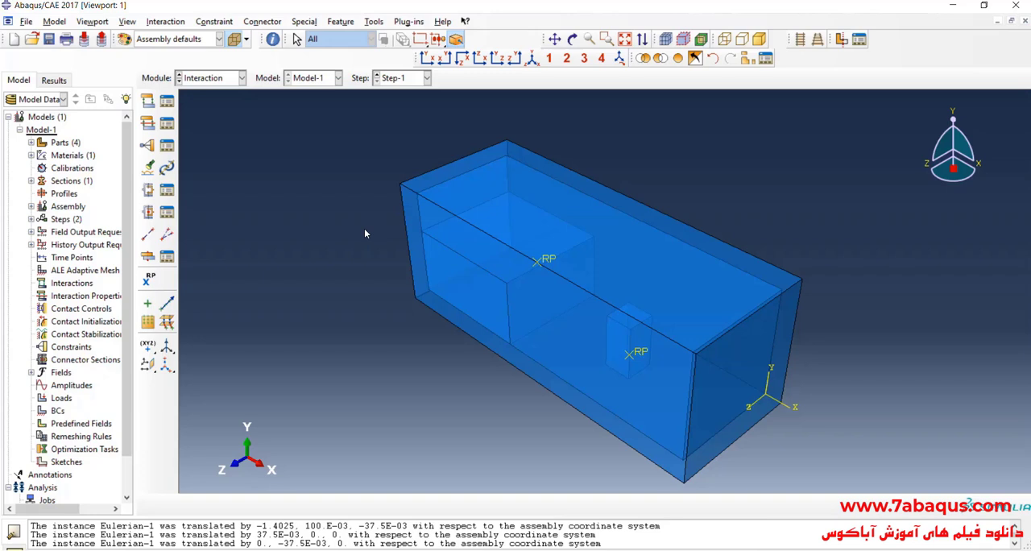
click(148, 102)
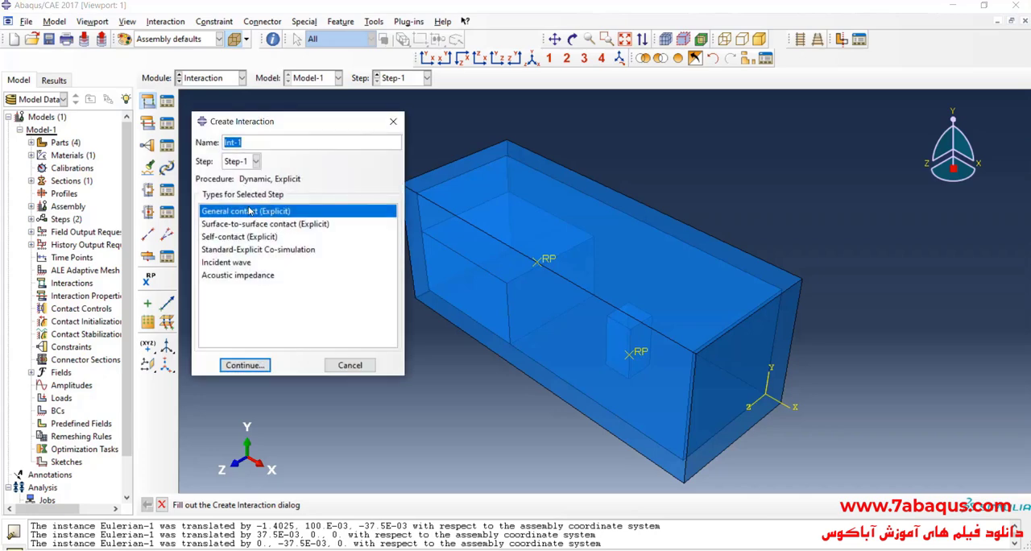
click(256, 367)
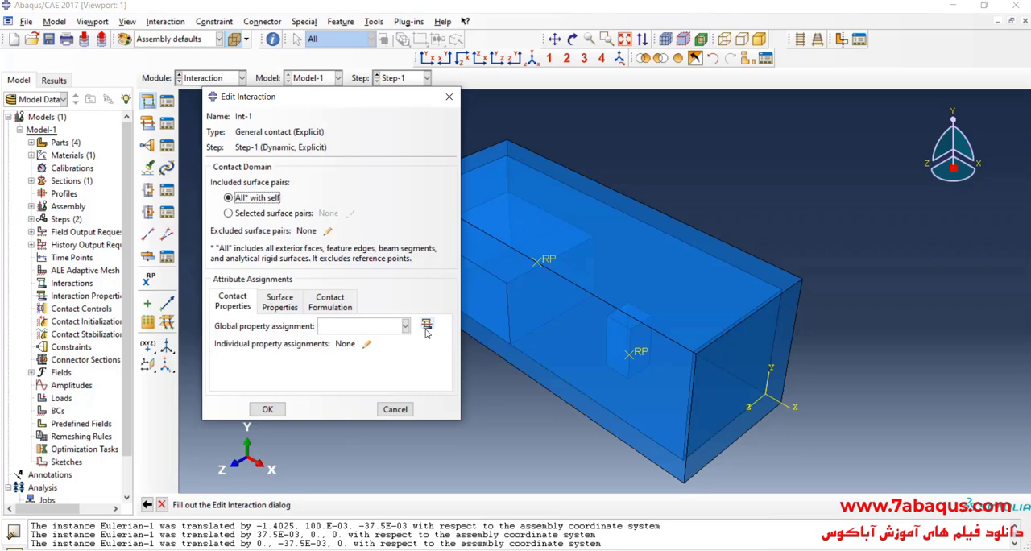
click(427, 330)
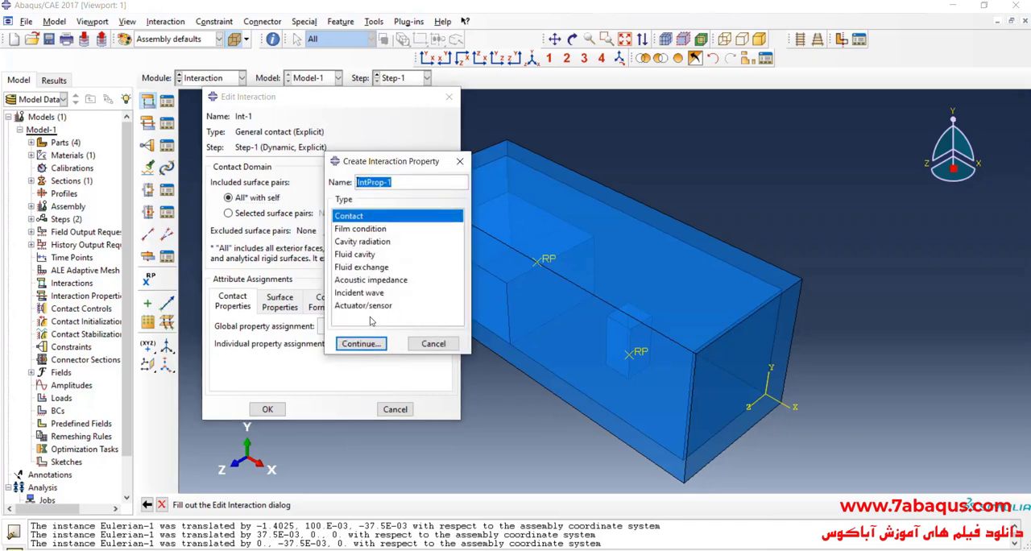
click(368, 343)
click(362, 507)
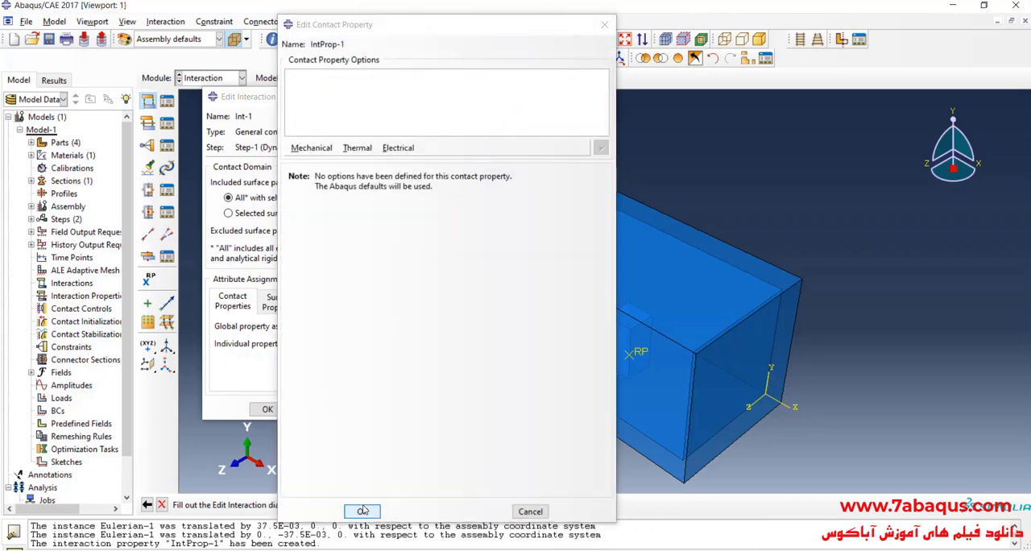
click(354, 326)
click(352, 342)
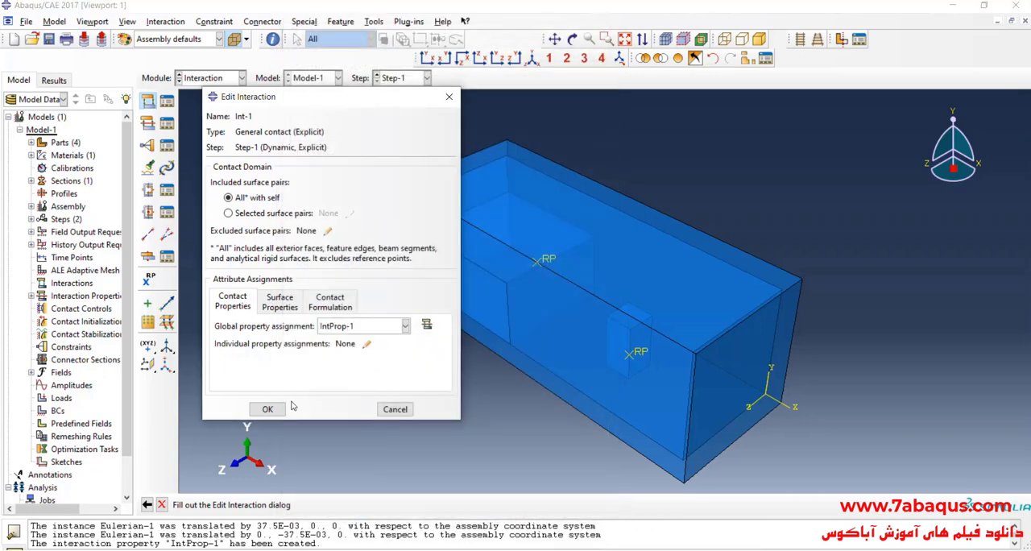
click(268, 409)
- In the Mesh module, seed the Eulerian part with an approximate global size of 0.0075 and mesh it
click(211, 78)
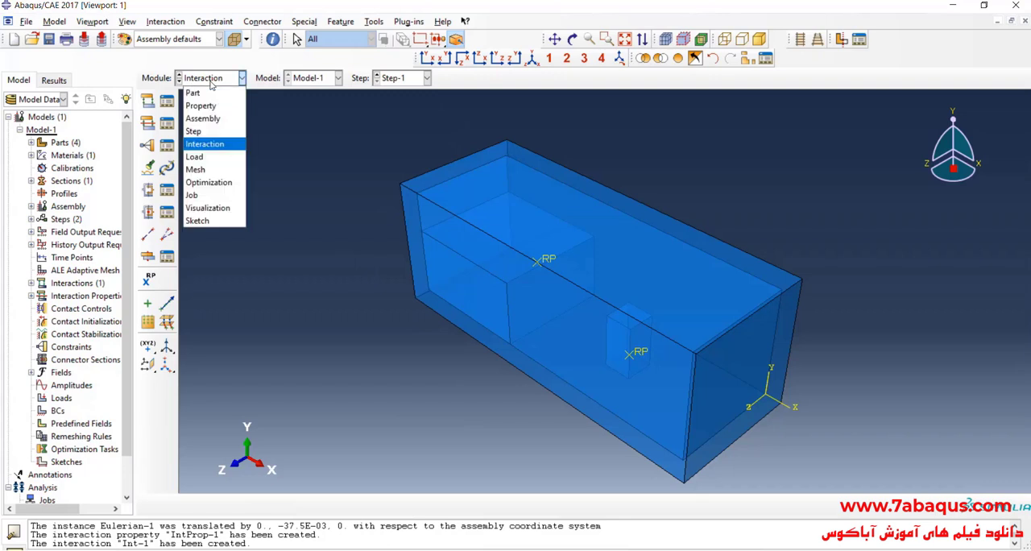
click(227, 170)
click(435, 78)
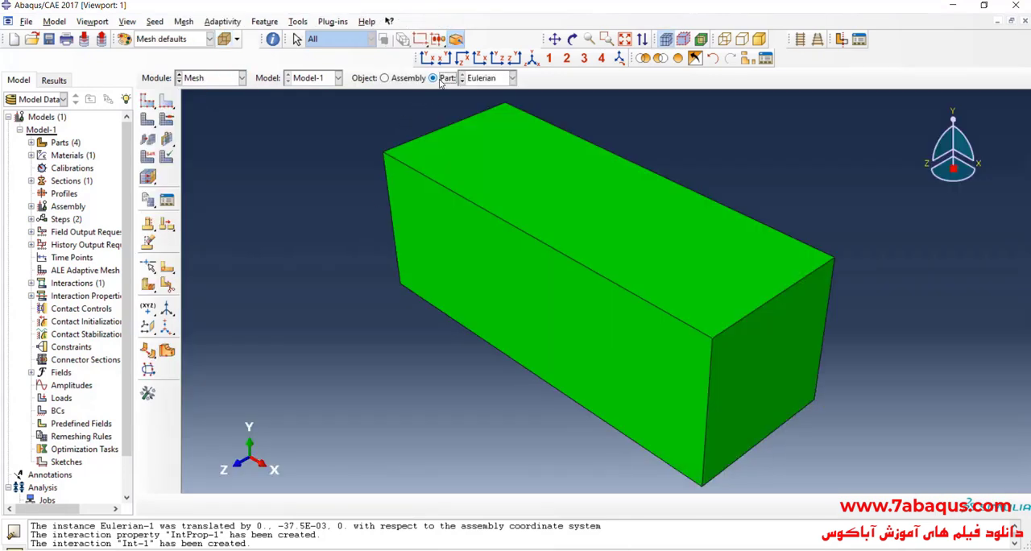
click(148, 101)
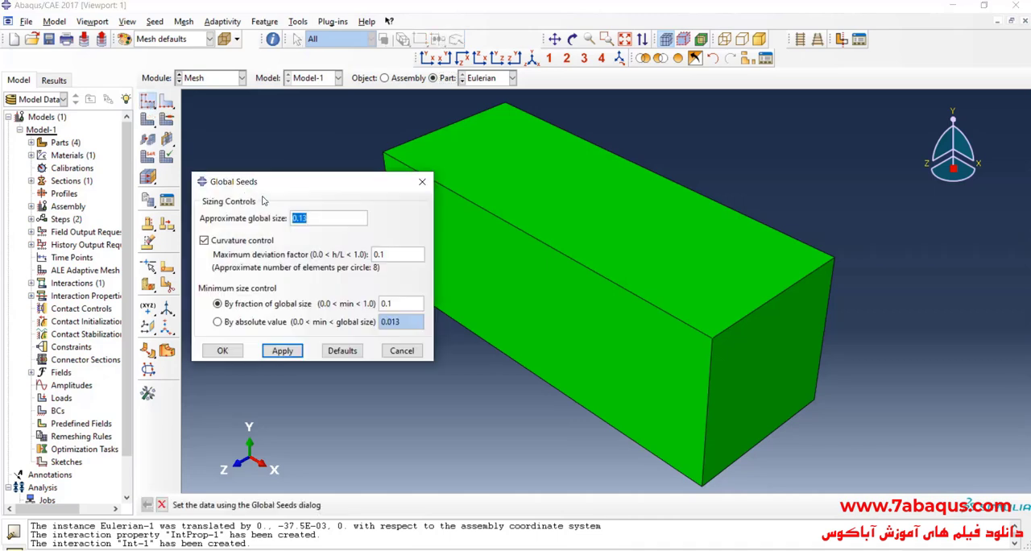
key(BackSpace)
text(.0075)
click(222, 350)
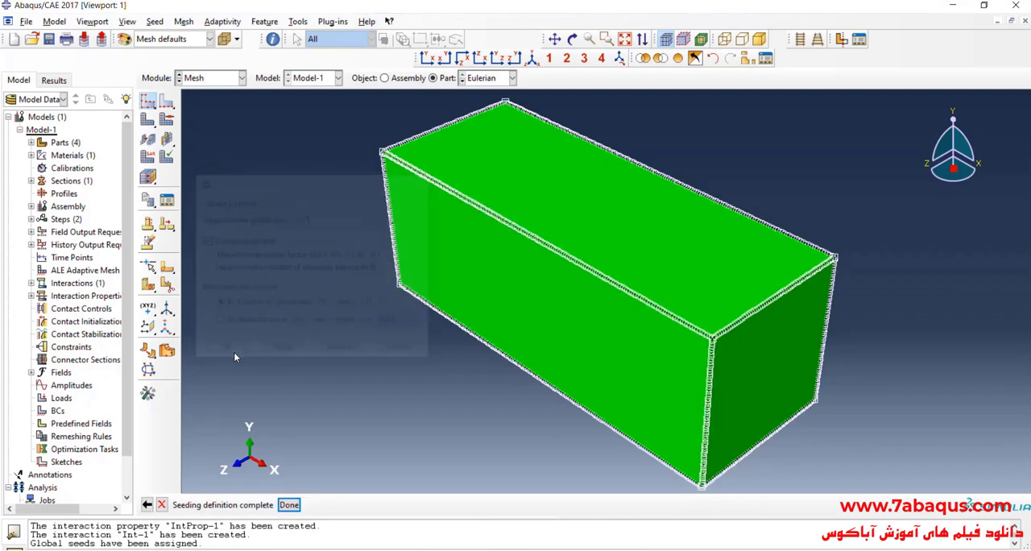
click(149, 120)
click(259, 504)
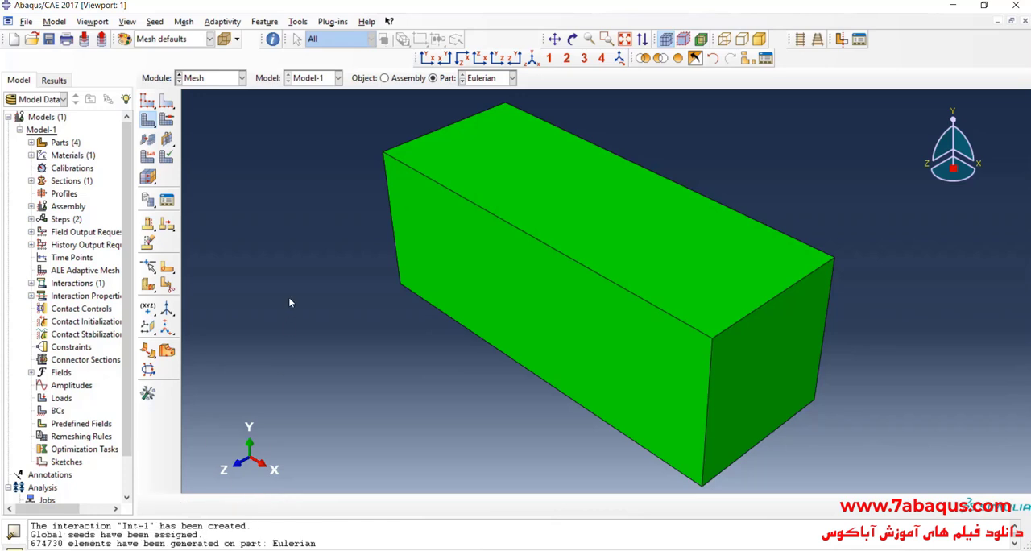
- Set a finer approximate global seed size for the box part and mesh it
click(472, 78)
click(478, 104)
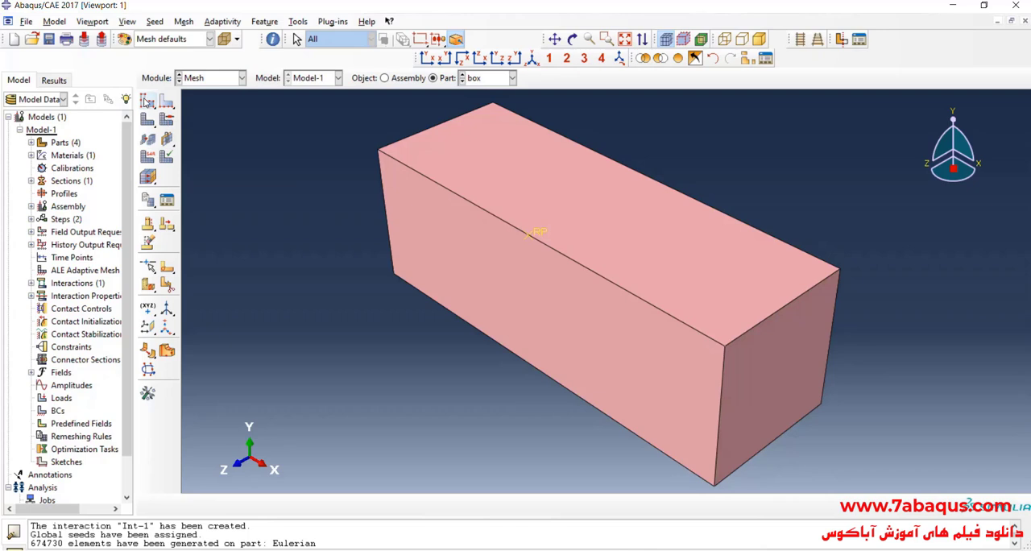
click(147, 99)
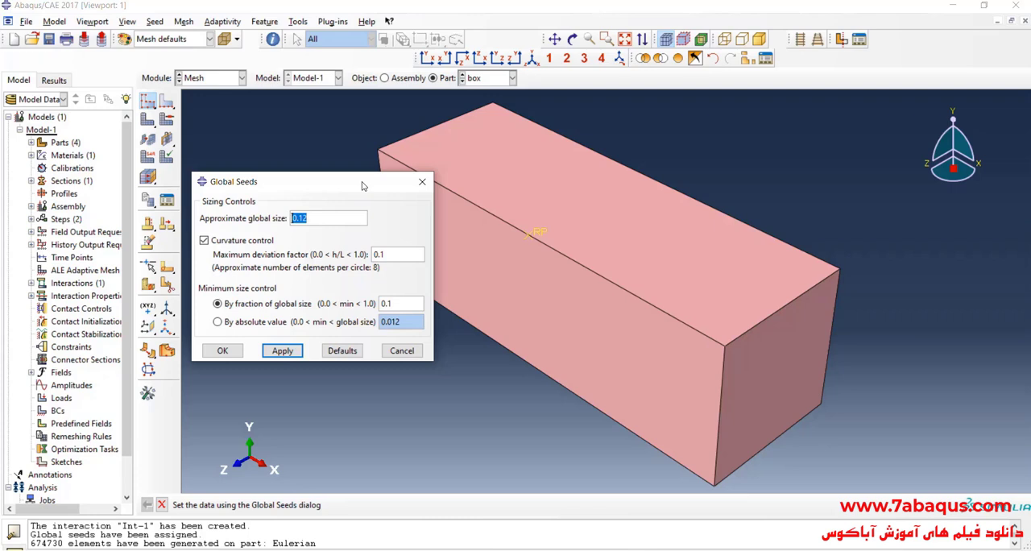
key(BackSpace)
click(242, 351)
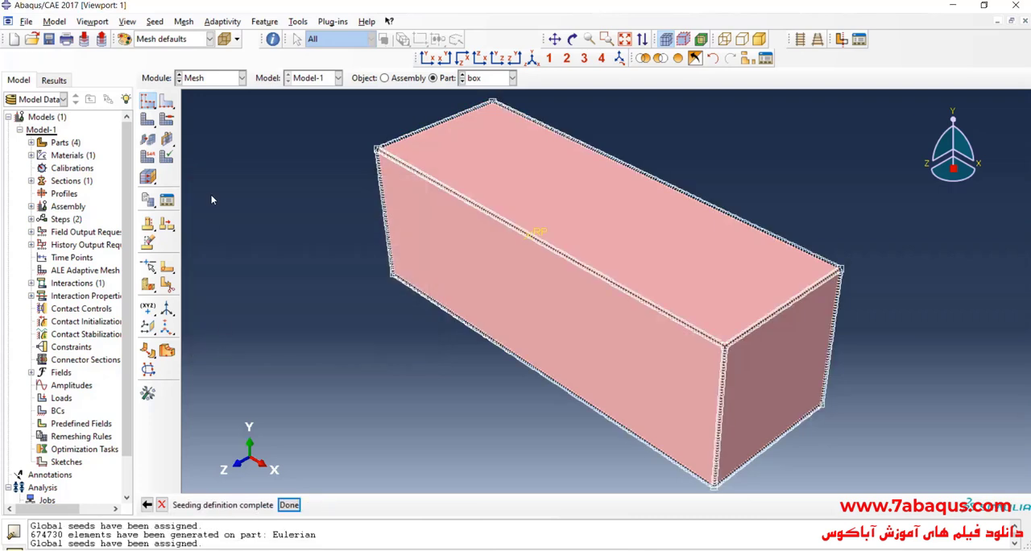
click(166, 121)
click(259, 504)
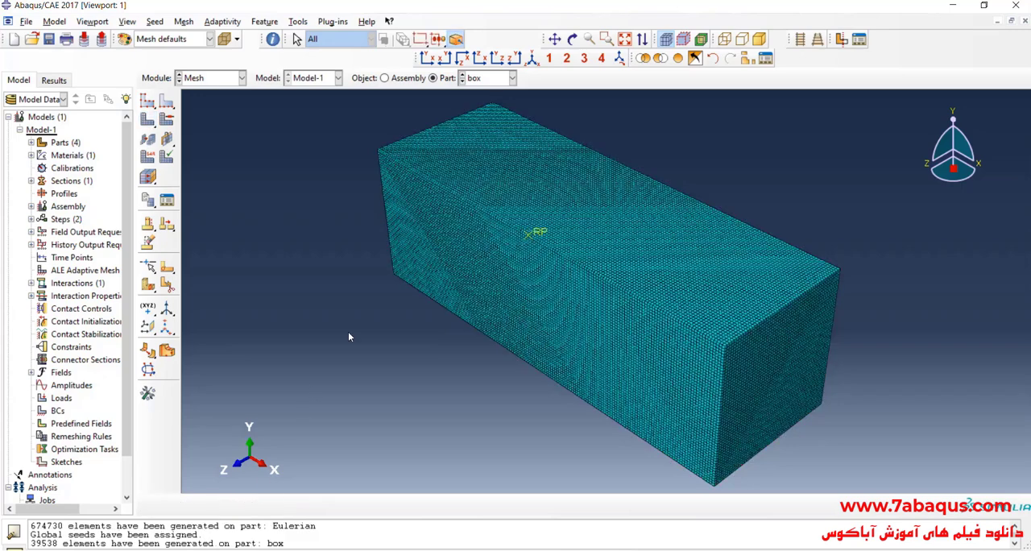
- Seed the column part with an approximate global size of 0.0075 and mesh it
click(488, 77)
click(483, 120)
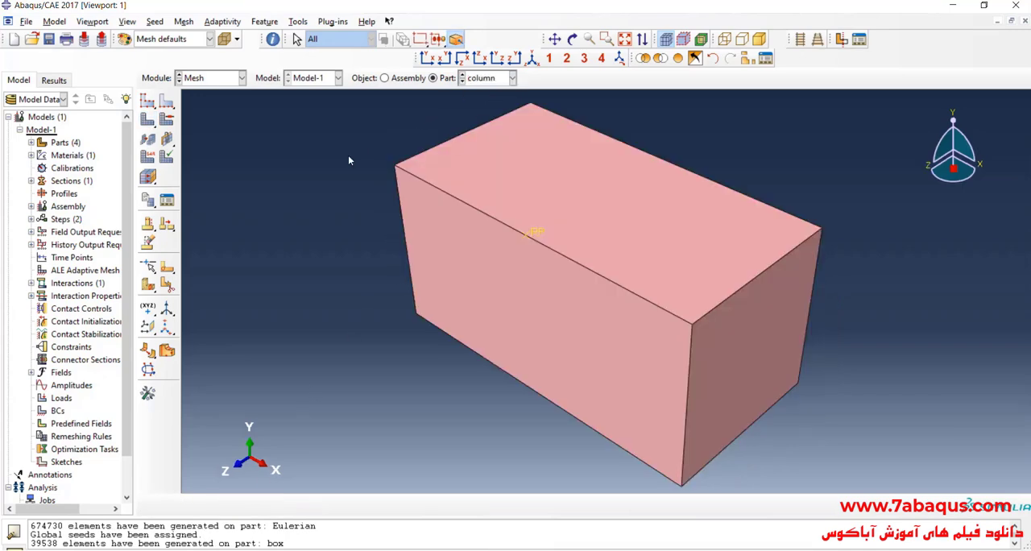
click(147, 101)
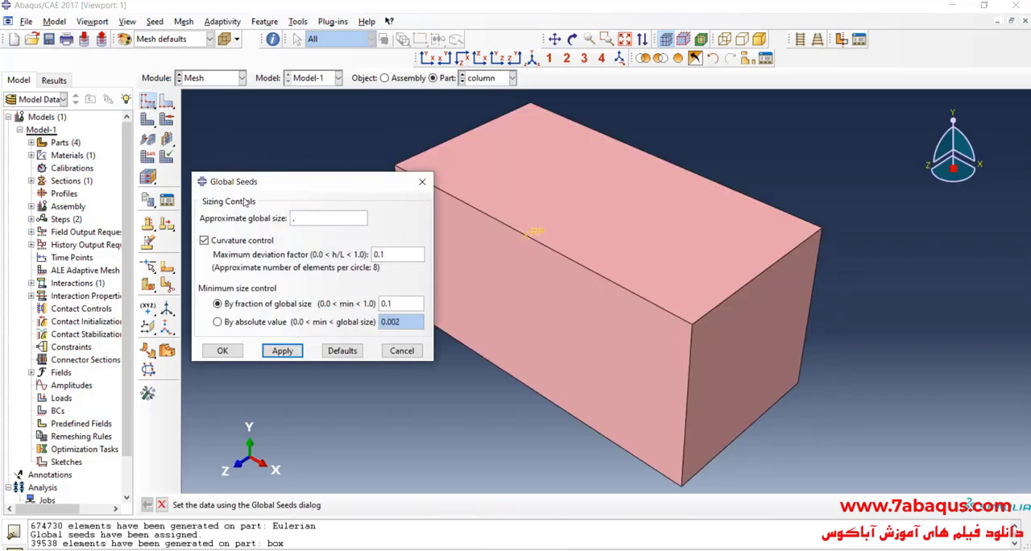
text(.0075)
click(226, 354)
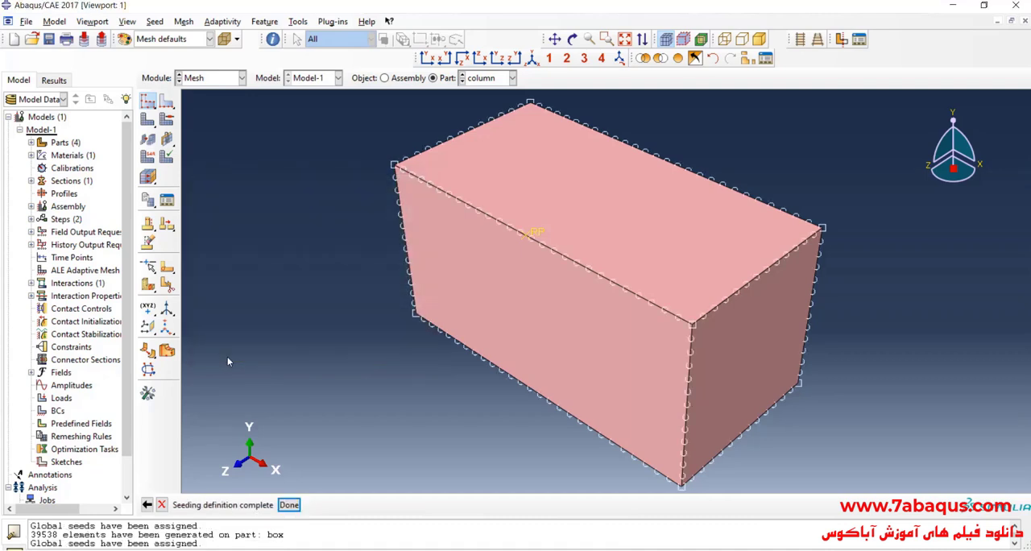
click(148, 100)
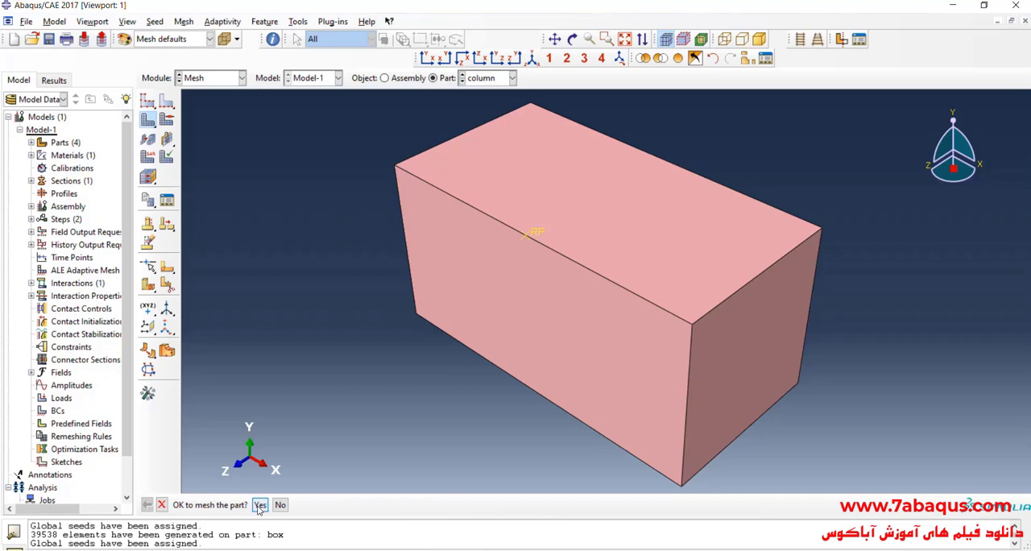
click(260, 504)
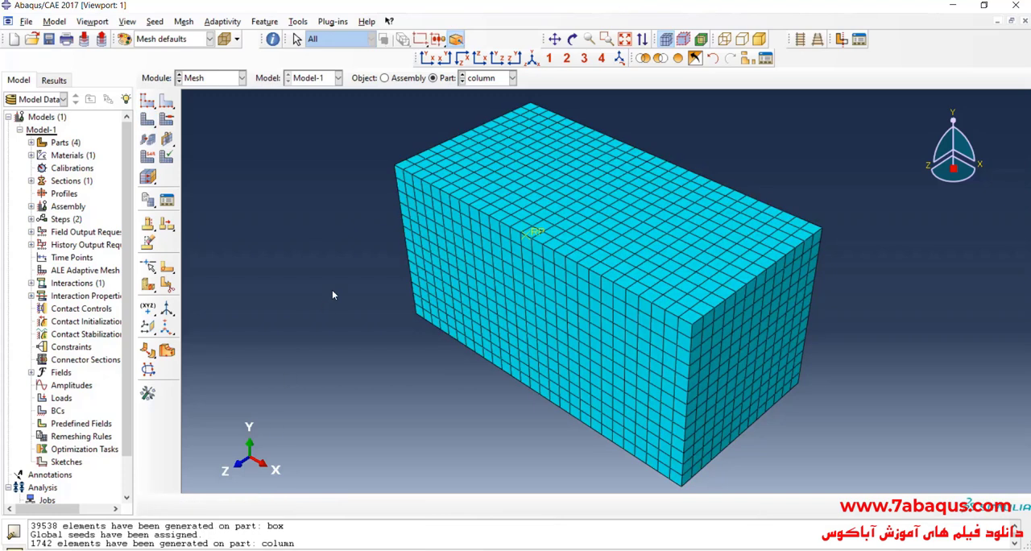
- Assign discrete rigid elements from the Explicit element library to all faces of the column part
click(147, 156)
drag(354, 133, 857, 492)
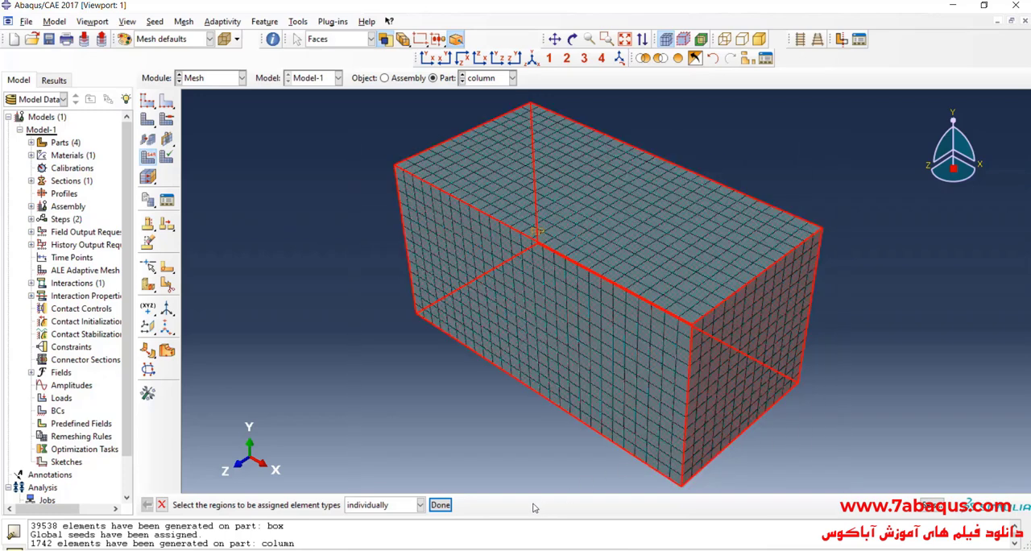
click(439, 504)
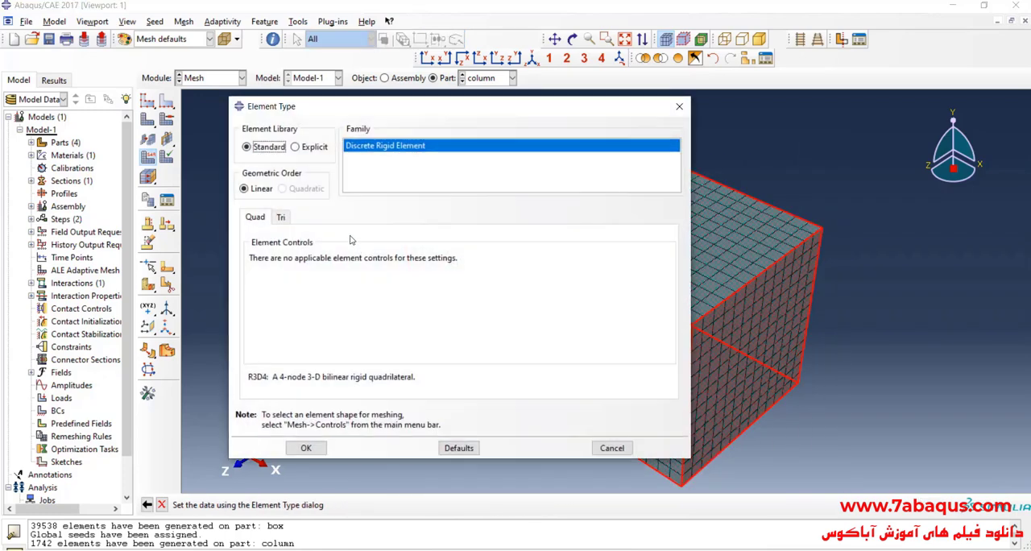
click(313, 149)
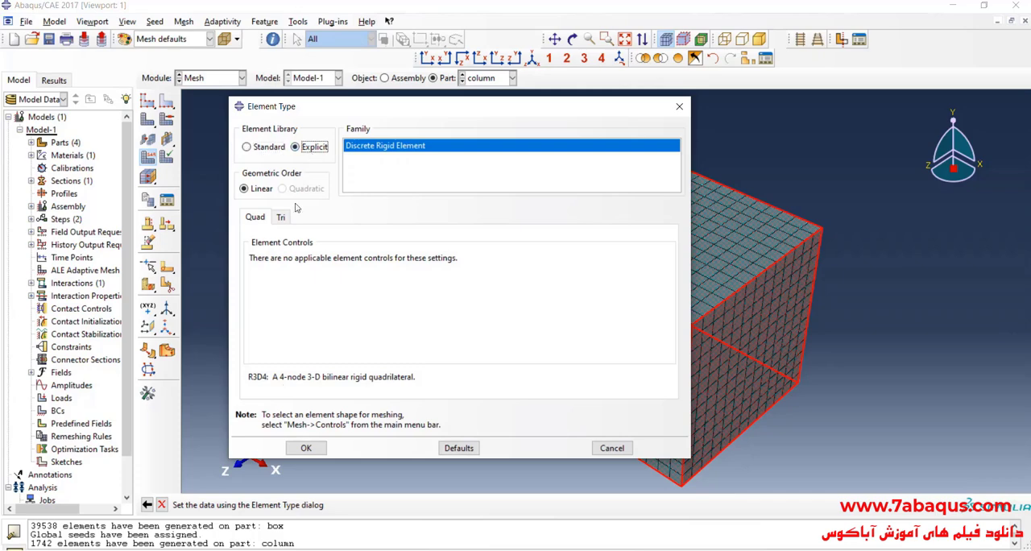
click(308, 449)
- Assign discrete rigid elements from the Explicit element library to all faces of the box part
click(491, 79)
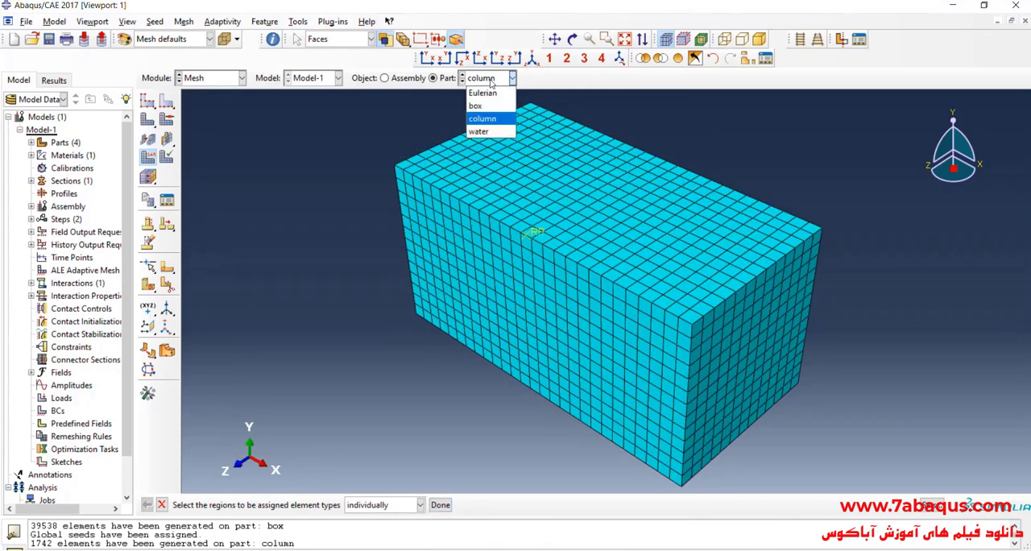
click(488, 107)
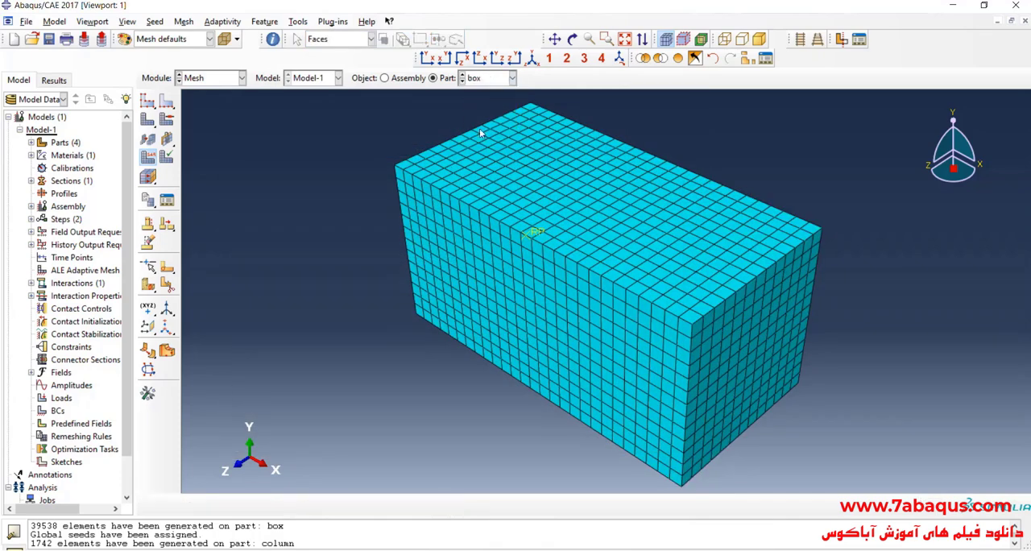
click(149, 159)
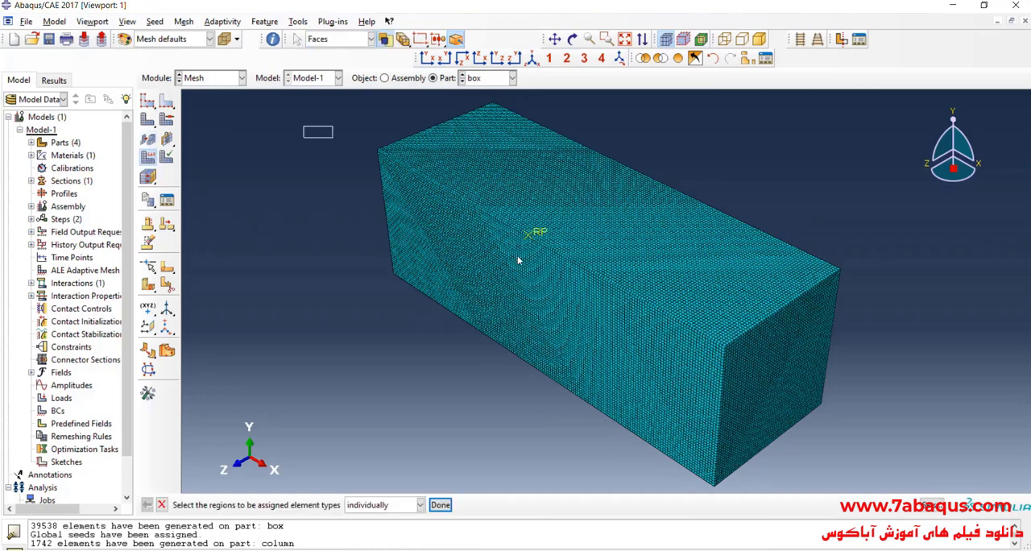
drag(303, 125, 844, 490)
click(440, 504)
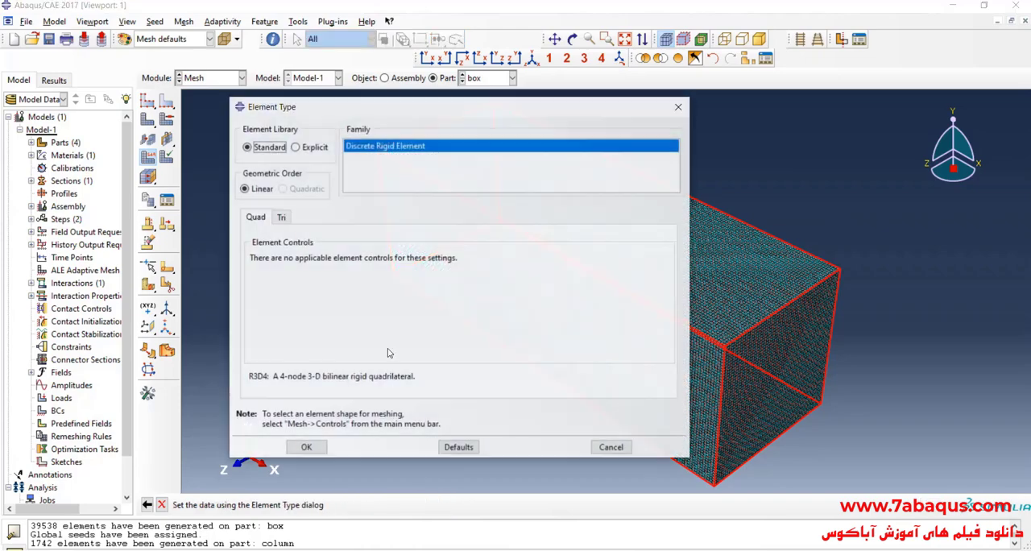
click(295, 146)
click(306, 448)
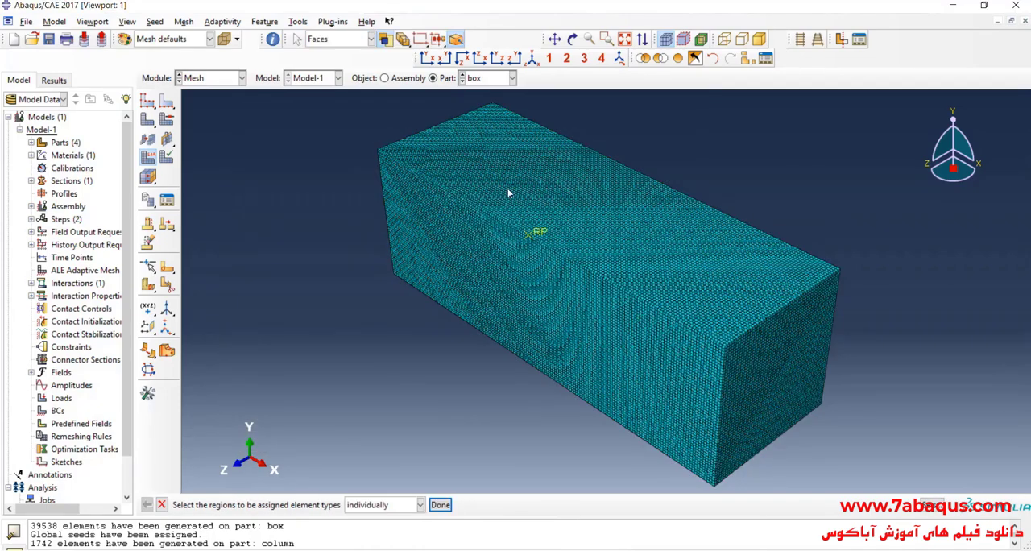
- Check the element type settings of the Eulerian part
click(494, 78)
click(487, 94)
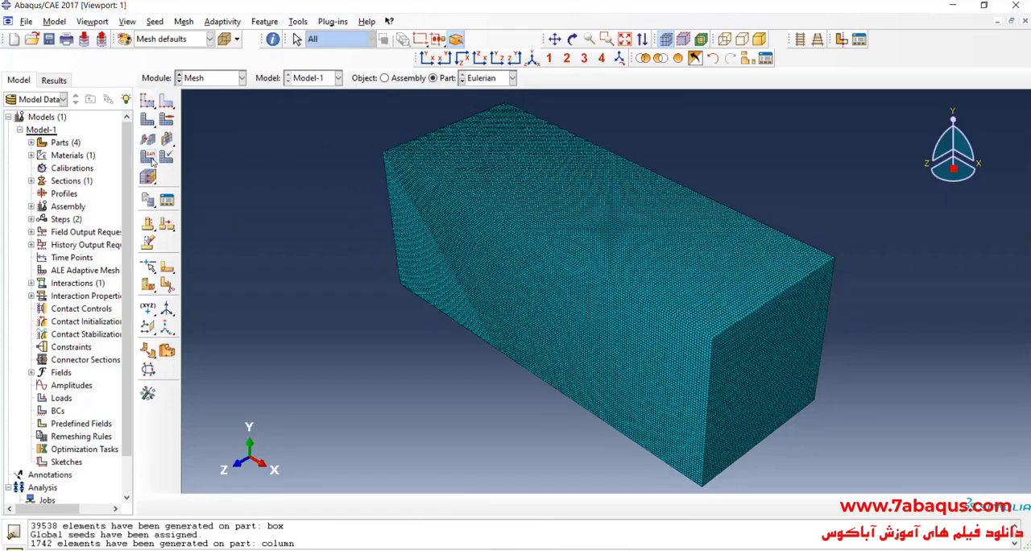
click(656, 374)
click(356, 504)
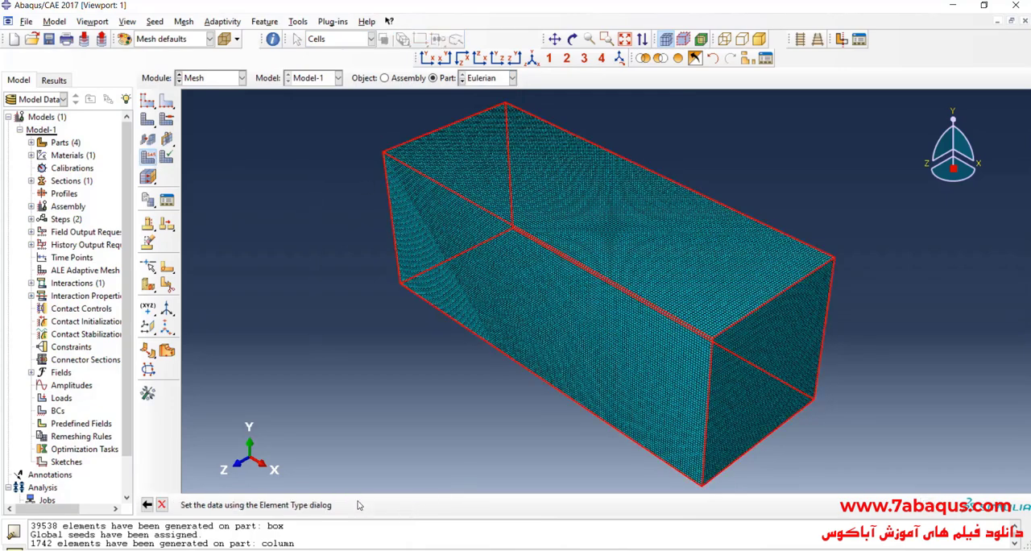
click(679, 106)
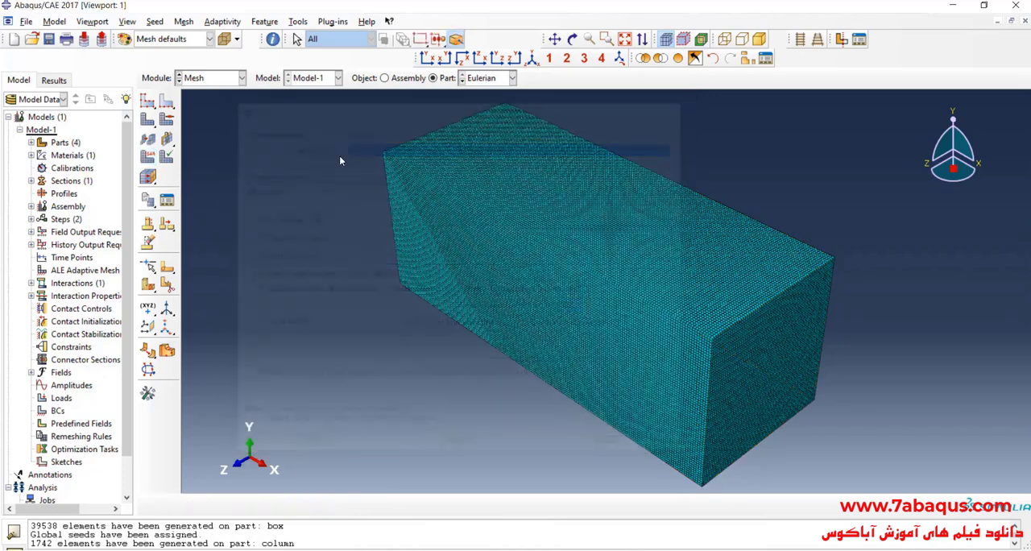
- In the Load module, create a mechanical Gravity load in Step-1 with Component 2 set to -9.81
click(226, 80)
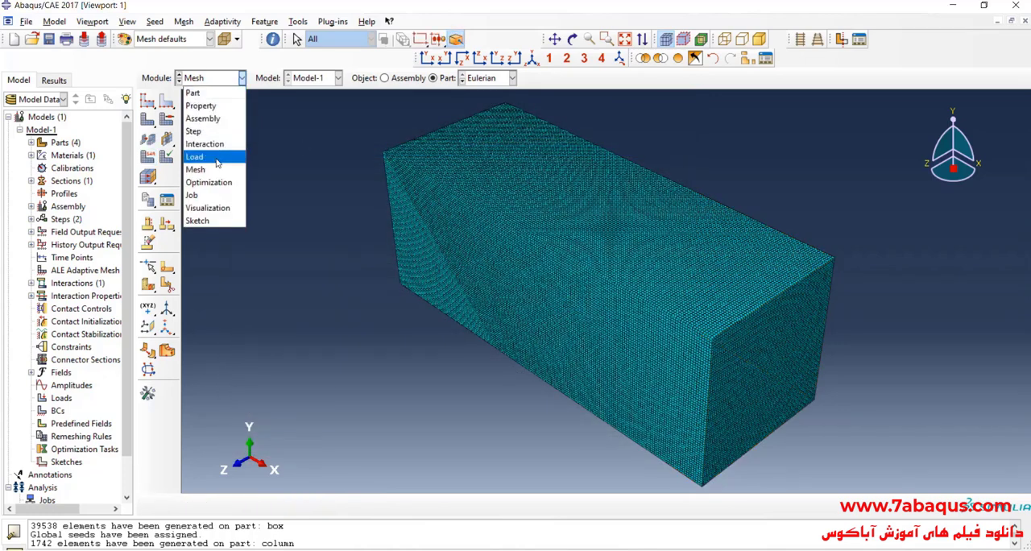
click(215, 160)
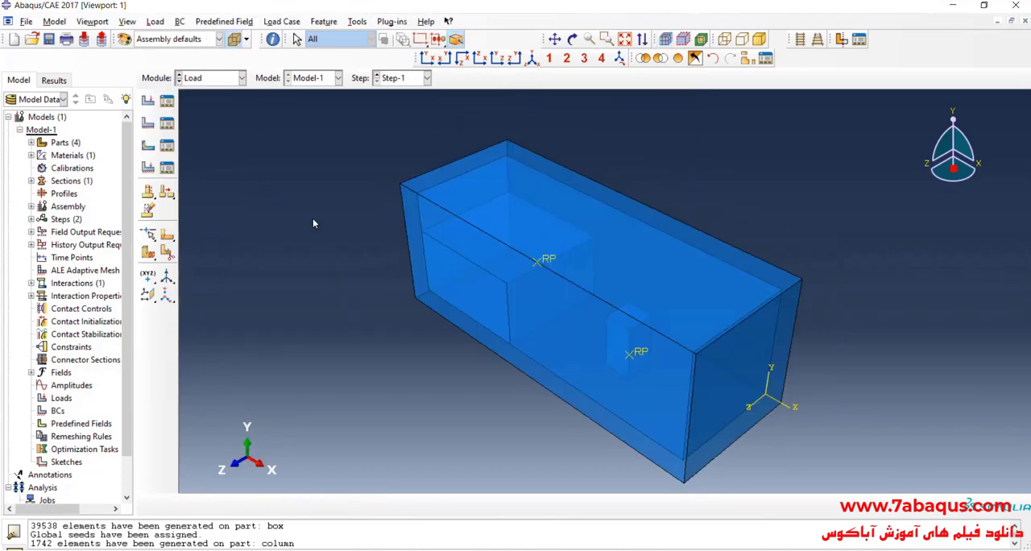
click(150, 109)
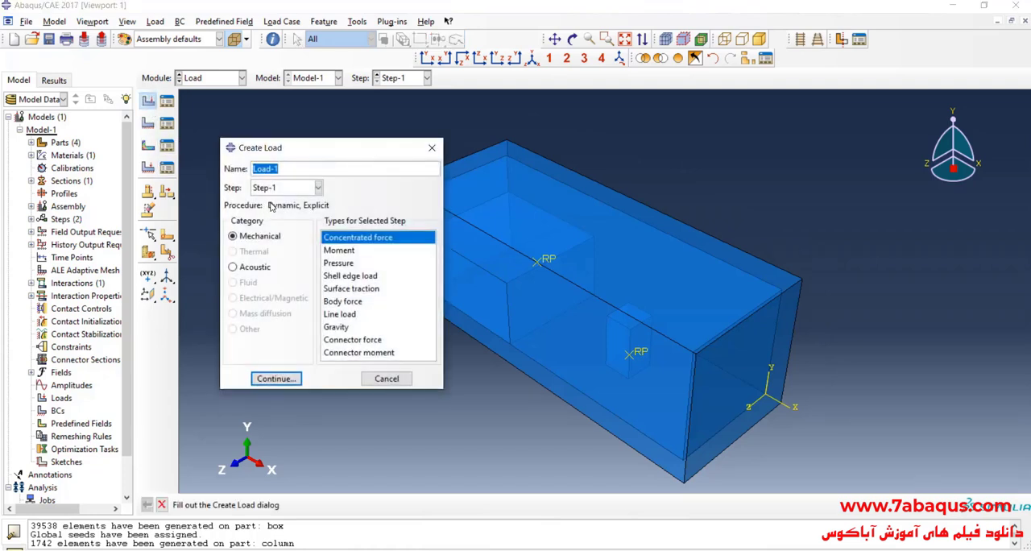
click(336, 327)
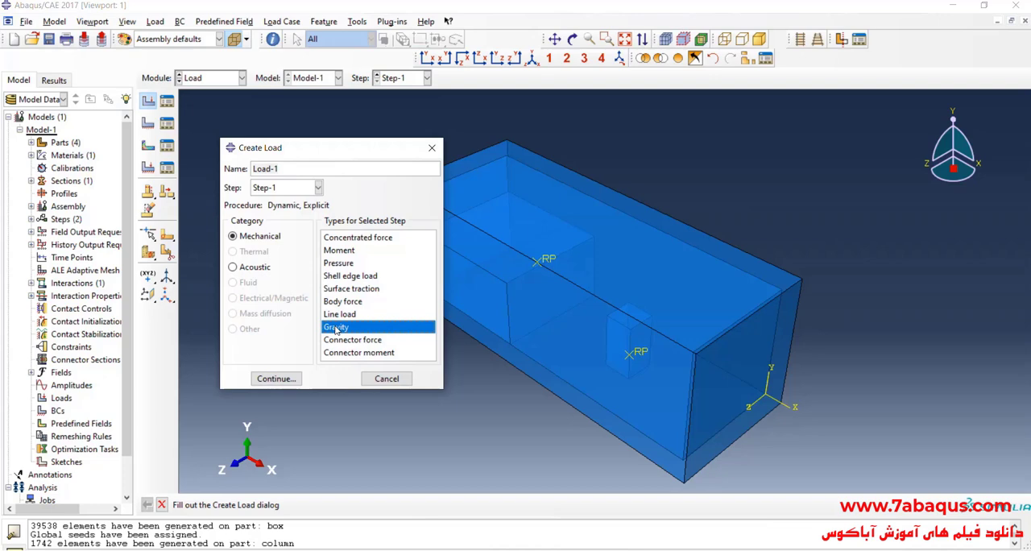
click(293, 379)
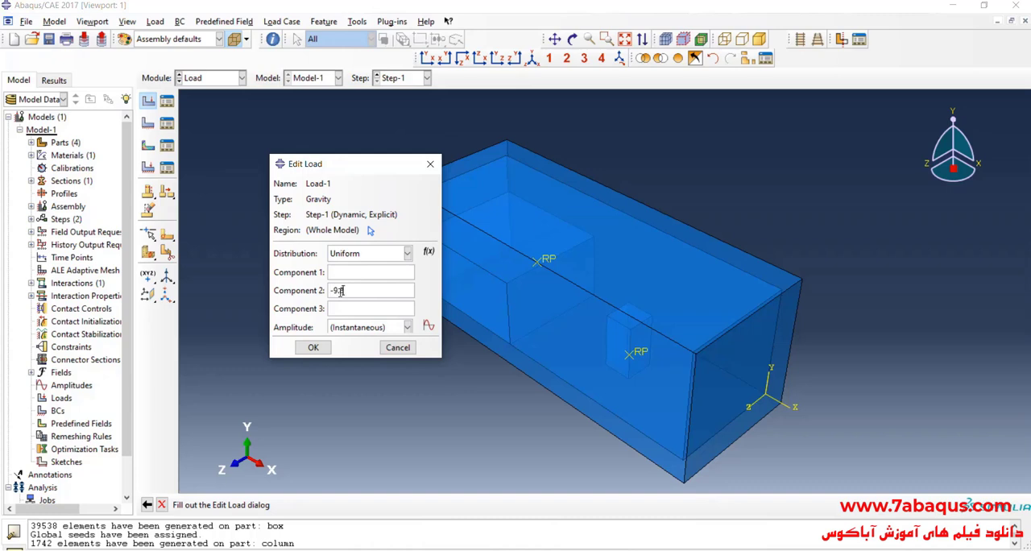
text(81)
- Restrict the gravity load's region from the whole model to the Eulerian instance and finish the load
click(369, 232)
click(547, 371)
click(523, 504)
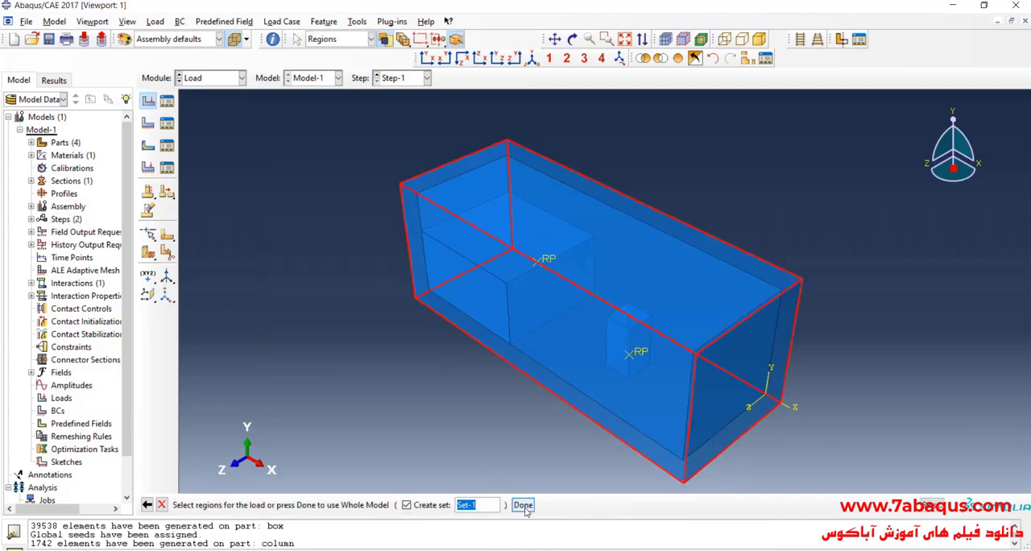
click(322, 348)
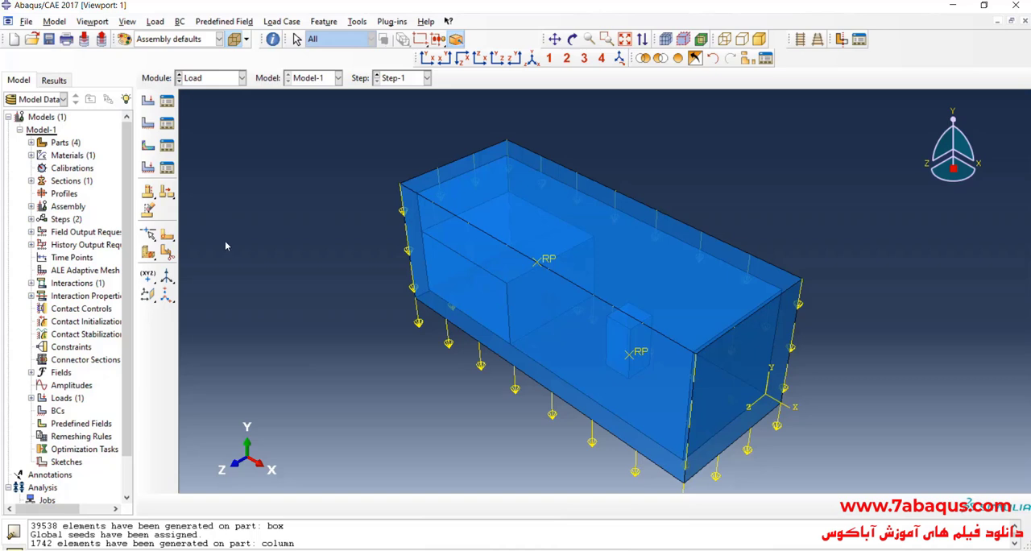
- Create a Displacement/Rotation boundary condition in the Initial step on the reference points of the box and the column
click(149, 123)
click(259, 171)
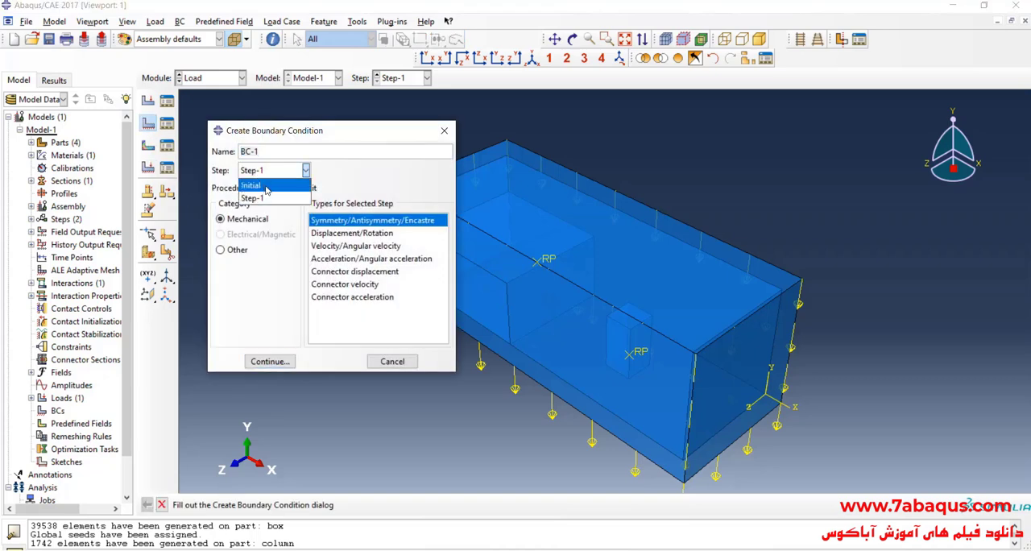
click(266, 186)
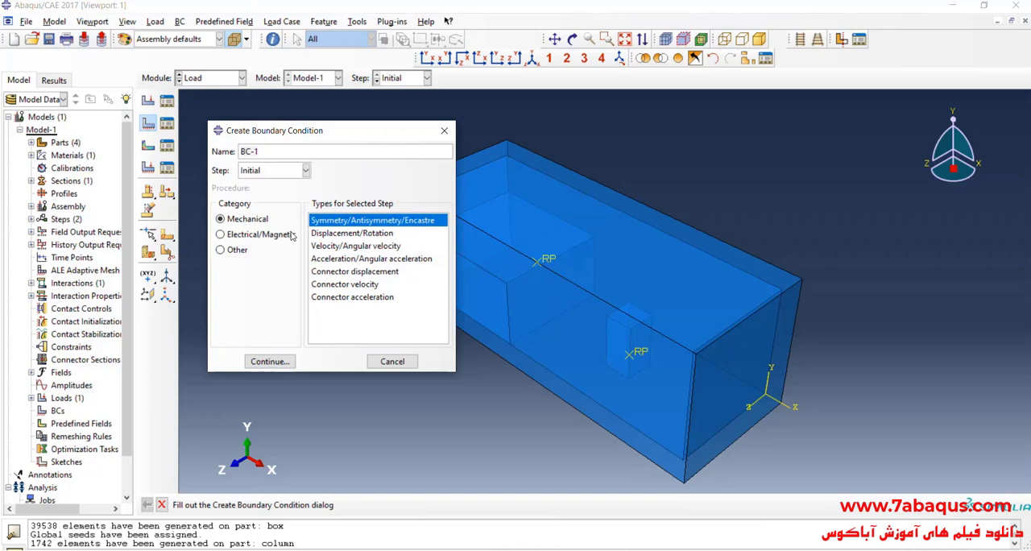
click(358, 234)
click(290, 362)
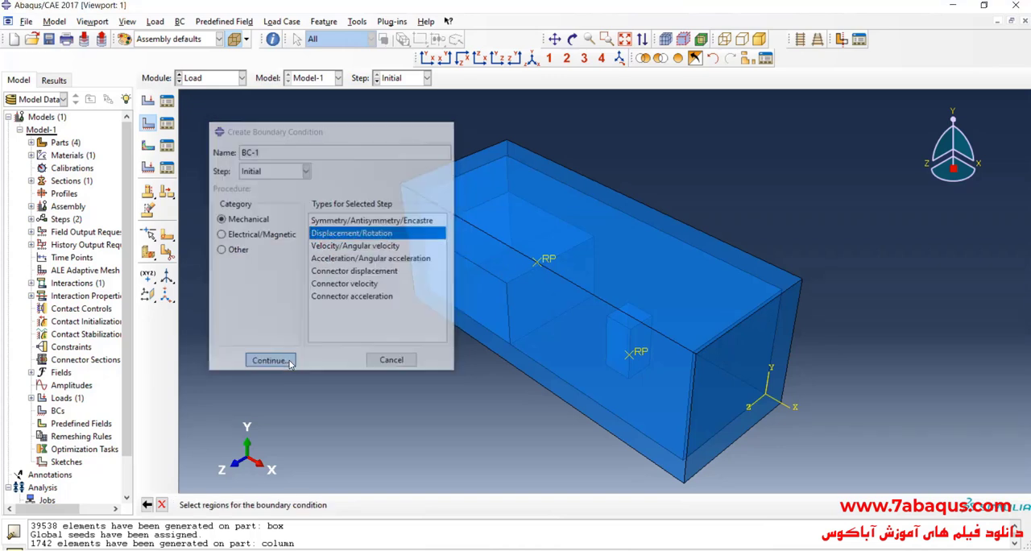
click(548, 264)
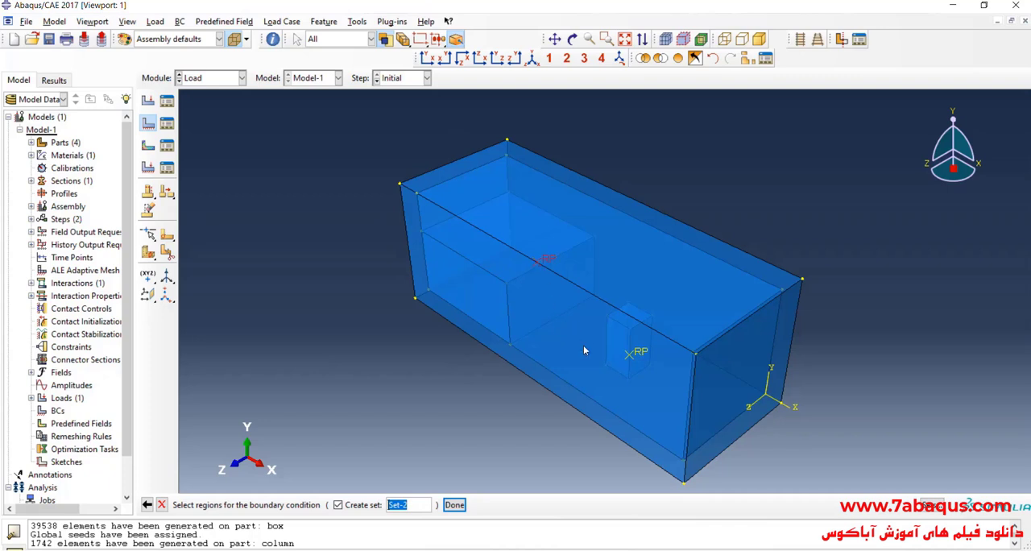
shift+click(636, 354)
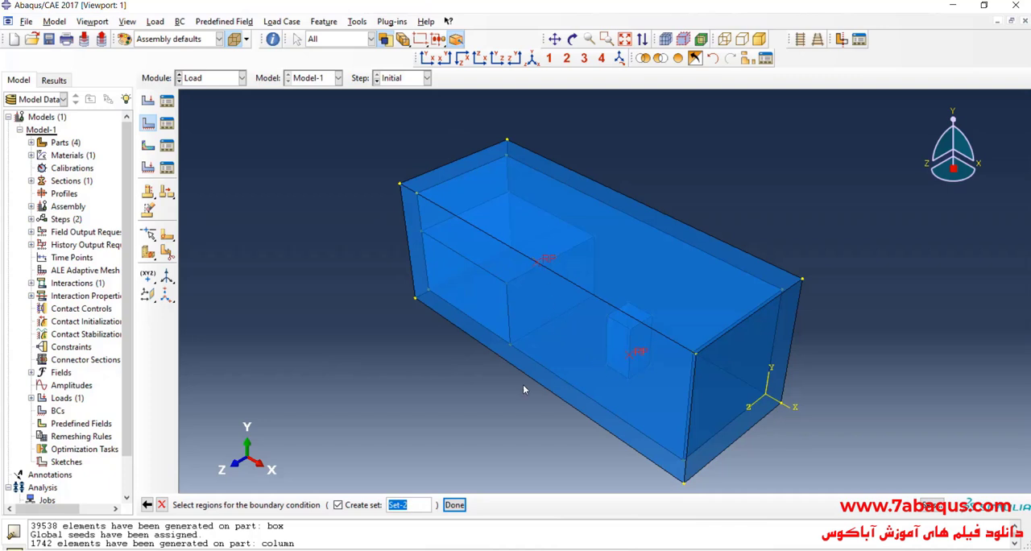
click(453, 504)
- Fix all six degrees of freedom, U1 to U3 and UR1 to UR3, in the boundary condition
click(335, 255)
click(332, 239)
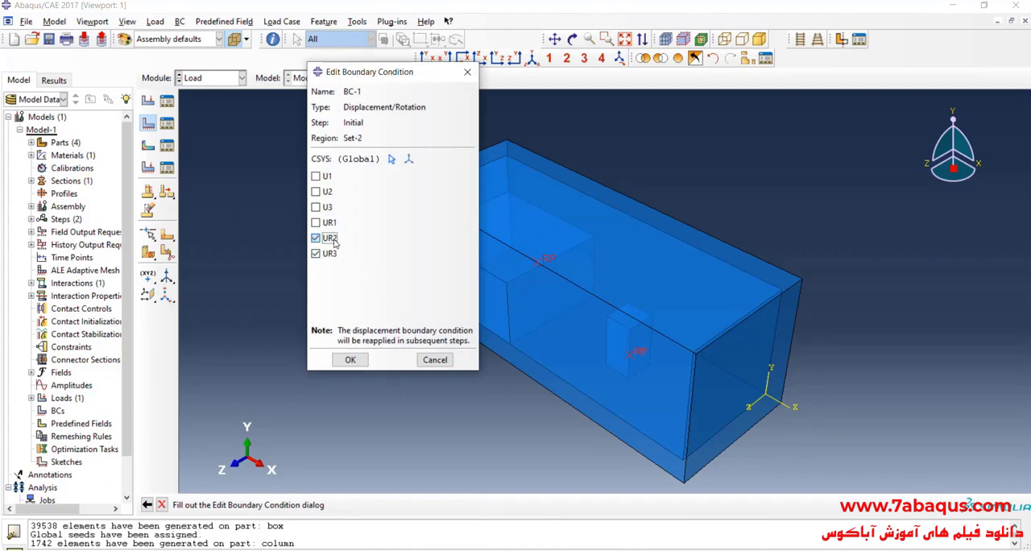
click(328, 224)
click(325, 207)
click(326, 191)
click(324, 176)
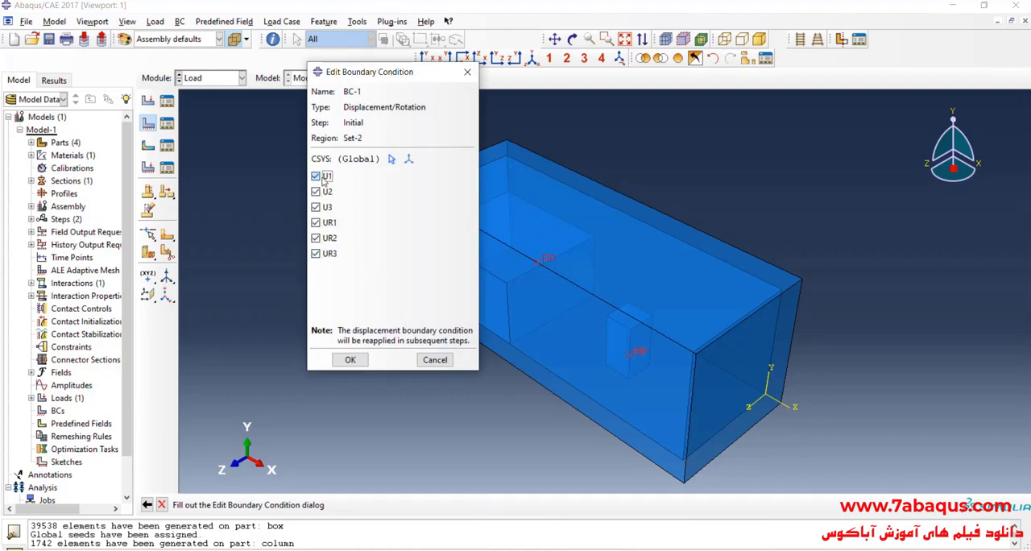
click(350, 359)
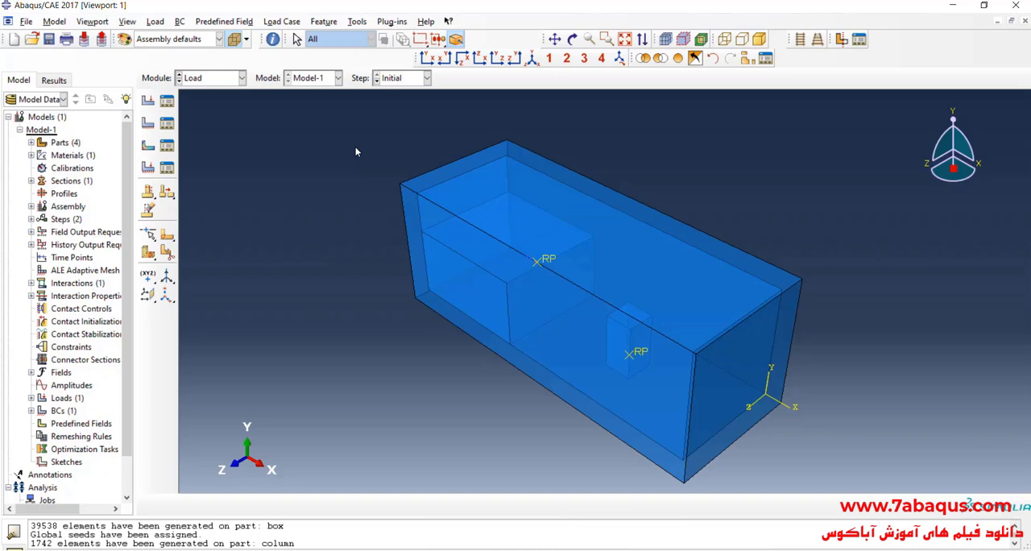
- Create a discrete field with the Volume Fraction Tool, using Eulerian-1 as Eulerian instance and water-1 as reference, with material inside the reference at Medium accuracy
click(357, 22)
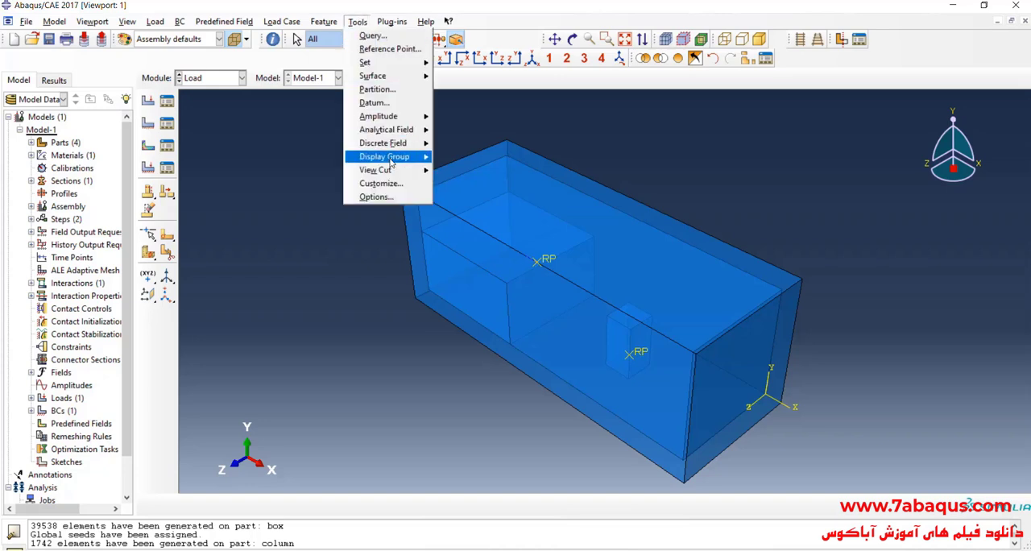
mouse_move(396, 149)
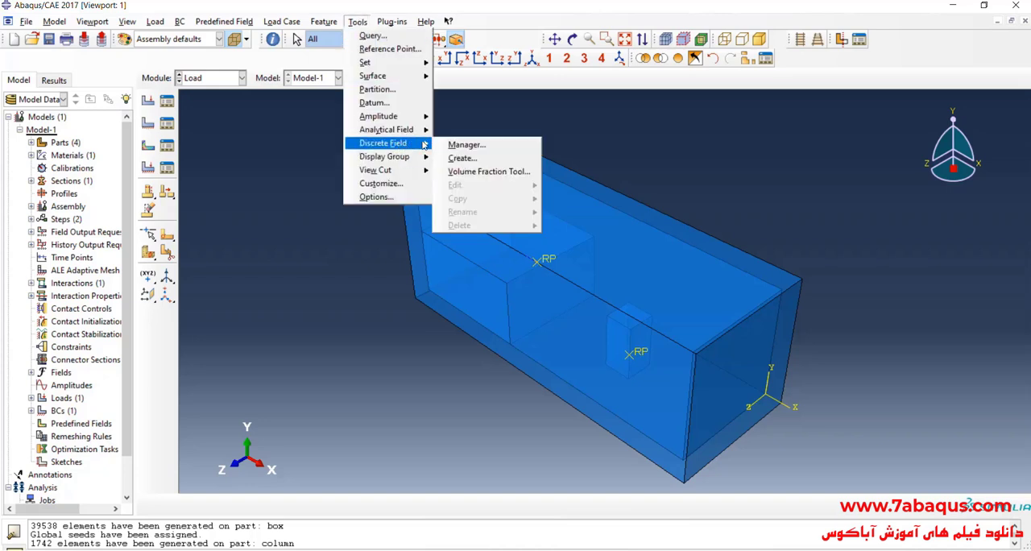
click(488, 172)
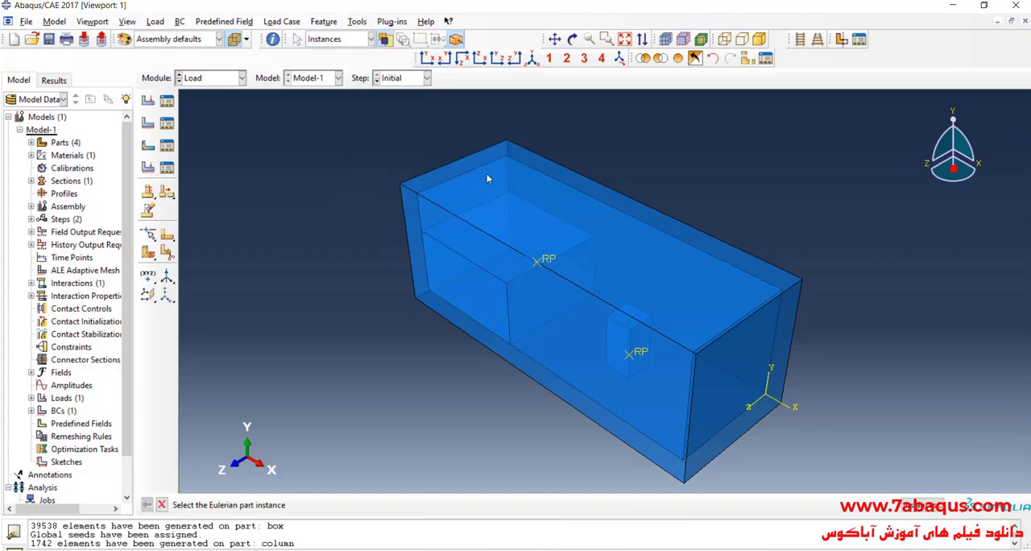
click(633, 243)
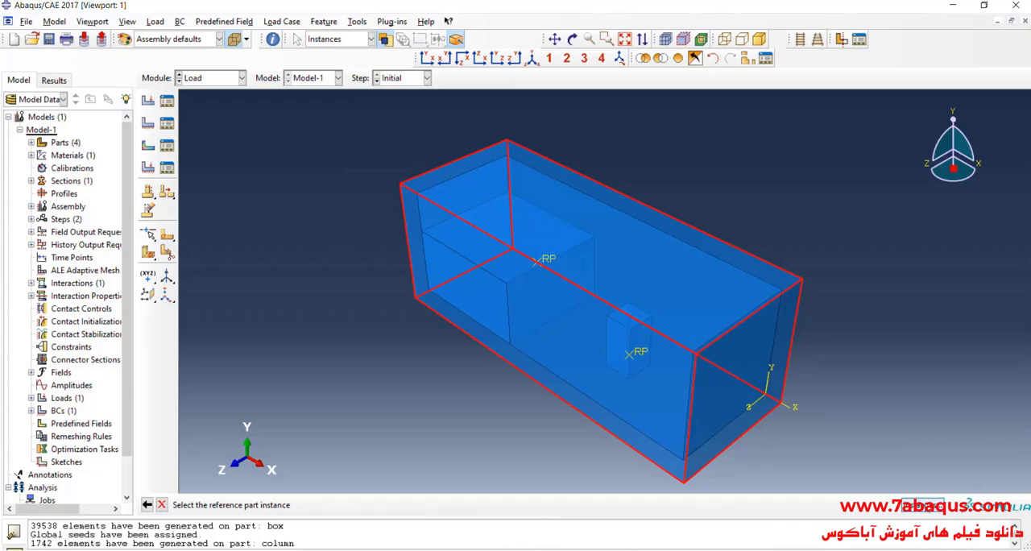
click(922, 505)
click(83, 84)
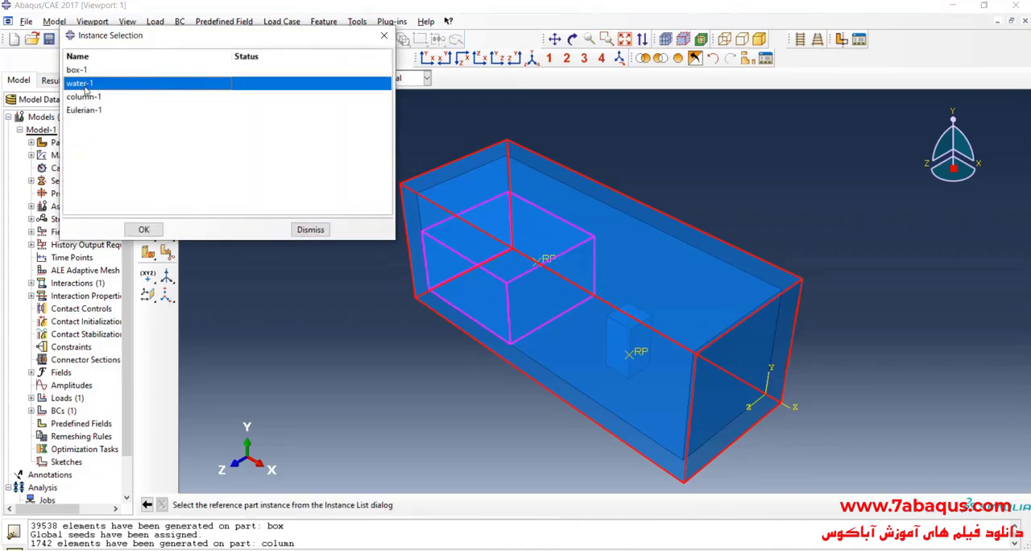
click(143, 229)
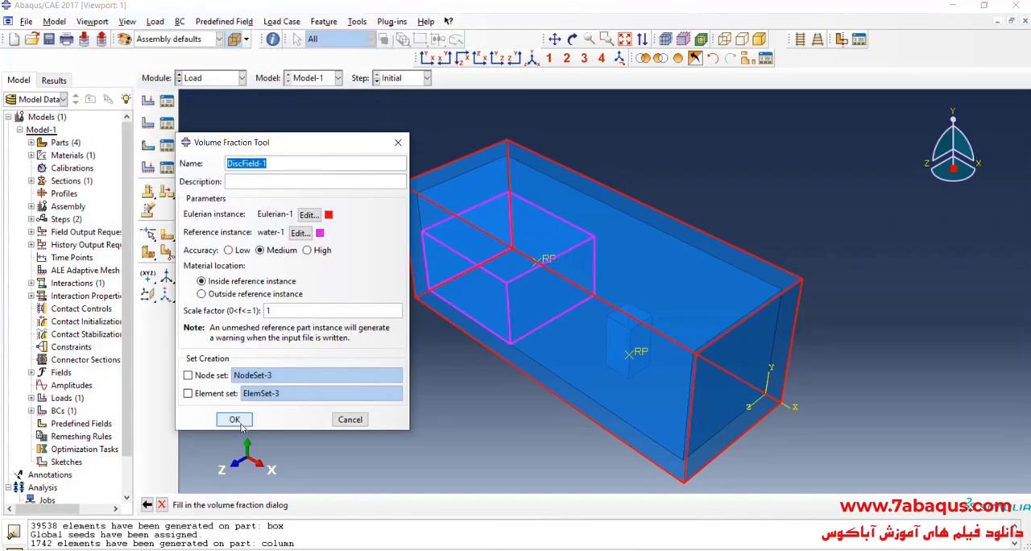
click(234, 420)
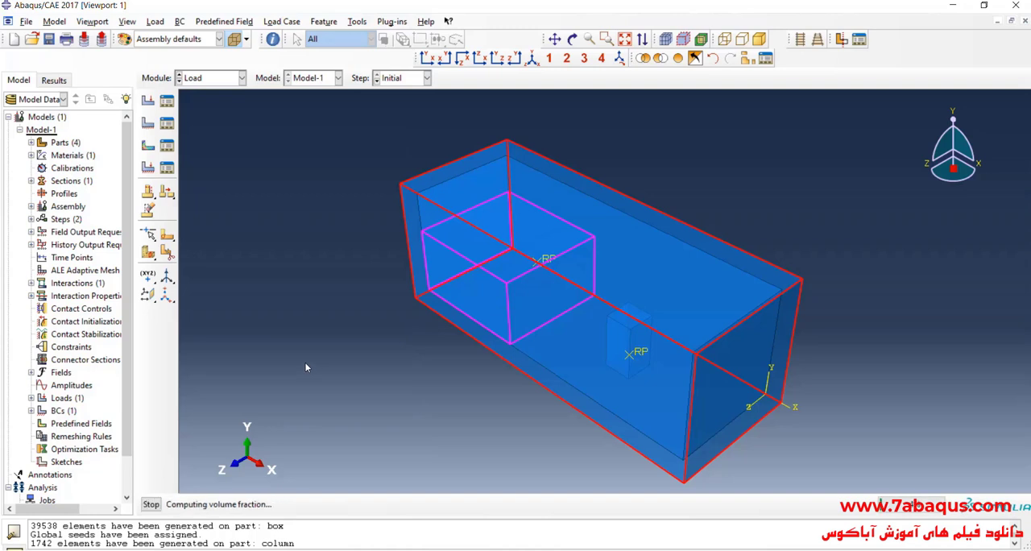
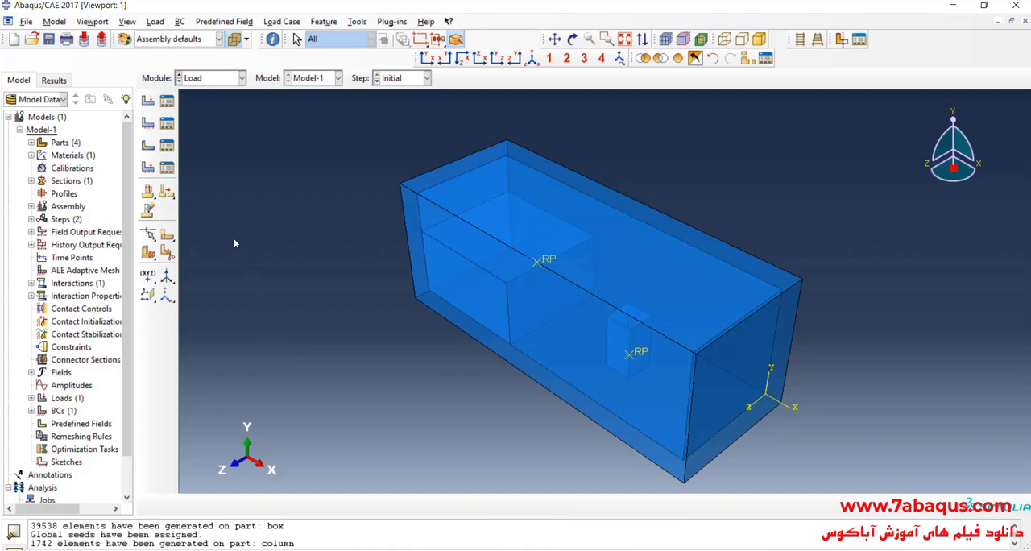
- Create a Material assignment predefined field in the Initial step on the Eulerian part instance
click(147, 146)
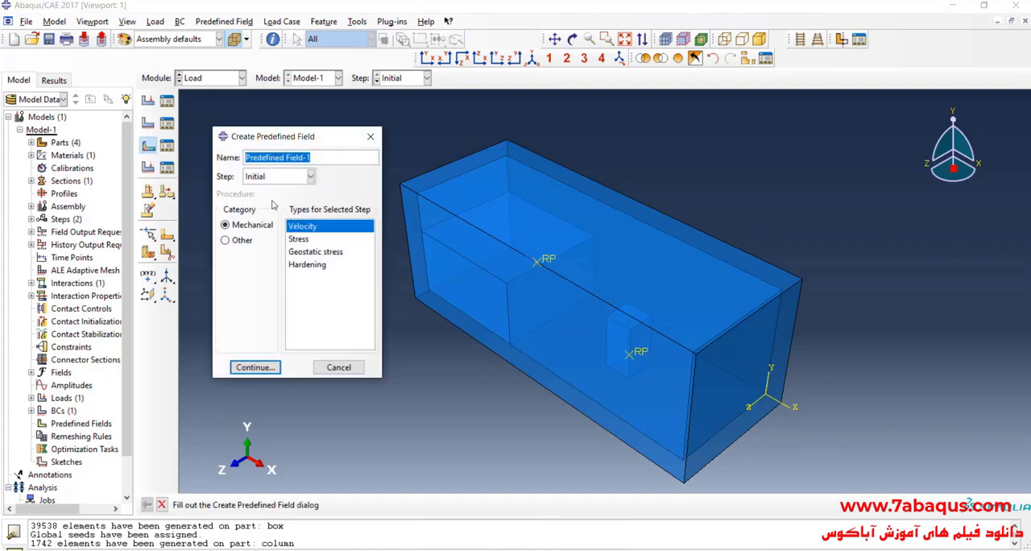
click(239, 242)
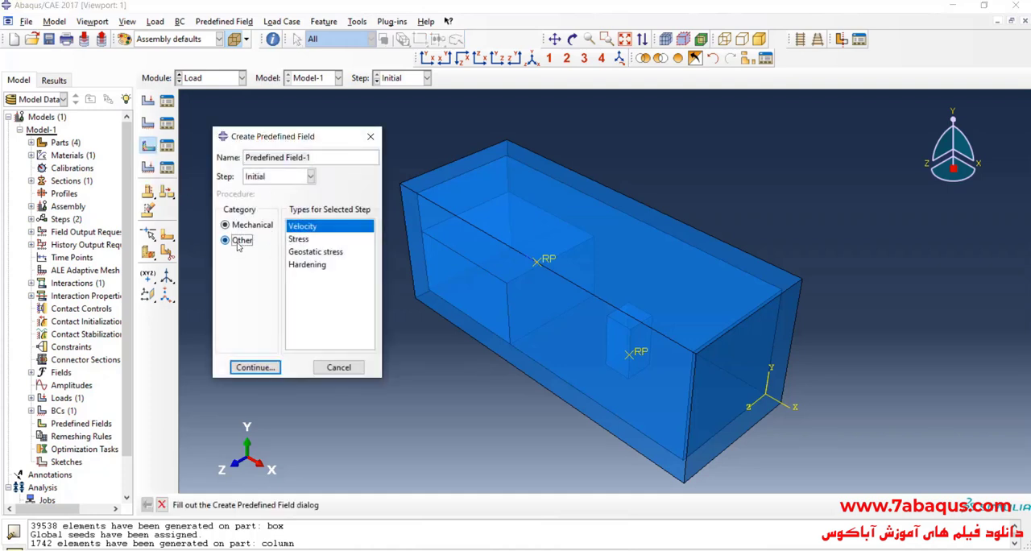
click(310, 240)
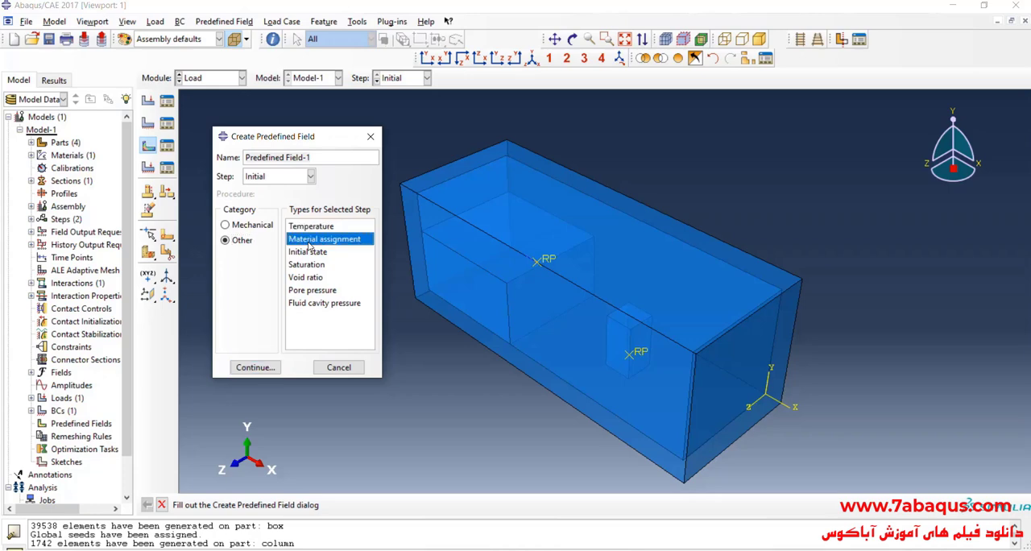
click(256, 368)
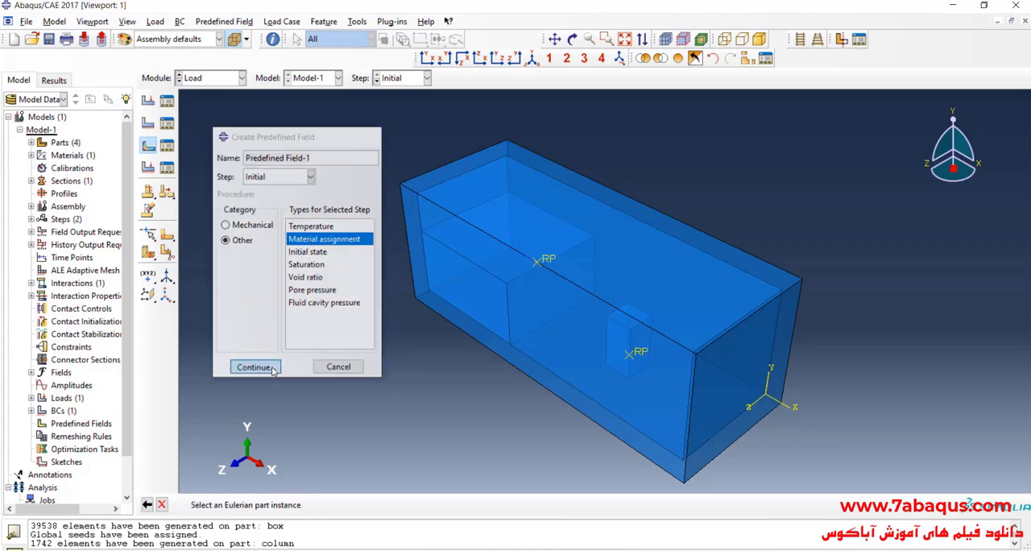
click(427, 294)
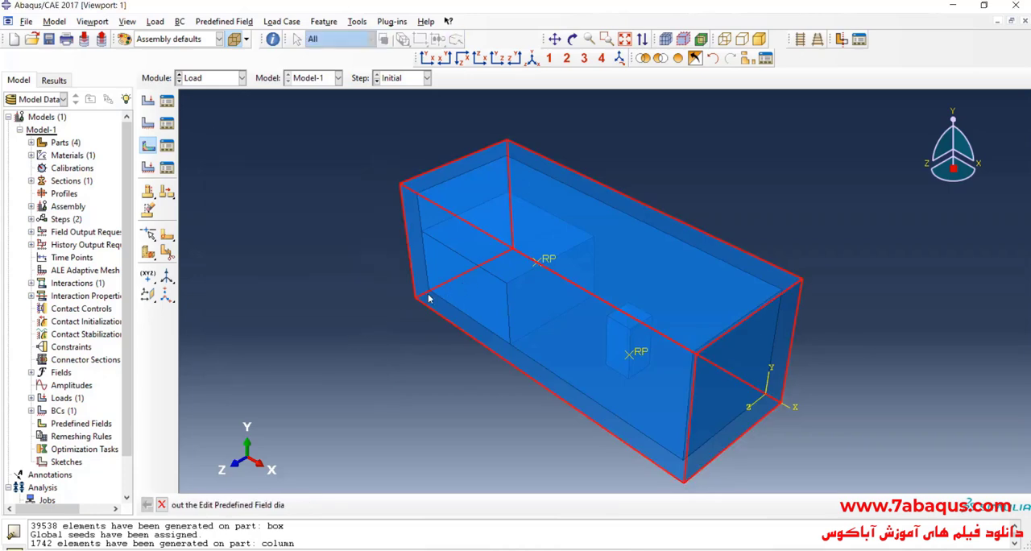
- Define the material assignment's volume fractions by discrete fields, using DiscField-1 for water-1, and finish the field
click(252, 218)
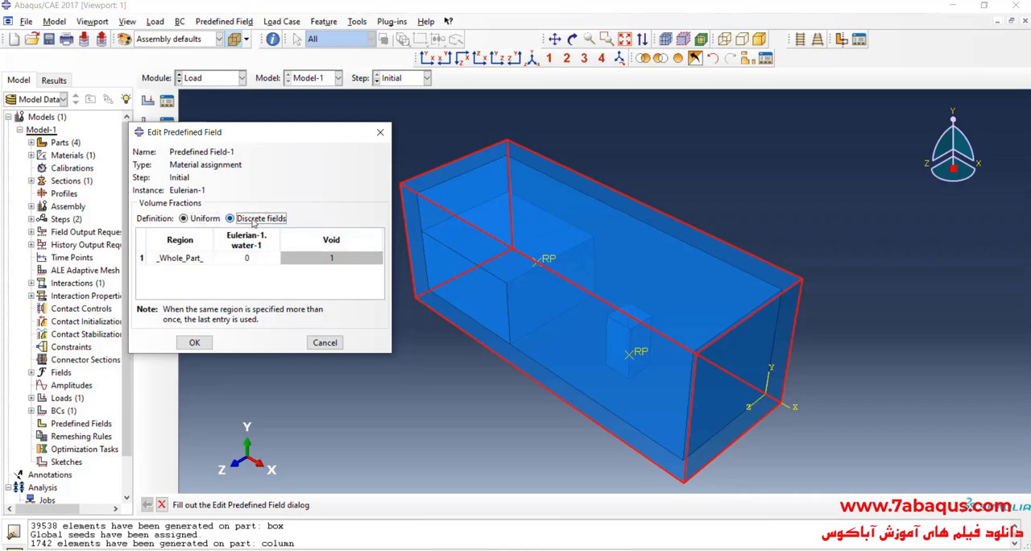
click(272, 258)
click(272, 258)
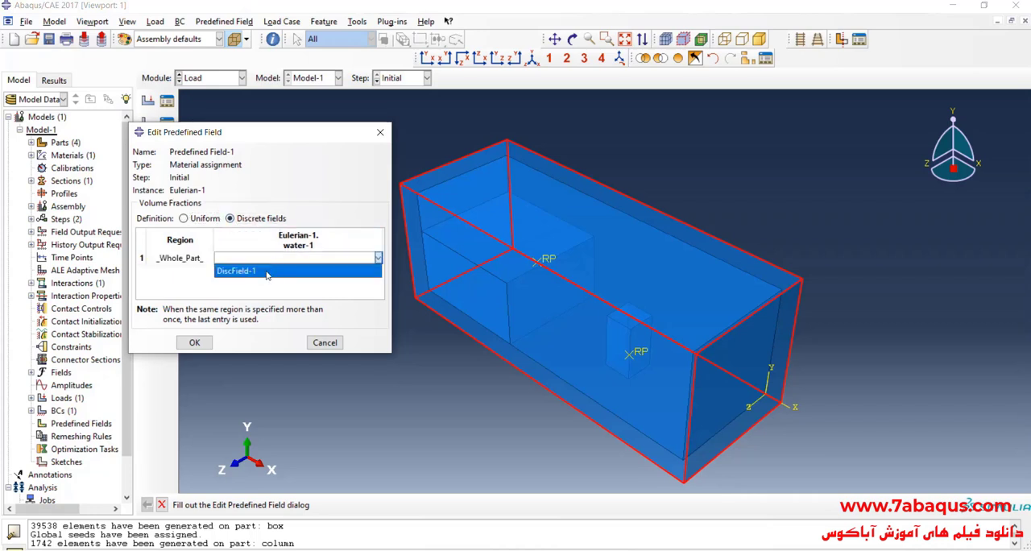
click(269, 272)
click(194, 342)
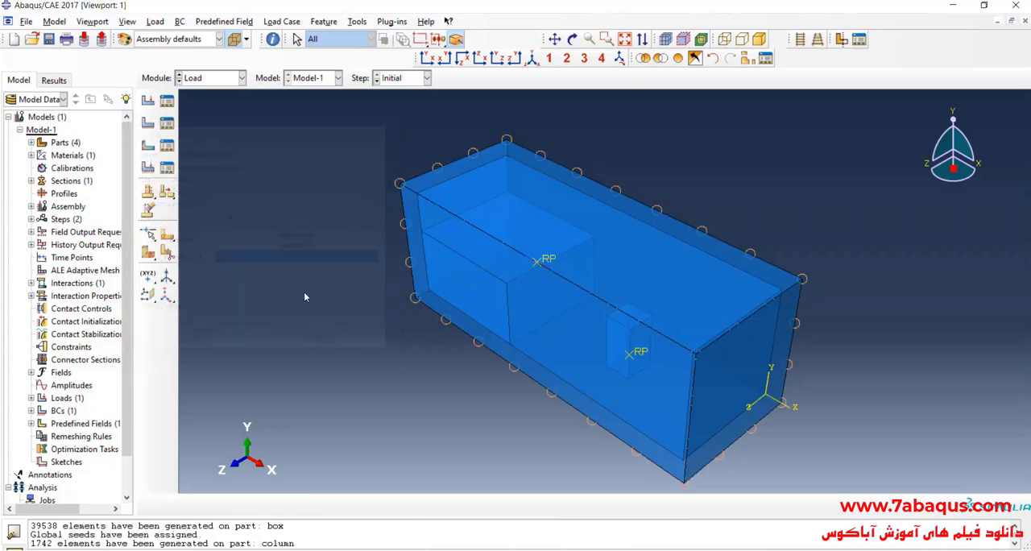
- Save the model database as water11 in the temp folder
click(228, 81)
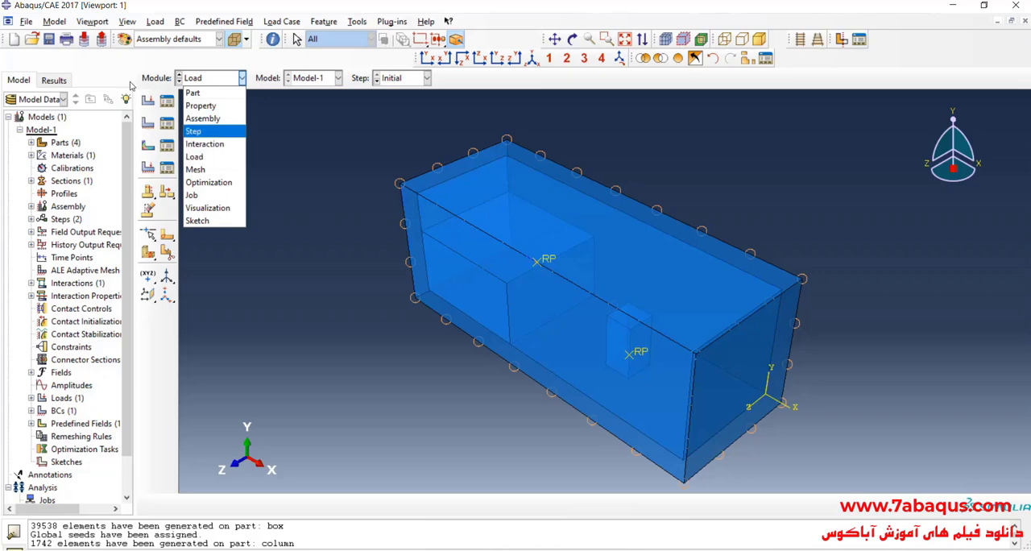
click(52, 45)
click(50, 40)
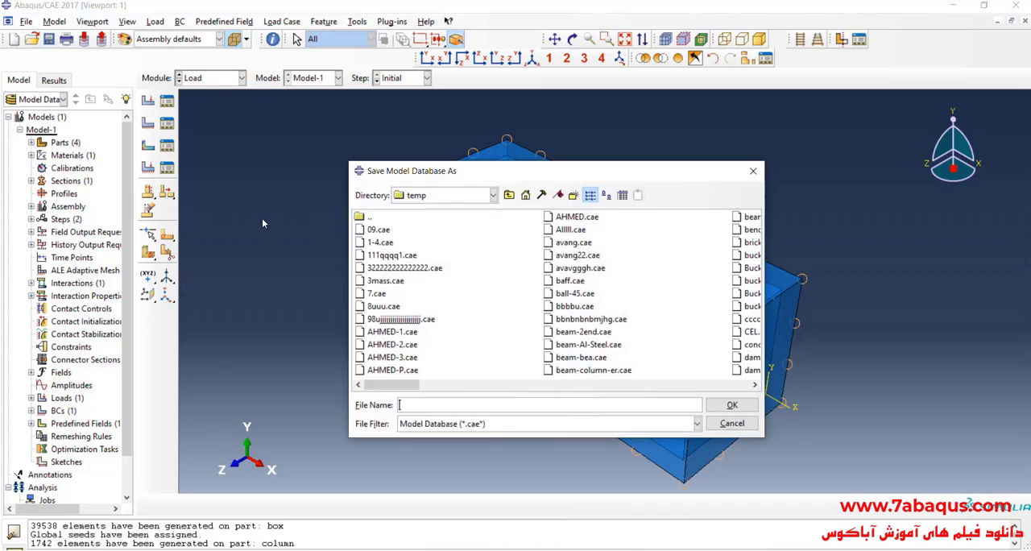
text(water11)
key(Return)
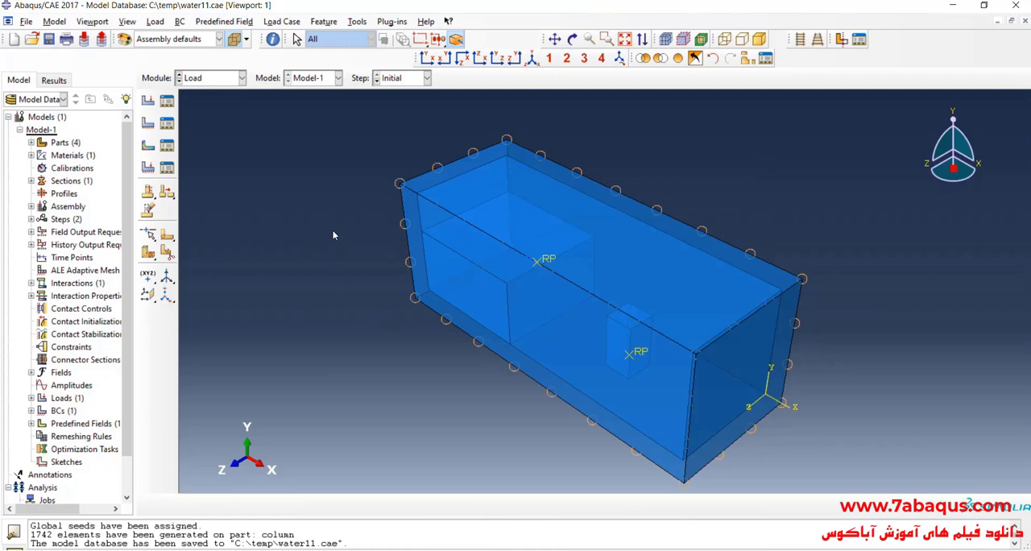
- Suppress the water-1 instance in the assembly
click(212, 79)
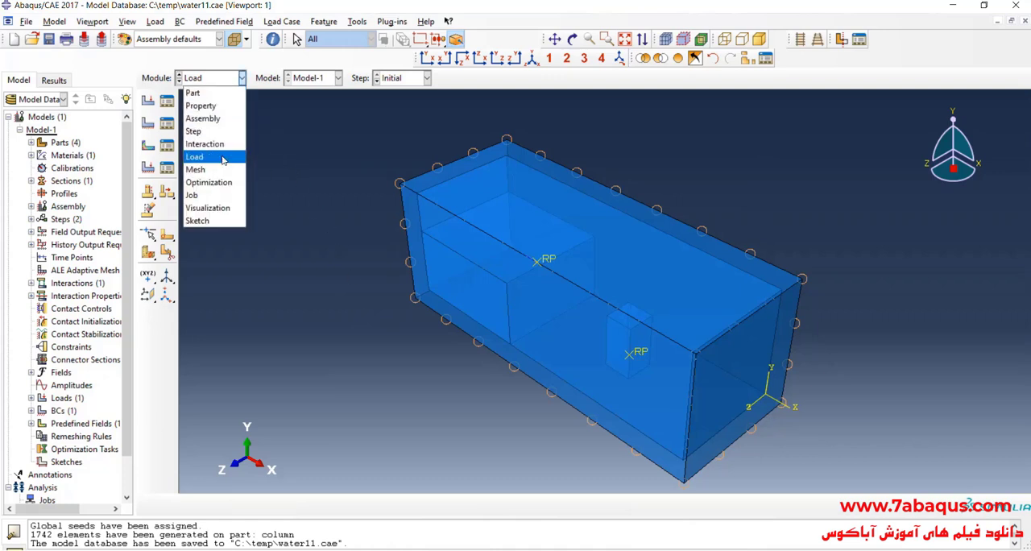
click(208, 119)
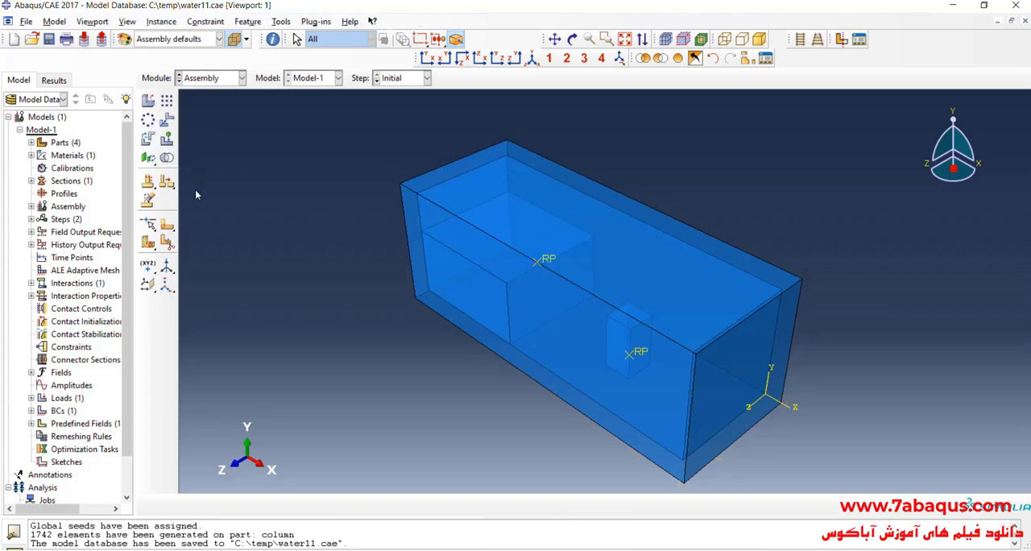
click(32, 207)
click(43, 220)
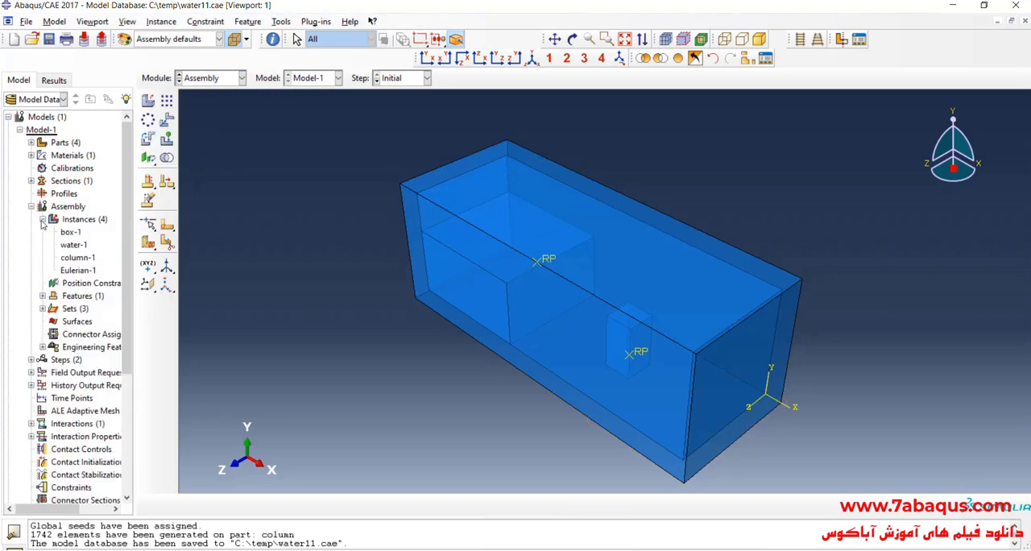
click(74, 245)
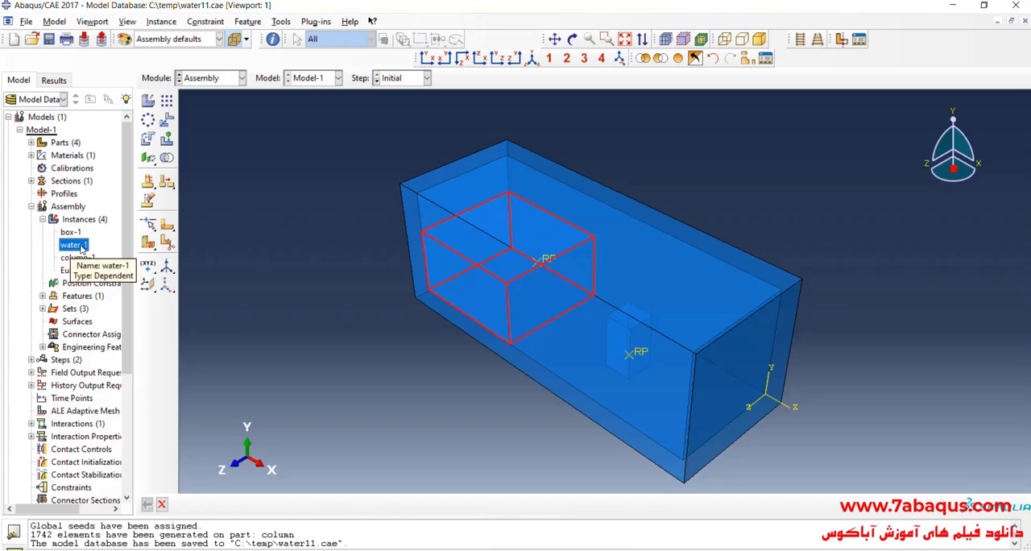
right_click(75, 250)
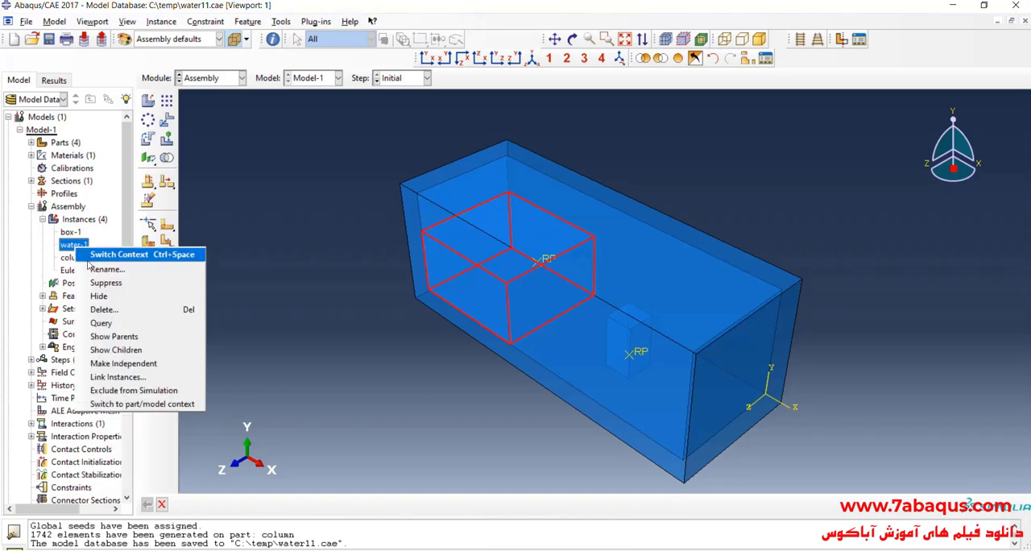
click(100, 286)
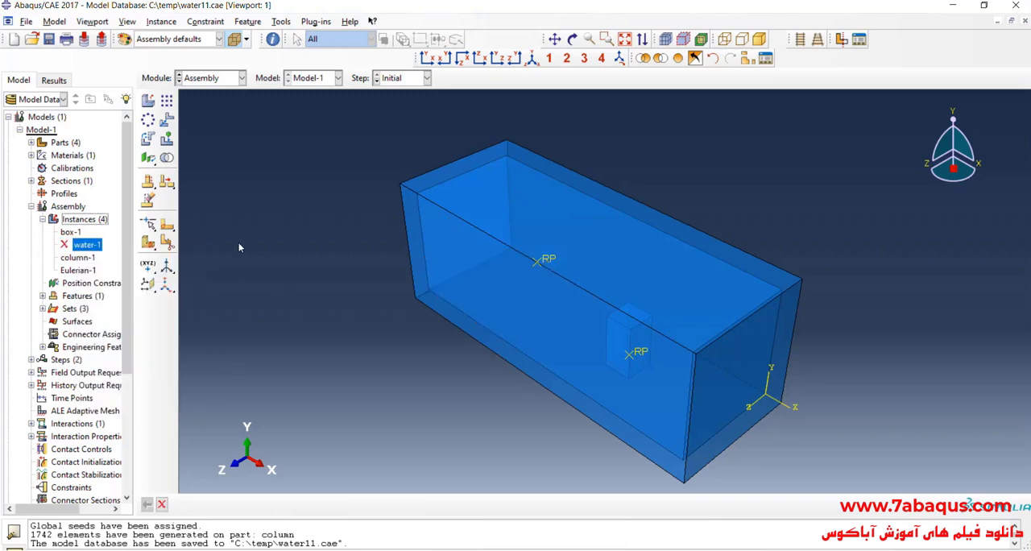
- Create an analysis job named water-11 from Model-1
click(225, 77)
click(216, 190)
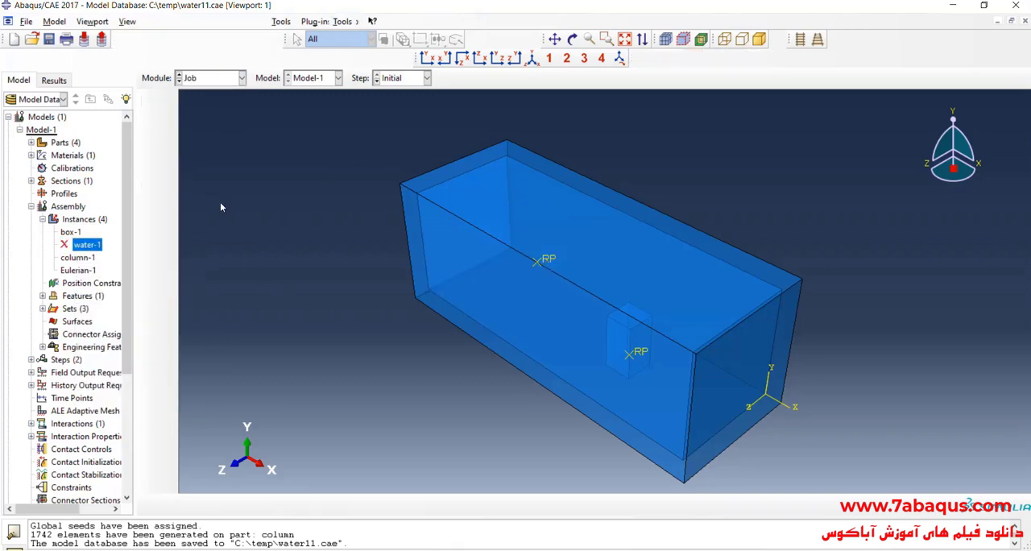
click(147, 101)
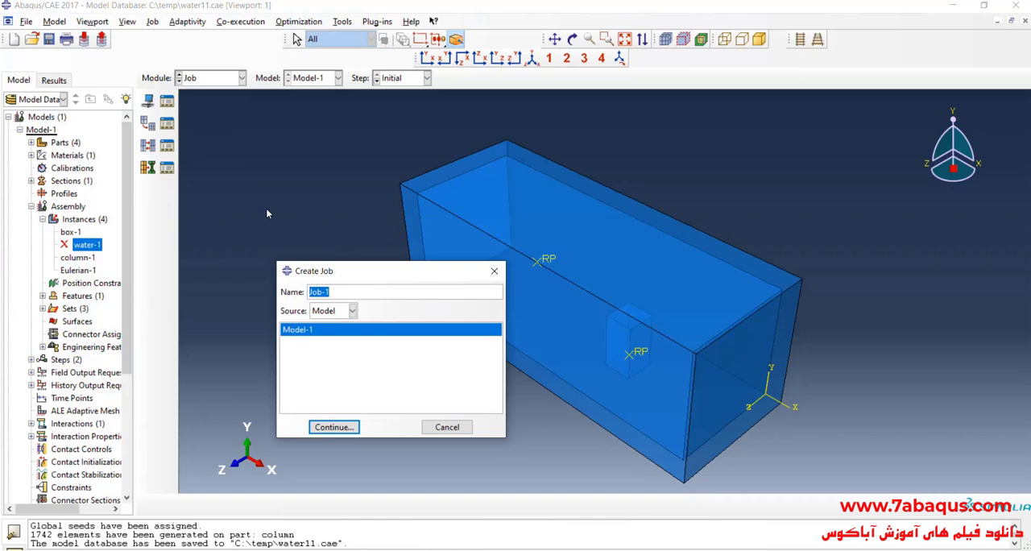
text(water-11)
click(346, 426)
- Set the job to run on multiple processors, using 8, and finish the job definition
click(590, 241)
click(514, 262)
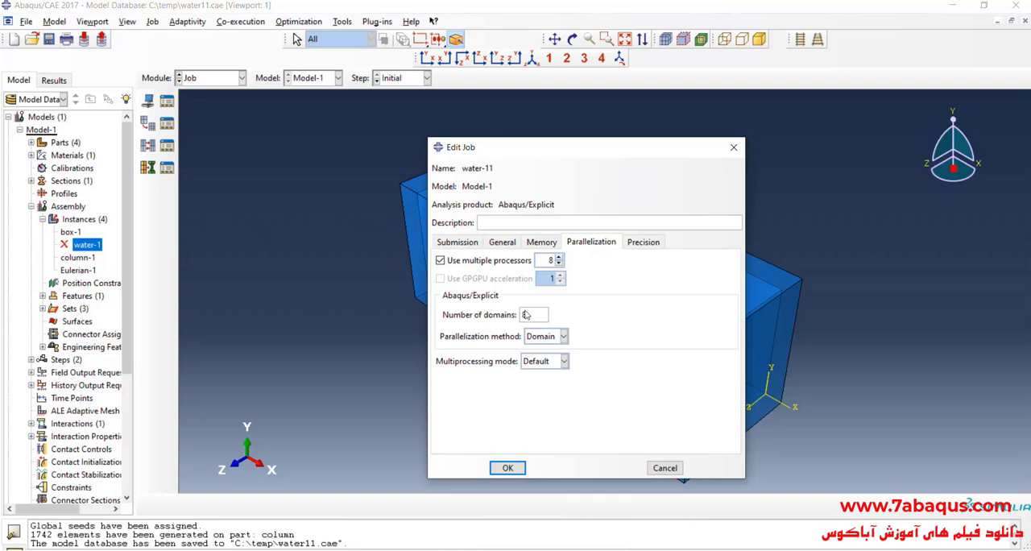
click(507, 468)
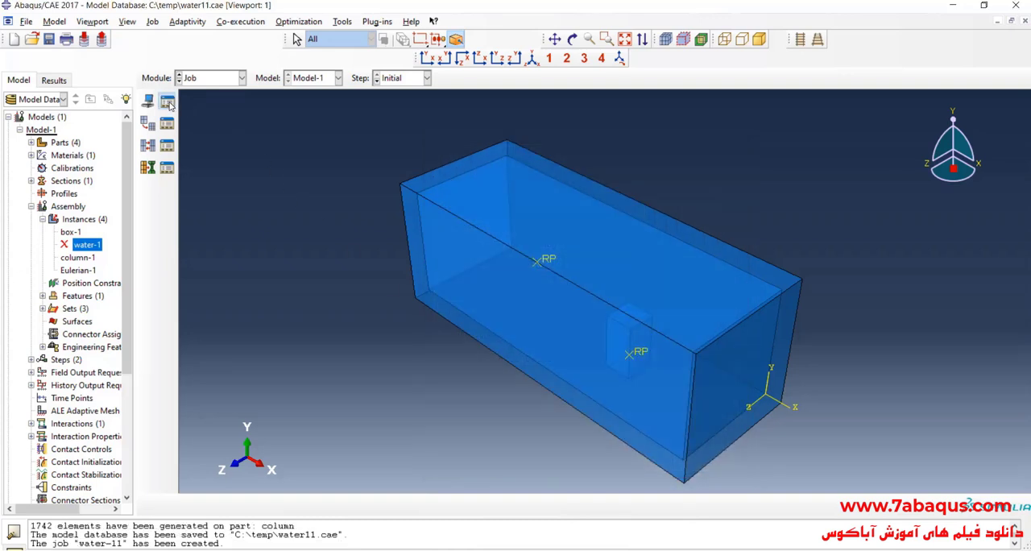
- Submit the water-11 job for analysis and open its results once it has completed
click(167, 101)
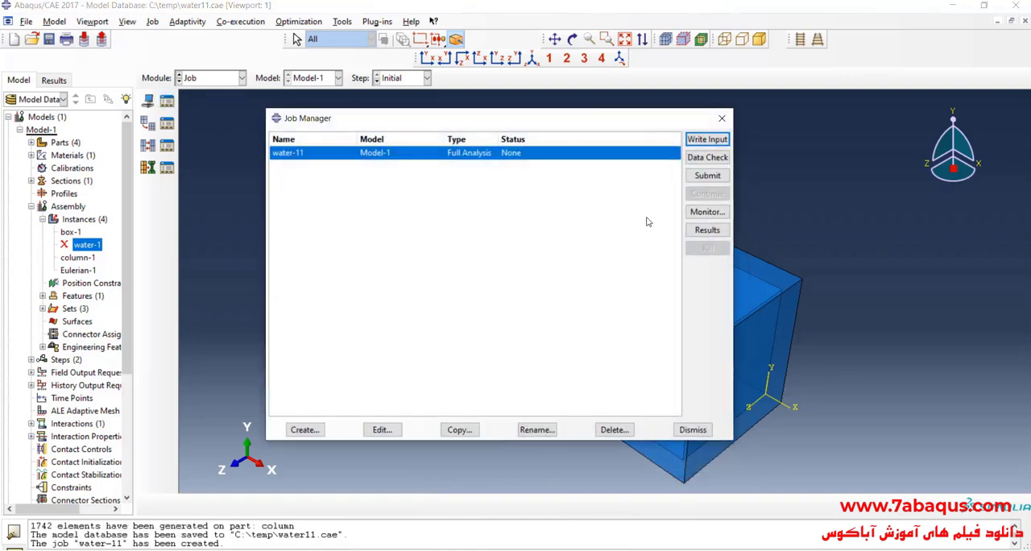
click(707, 177)
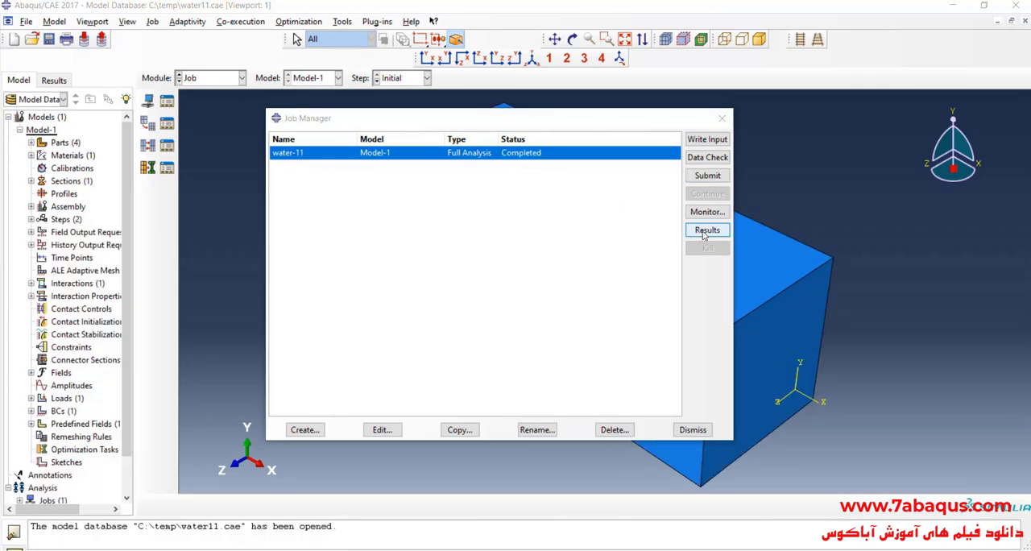
click(705, 230)
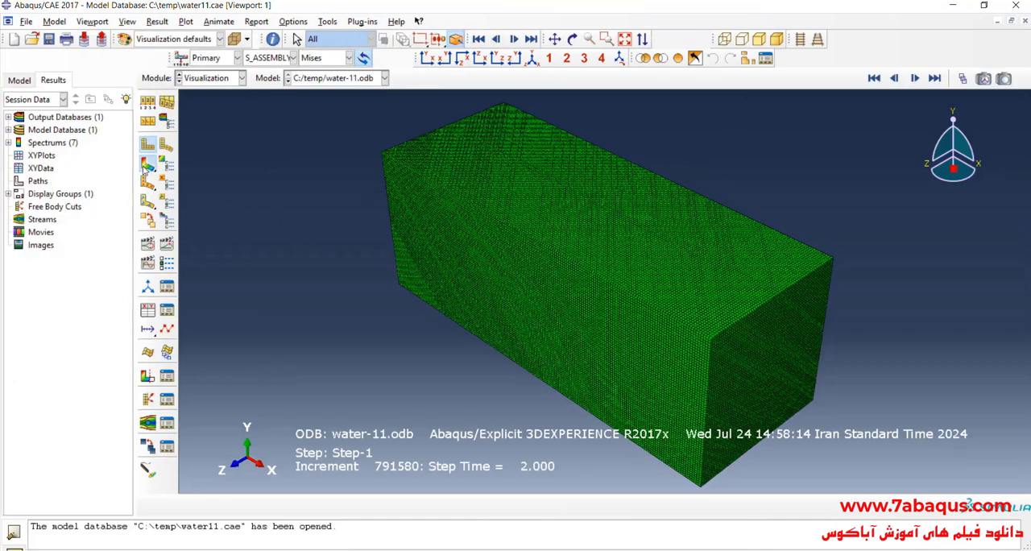
- Show the results as a contour plot and hide the title block in the viewport annotations
click(149, 145)
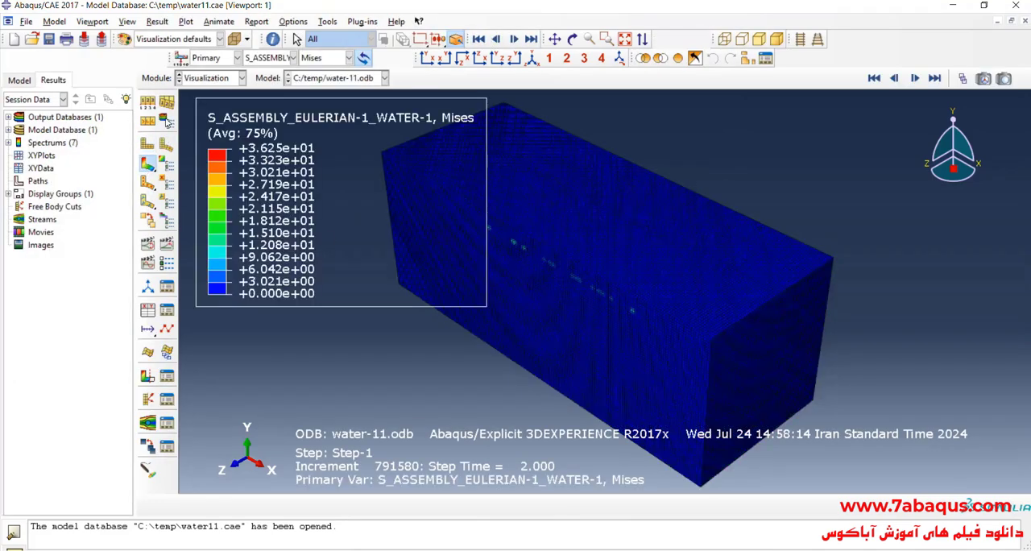
click(95, 22)
click(167, 176)
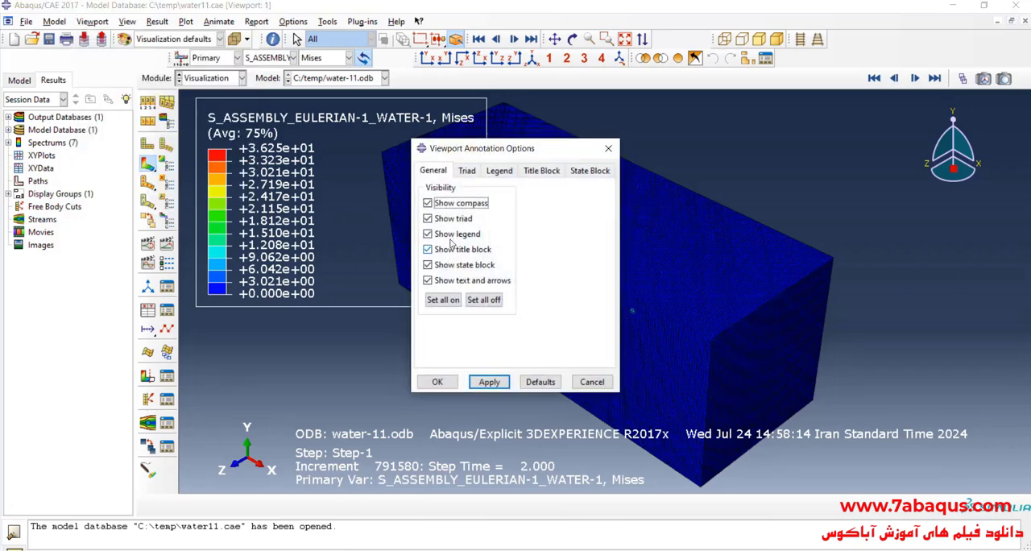
click(451, 250)
click(437, 382)
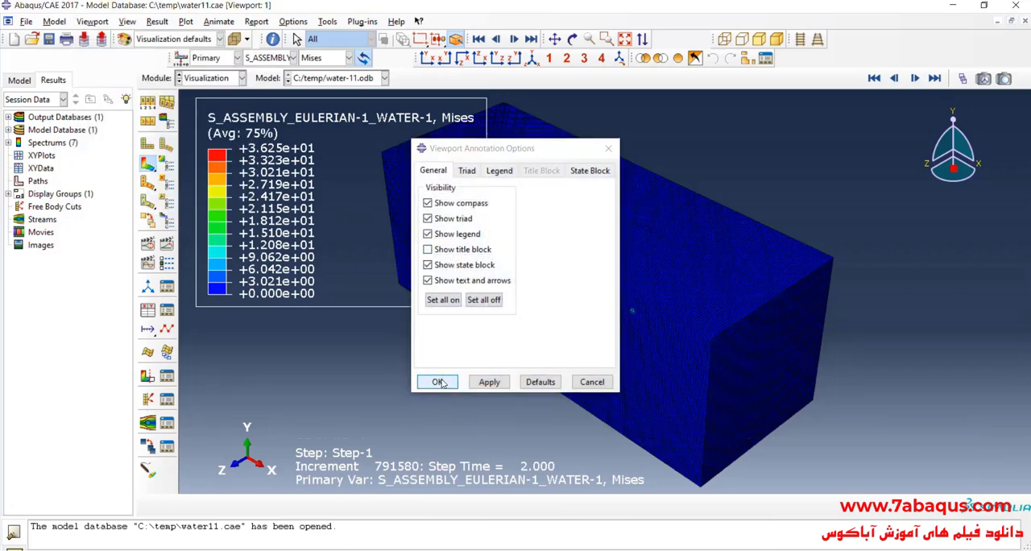
- Switch the contour variable to SVAVG and activate the EVF_VOID view cut
click(258, 58)
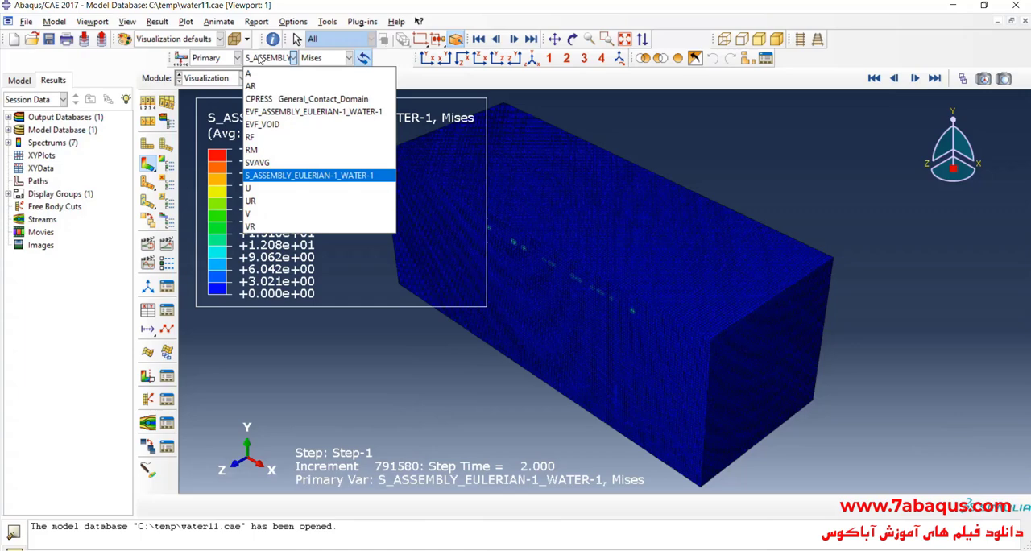
click(295, 163)
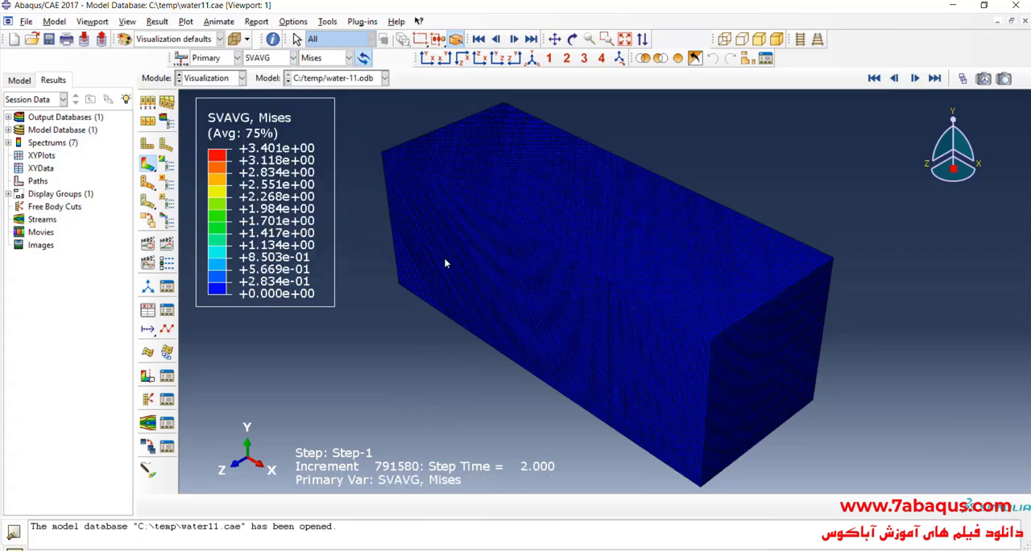
click(167, 375)
click(26, 226)
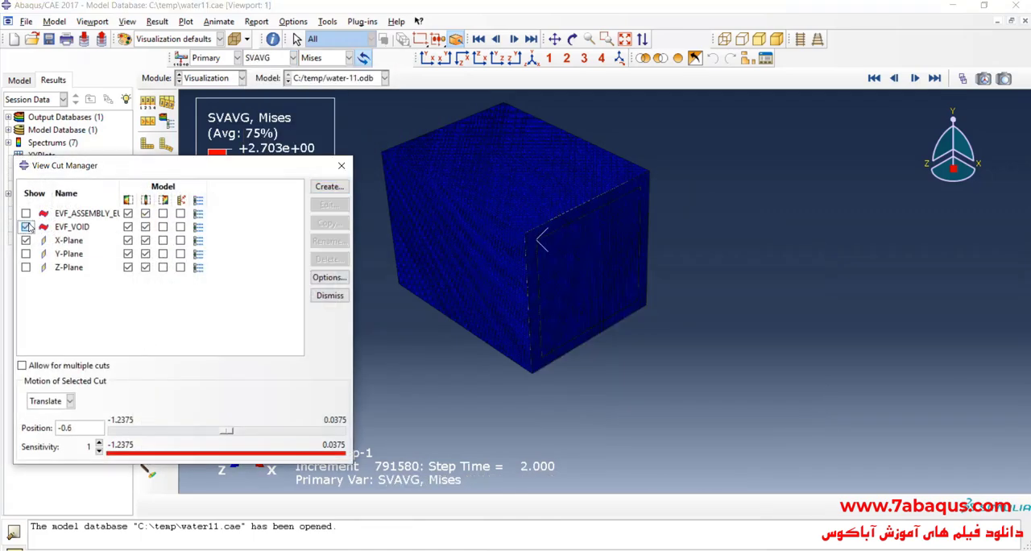
click(341, 166)
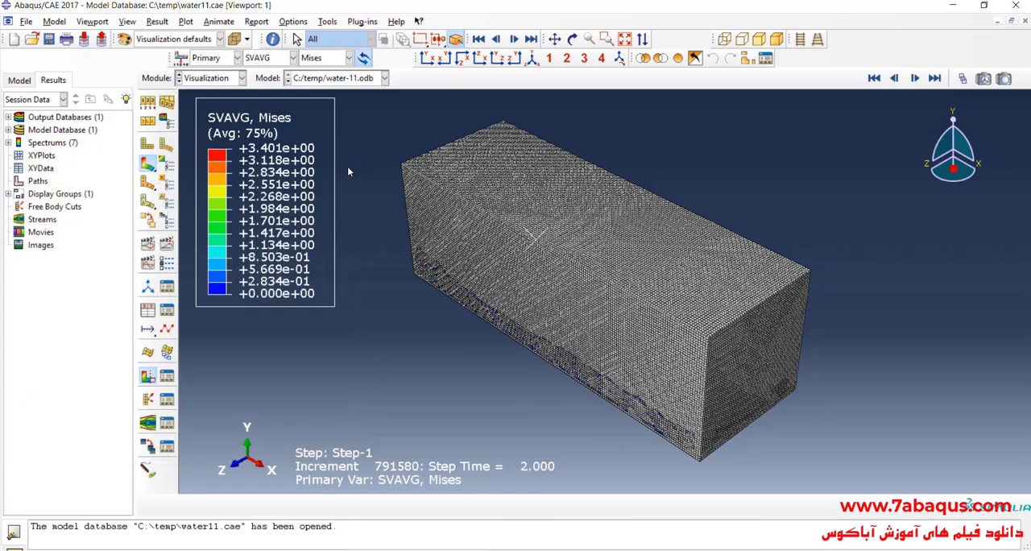
- Remove the tank's top face elements from the display, selecting them by angle at 20 degrees
click(660, 58)
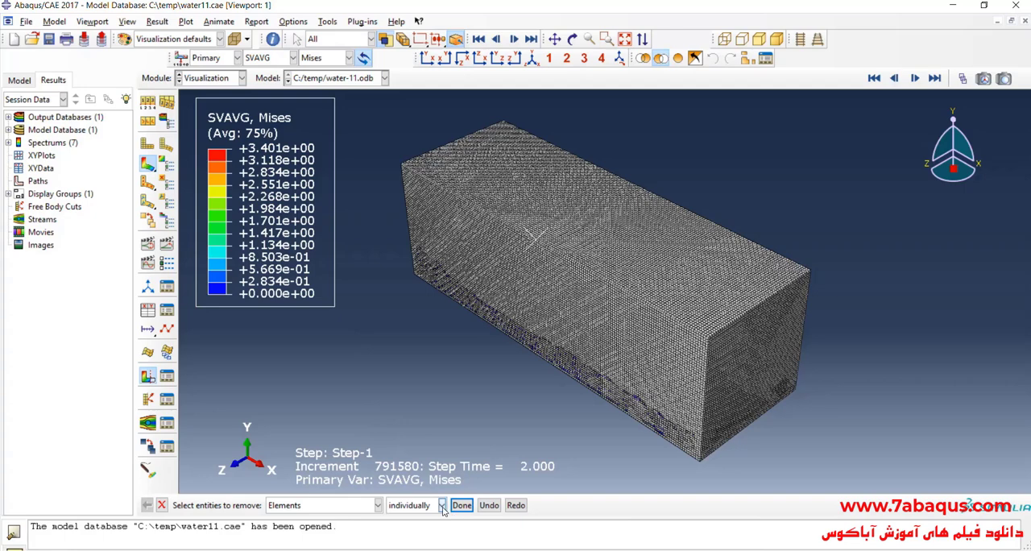
click(442, 505)
click(433, 531)
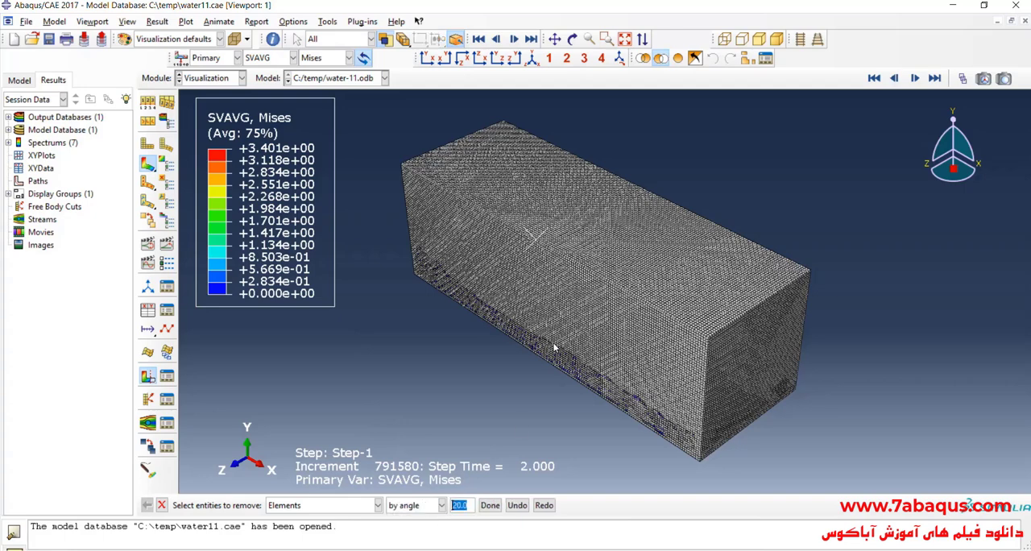
click(594, 234)
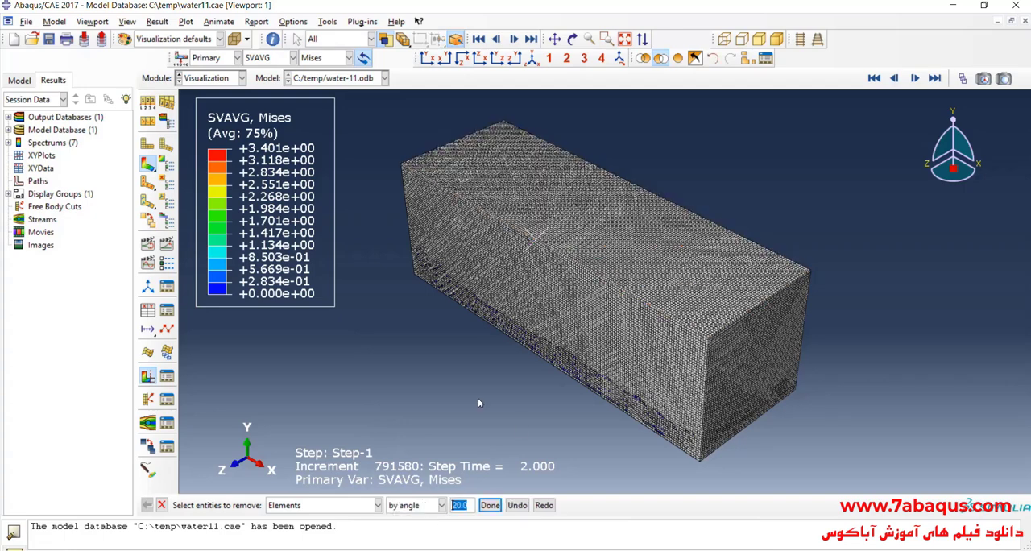
click(486, 504)
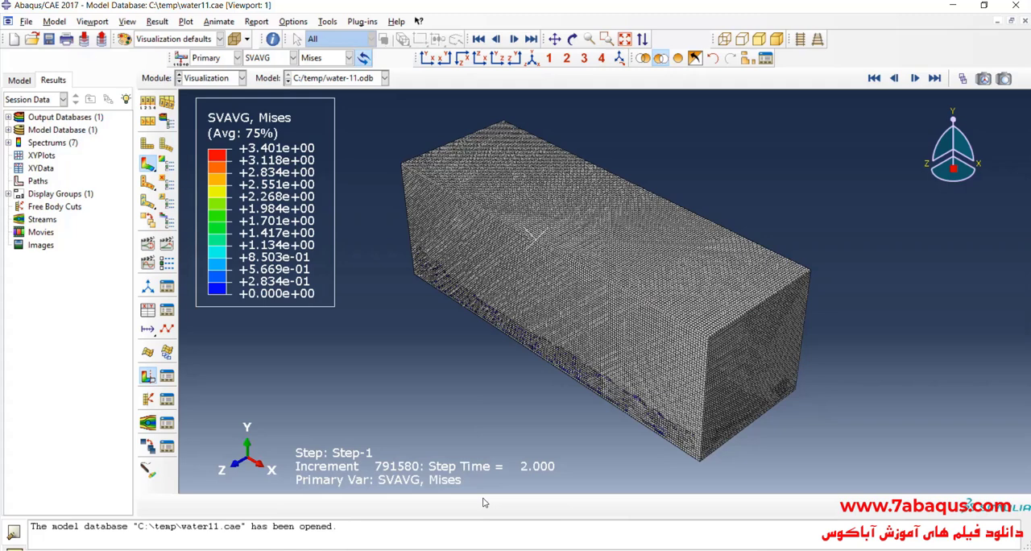
- Remove the tank's front long-wall elements from the display, selecting them by angle at 20 degrees
click(538, 321)
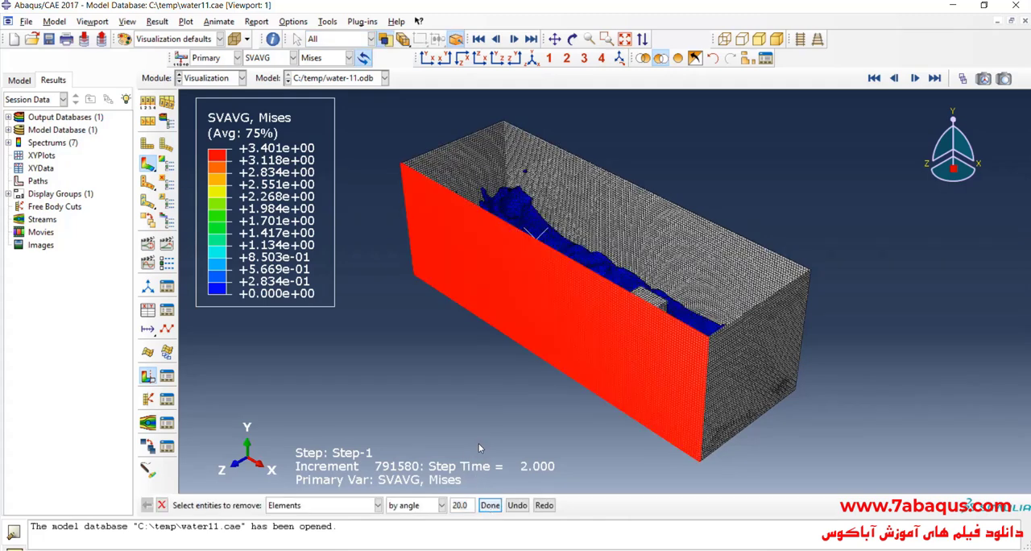
click(489, 505)
click(168, 508)
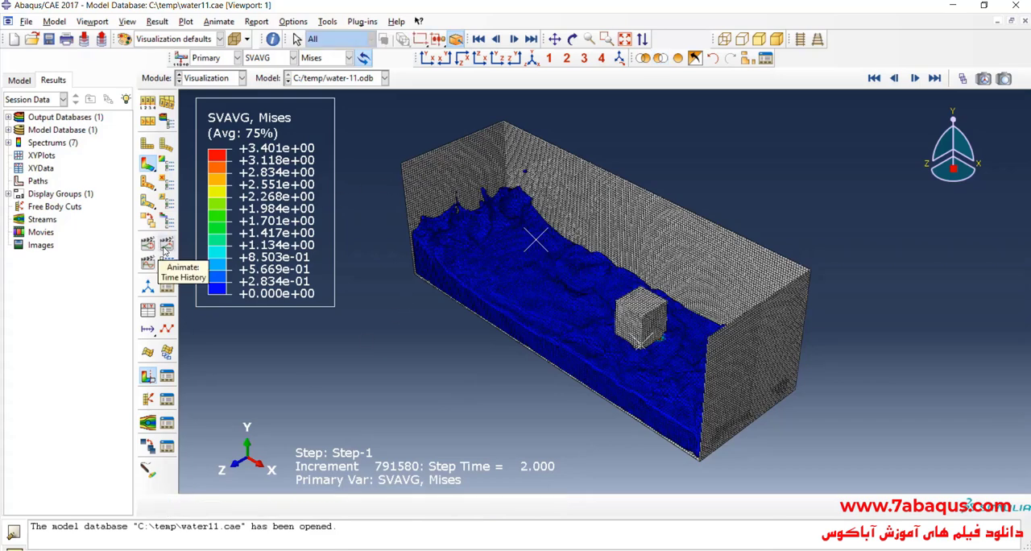
- Hide the reference points in the ODB entity display options
click(127, 21)
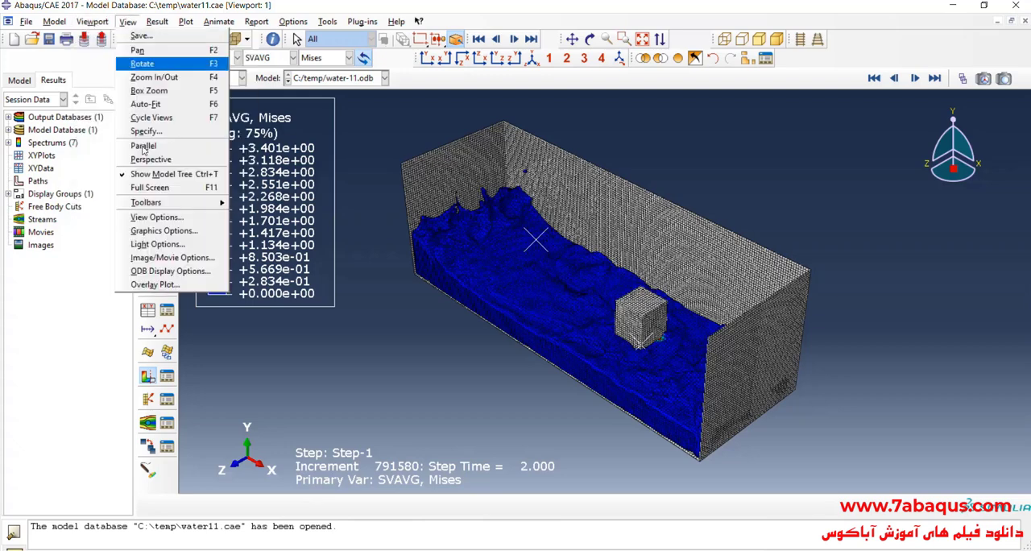
click(173, 270)
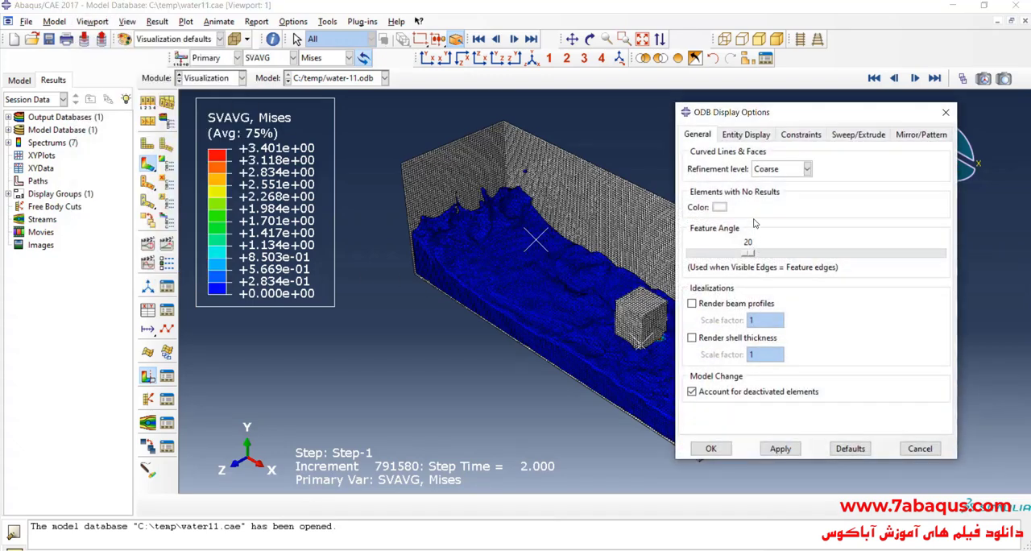
click(749, 135)
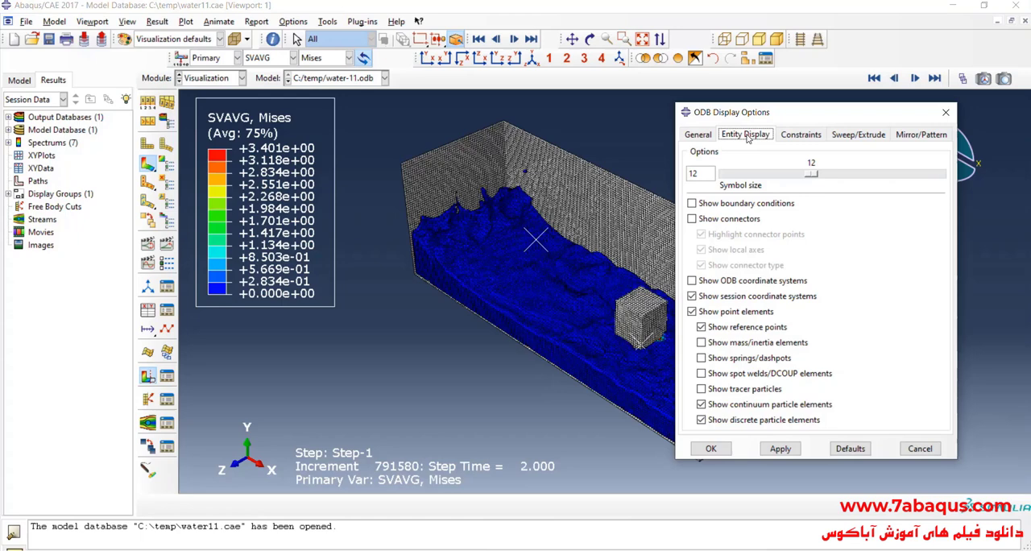
click(751, 328)
click(782, 456)
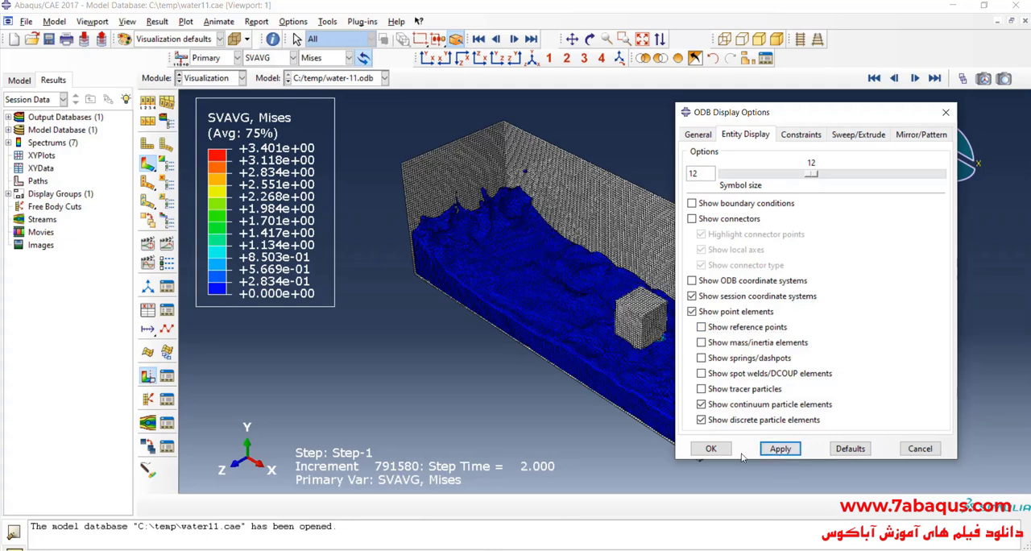
click(714, 450)
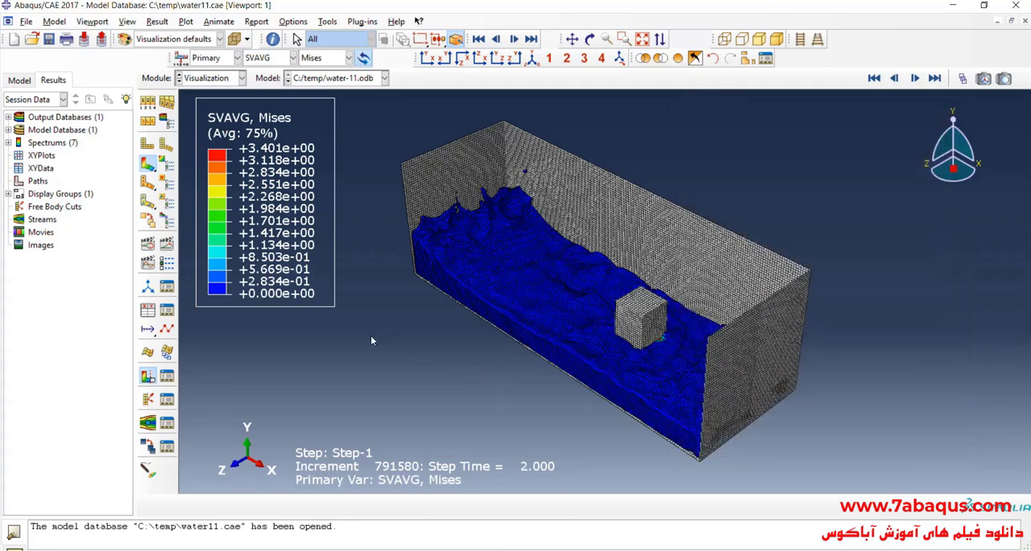
- Animate the time history of the water flow, then stop it and show frame 200 of Step-1
click(166, 244)
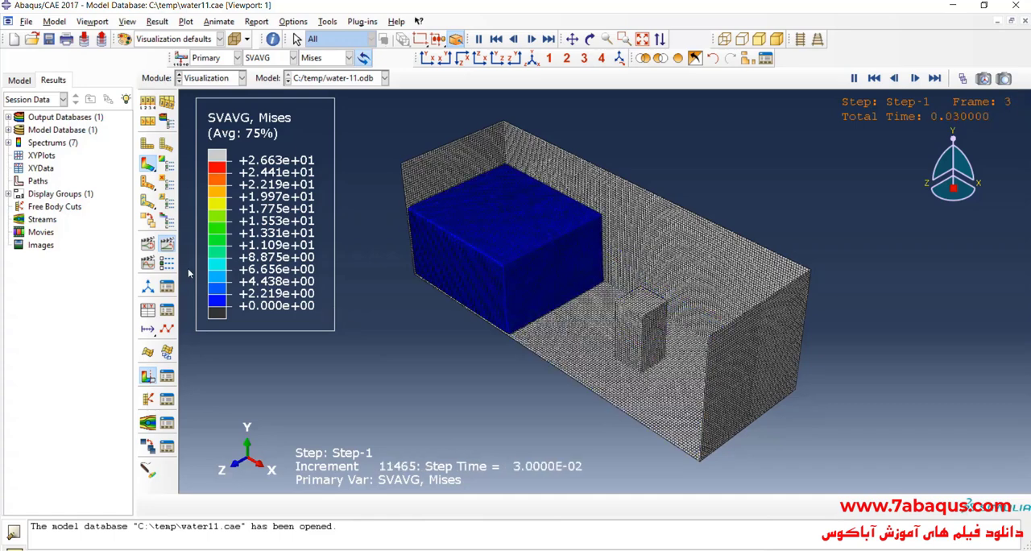
click(168, 248)
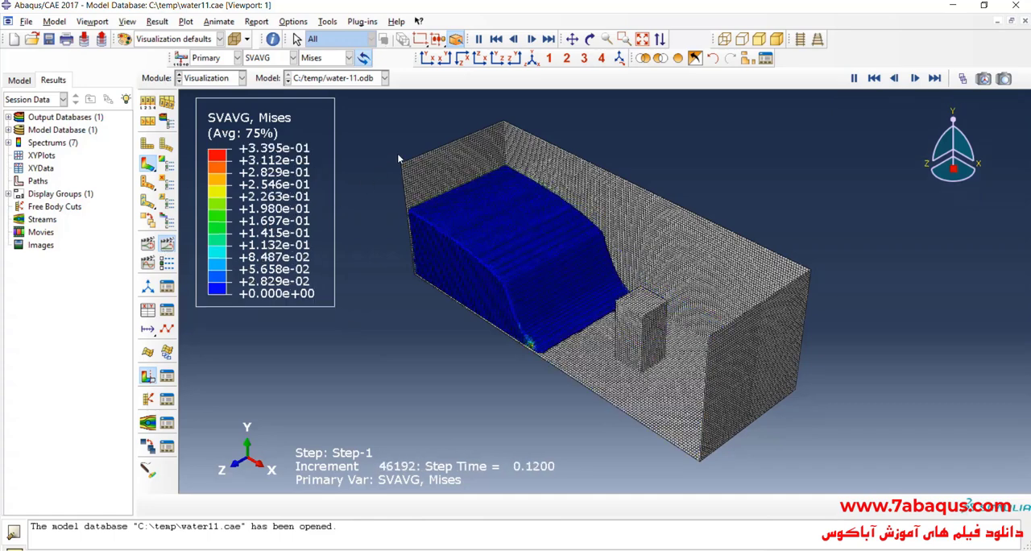
click(965, 81)
drag(779, 154, 932, 113)
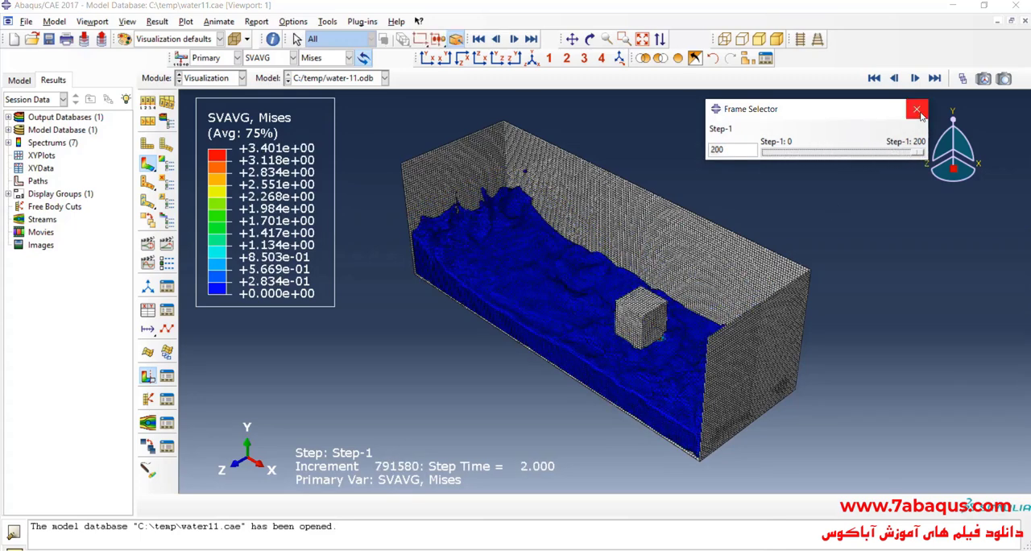
click(916, 108)
- Rotate the view to look into the open tank from its left end and animate the time history
click(590, 39)
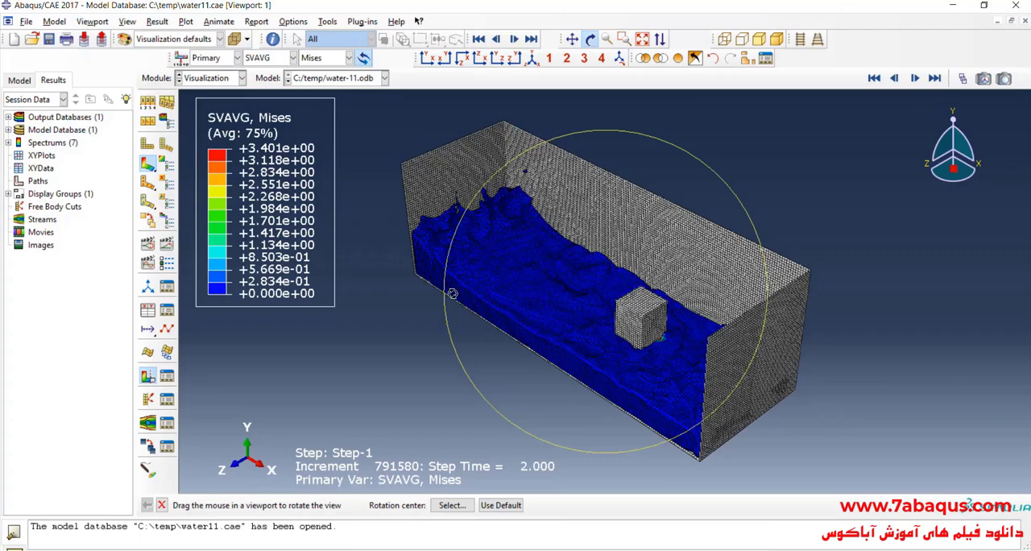
drag(483, 325, 527, 313)
drag(542, 348, 683, 310)
drag(600, 374, 553, 382)
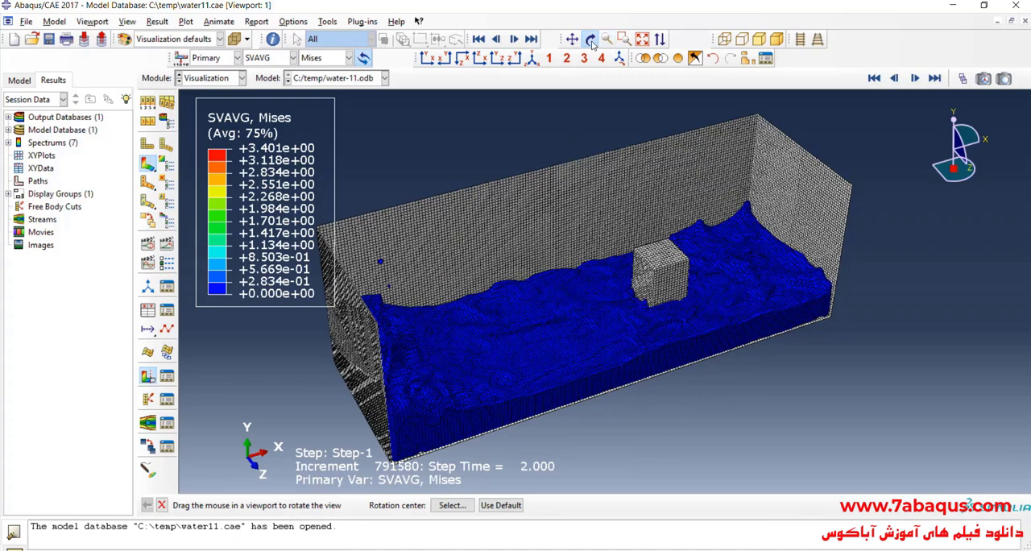
click(167, 243)
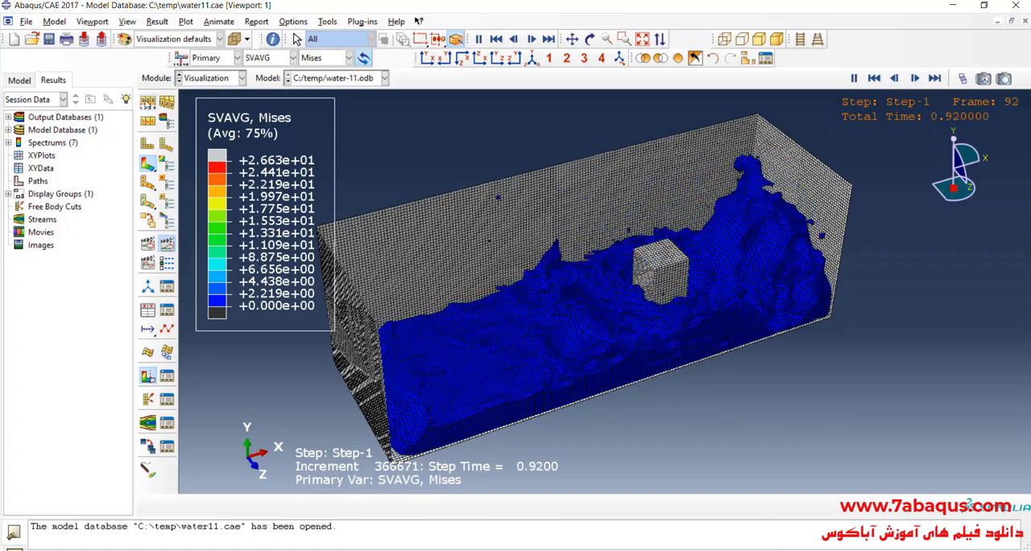
- Set the plot's visible edges to feature edges only so the mesh lines are hidden
click(147, 101)
click(220, 208)
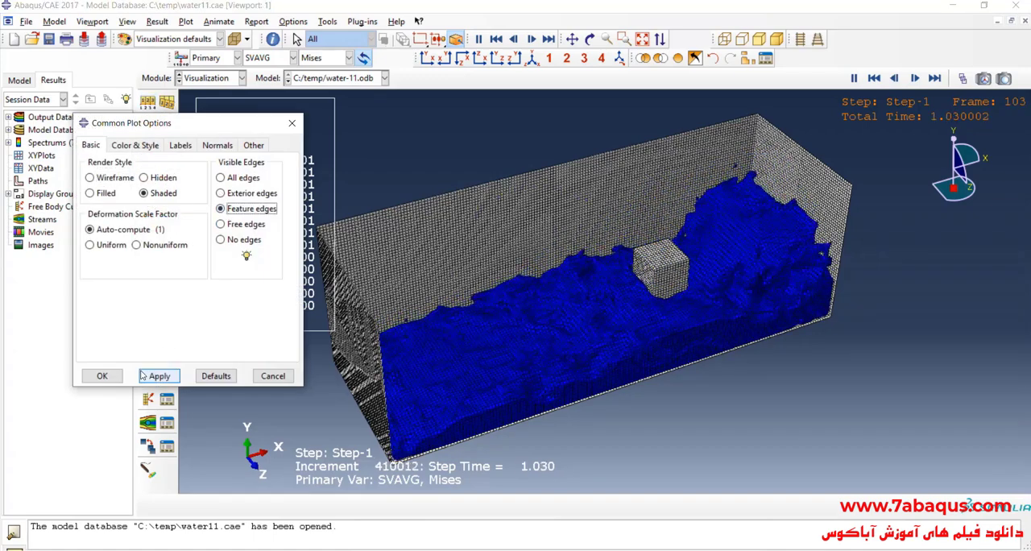
click(103, 375)
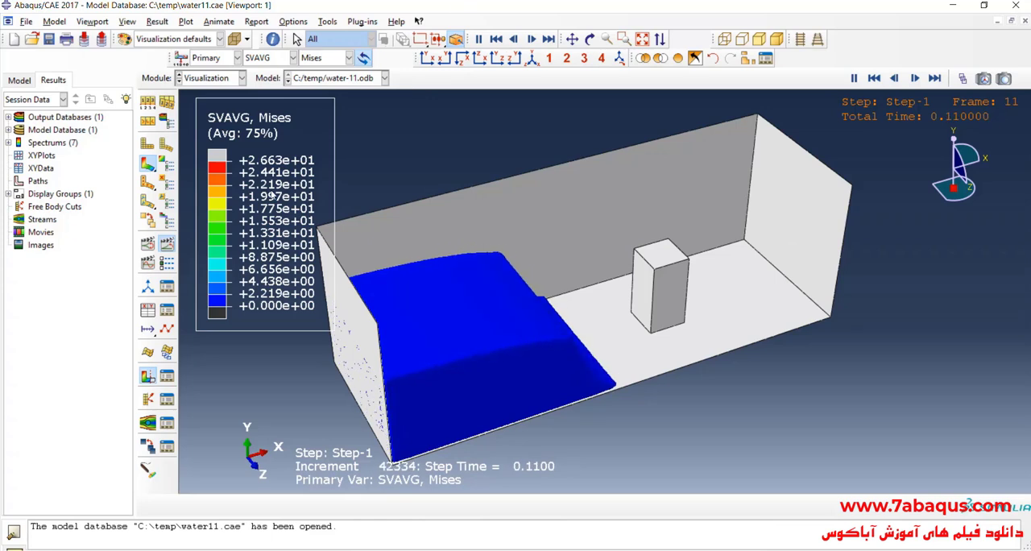
- Stop the animation, rotate back toward the tank's right end, and replay the time history from frame 0
click(479, 39)
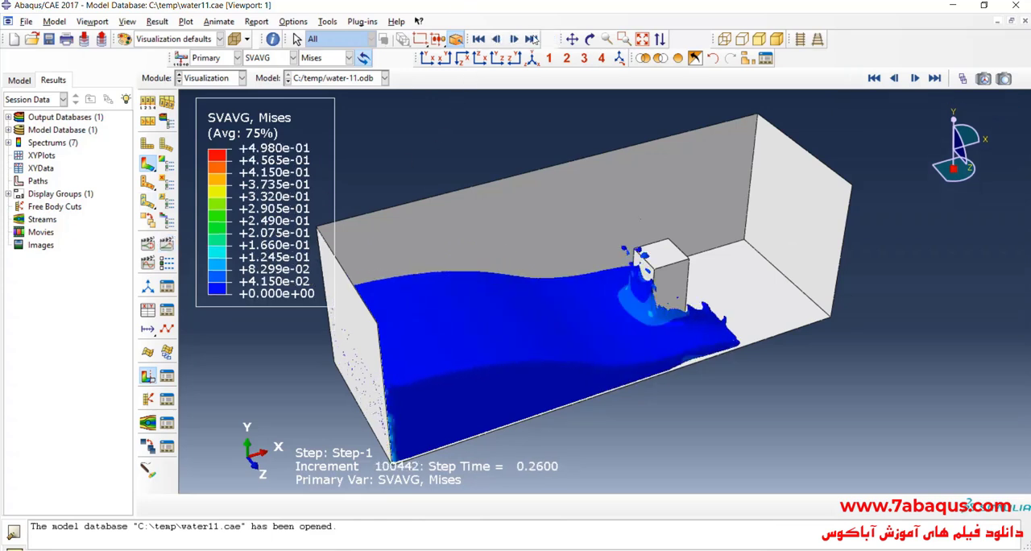
click(590, 39)
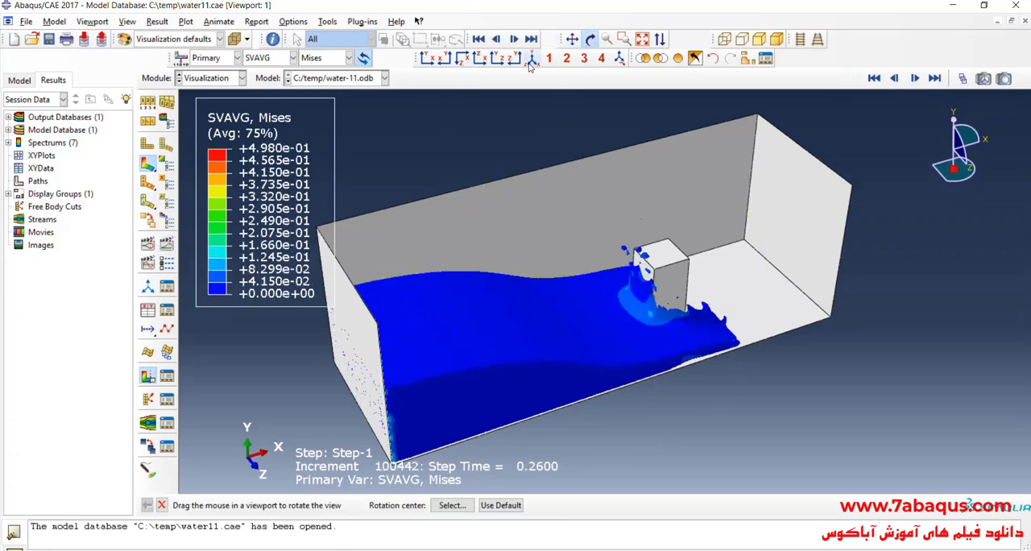
drag(531, 273, 578, 221)
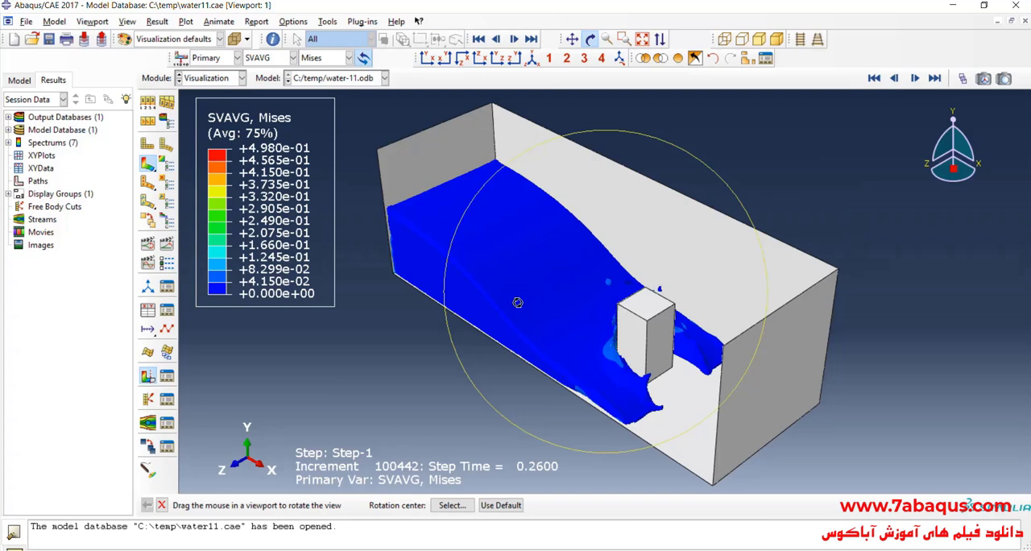
click(962, 78)
drag(790, 153, 763, 153)
click(917, 108)
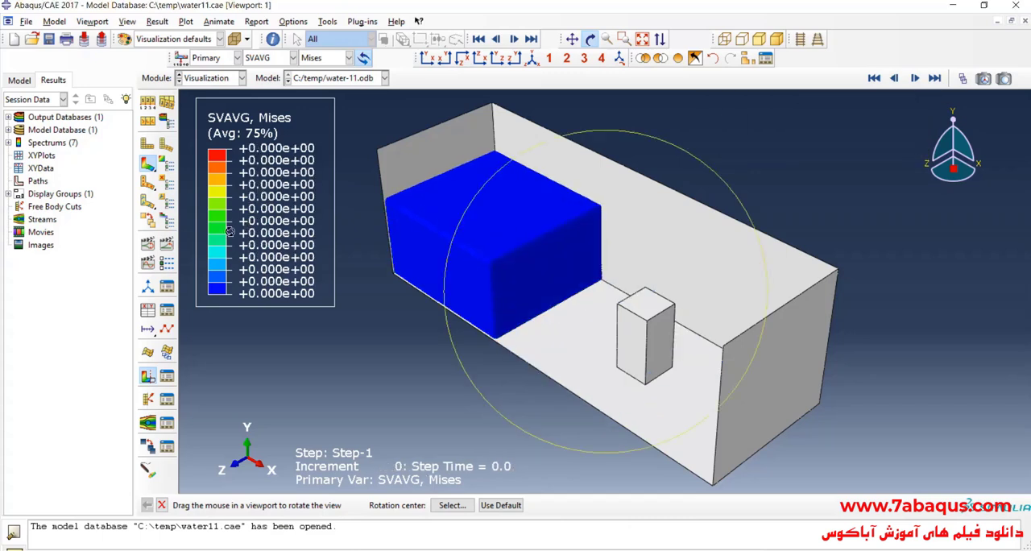
click(168, 243)
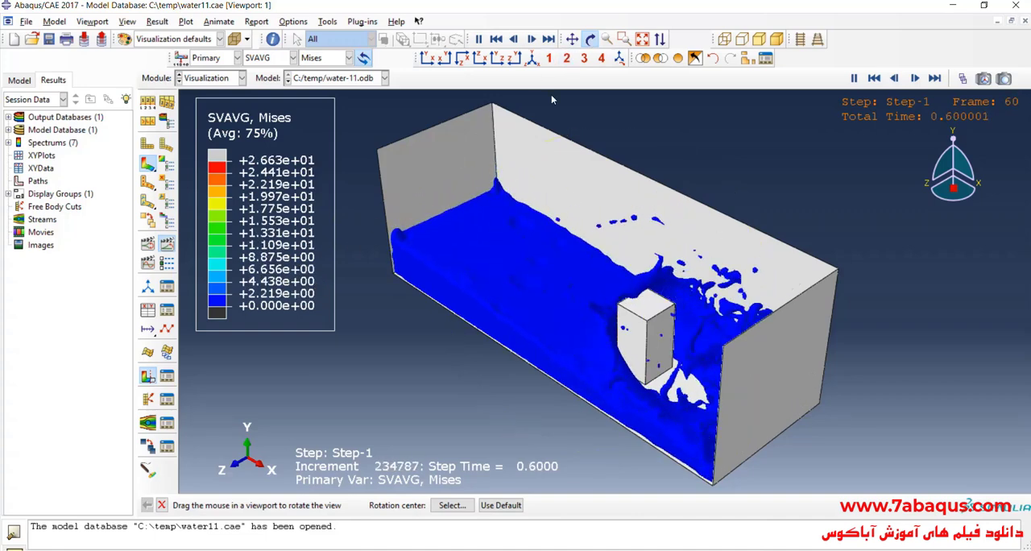
- Turn on translucency for the tank, obstacle and water while the animation runs
key(Escape)
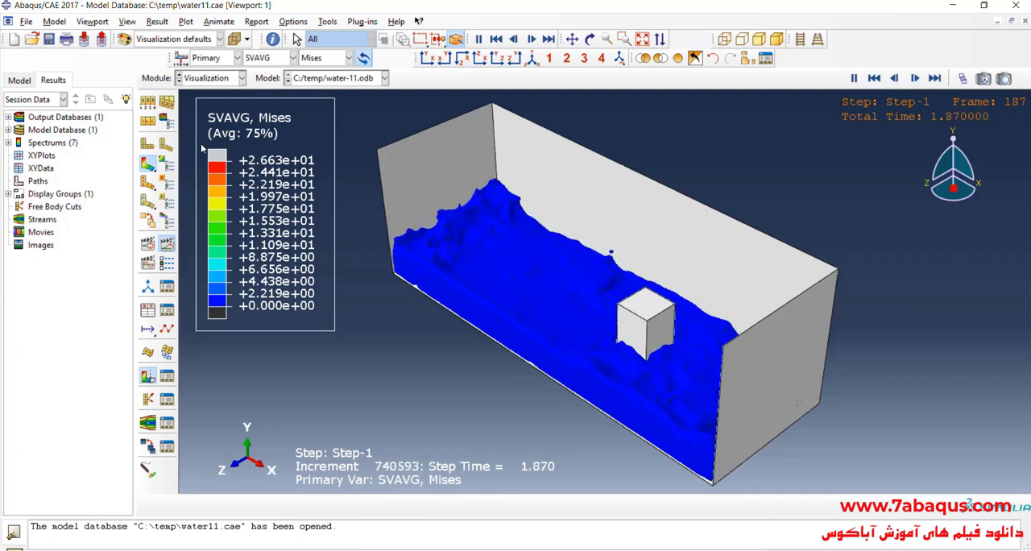
click(166, 121)
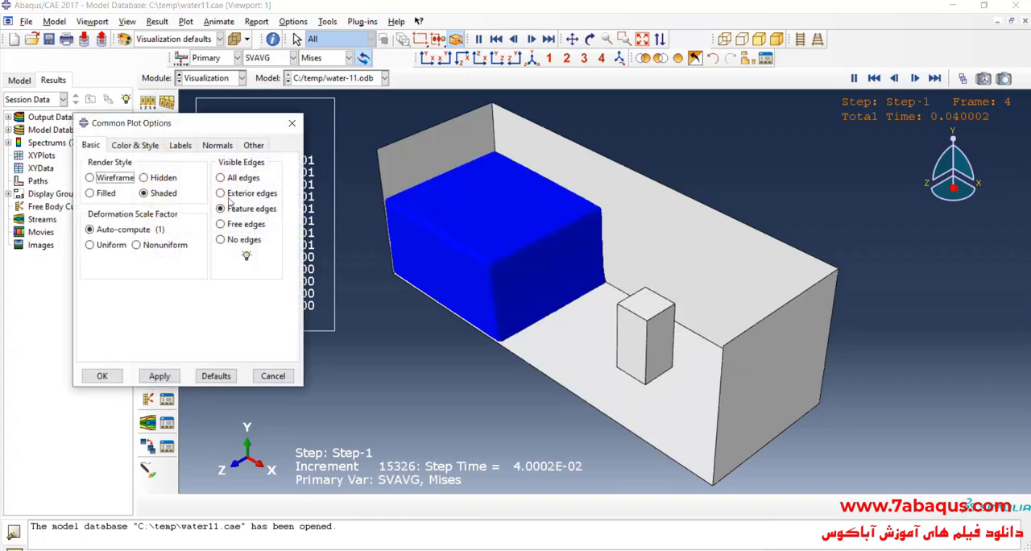
click(292, 123)
click(235, 38)
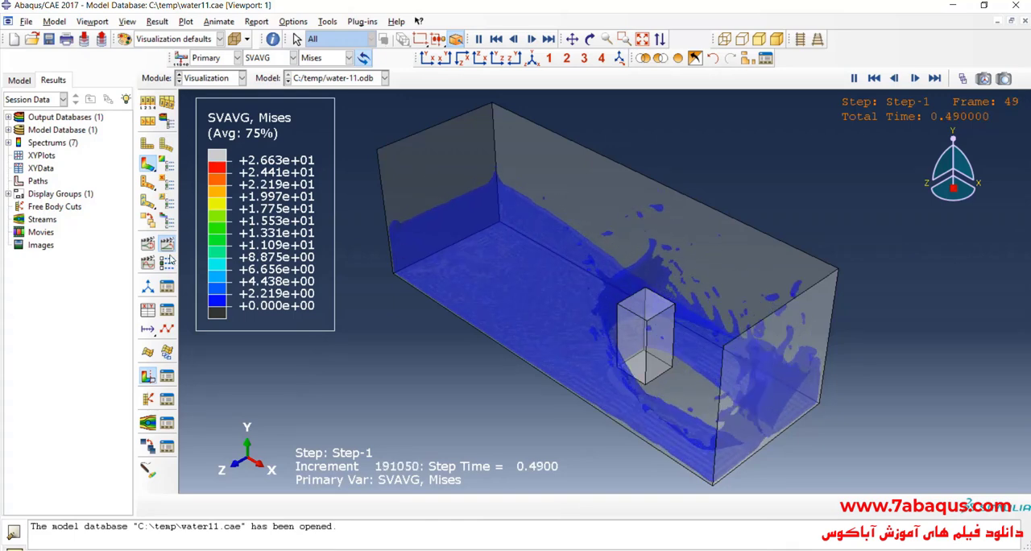
- Stop the animation, return to frame 0, and replay the time history with the translucent model
click(961, 79)
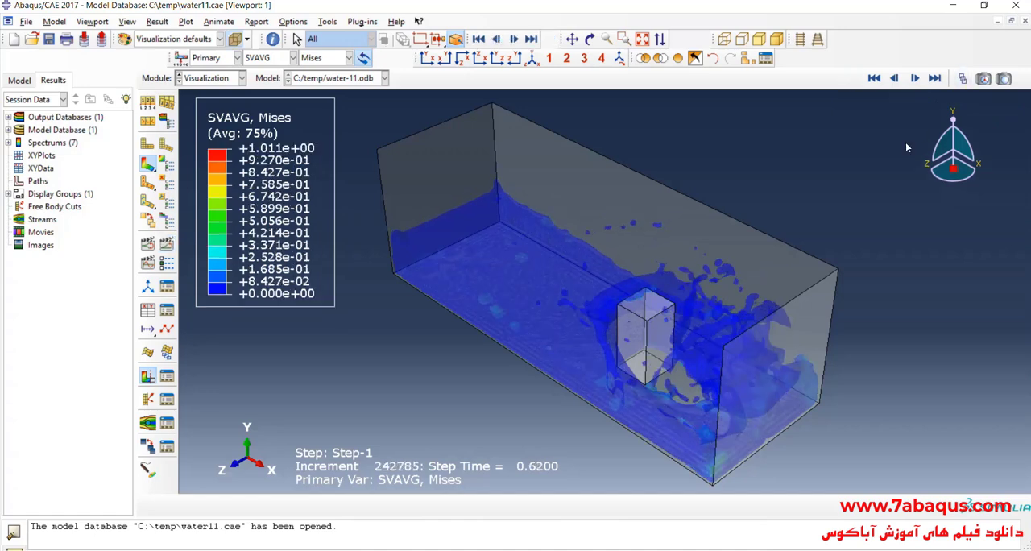
click(963, 78)
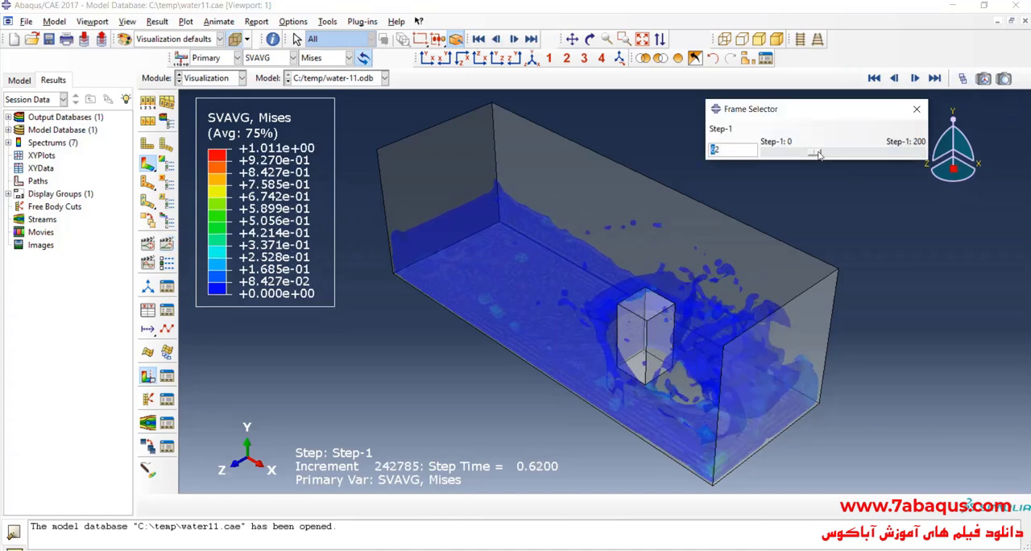
drag(818, 154, 768, 155)
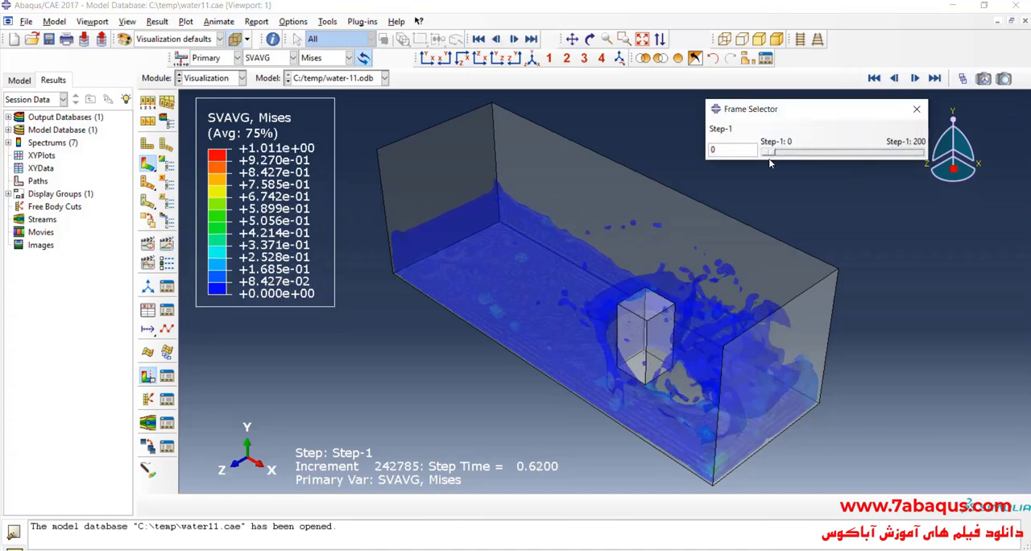
click(916, 109)
click(167, 244)
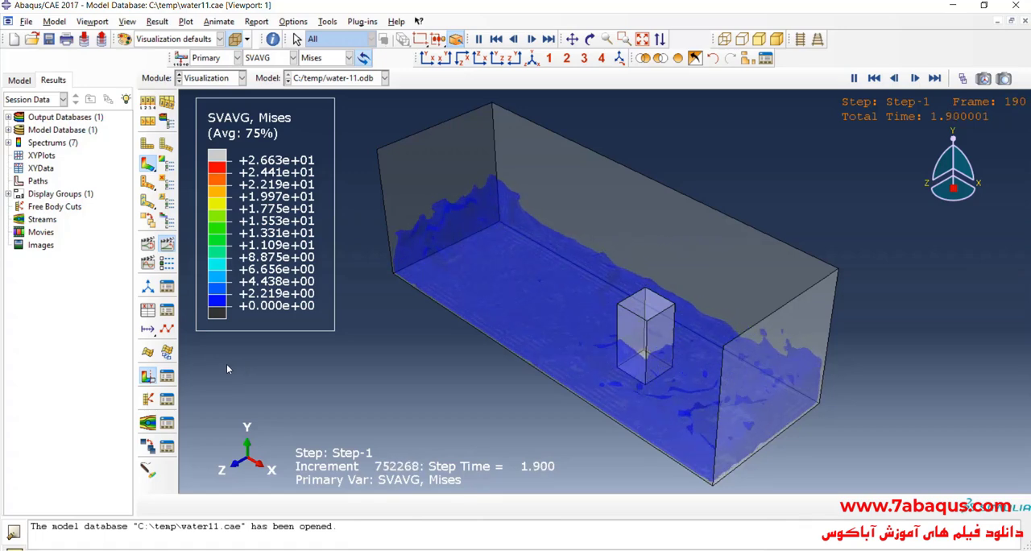
- Stop playback, rotate and enlarge the view from the tank's left end, and animate the translucent model's time history
click(167, 244)
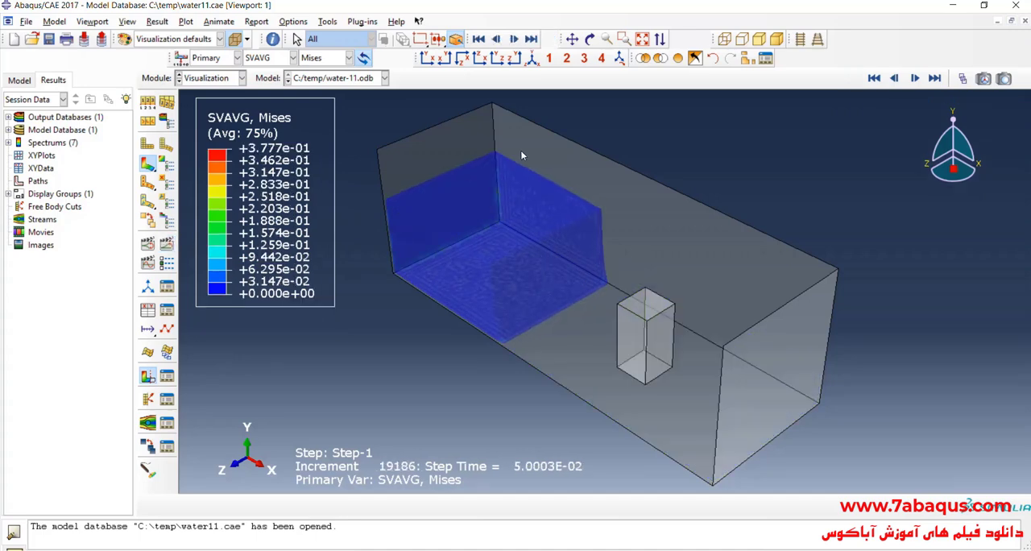
click(589, 39)
drag(501, 356, 594, 260)
drag(629, 215, 656, 280)
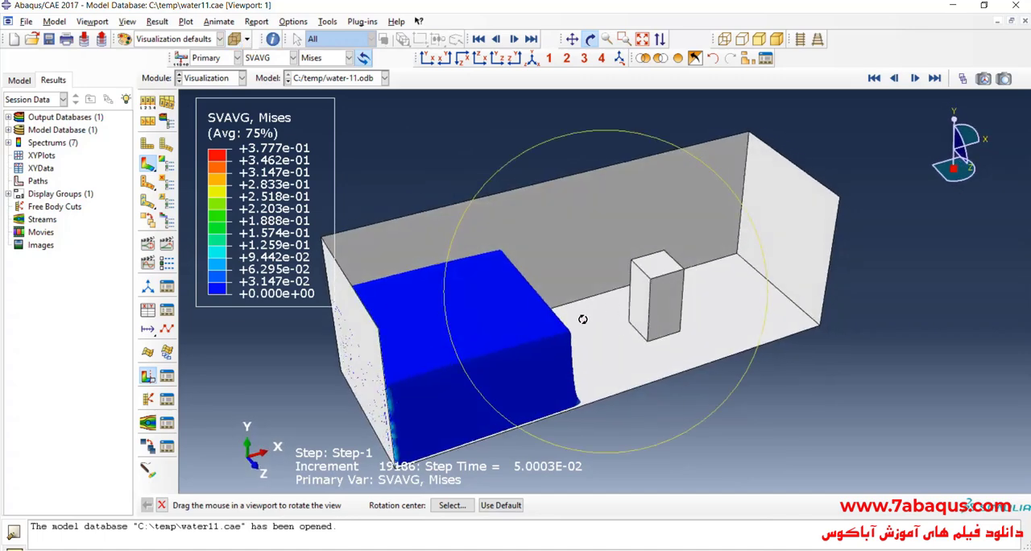
scroll(561, 347, down, 1)
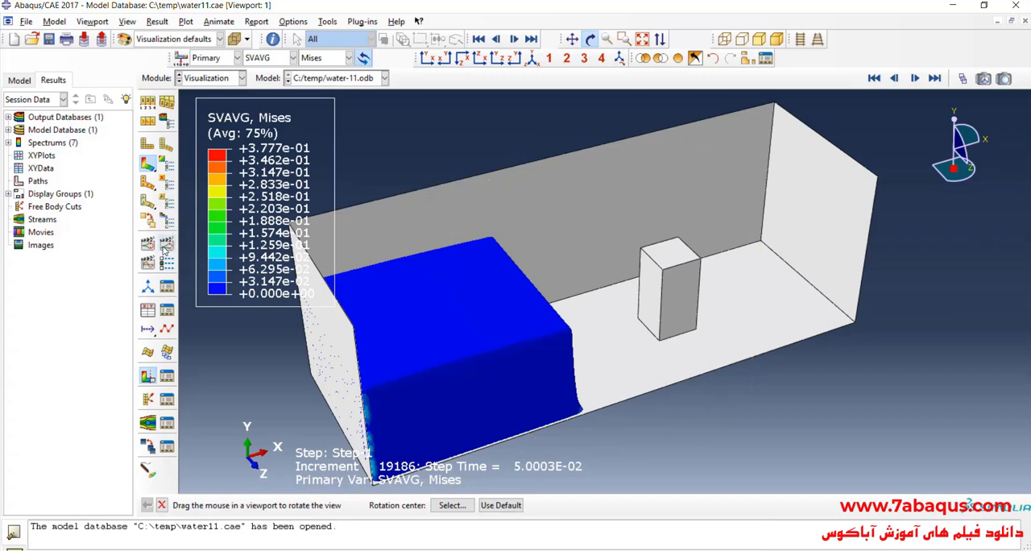
click(234, 39)
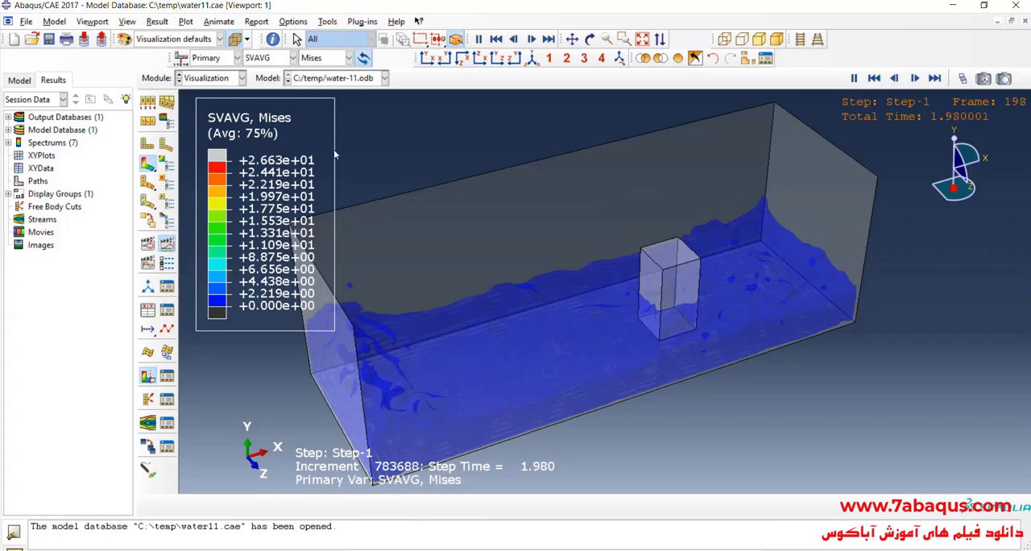
- Turn off translucency and animate the time history in the front XY view
click(167, 244)
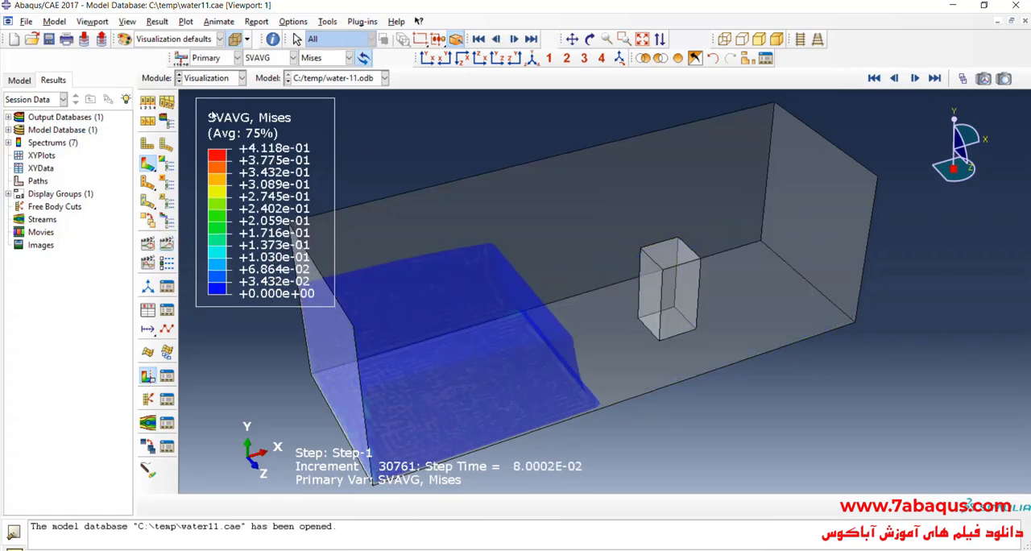
click(235, 40)
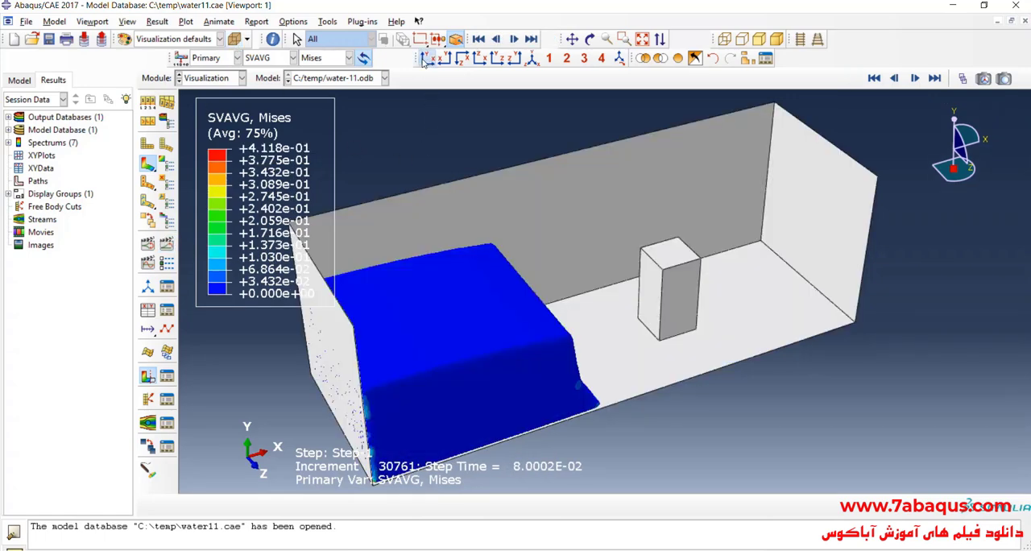
scroll(625, 277, down, 1)
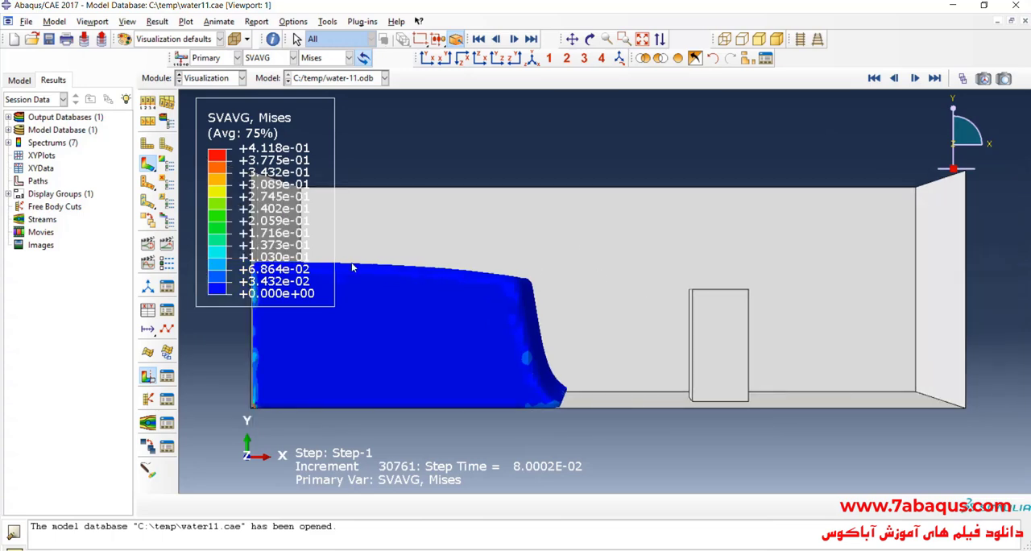
click(167, 246)
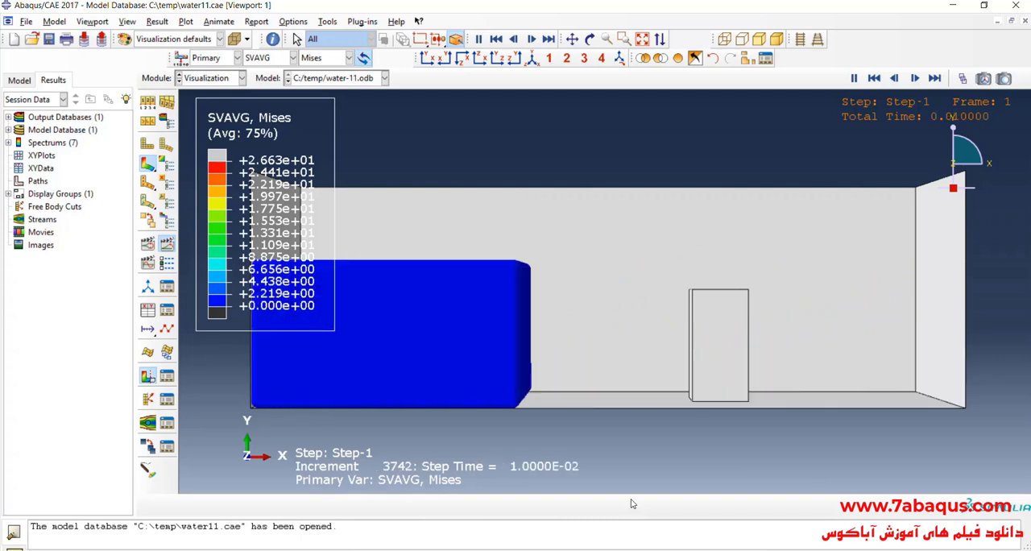
- Toggle translucency while the animation runs, and set the plot's visible edges to Exterior edges with shaded rendering
click(233, 40)
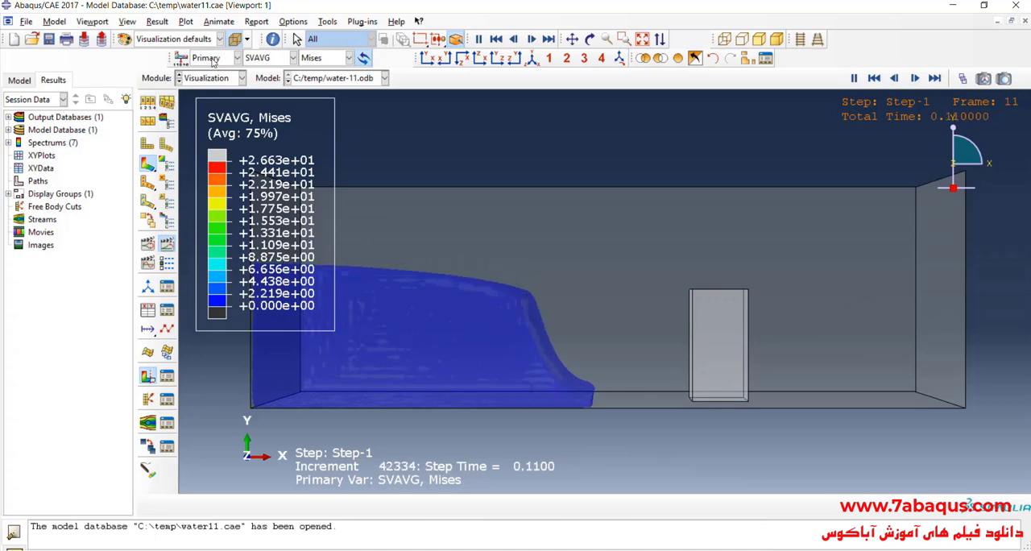
click(166, 122)
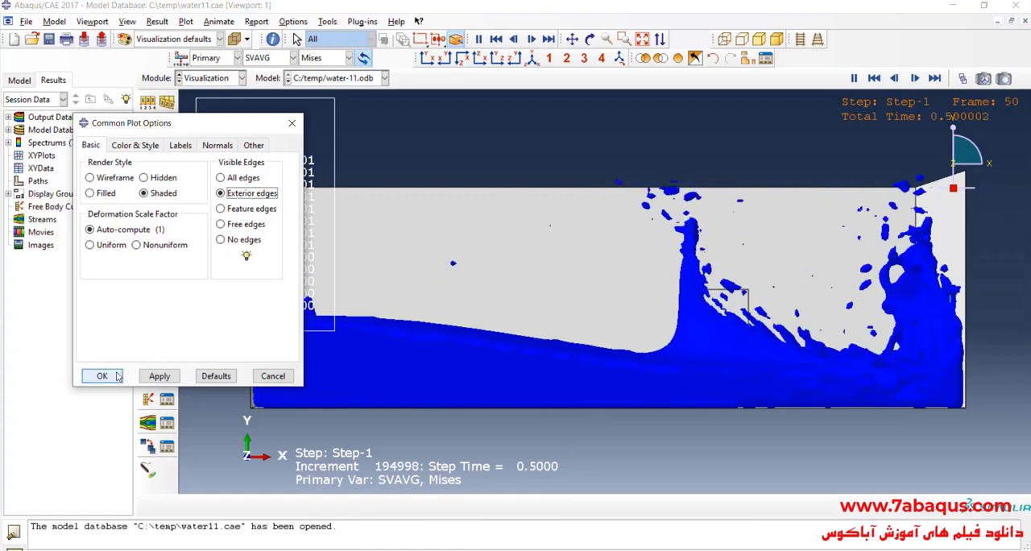
click(115, 377)
- Return the animation to frame 0 and replay the time history with the mesh edges displayed
click(960, 79)
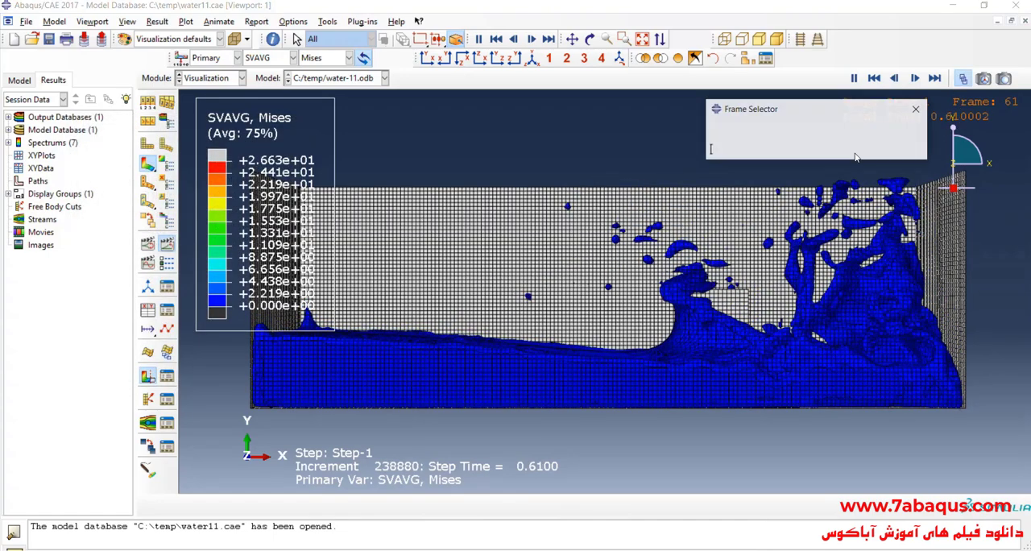
drag(822, 152, 762, 153)
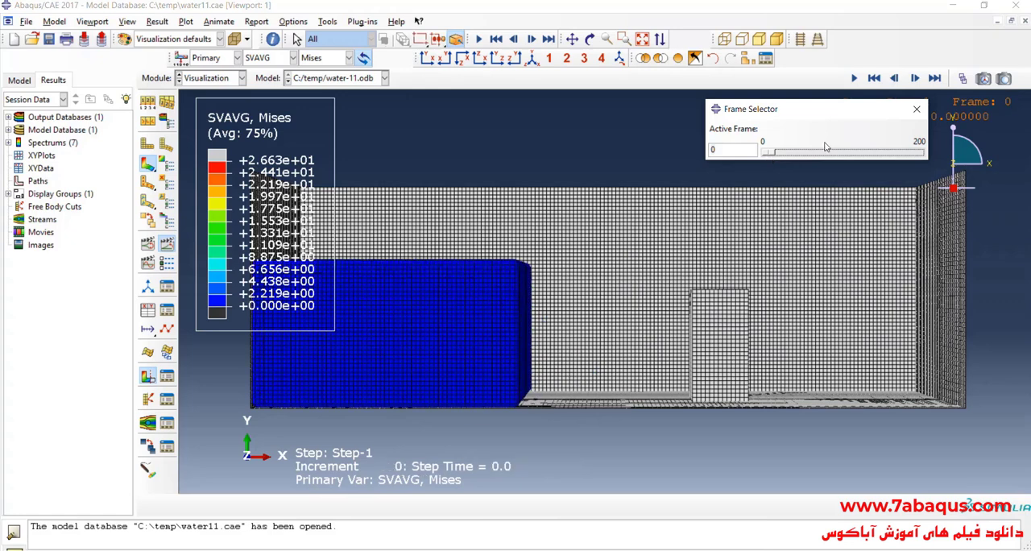
click(917, 109)
click(175, 245)
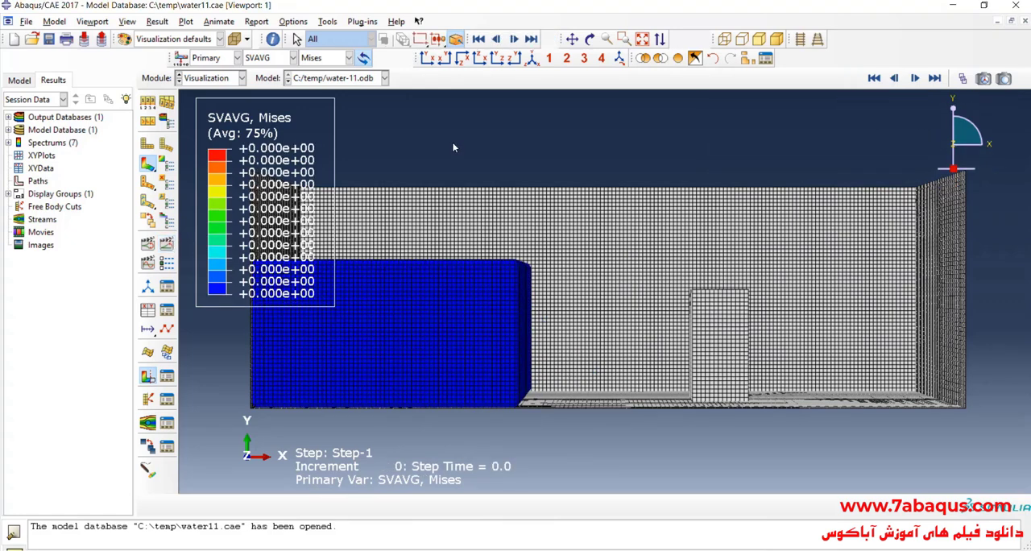
click(170, 244)
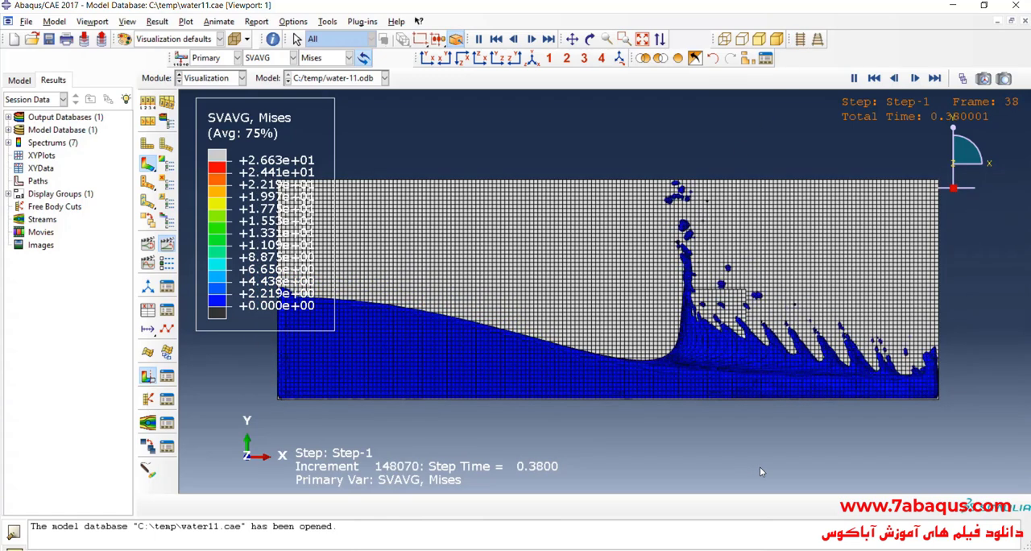
- Stop playback, return to frame 0, and replay the meshed model's time history in the front parallel-projection view
click(170, 244)
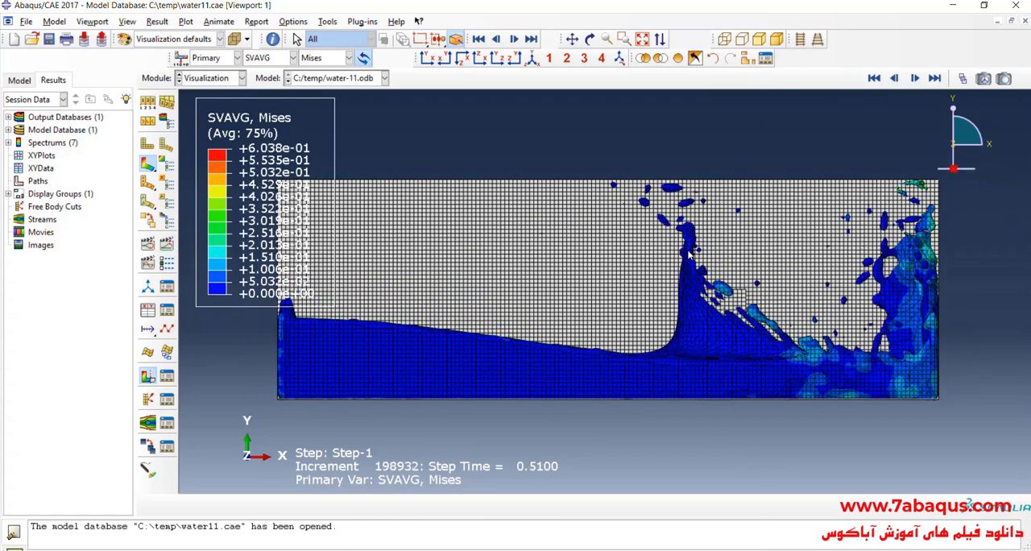
click(962, 79)
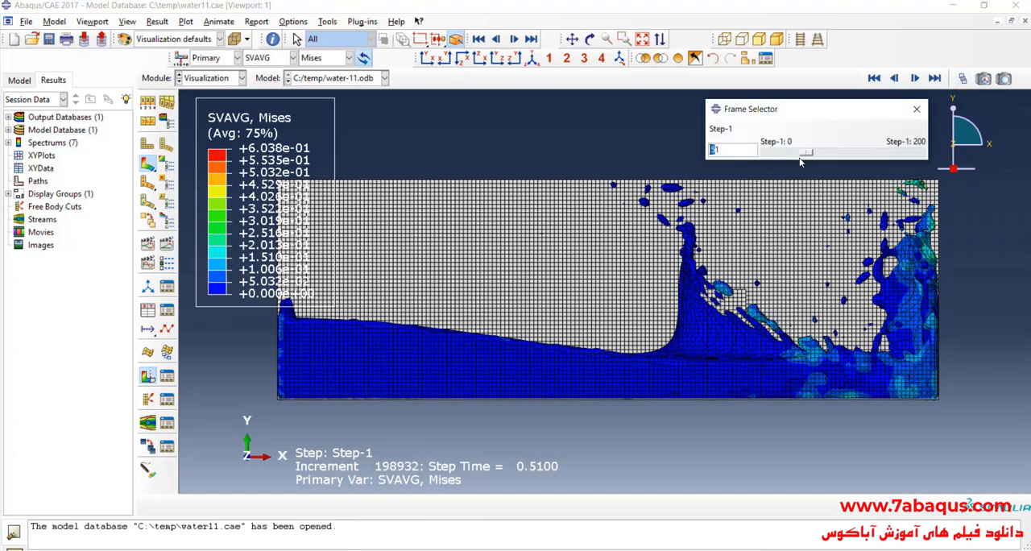
drag(804, 158, 760, 161)
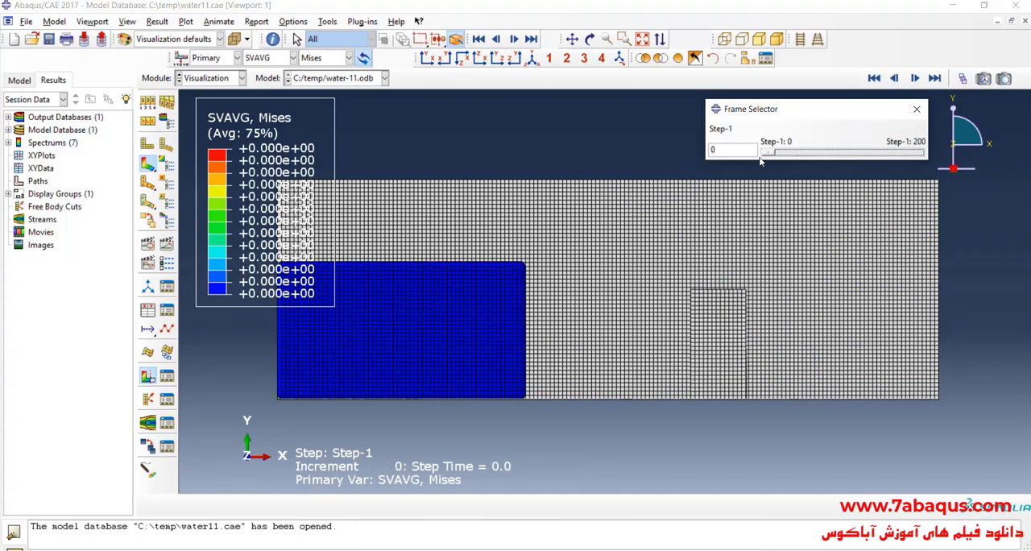
click(917, 110)
click(170, 245)
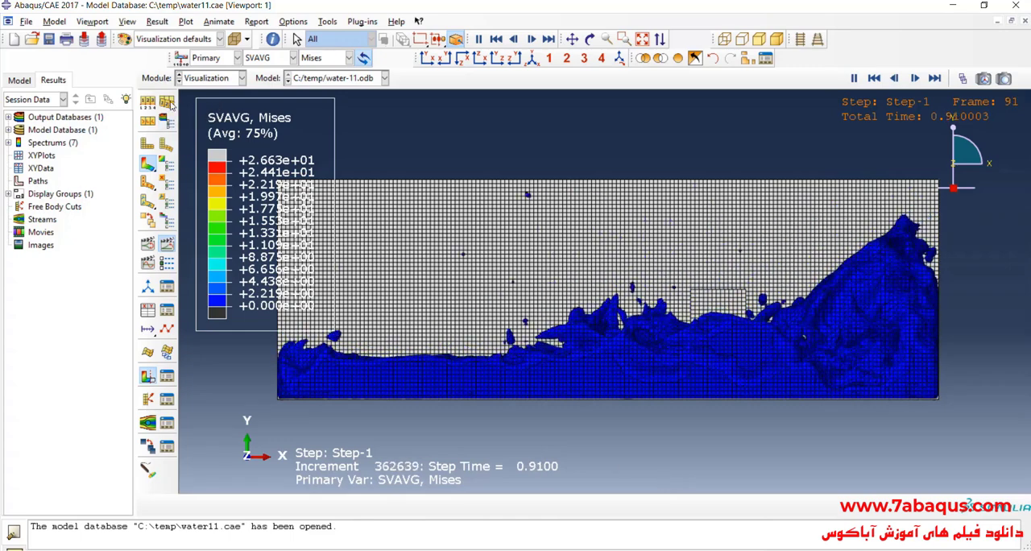
- Set the plot's visible edges to Feature edges and toggle translucency while the animation runs
click(149, 103)
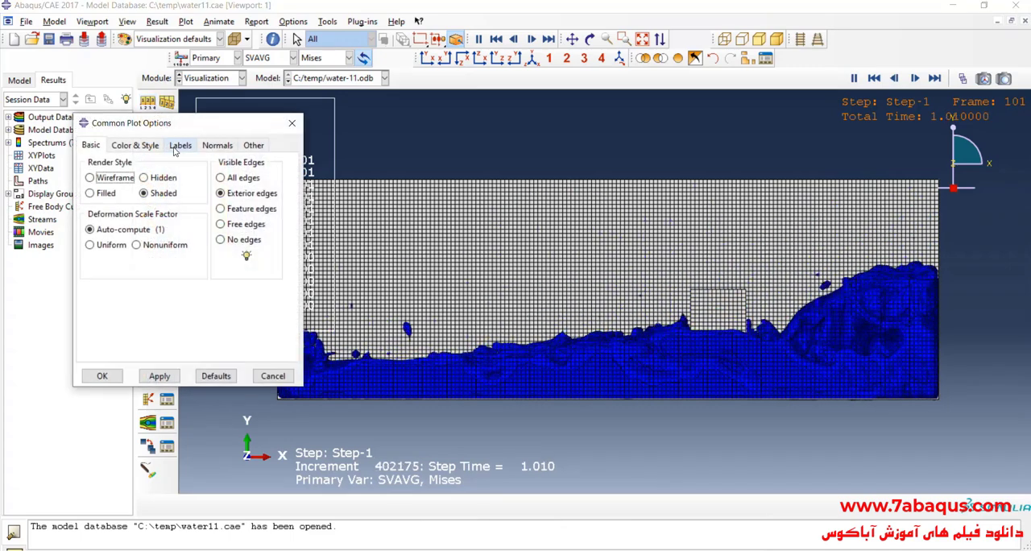
drag(175, 131, 137, 107)
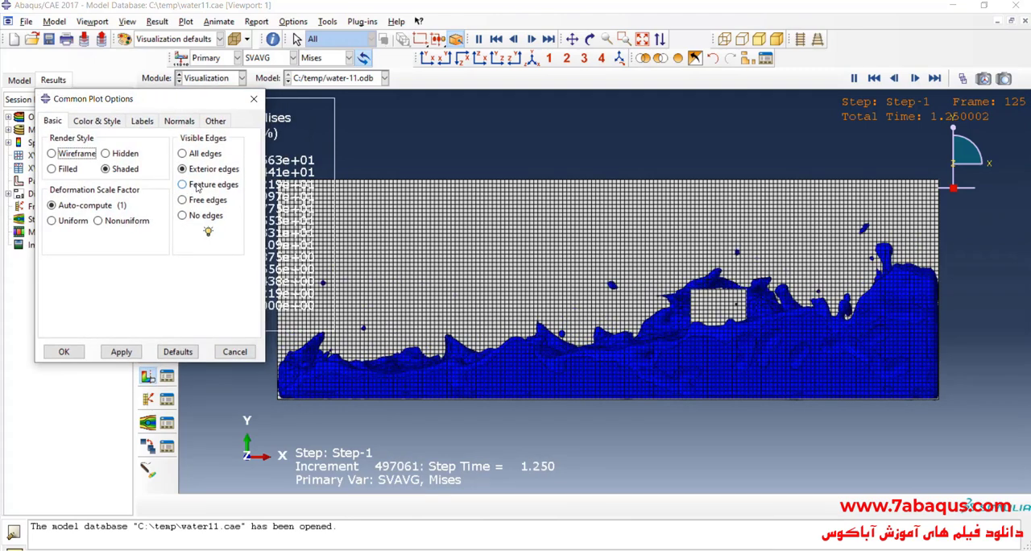
click(254, 98)
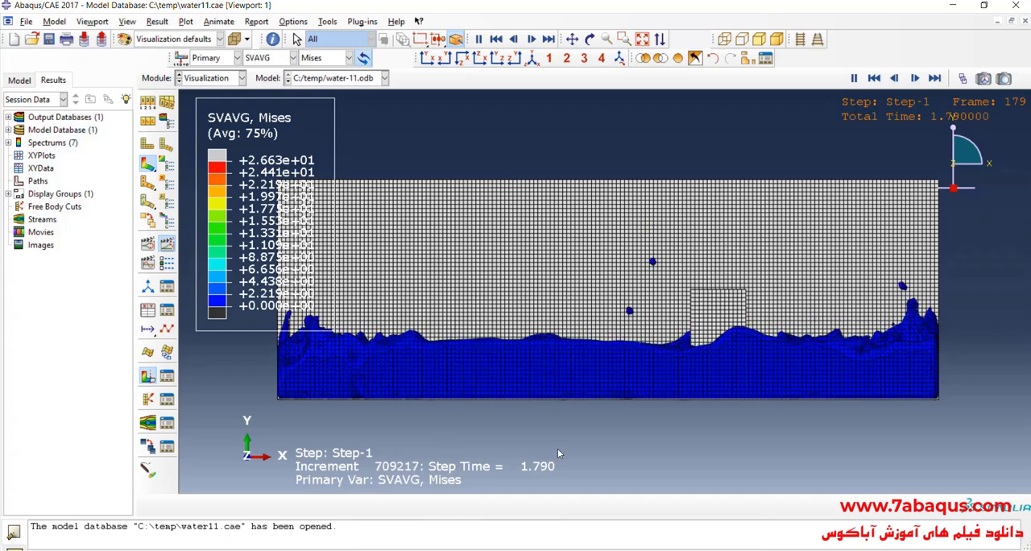
click(147, 108)
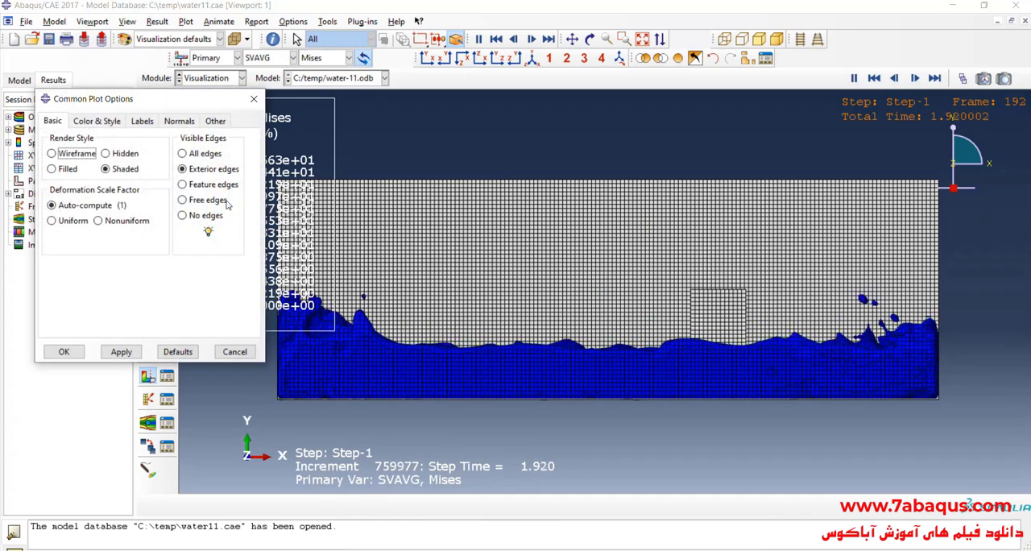
click(182, 184)
click(64, 352)
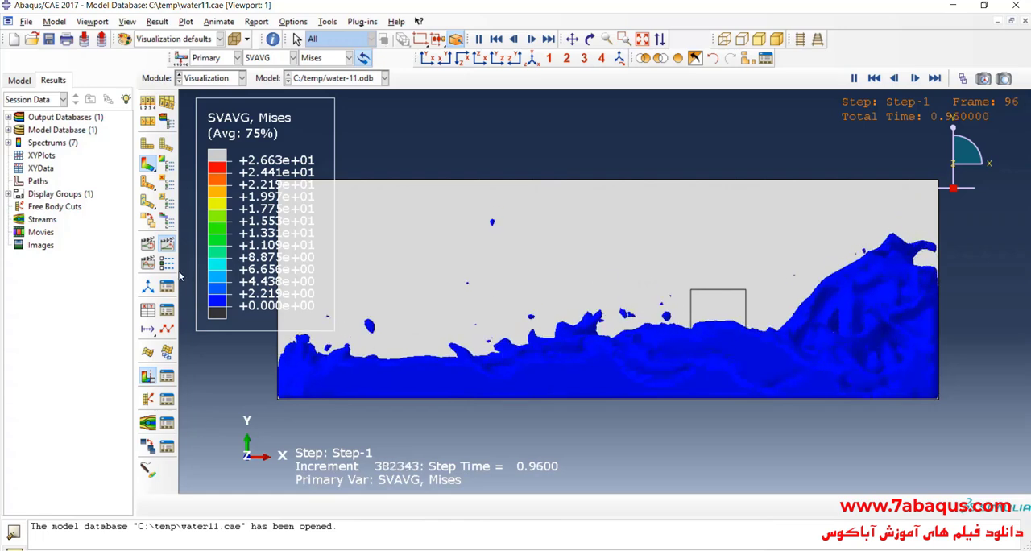
click(234, 38)
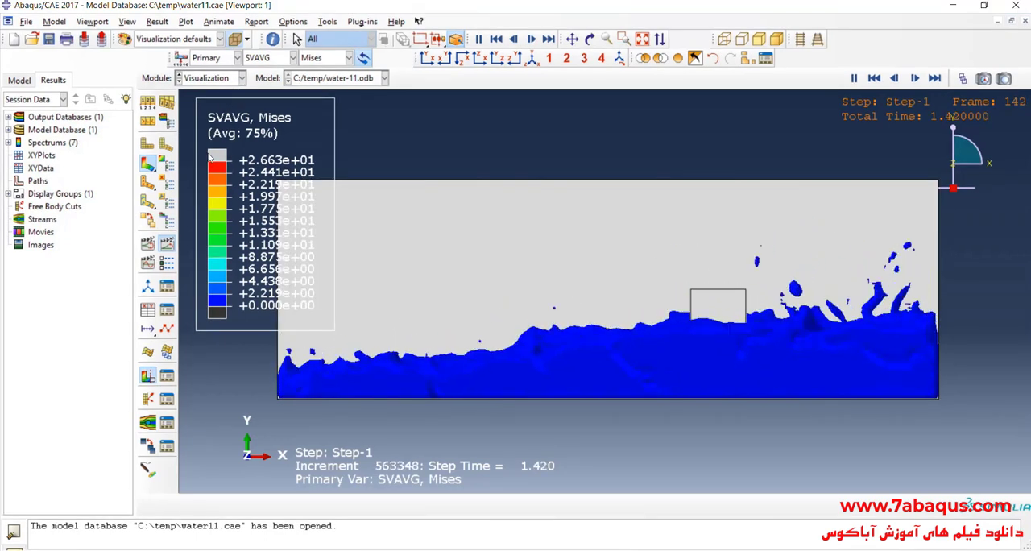
- Stop the animation and orient the model in a perspective view rotated from isometric to look into the tank's open front
click(162, 248)
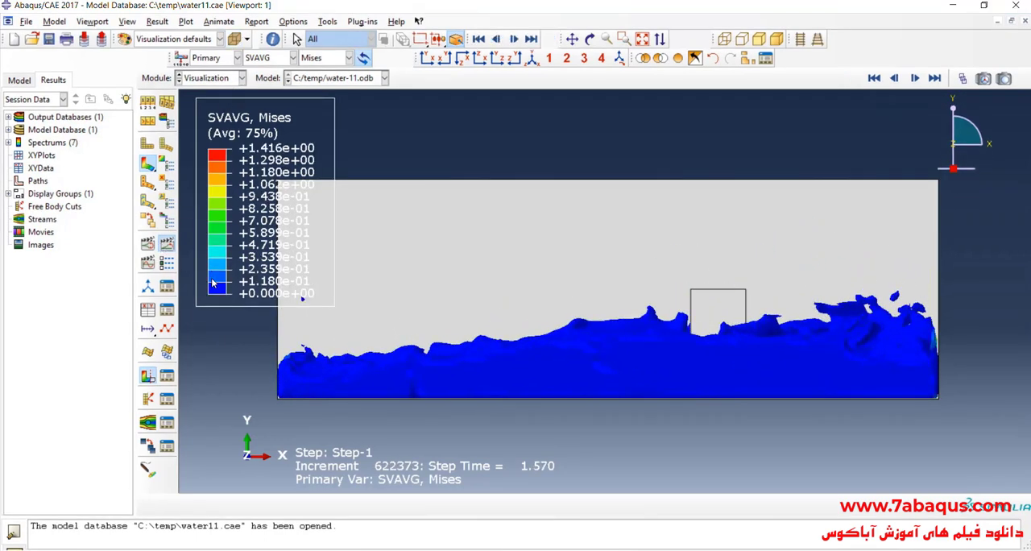
click(534, 60)
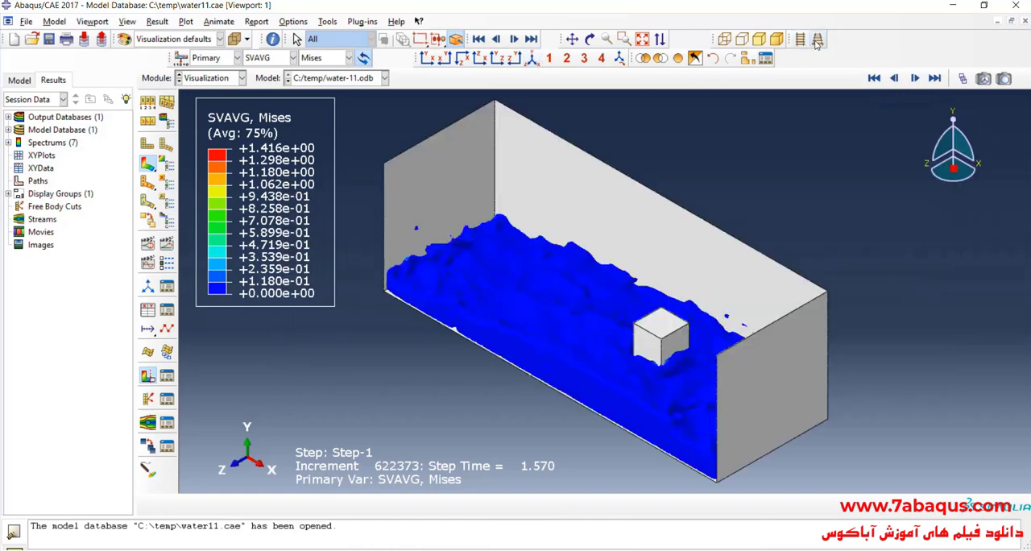
click(816, 40)
click(589, 40)
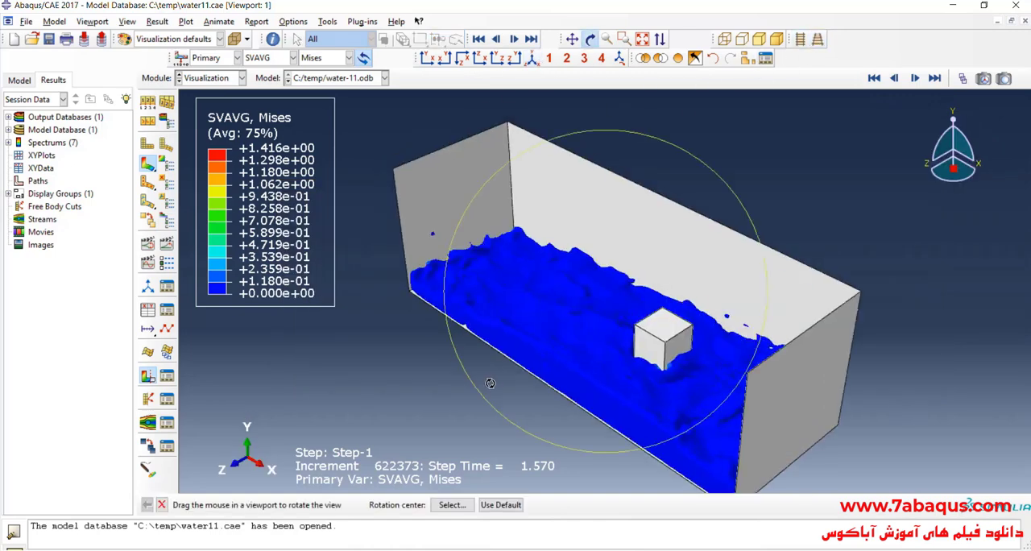
drag(490, 383, 629, 277)
scroll(559, 358, down, 5)
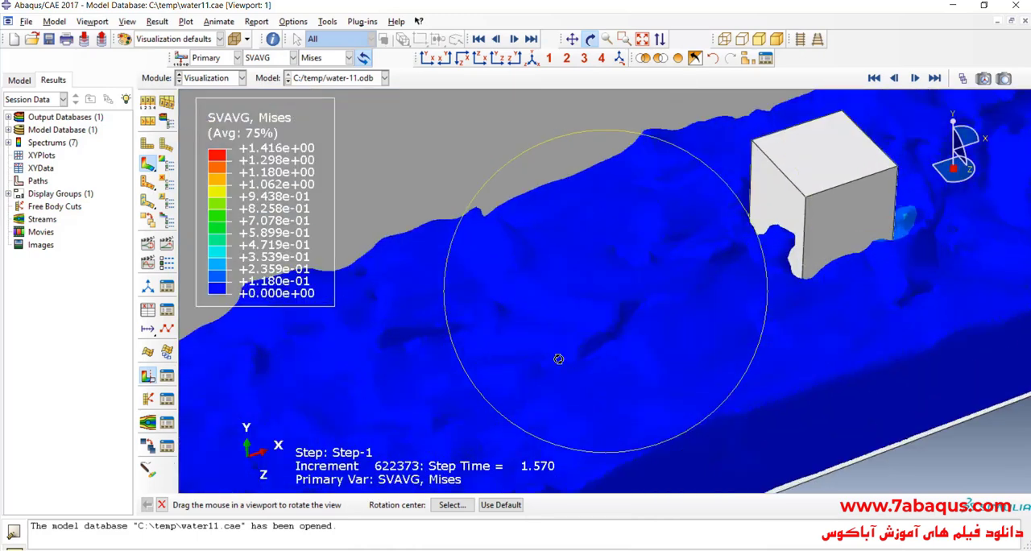
scroll(559, 357, up, 5)
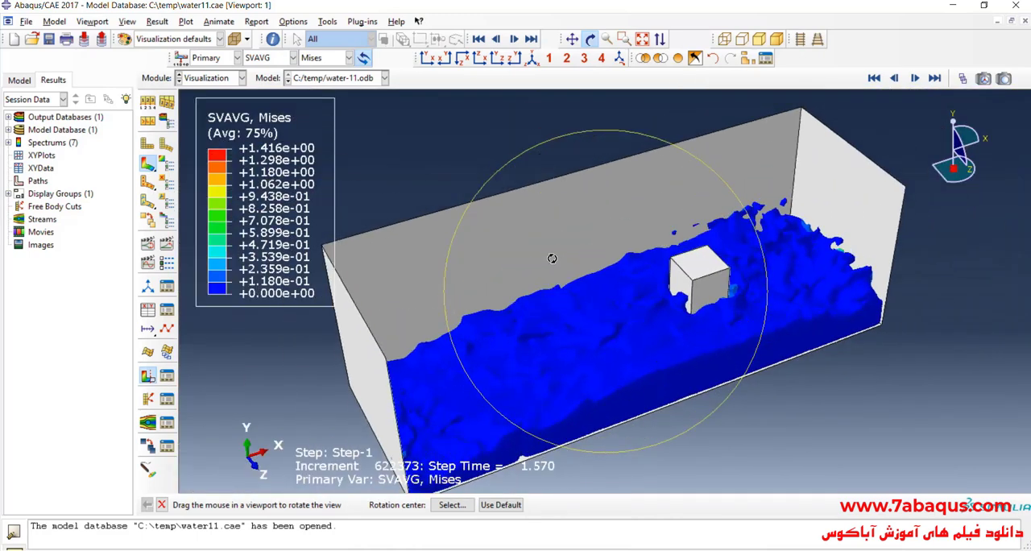
scroll(552, 259, up, 1)
scroll(570, 410, down, 1)
- Return to frame 0 and animate the water's time history in the rotated perspective view
click(962, 78)
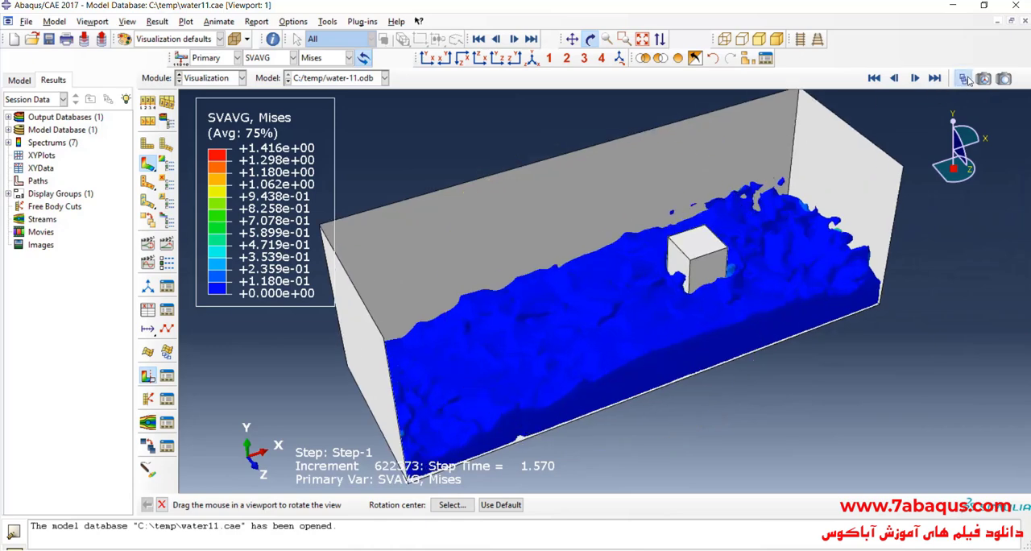
drag(882, 158, 757, 158)
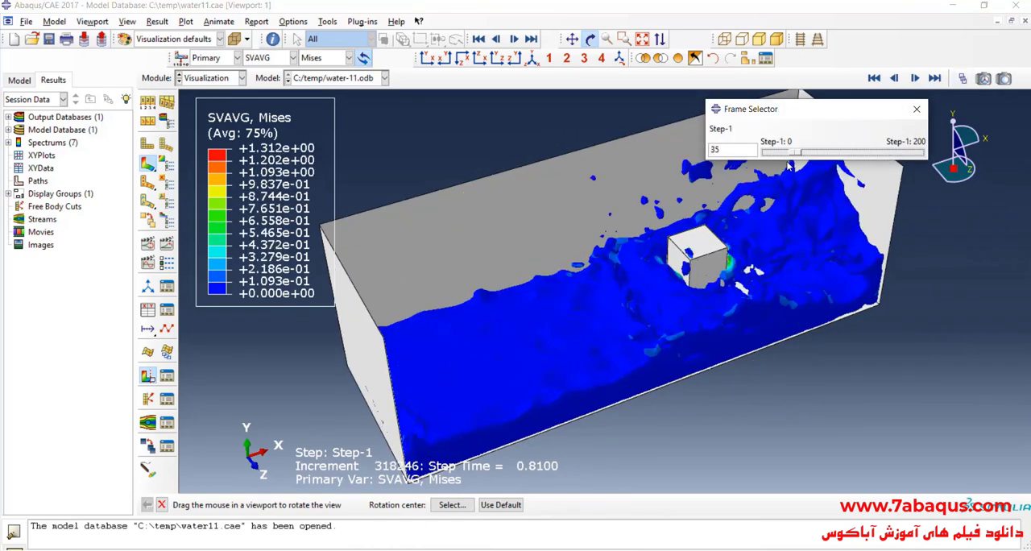
click(922, 113)
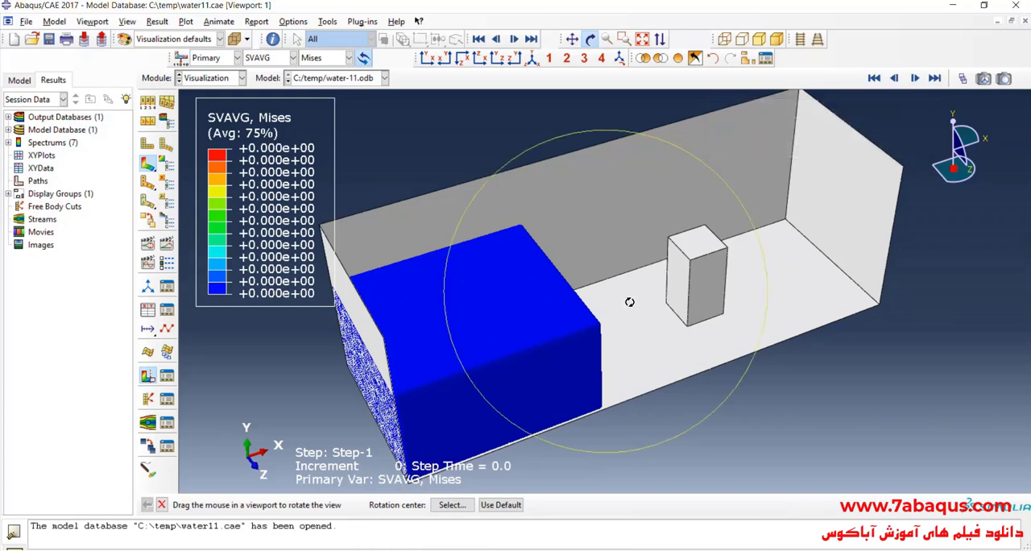
drag(628, 299, 563, 325)
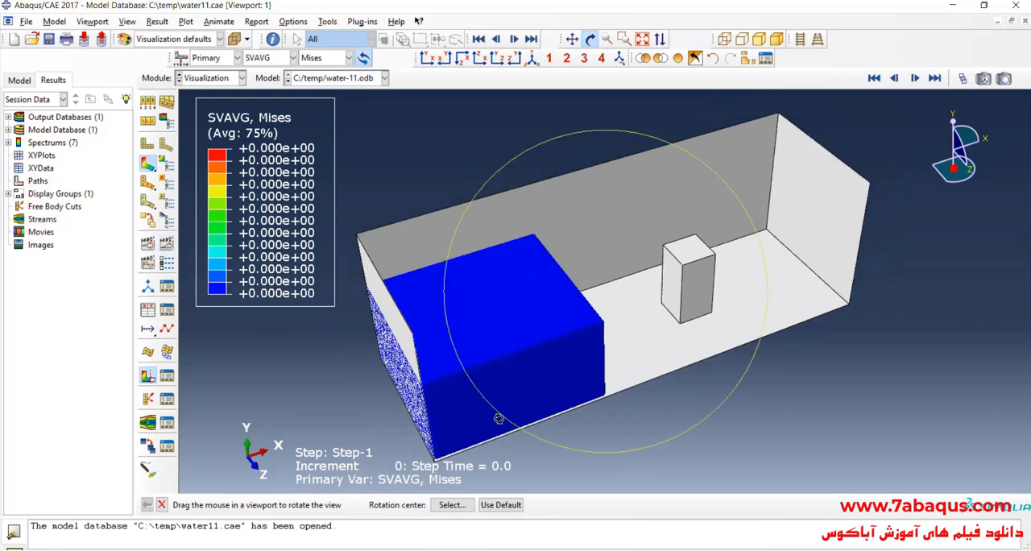
drag(487, 420, 652, 369)
click(164, 251)
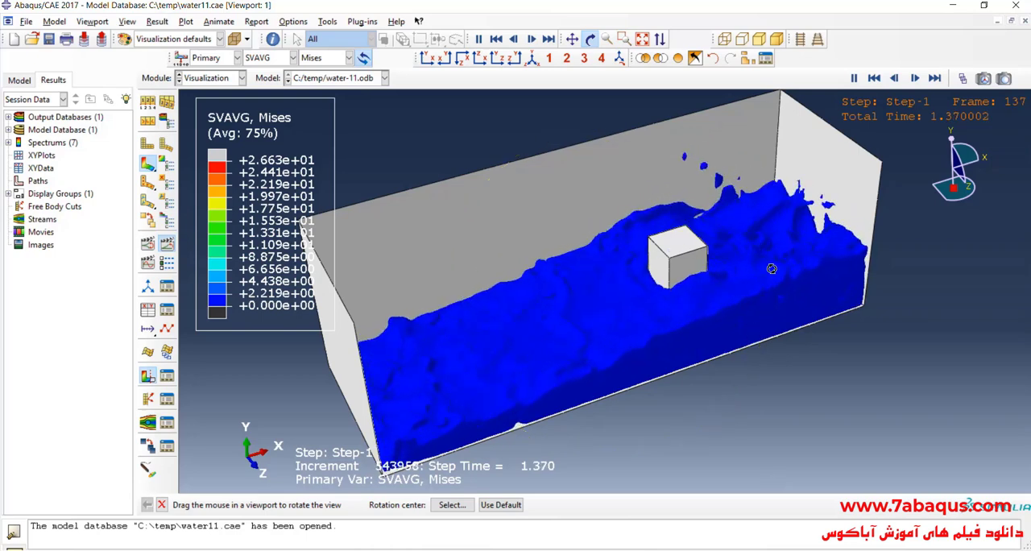
- Stop the animation, restore the isometric view, and display all parts of the model, including the hidden tank walls
middle_click(414, 152)
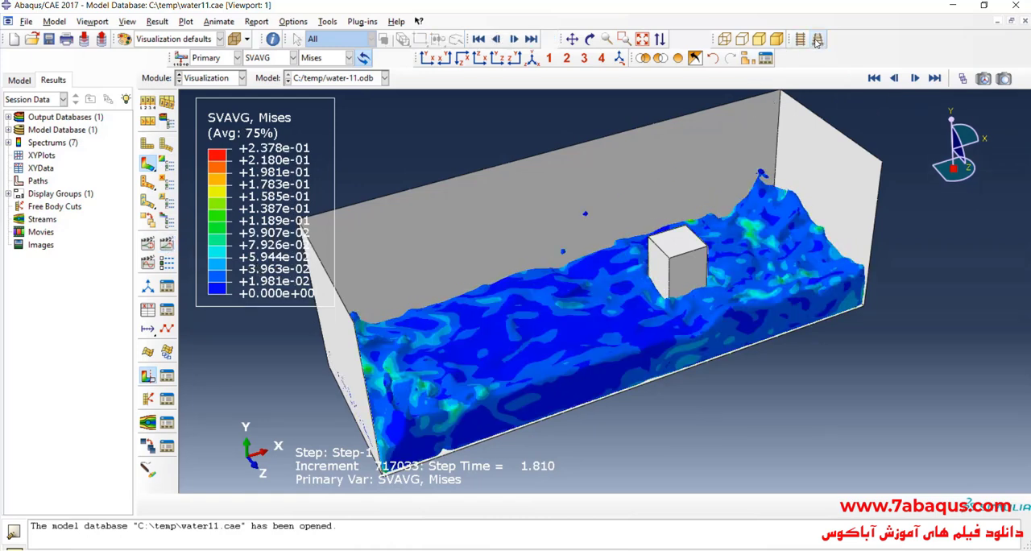
click(532, 59)
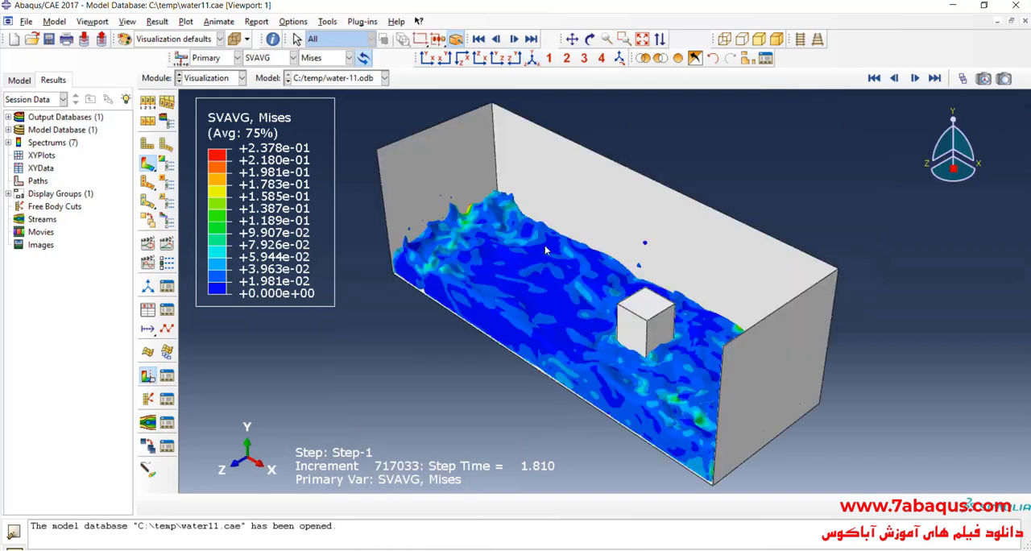
click(679, 59)
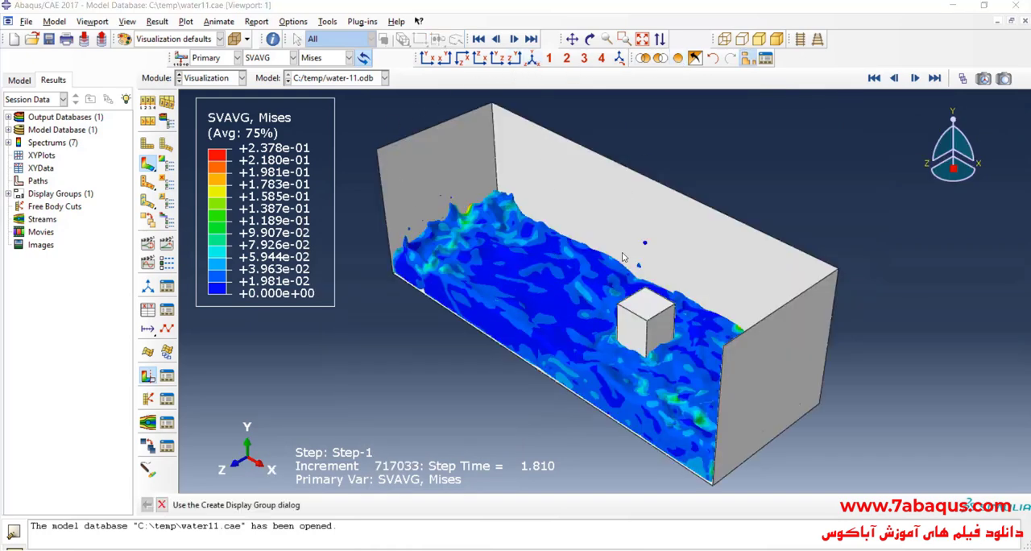
scroll(620, 303, up, 3)
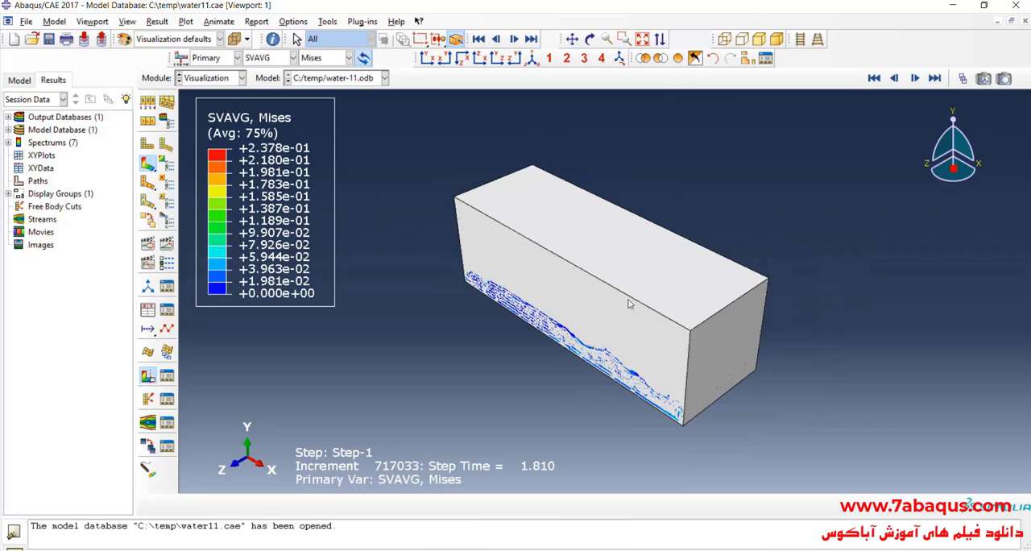
scroll(629, 301, up, 1)
scroll(676, 308, down, 1)
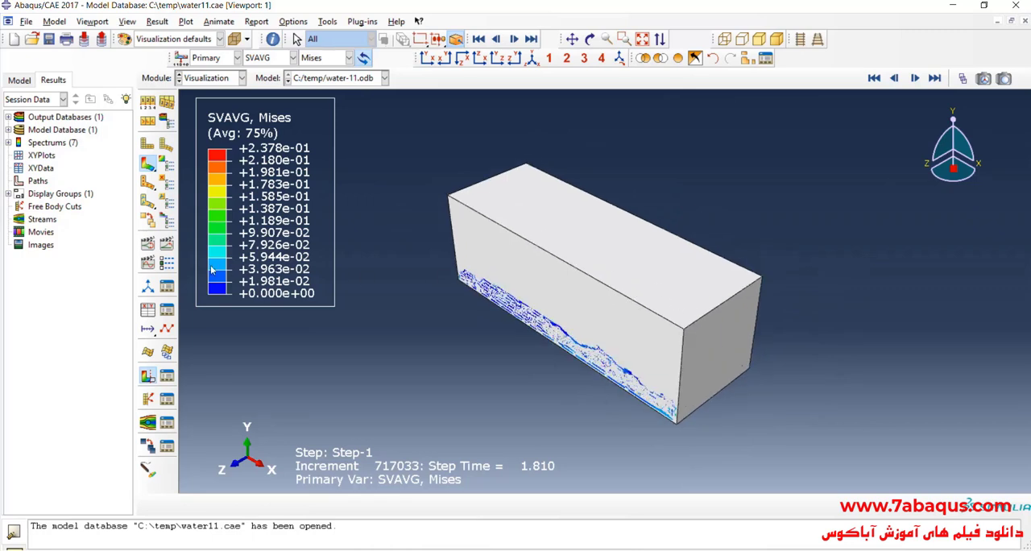
- Set the viewport background to solid white in the graphics options
click(127, 21)
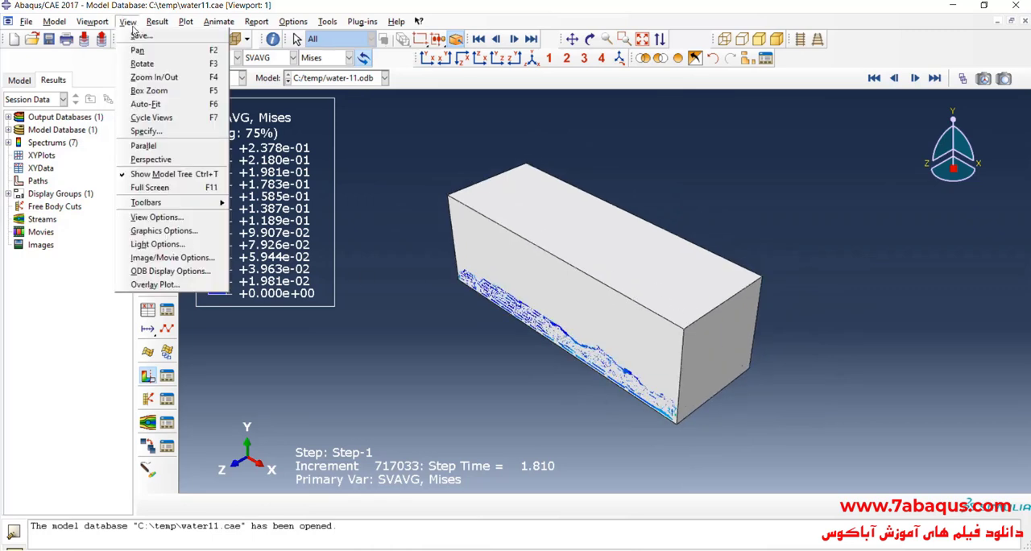
click(161, 229)
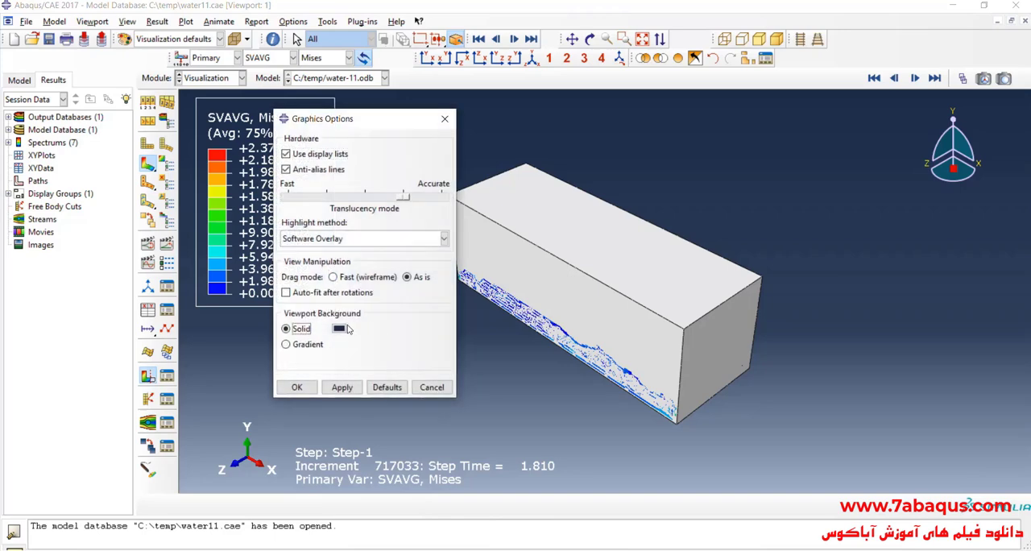
click(338, 328)
click(216, 375)
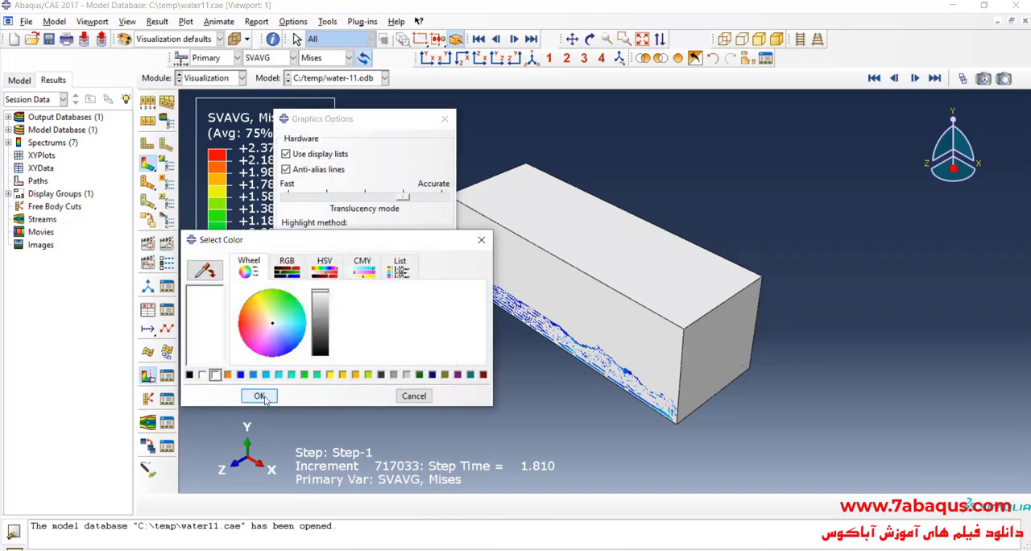
click(259, 396)
click(341, 388)
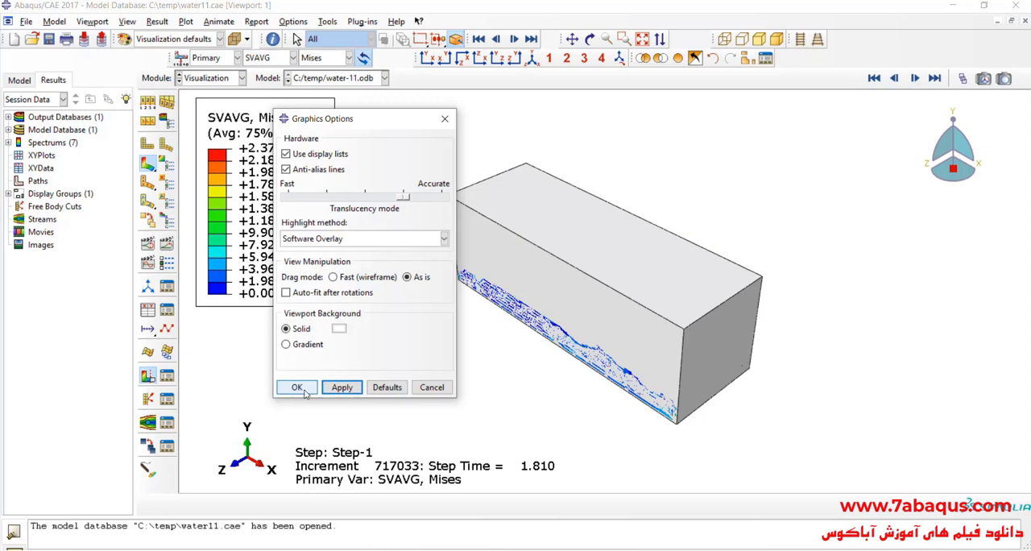
- Accept the graphics options and animate the time history of the closed tank in the isometric view
click(297, 387)
scroll(671, 266, up, 1)
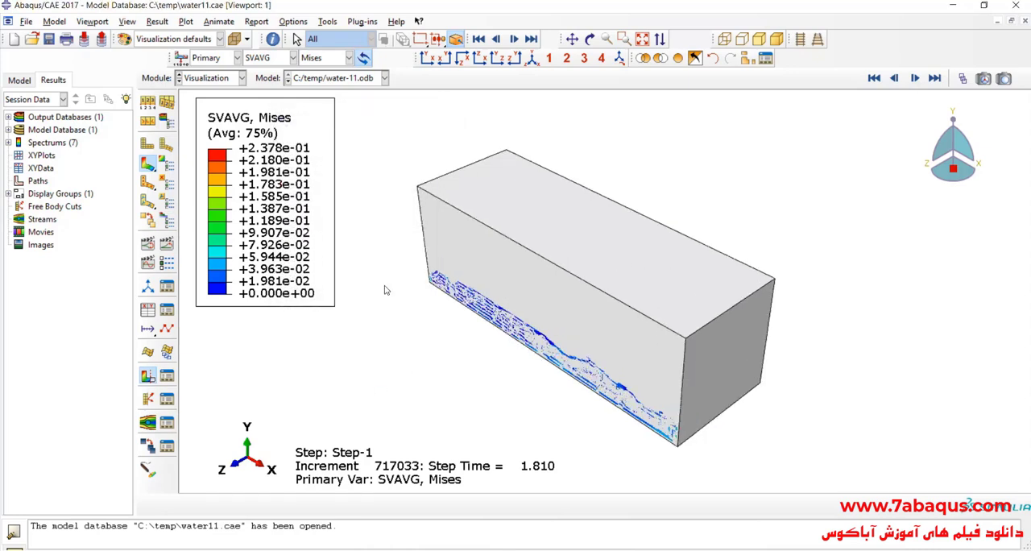
click(161, 252)
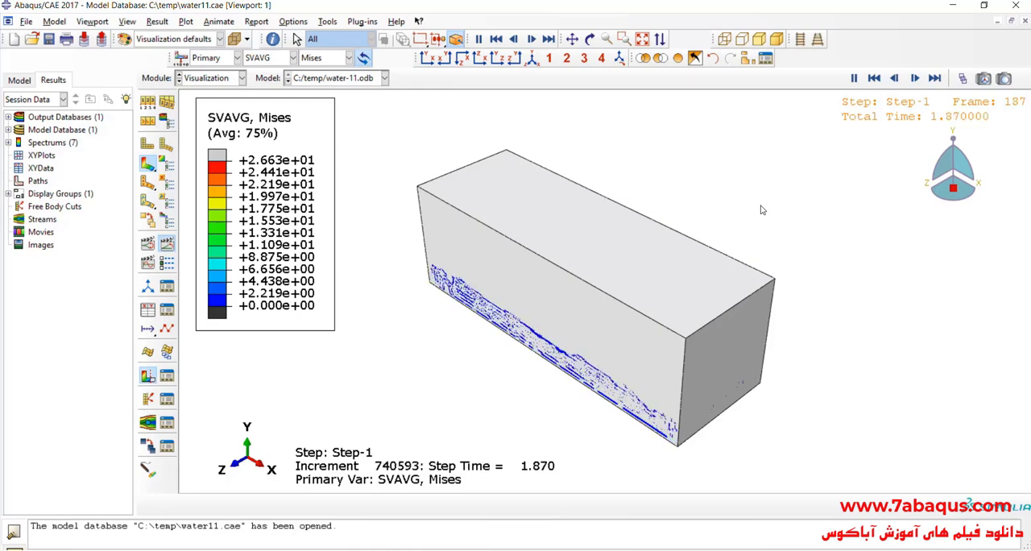
- Stop the animation, rotate the model to view the closed tank from its opposite side, and animate the time history
click(166, 247)
click(589, 39)
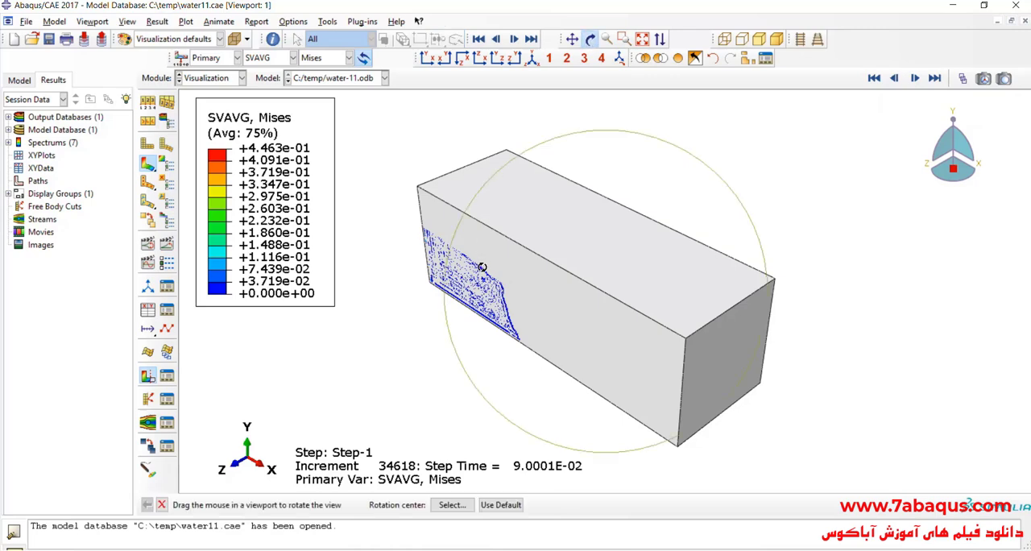
drag(483, 270, 573, 279)
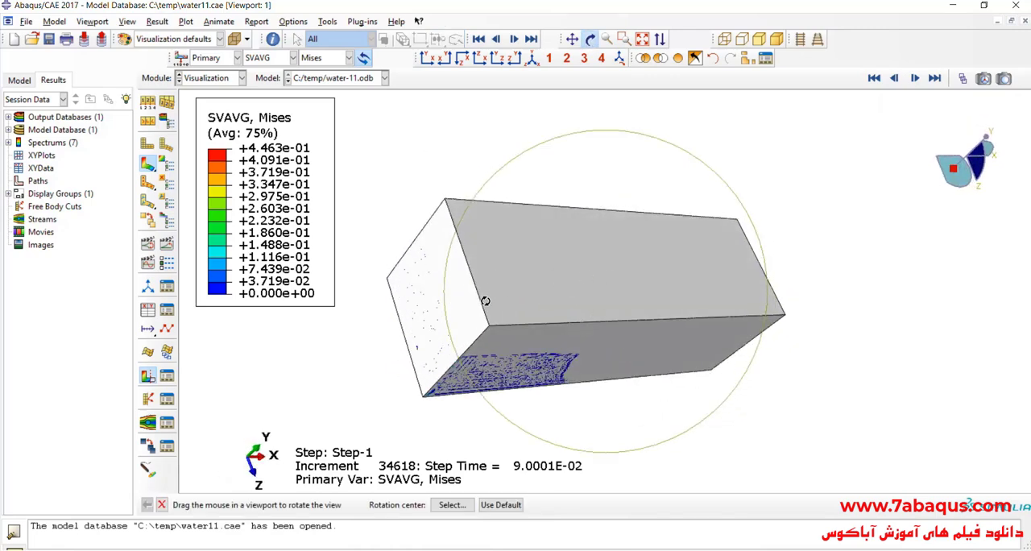
drag(485, 300, 641, 255)
click(167, 243)
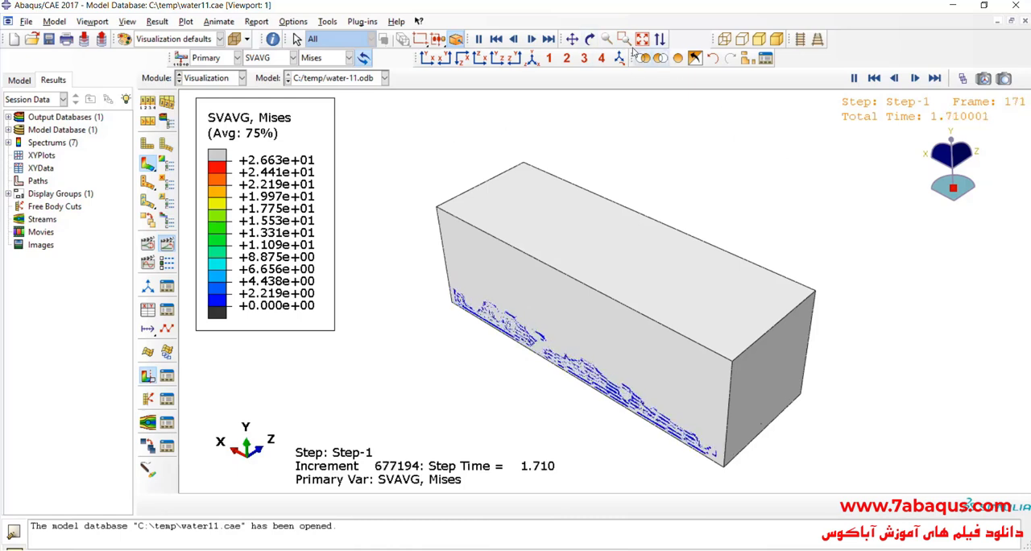
- Rotate the model while the animation runs to examine the water from the tank's open side, underside and rear
click(589, 39)
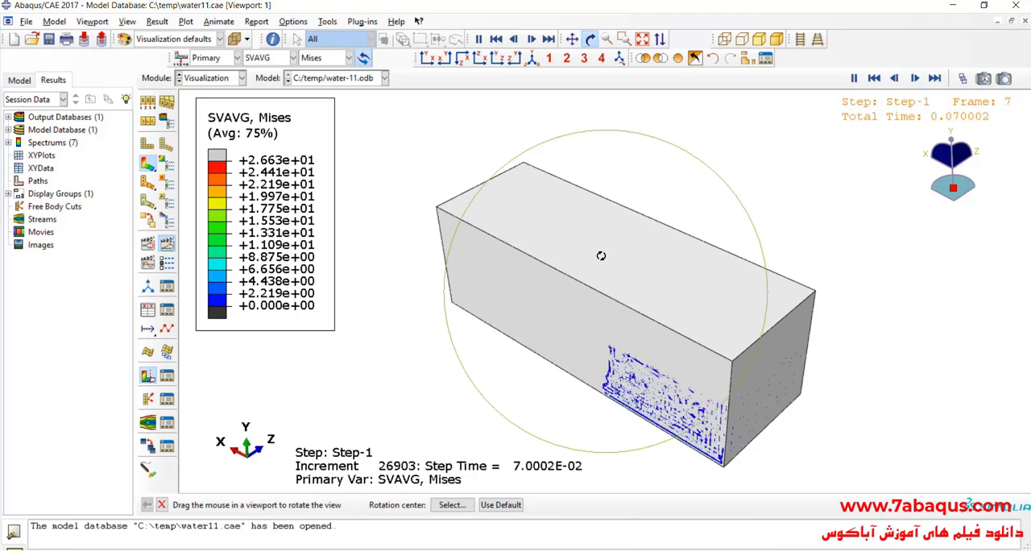
mouse_move(598, 252)
mouse_down()
mouse_move(633, 207)
mouse_move(589, 264)
mouse_up()
drag(610, 213, 573, 255)
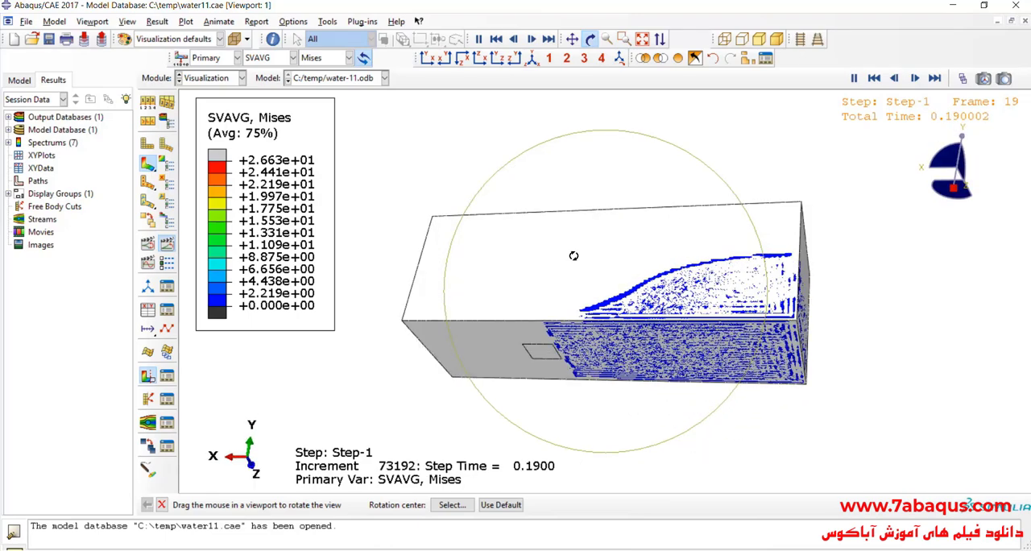
mouse_move(594, 211)
mouse_down()
mouse_move(617, 171)
mouse_move(602, 203)
mouse_up()
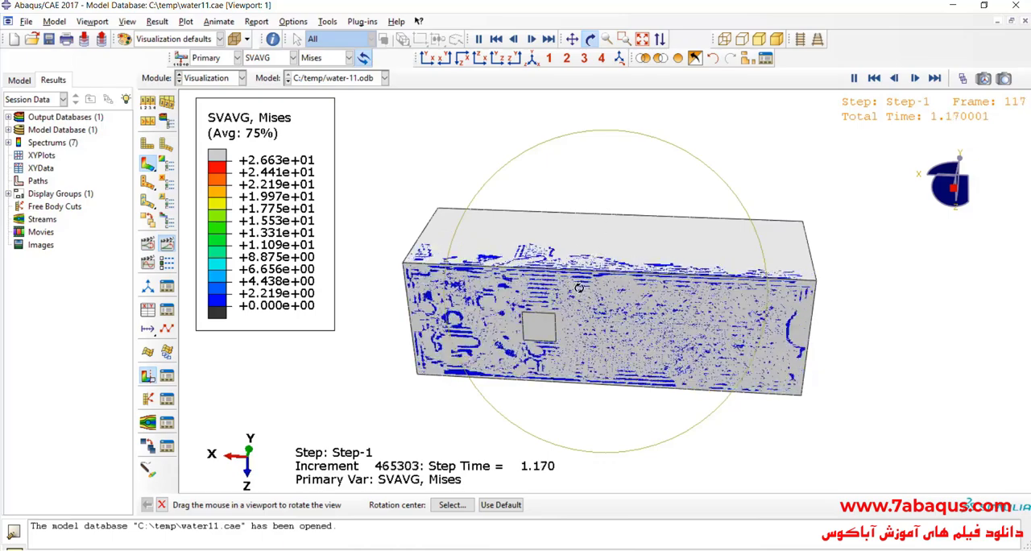
drag(600, 208, 550, 411)
drag(659, 310, 565, 321)
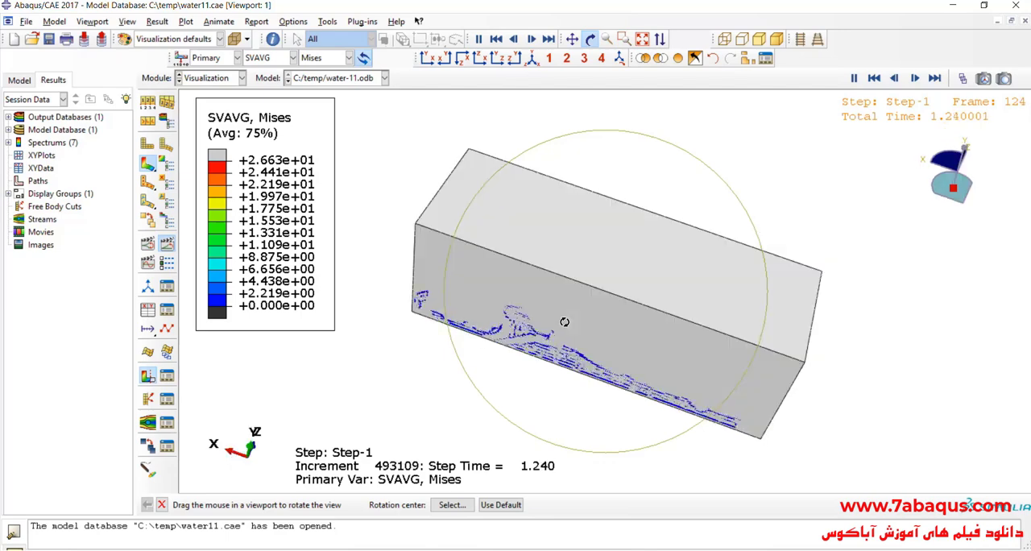
- Display the tank as a translucent model in the isometric view and stop the animation
click(532, 59)
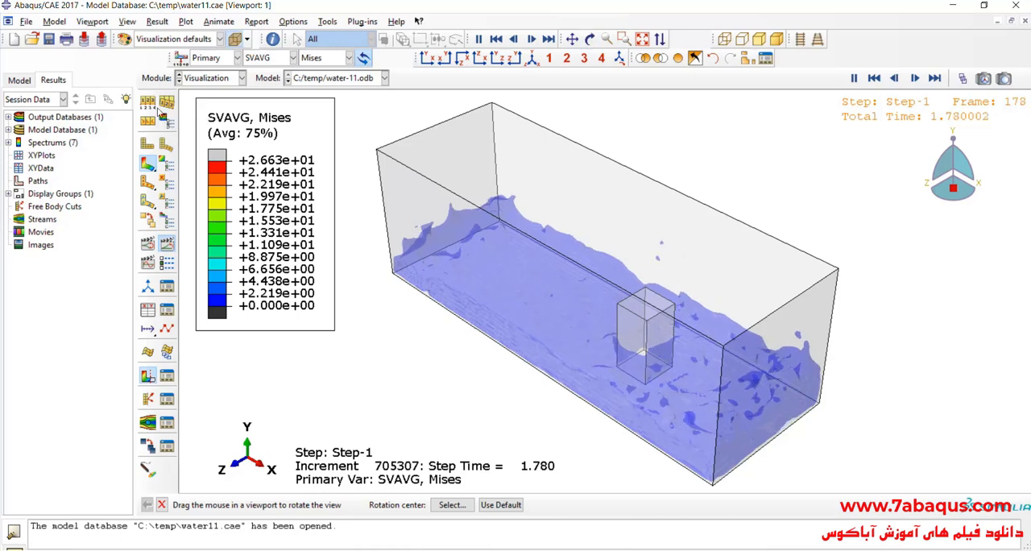
click(149, 103)
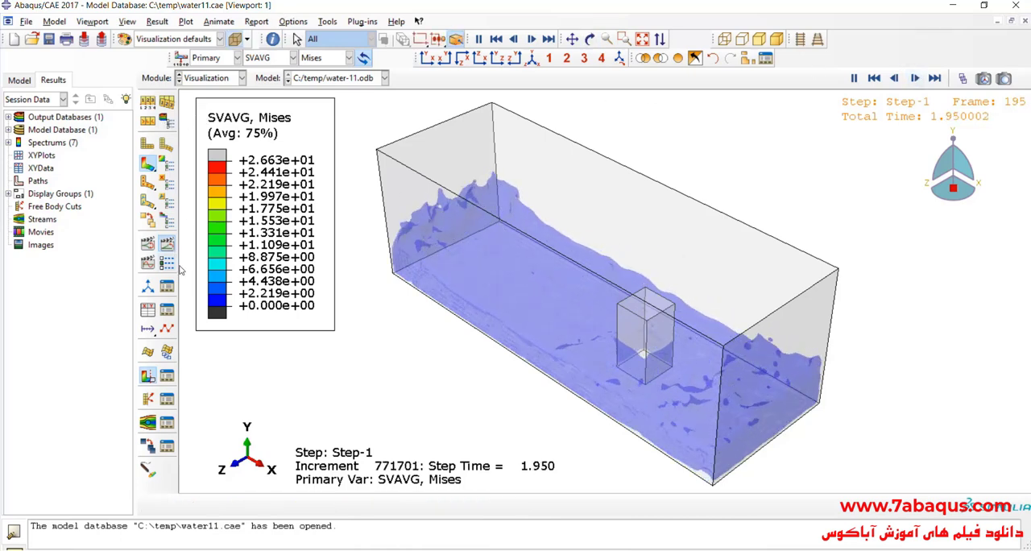
click(169, 245)
- Rotate the translucent model to view the tank from its other long side and animate the time history
click(590, 39)
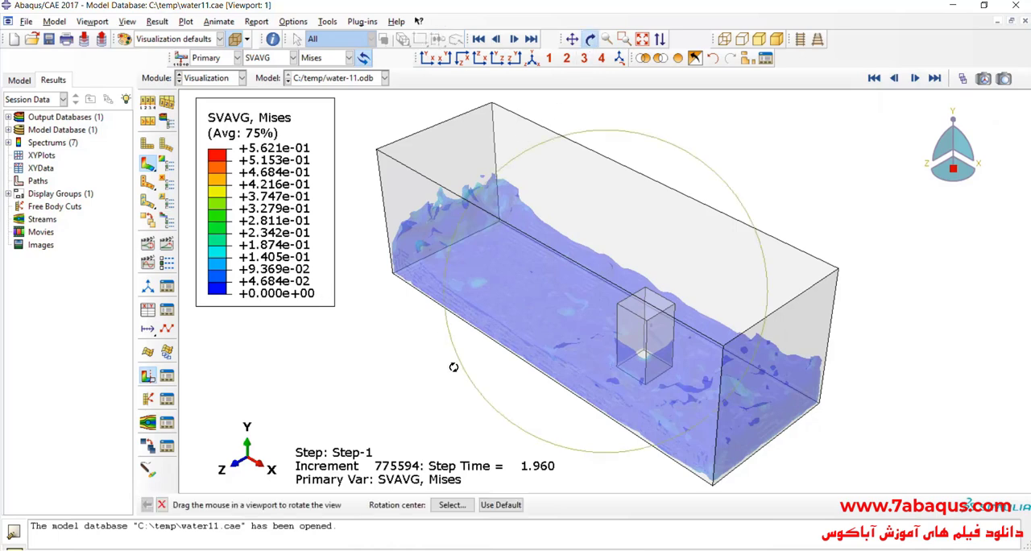
drag(477, 389, 608, 262)
click(167, 243)
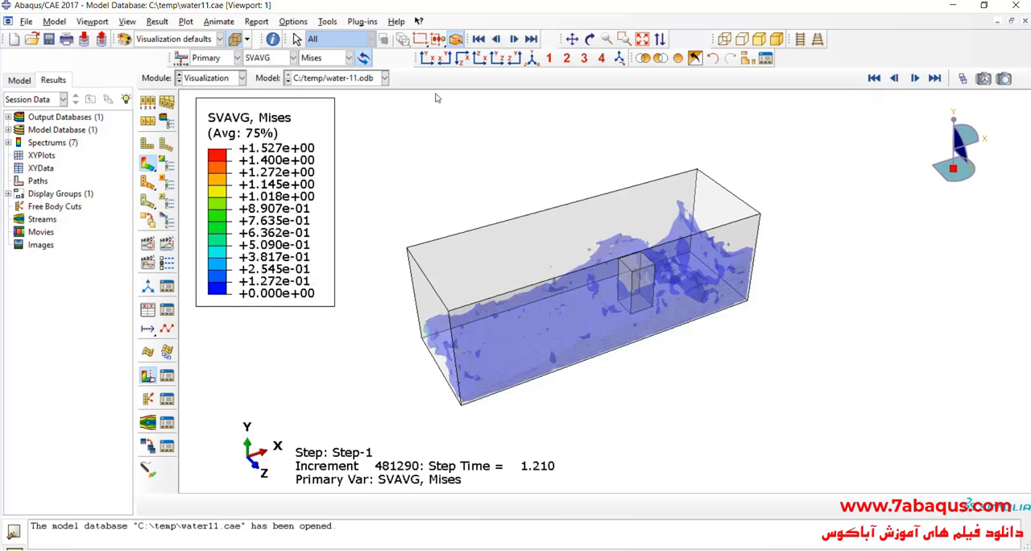
- Turn off translucency and set the visible edges to Exterior edges in the common plot options
click(235, 39)
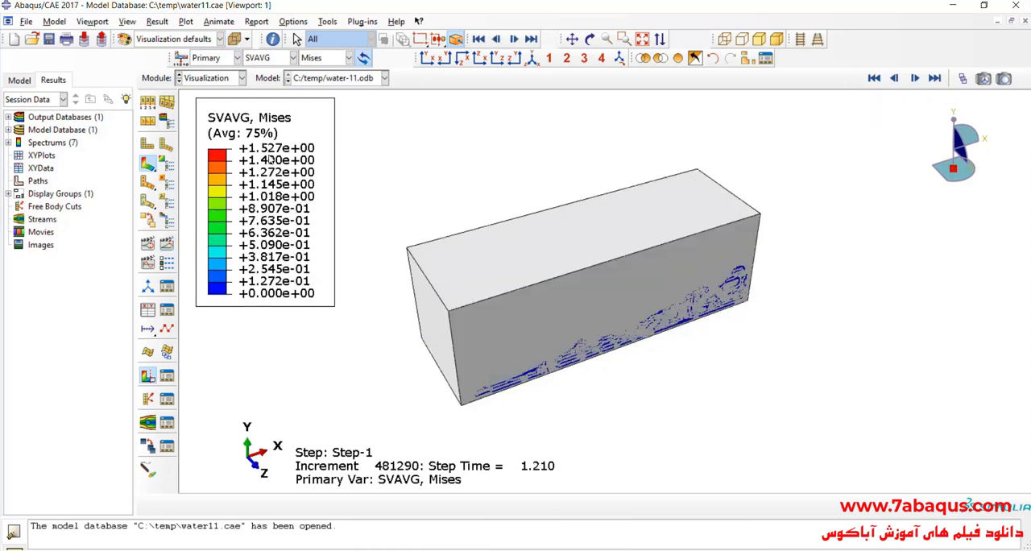
click(162, 120)
click(184, 169)
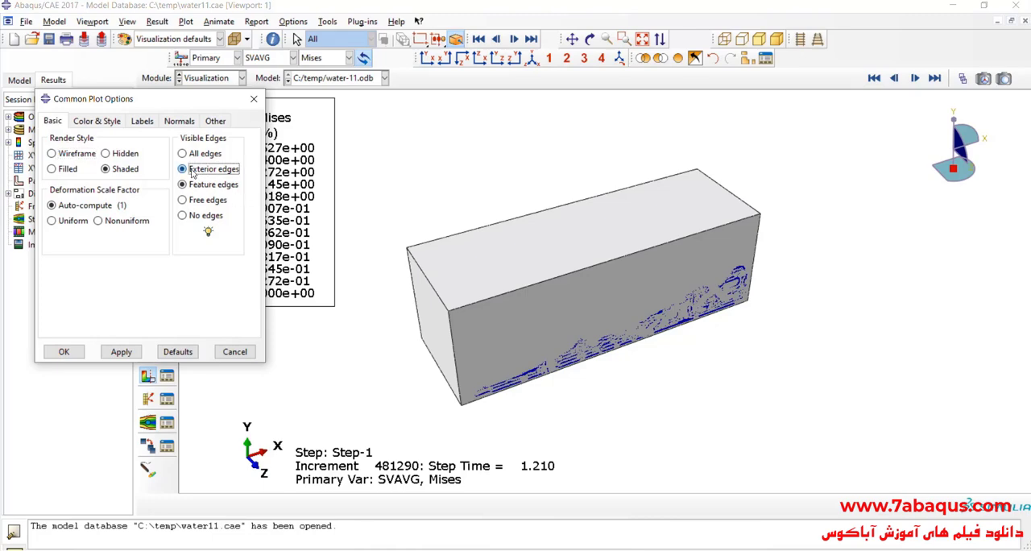
click(64, 351)
scroll(659, 403, up, 2)
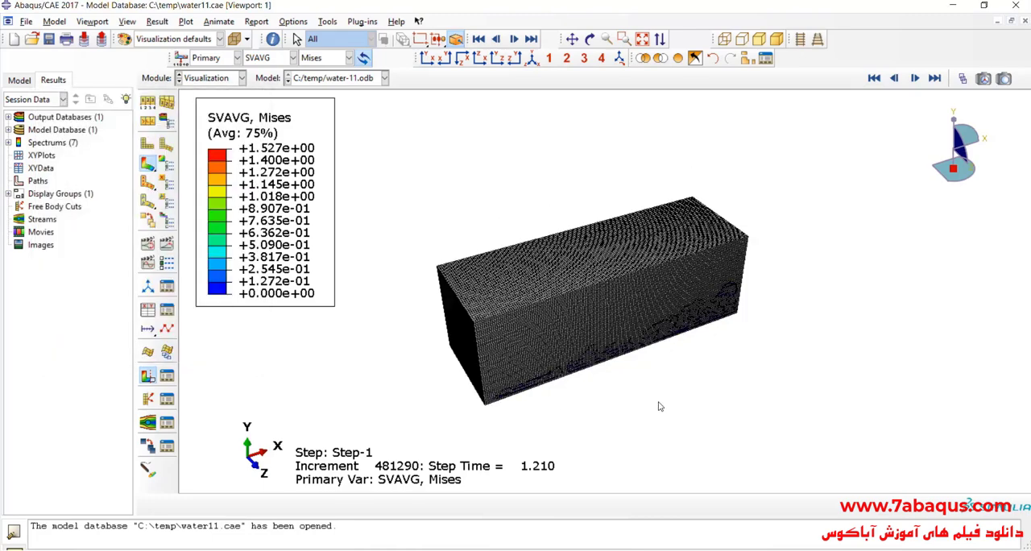
- Animate the time history with the mesh edges displayed and examine the water close up along the tank's lower front edge
click(166, 244)
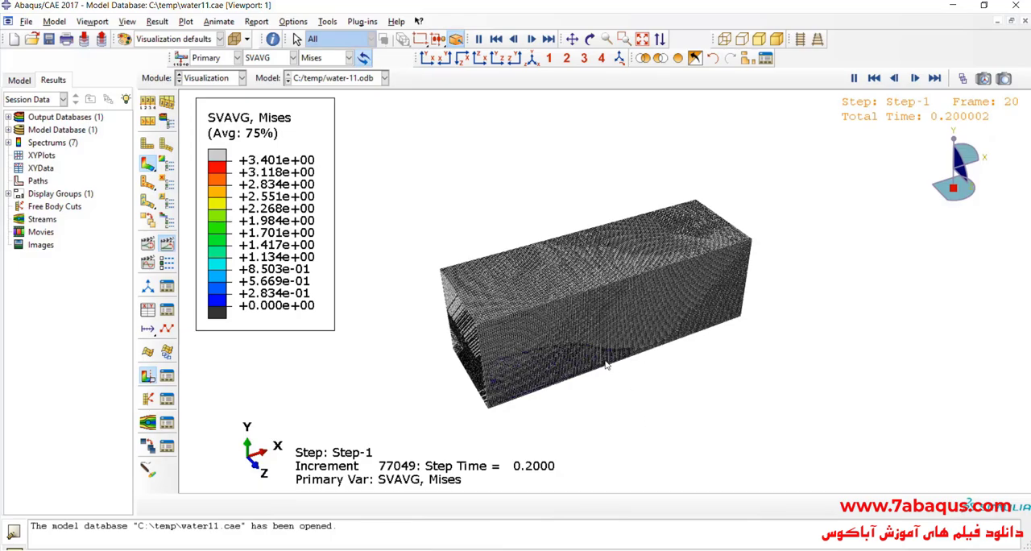
scroll(612, 371, down, 5)
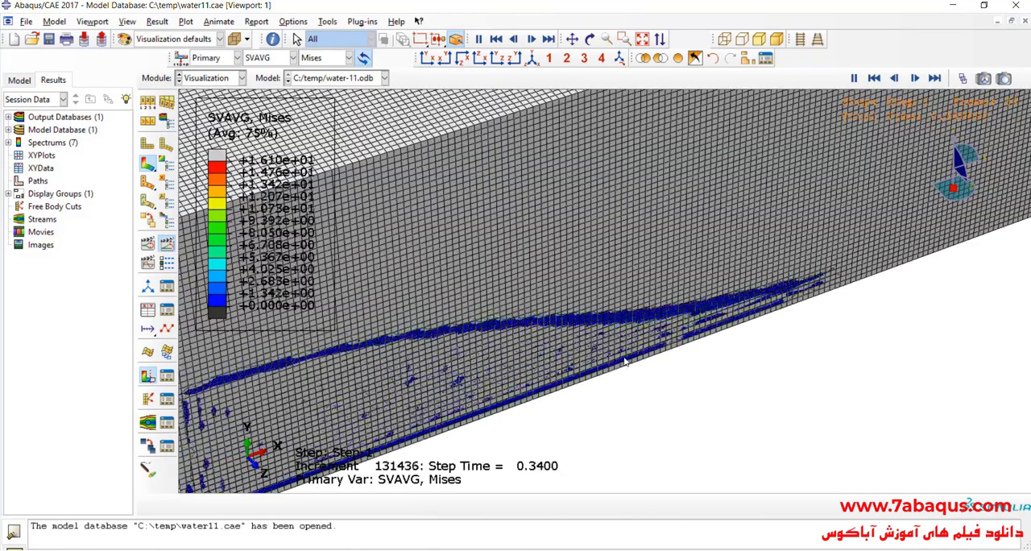
scroll(567, 364, up, 3)
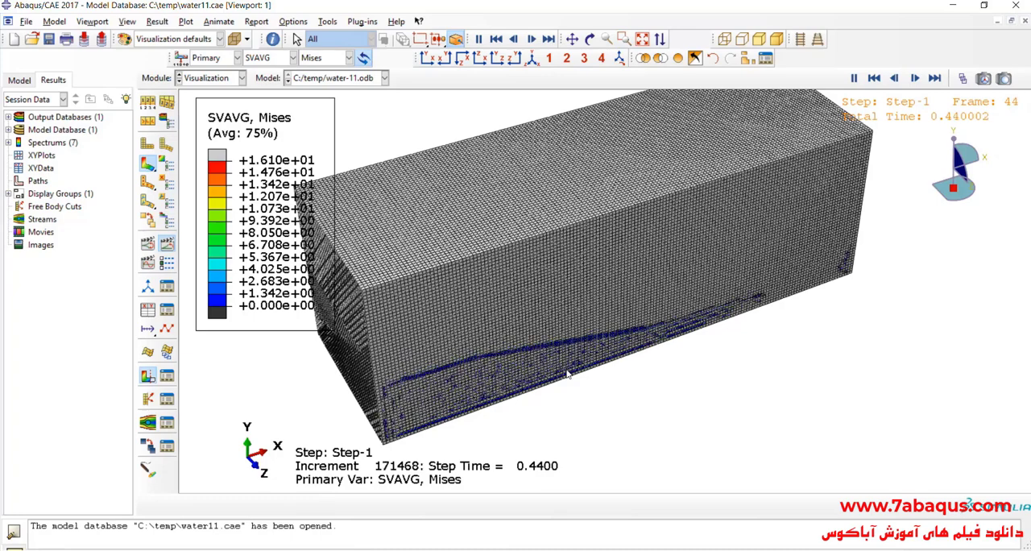
scroll(566, 369, up, 2)
scroll(564, 367, up, 1)
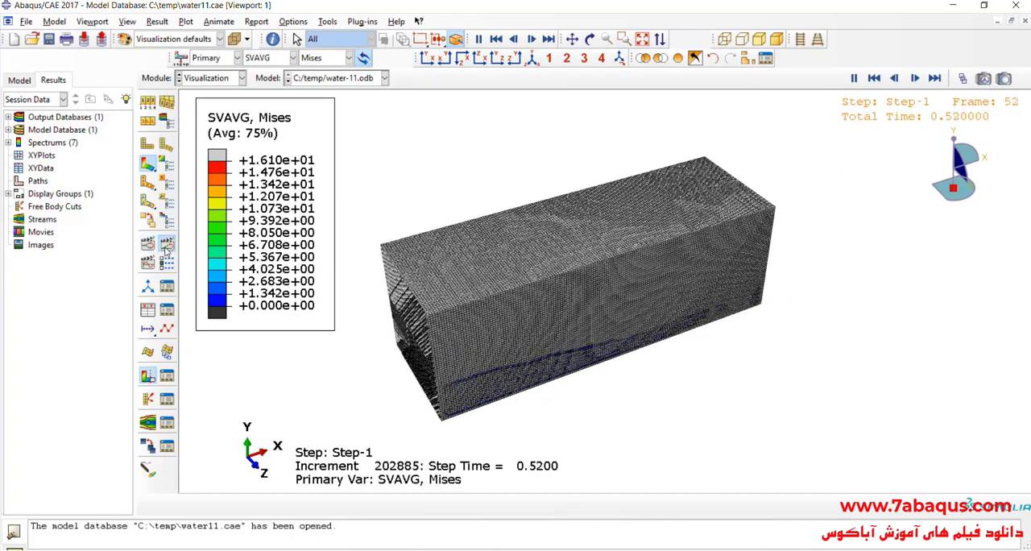
- Set the visible edges to Feature edges in the common plot options
click(149, 102)
click(188, 185)
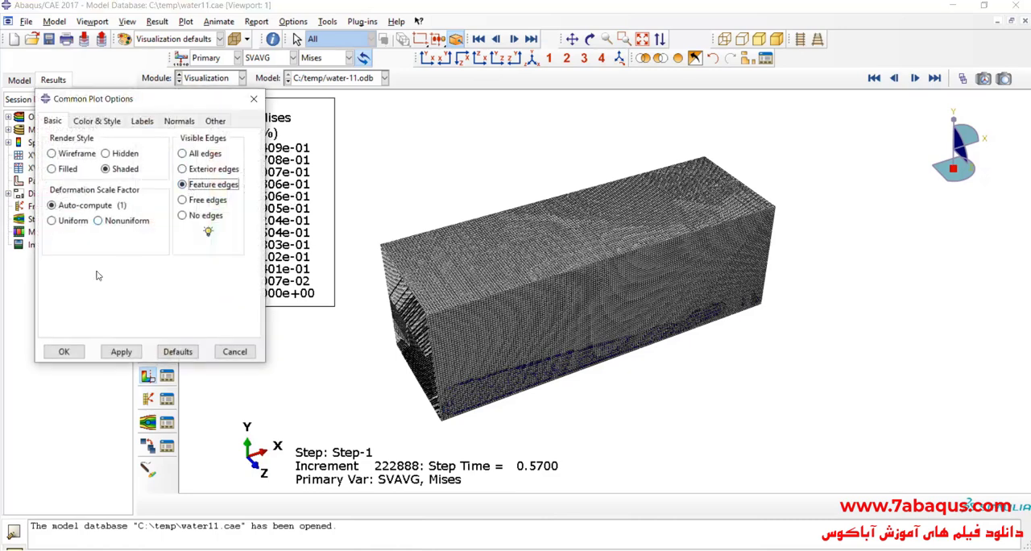
click(63, 352)
scroll(628, 341, up, 2)
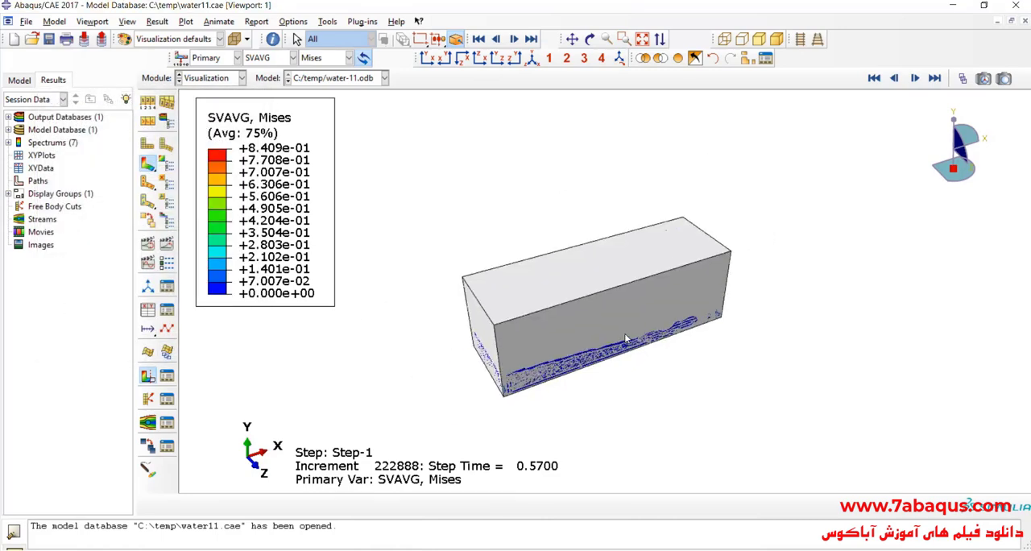
- Remove the elements of the tank's long front wall from the display, selecting them by angle
click(589, 38)
drag(575, 218, 597, 284)
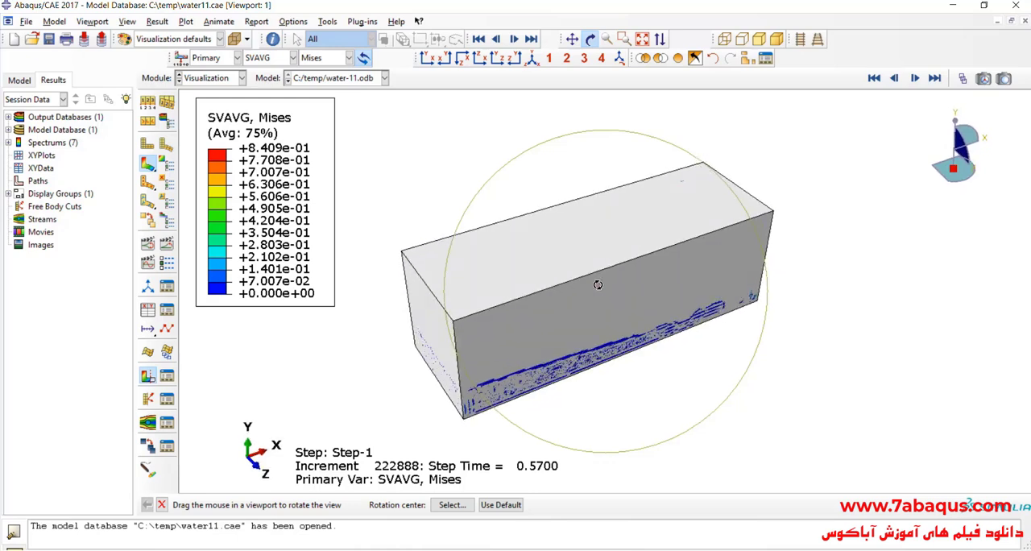
drag(614, 332, 635, 291)
click(660, 57)
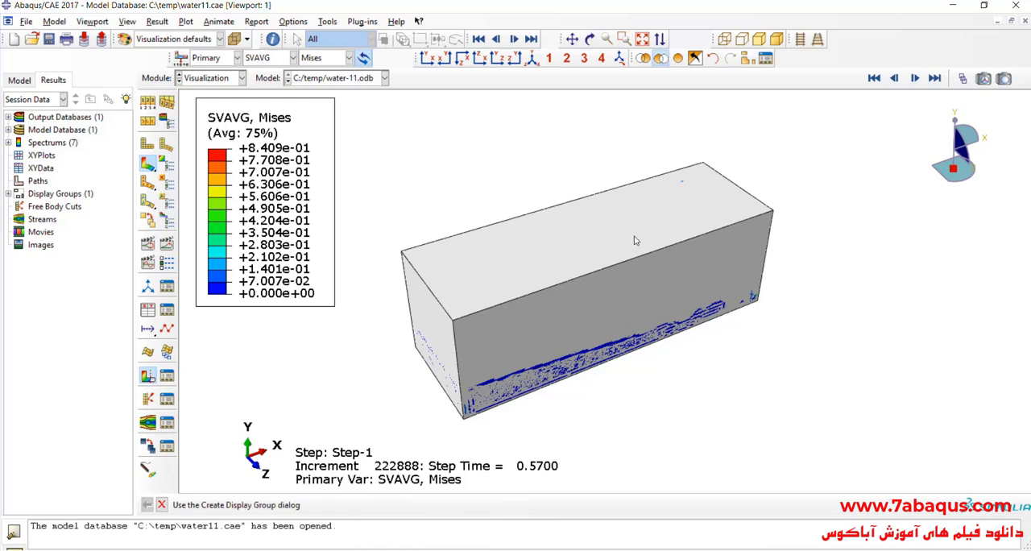
click(627, 322)
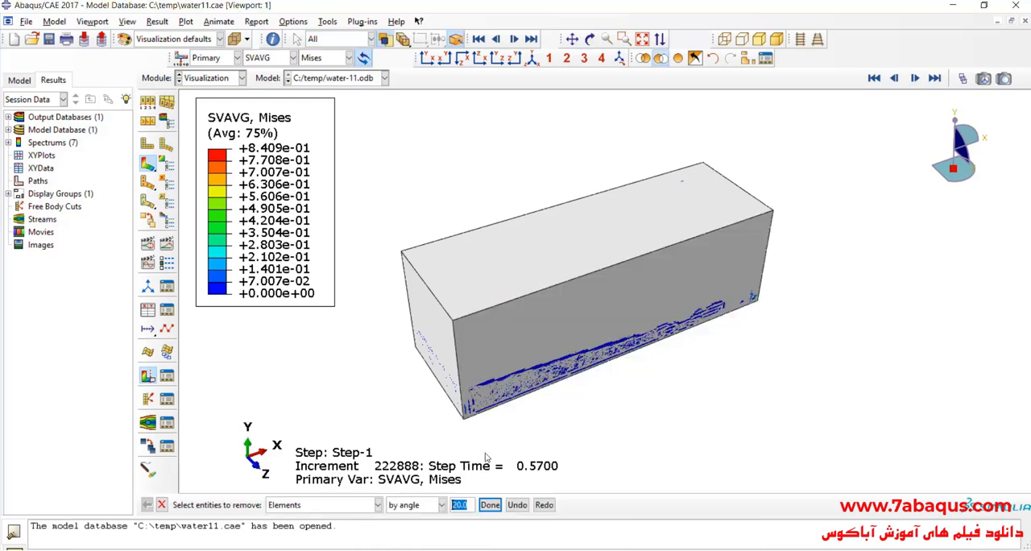
click(493, 504)
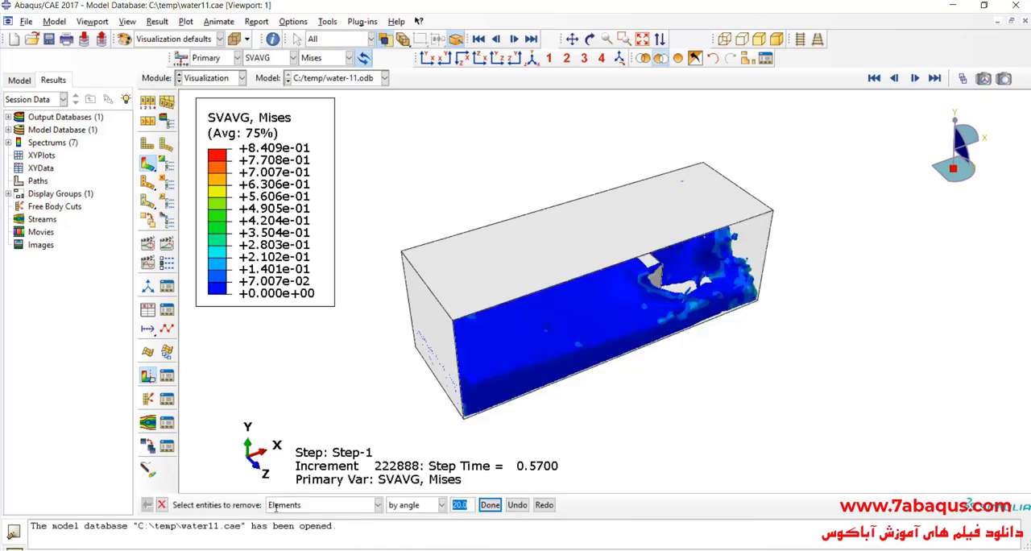
click(162, 505)
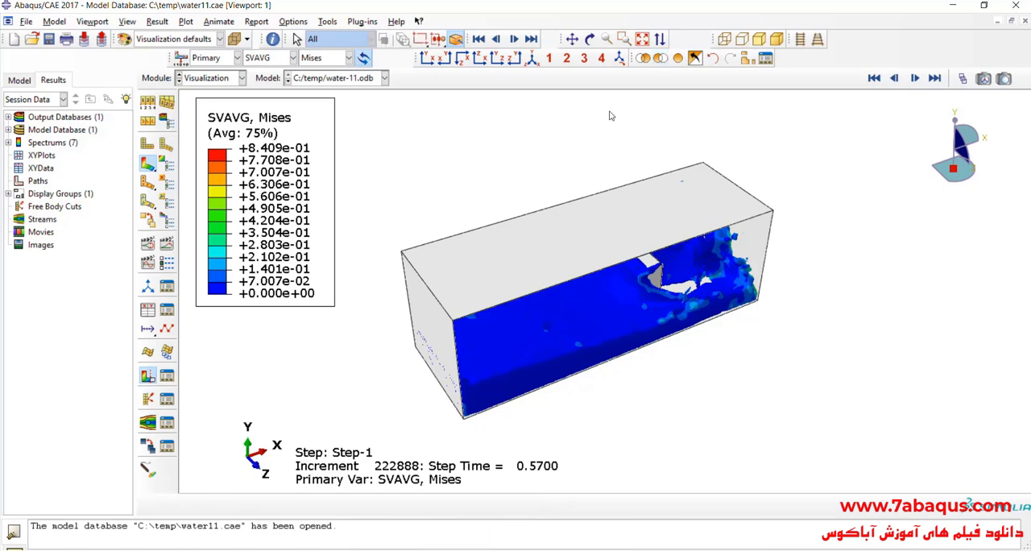
- Rotate the model to look into the tank's open front and return the results to frame 0
click(591, 41)
drag(644, 297, 668, 200)
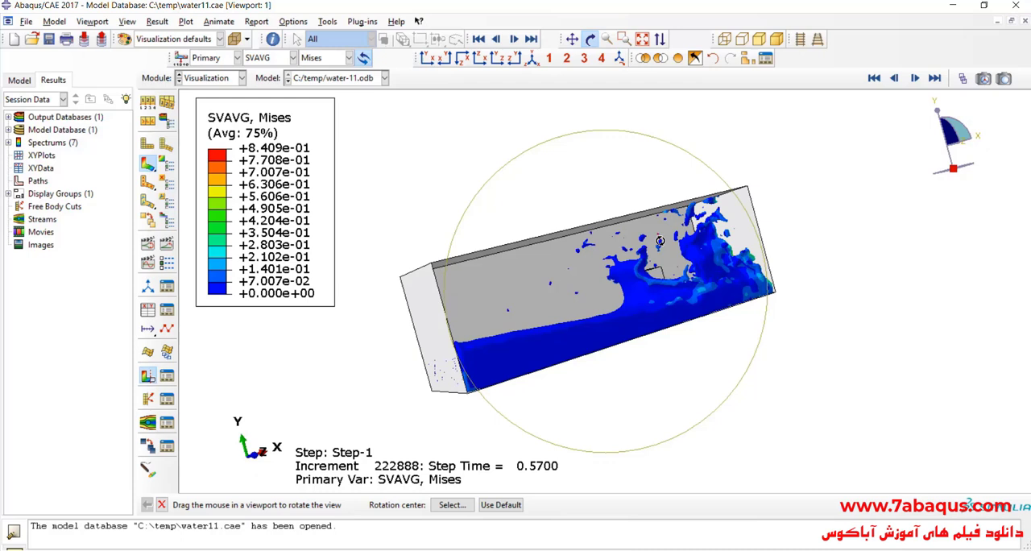
click(962, 78)
click(765, 153)
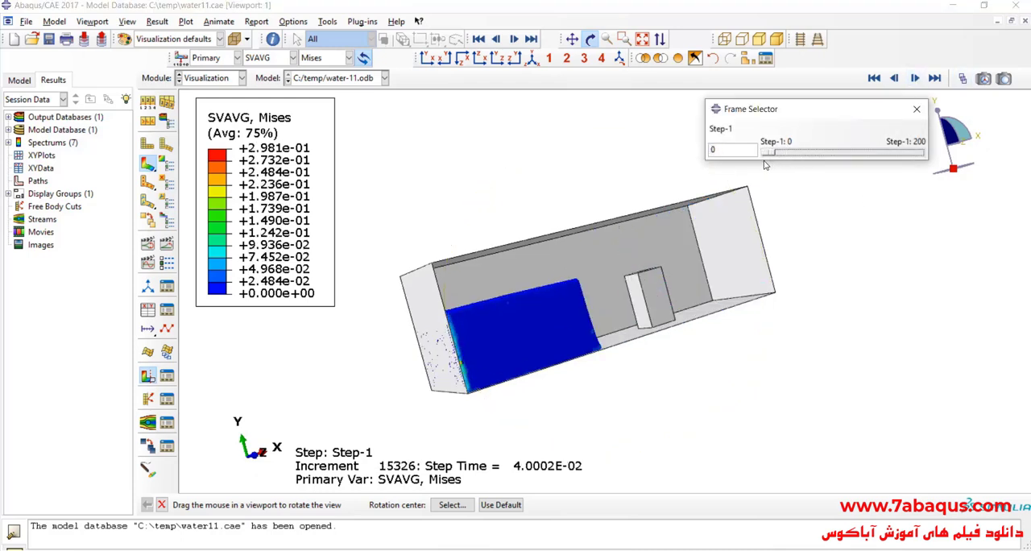
- Turn the open tank to a slightly lower view, animate the water's time history, and stop the animation
drag(682, 300, 624, 236)
click(164, 244)
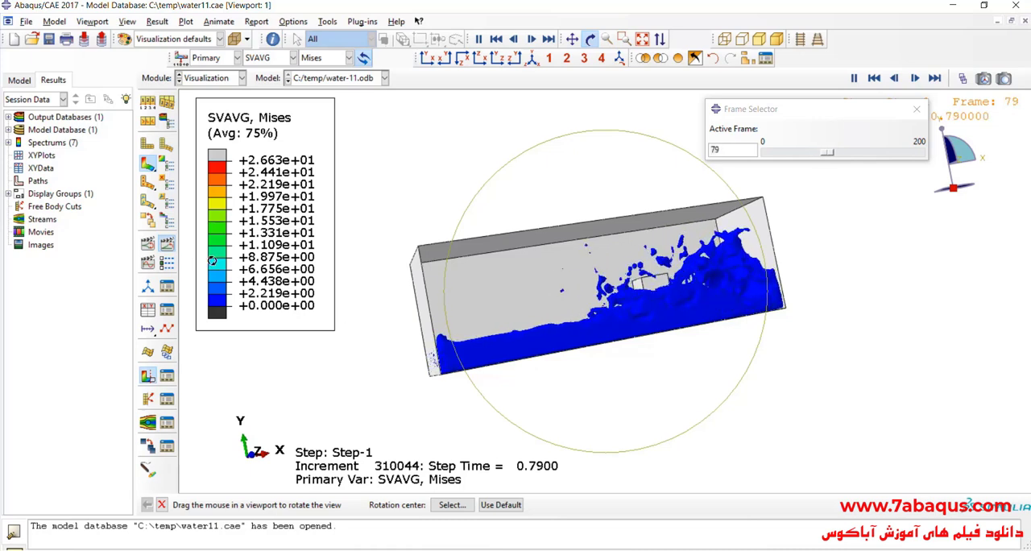
drag(561, 235, 562, 233)
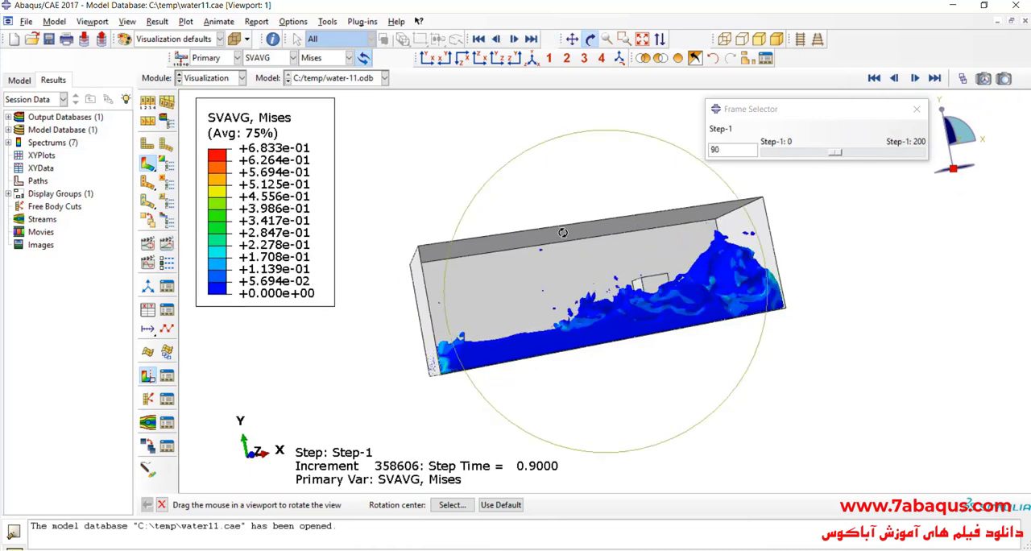